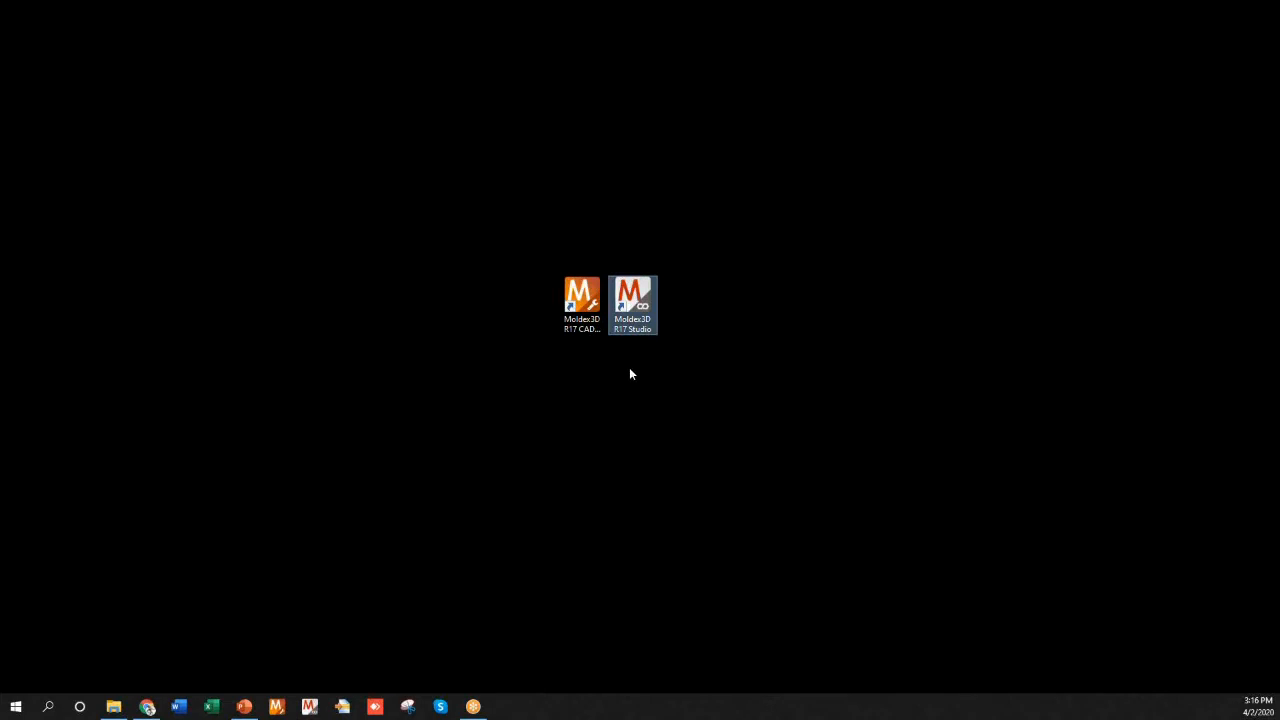
Step: Open Moldex3D CADdoctor and import the Consumer.stp part
left_click(585, 302)
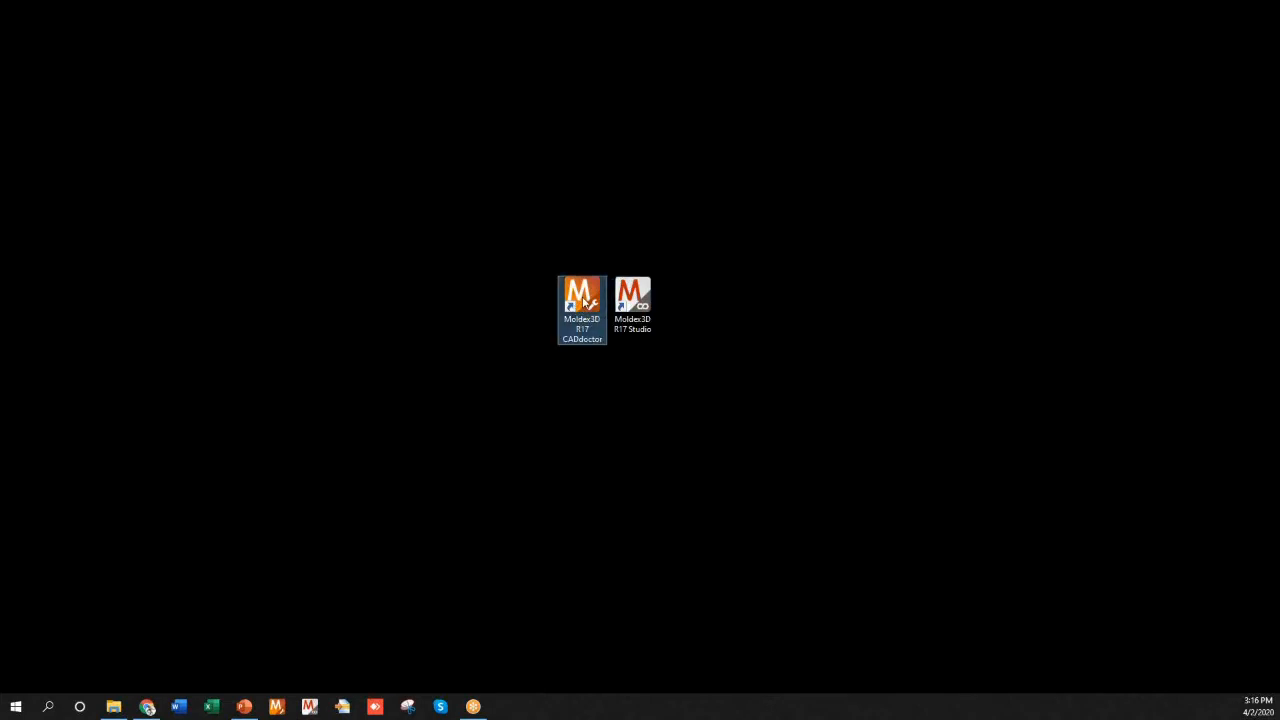
double_click(585, 302)
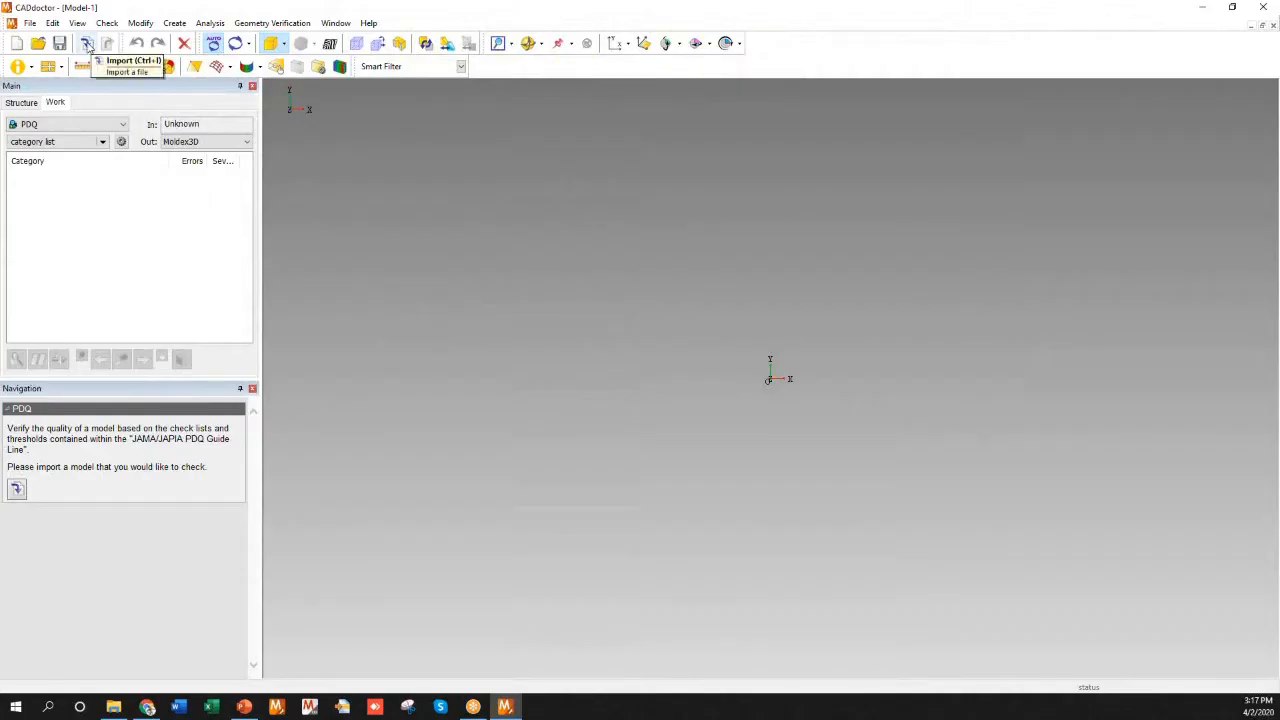
left_click(87, 43)
double_click(561, 248)
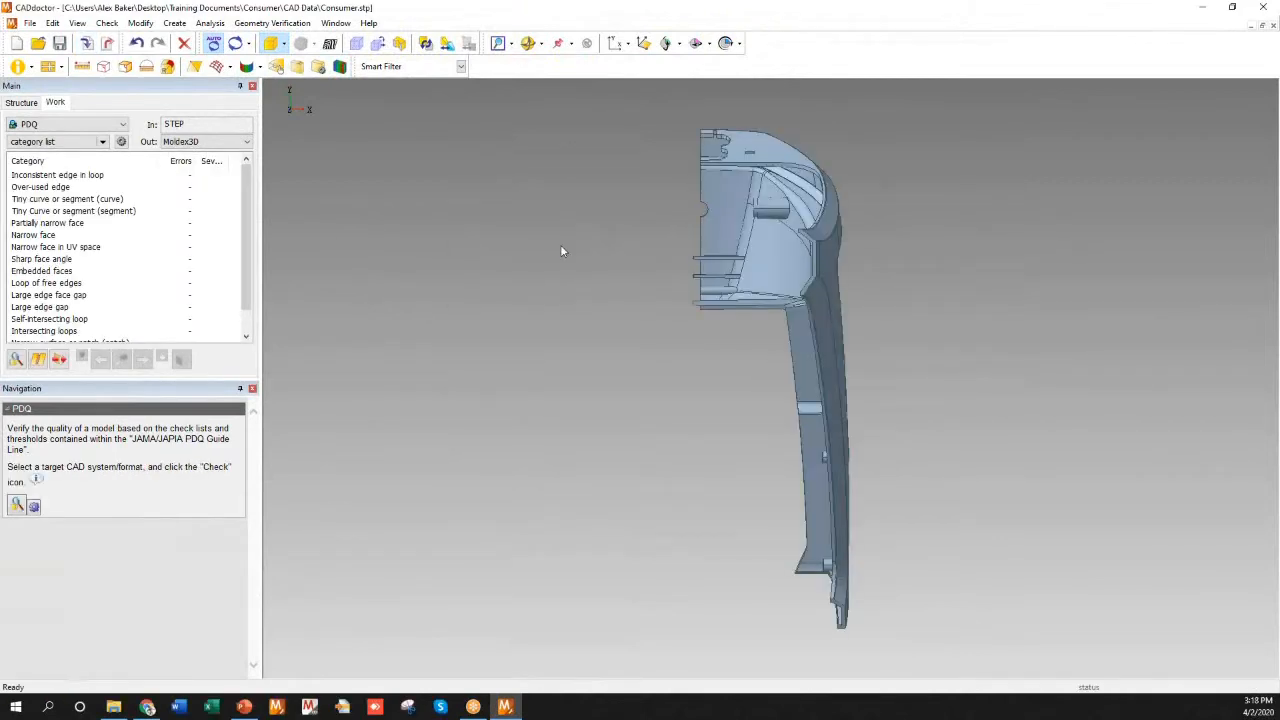
Step: Run the geometry check on the imported part and widen the results list to show the full severity ratings
middle_click_drag(665, 340, 451, 310)
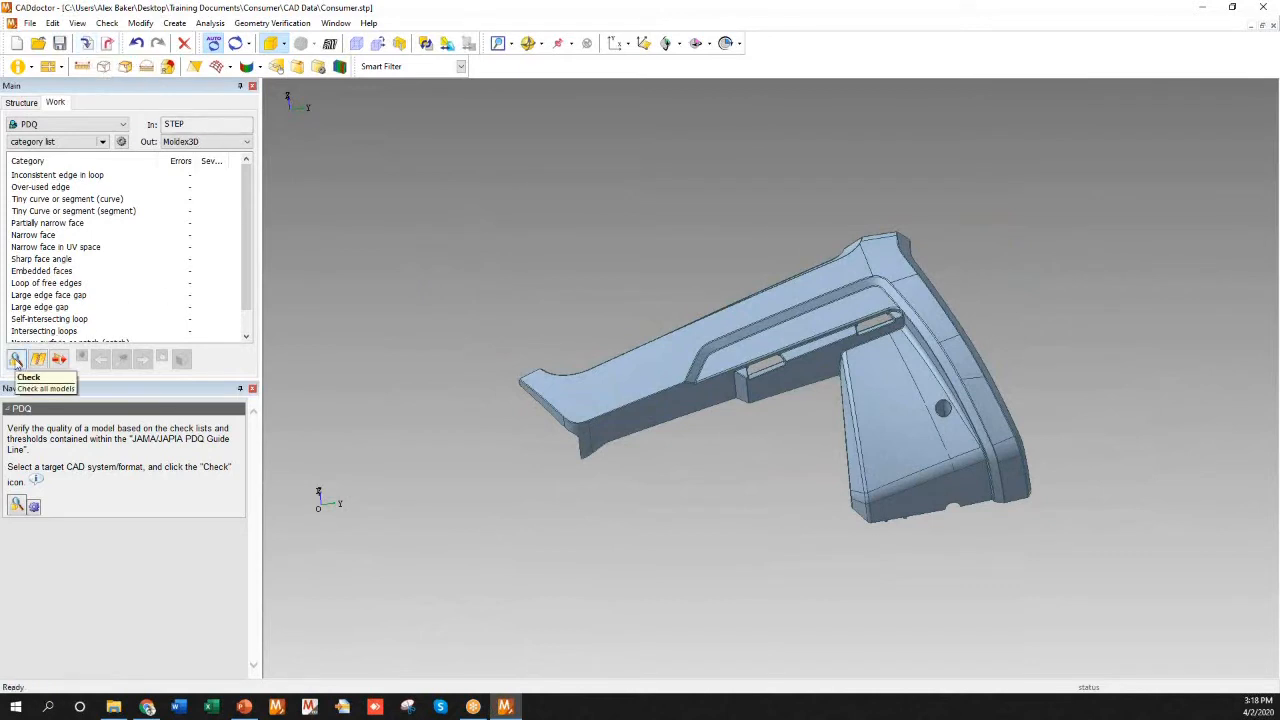
left_click(16, 360)
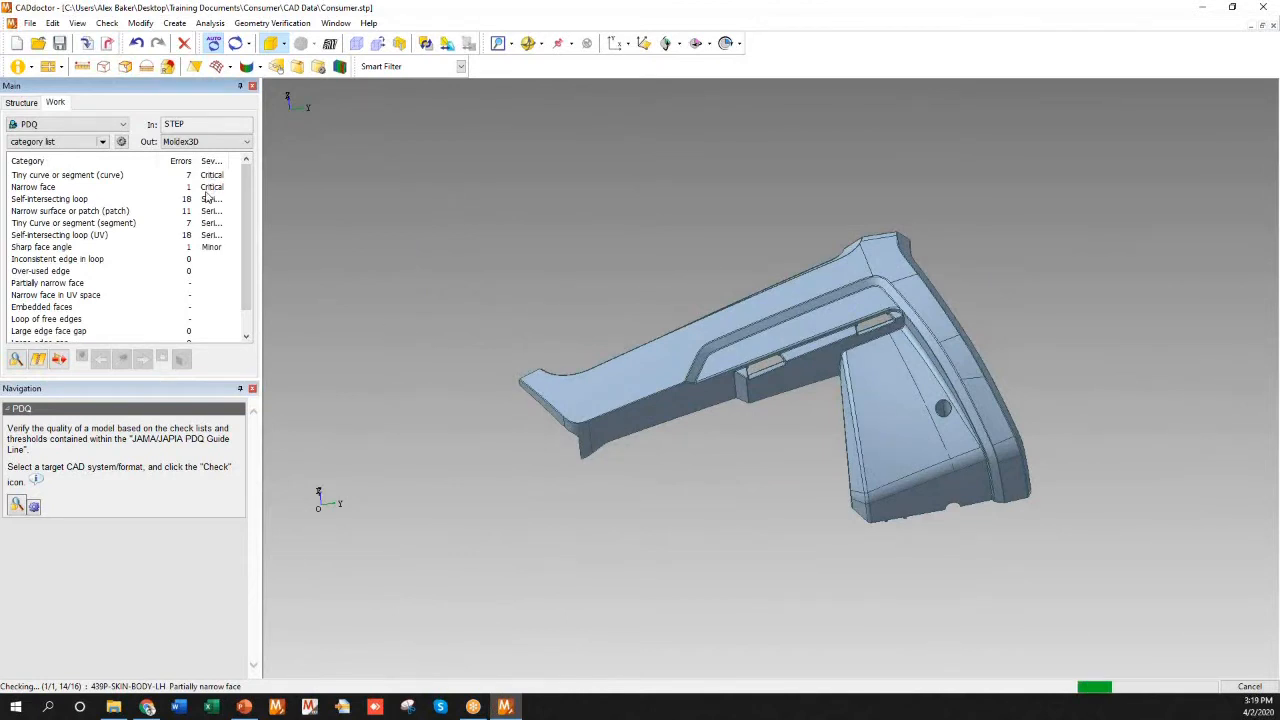
left_click_drag(259, 199, 291, 200)
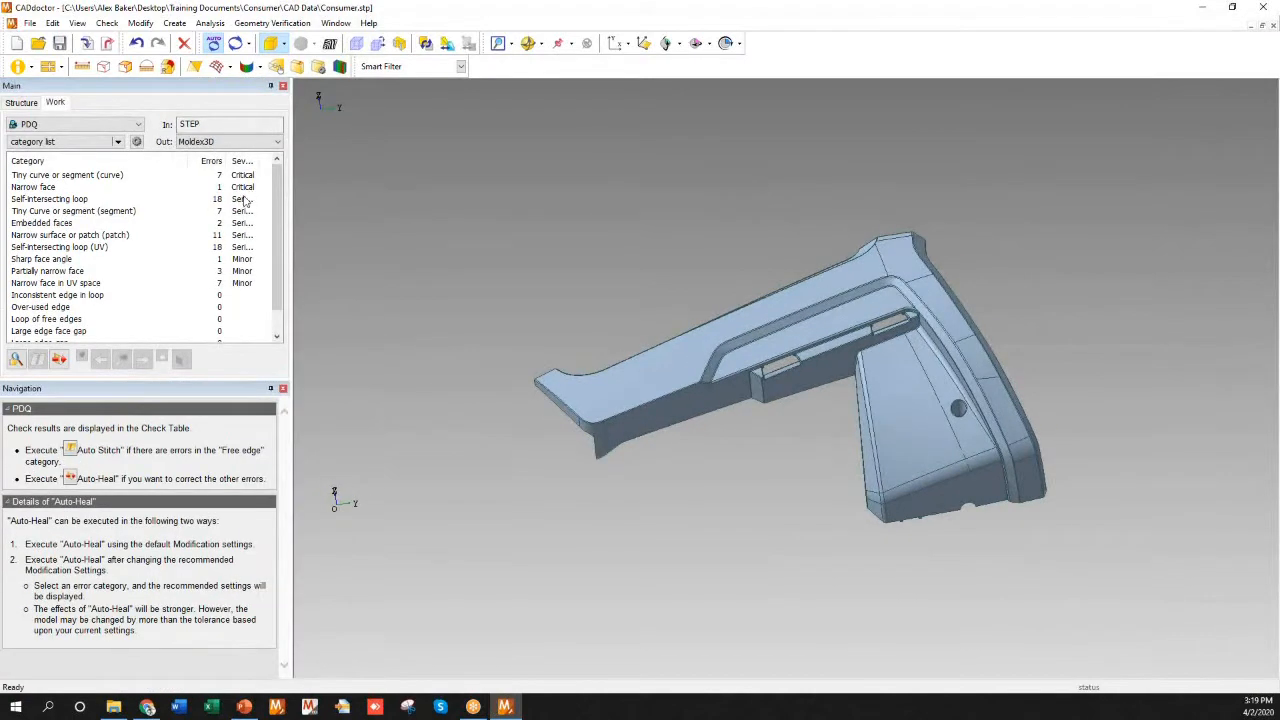
double_click(186, 160)
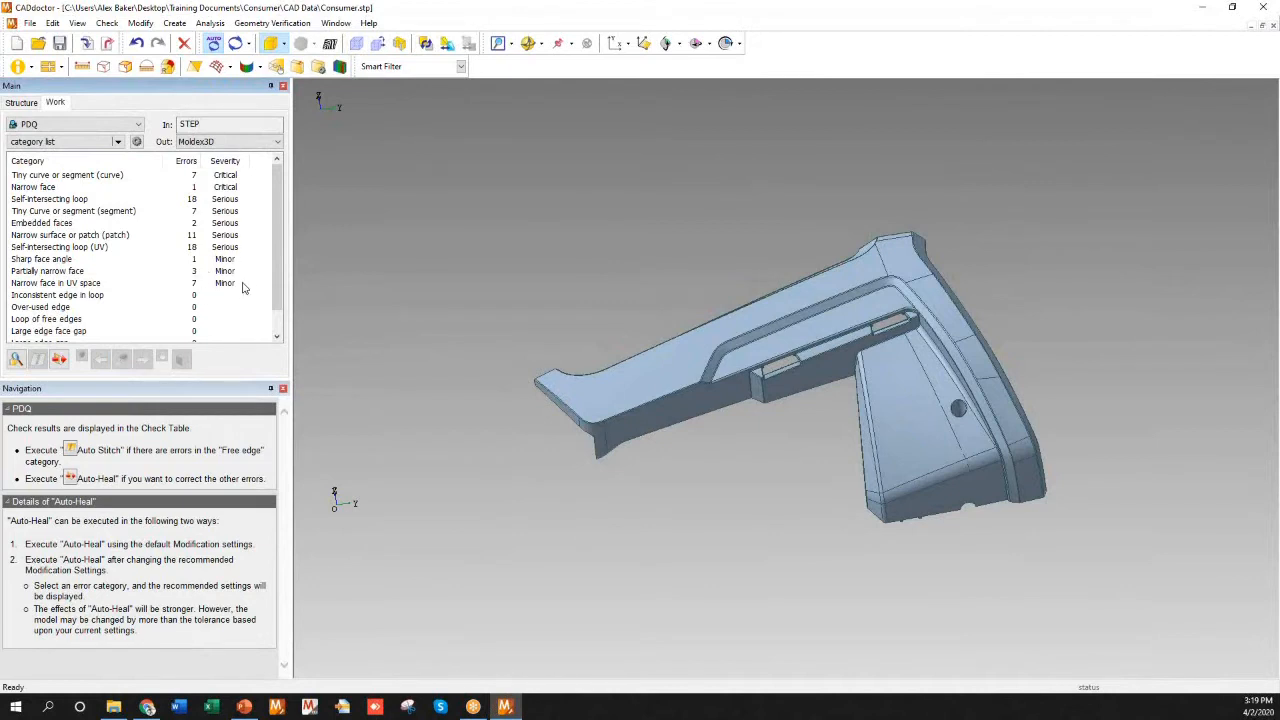
Step: Review the tiny curve and narrow face errors on the part and run Auto-Heal on the model
left_click(227, 177)
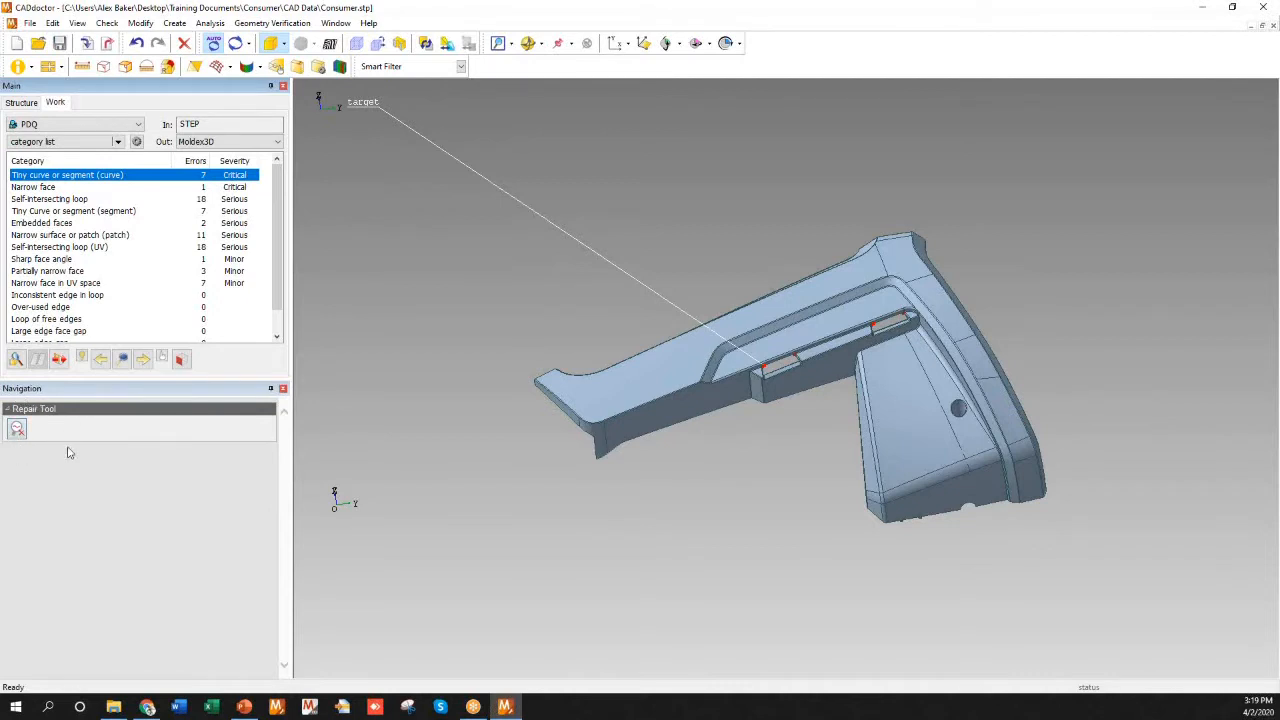
left_click(57, 188)
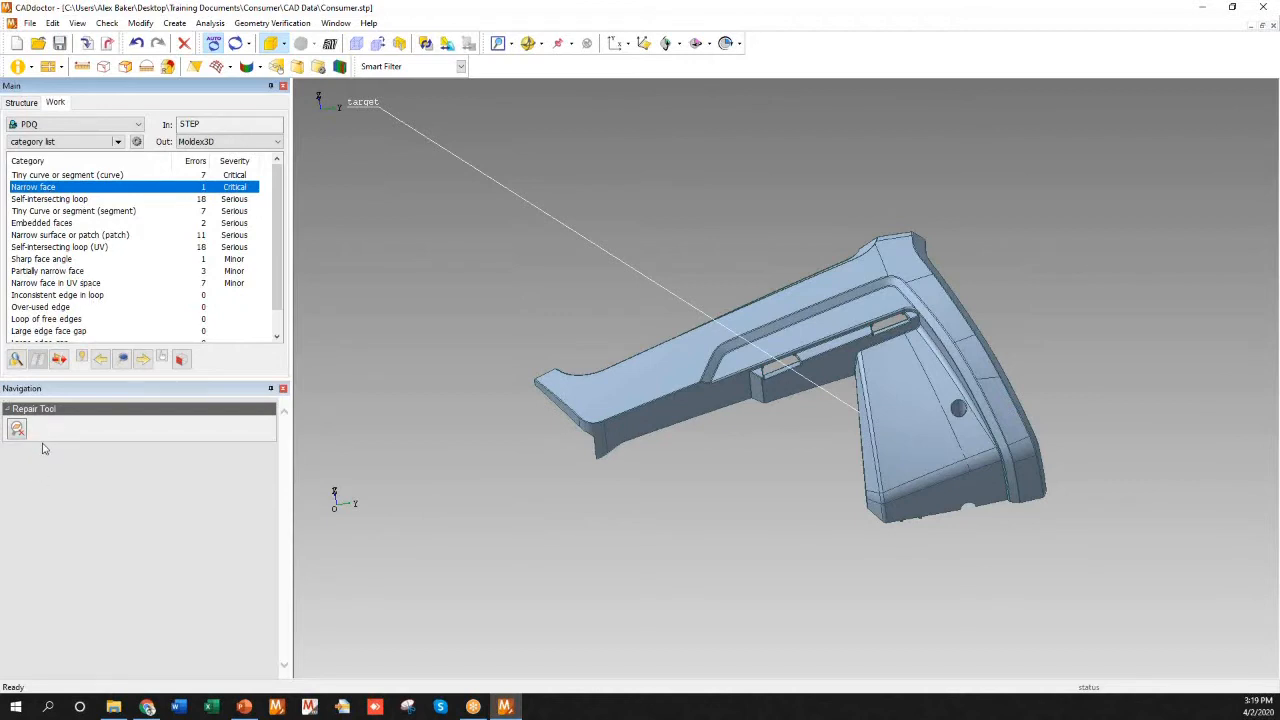
left_click(183, 177)
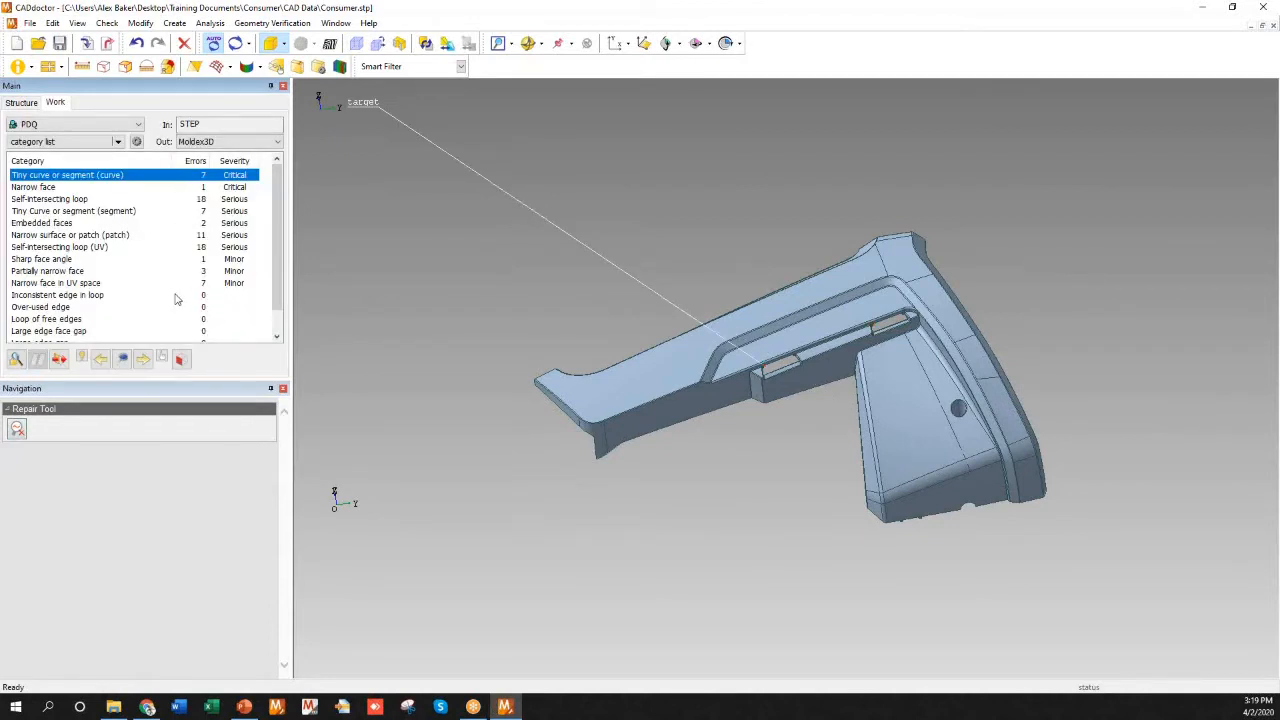
left_click(175, 296)
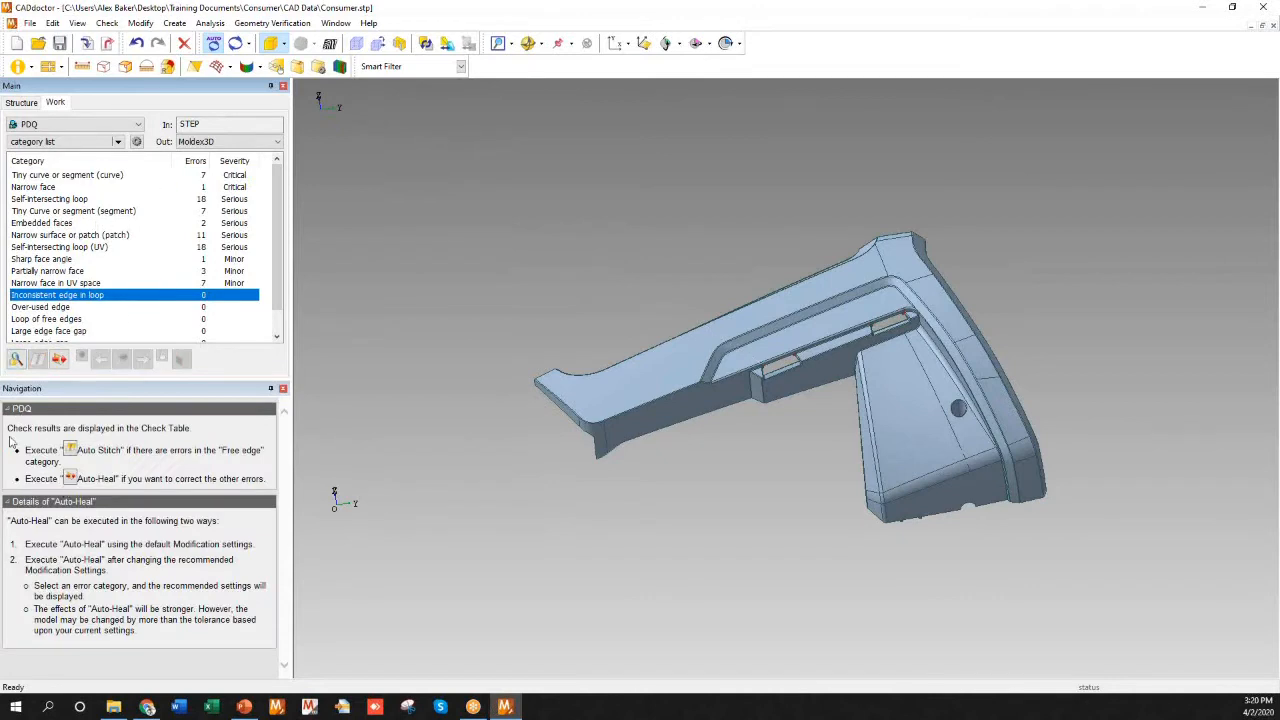
left_click(59, 360)
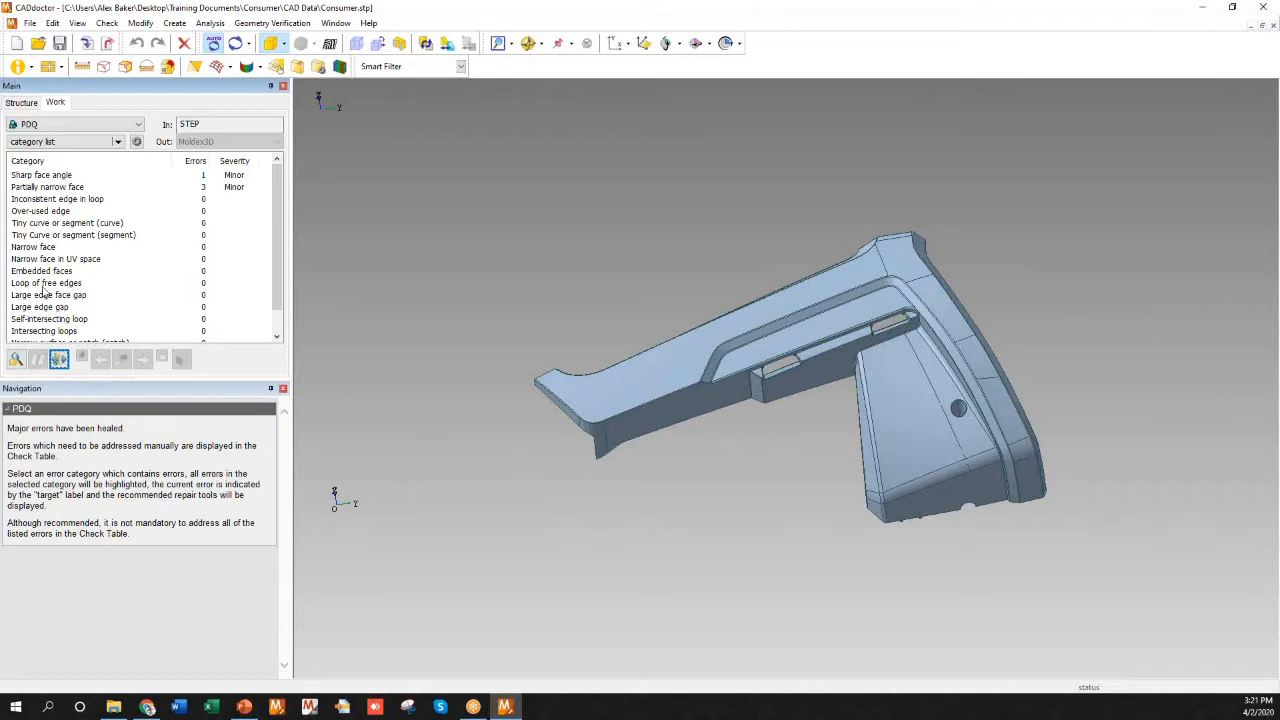
Step: Examine the healed part around its rounded corner and long edge, along with the loop of free edges category
scroll(606, 424, "up", 6)
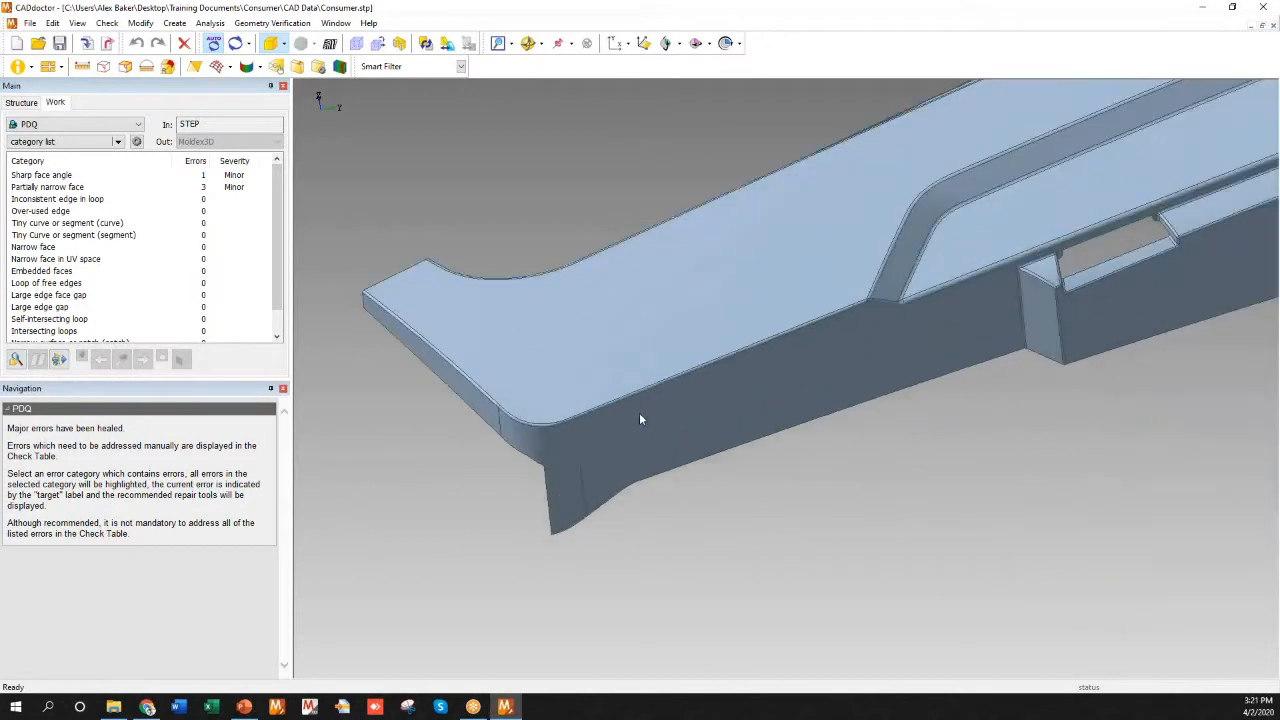
scroll(460, 425, "down", 5)
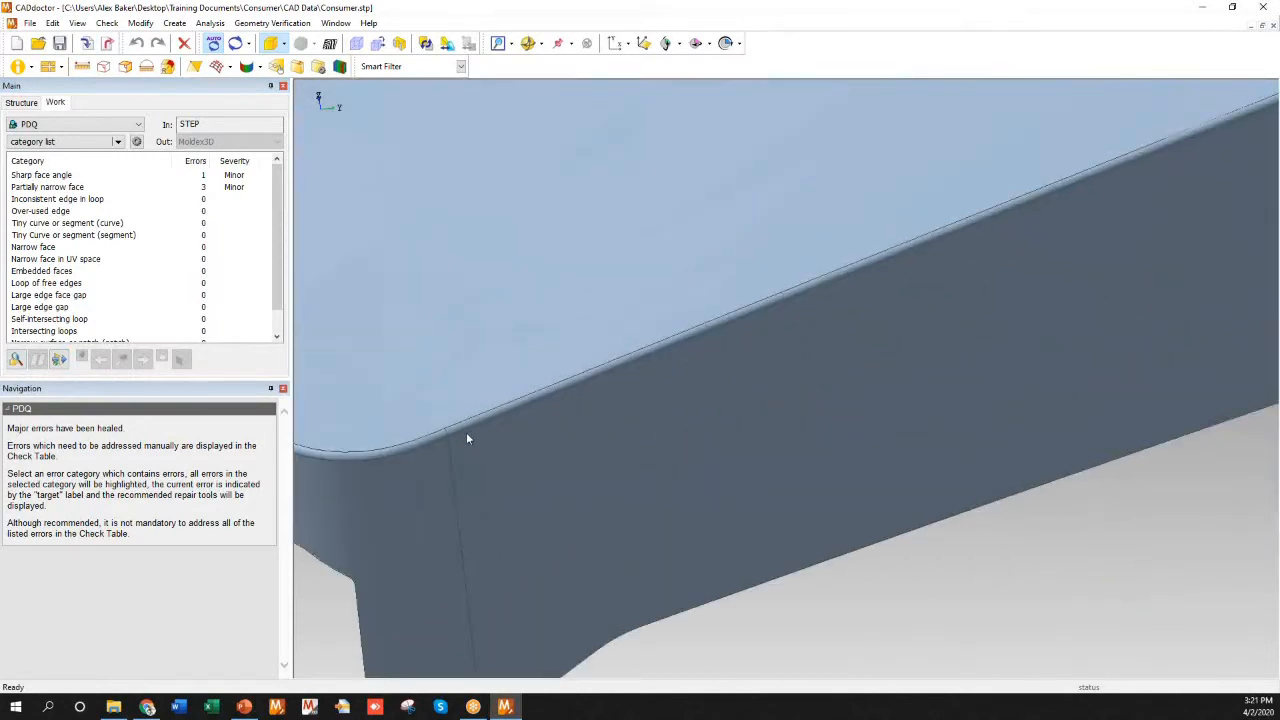
scroll(463, 465, "up", 2)
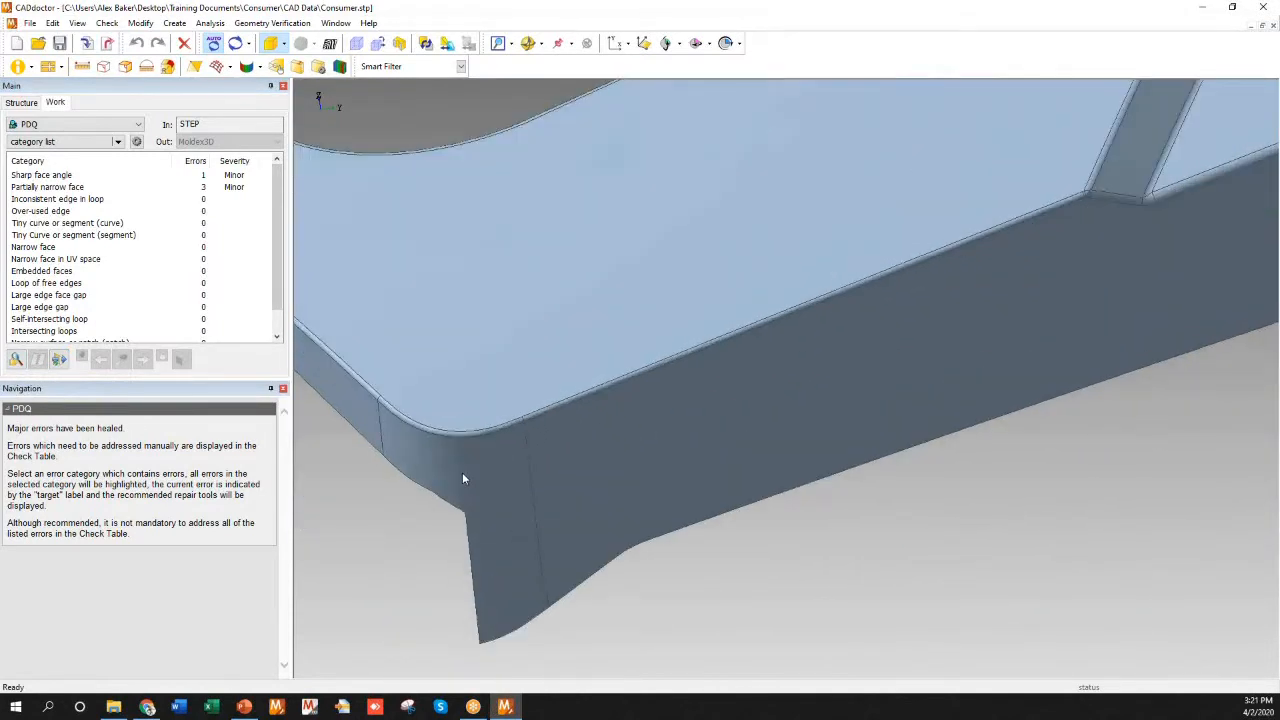
scroll(530, 465, "up", 1)
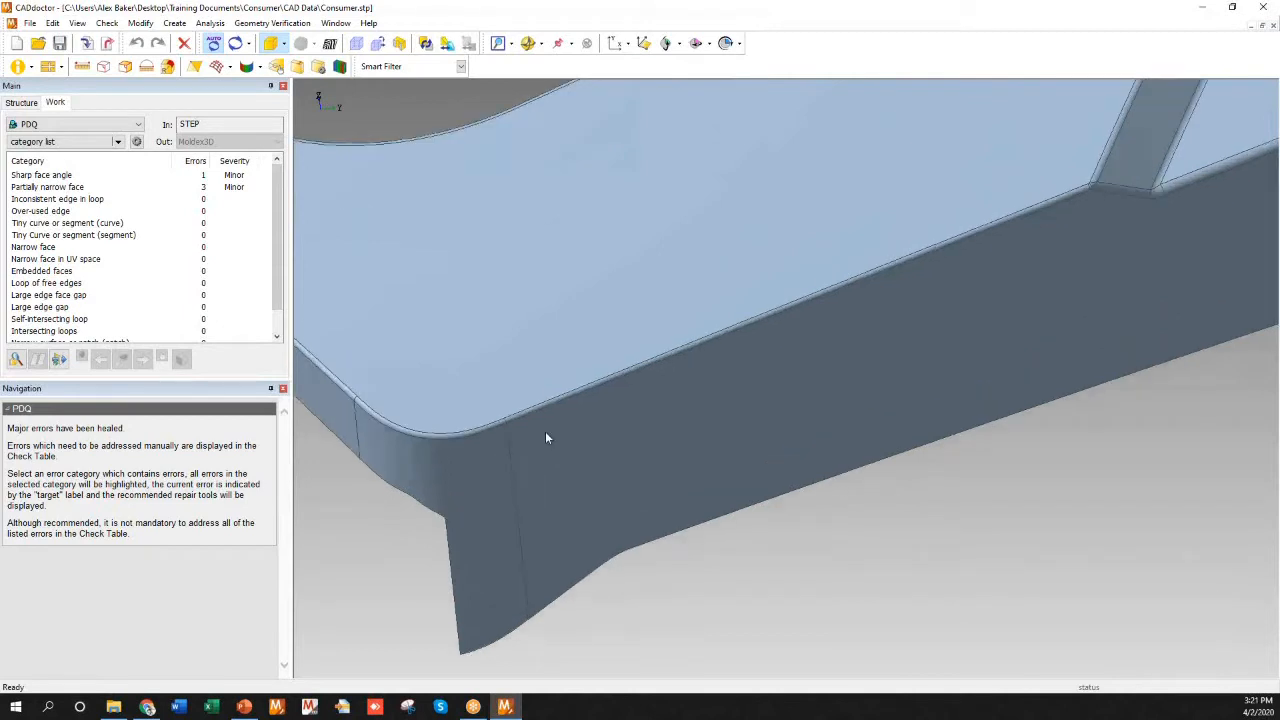
scroll(545, 431, "up", 1)
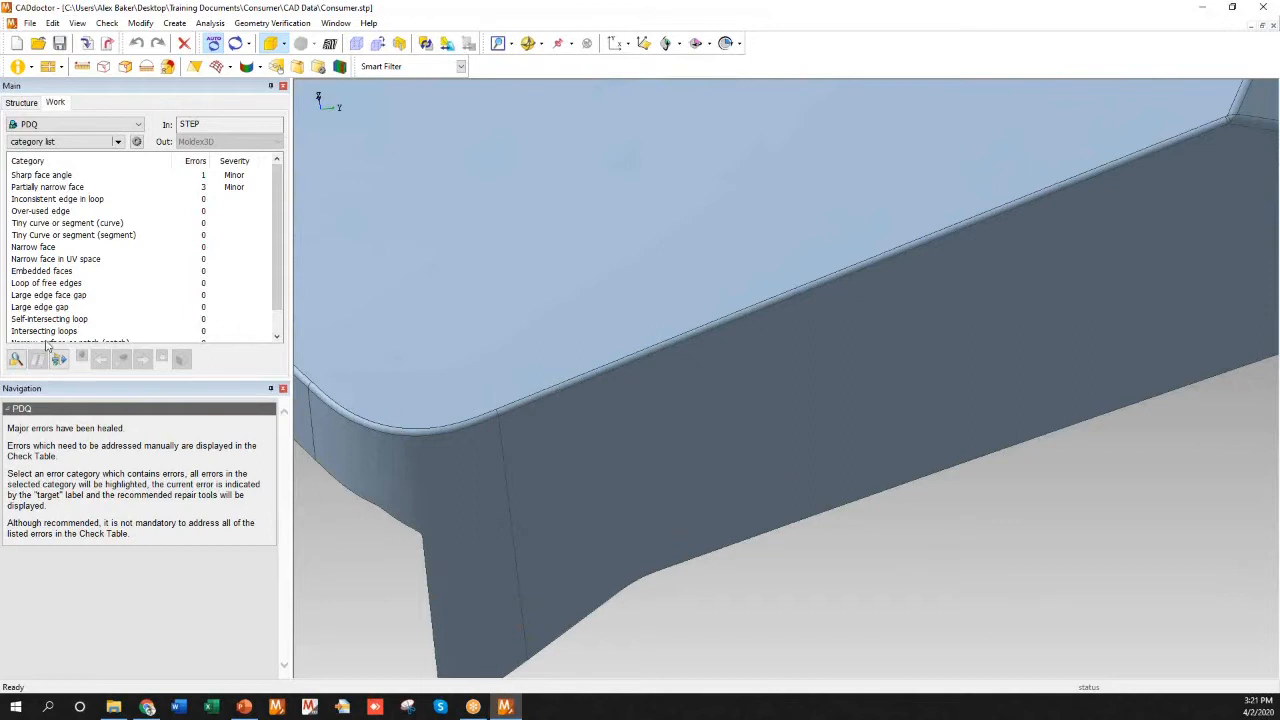
left_click(47, 284)
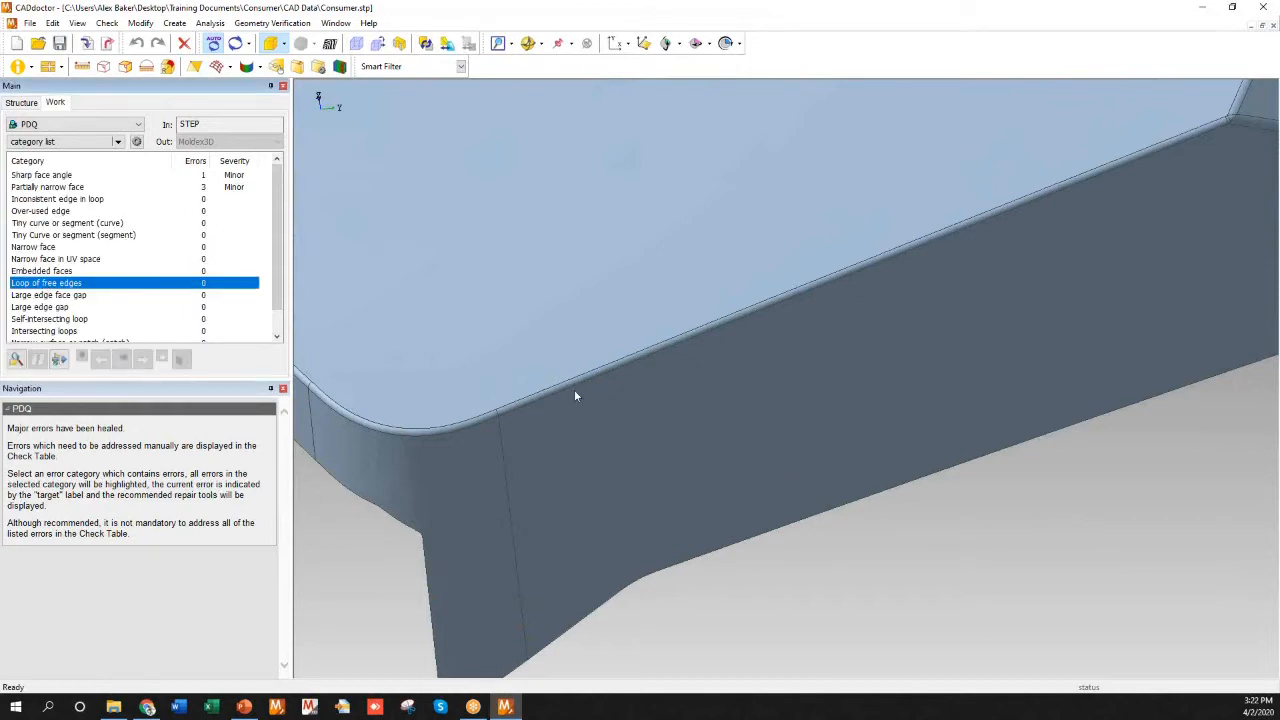
scroll(428, 423, "down", 10)
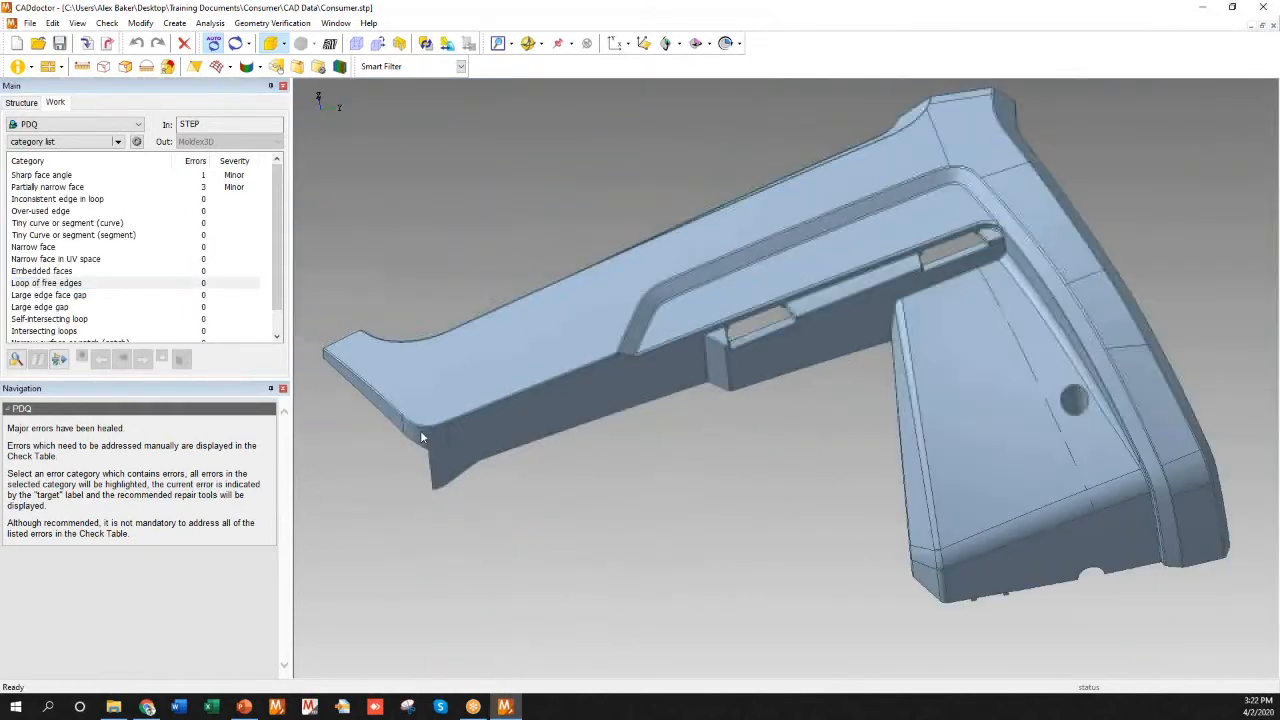
mouse_move(425, 402)
middle_mouse_down()
mouse_move(437, 394)
mouse_move(427, 404)
middle_mouse_up()
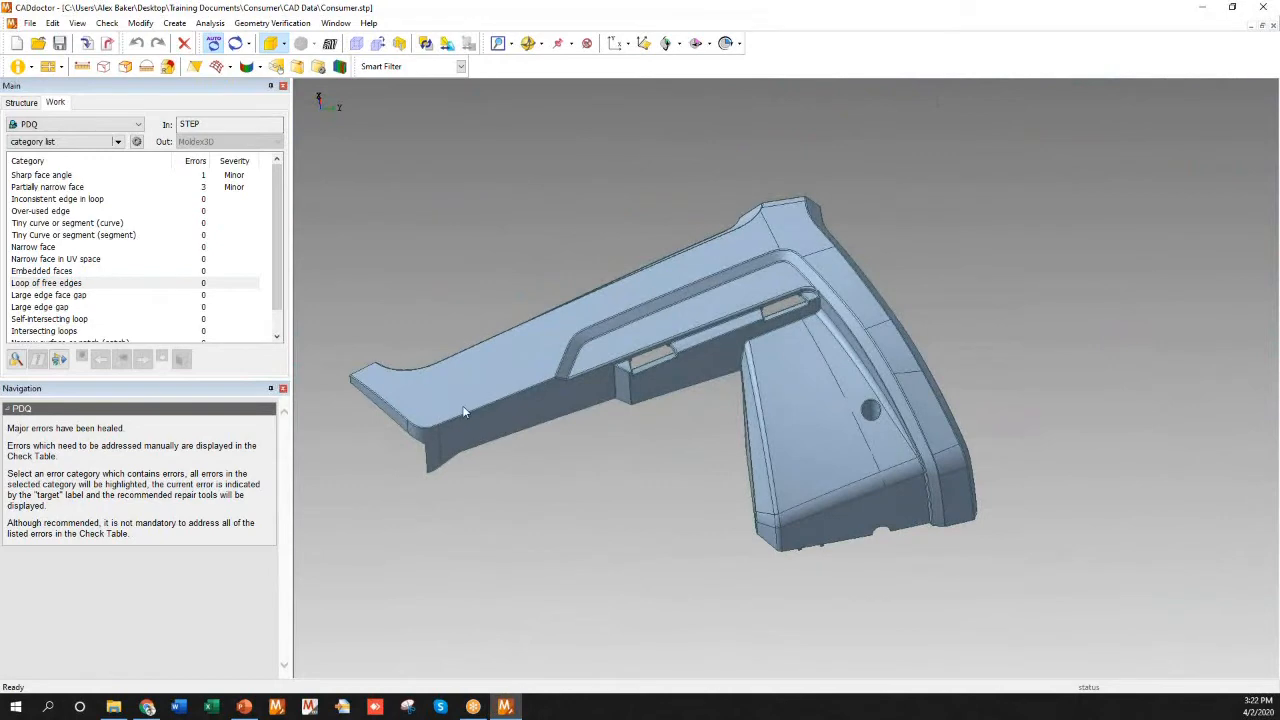
scroll(370, 435, "up", 2)
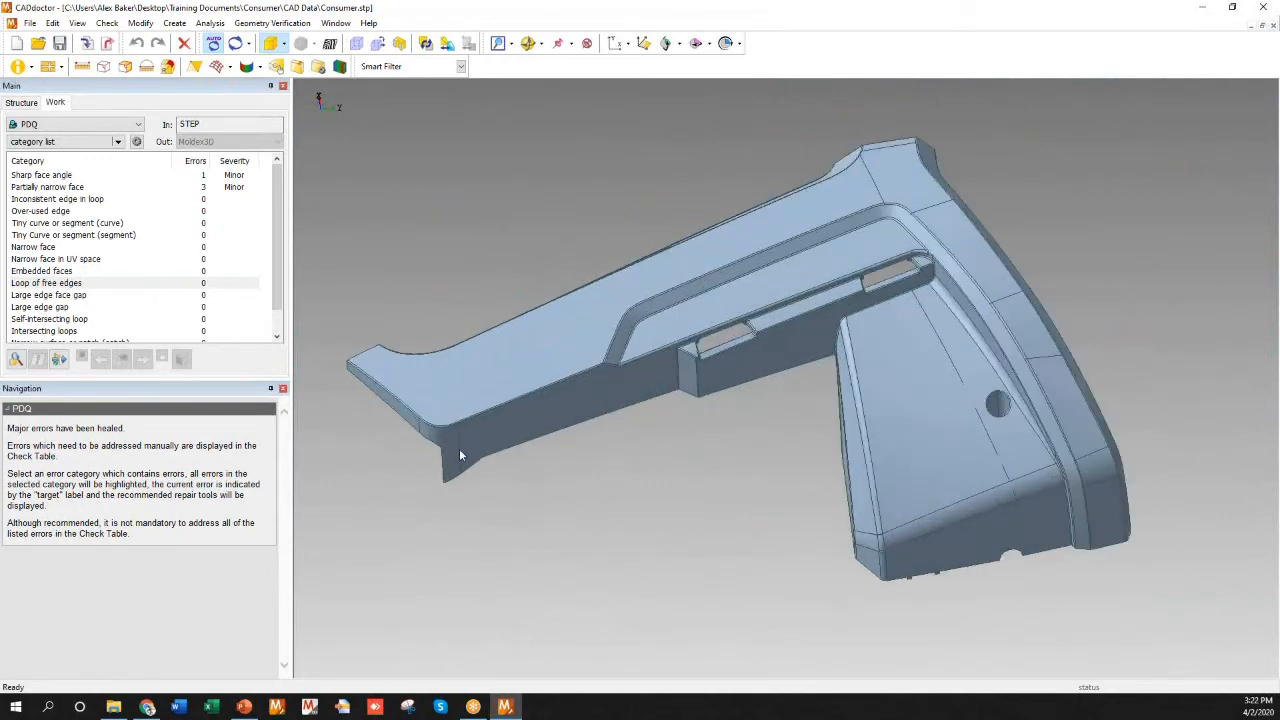
scroll(383, 405, "up", 1)
scroll(382, 405, "down", 1)
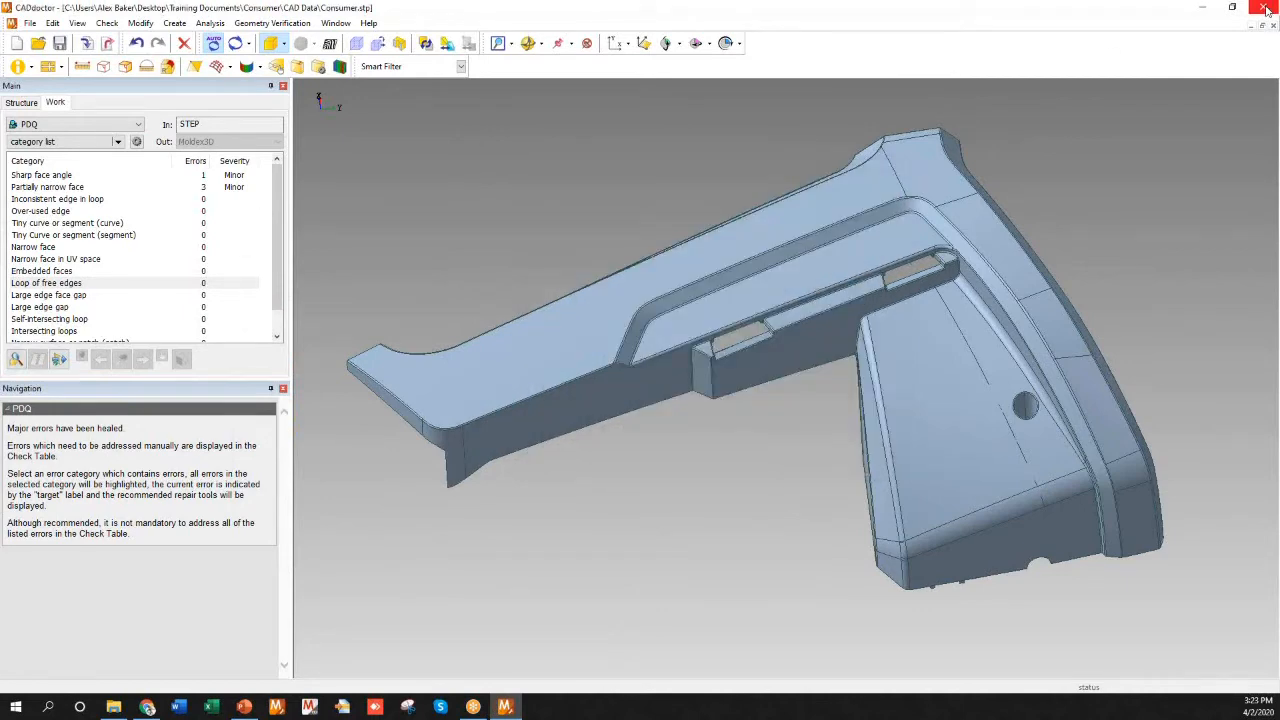
Step: Close CADdoctor without saving the changes to Consumer.stp and start Moldex3D Studio
left_click(1265, 10)
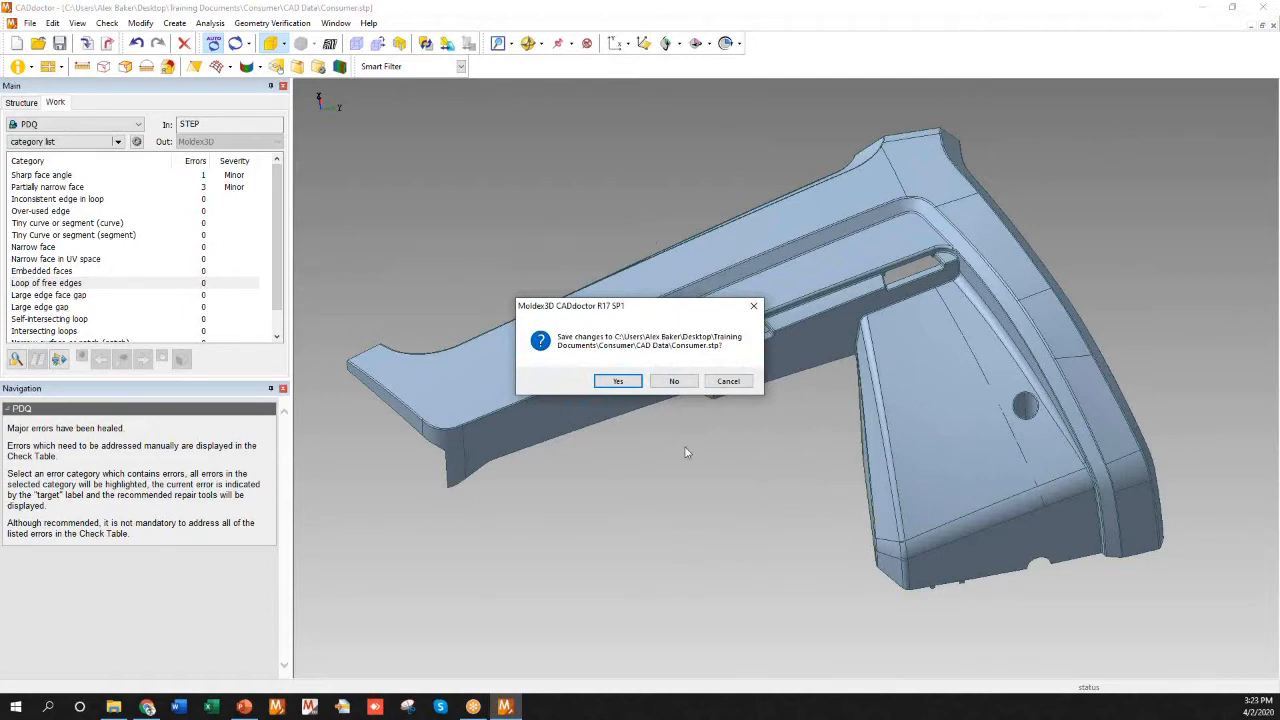
left_click(676, 382)
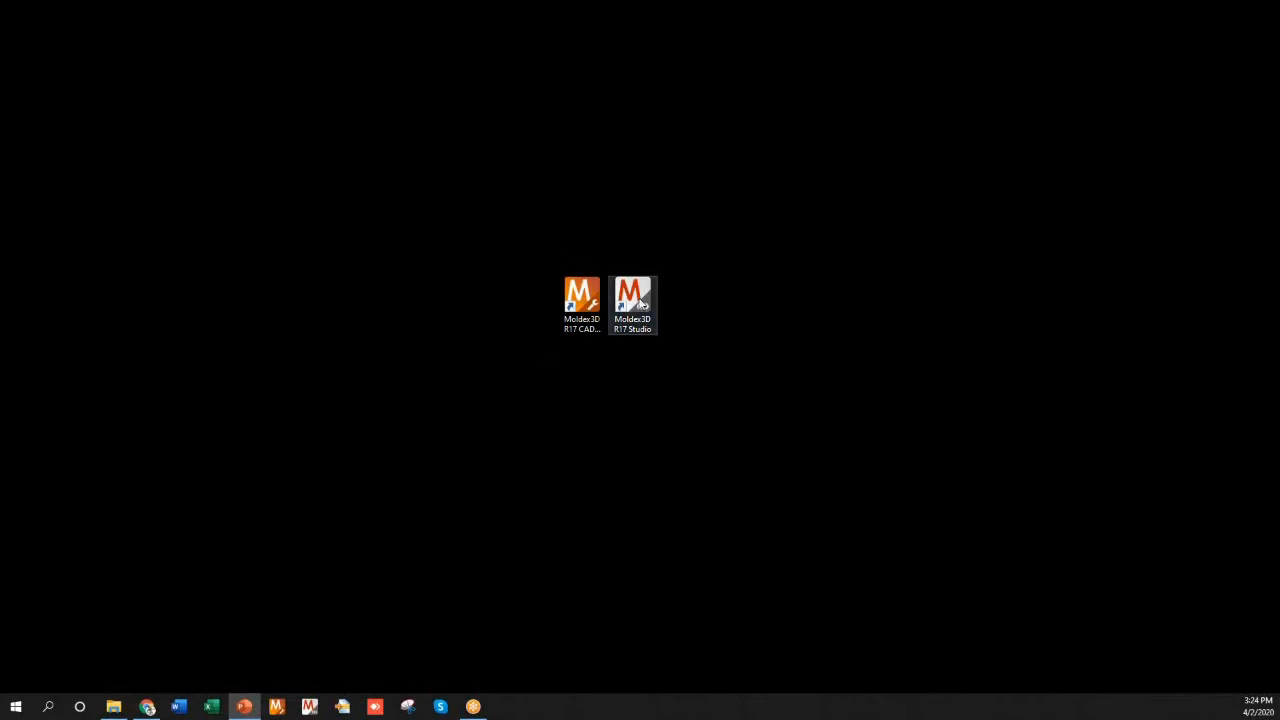
double_click(641, 302)
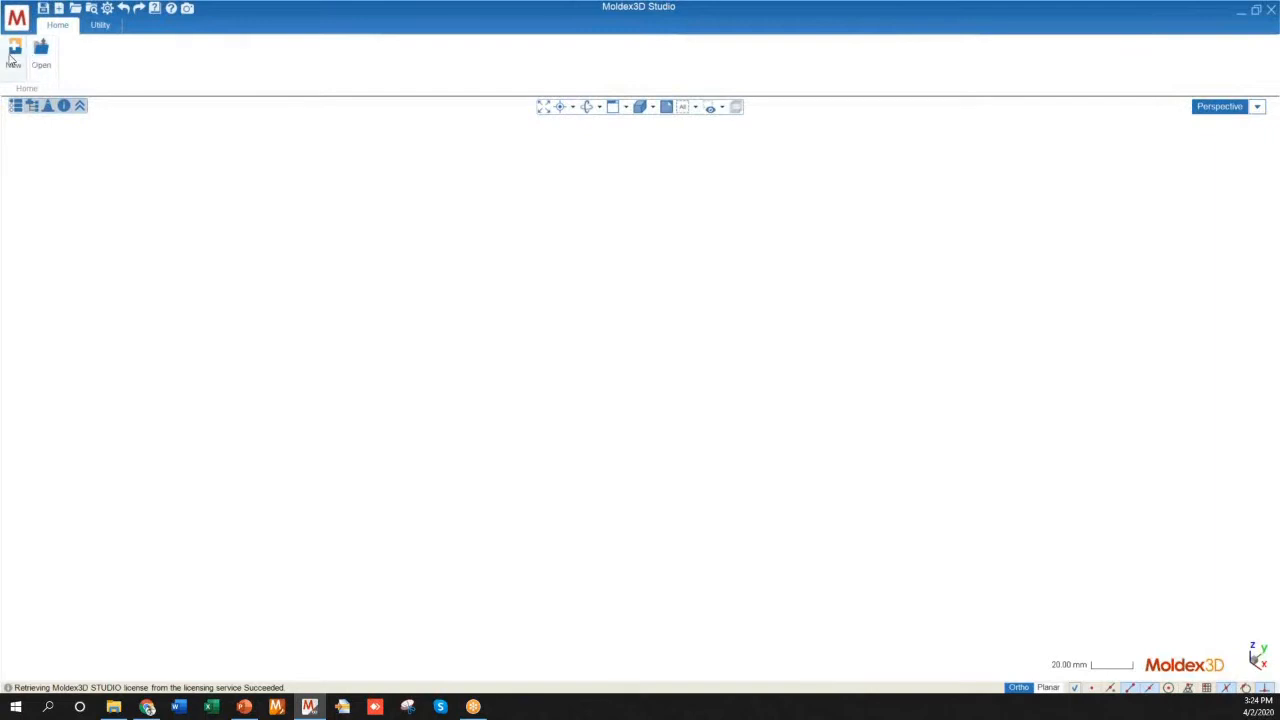
Step: Create a new project named Training_BLM in the Training Projects folder
left_click(15, 52)
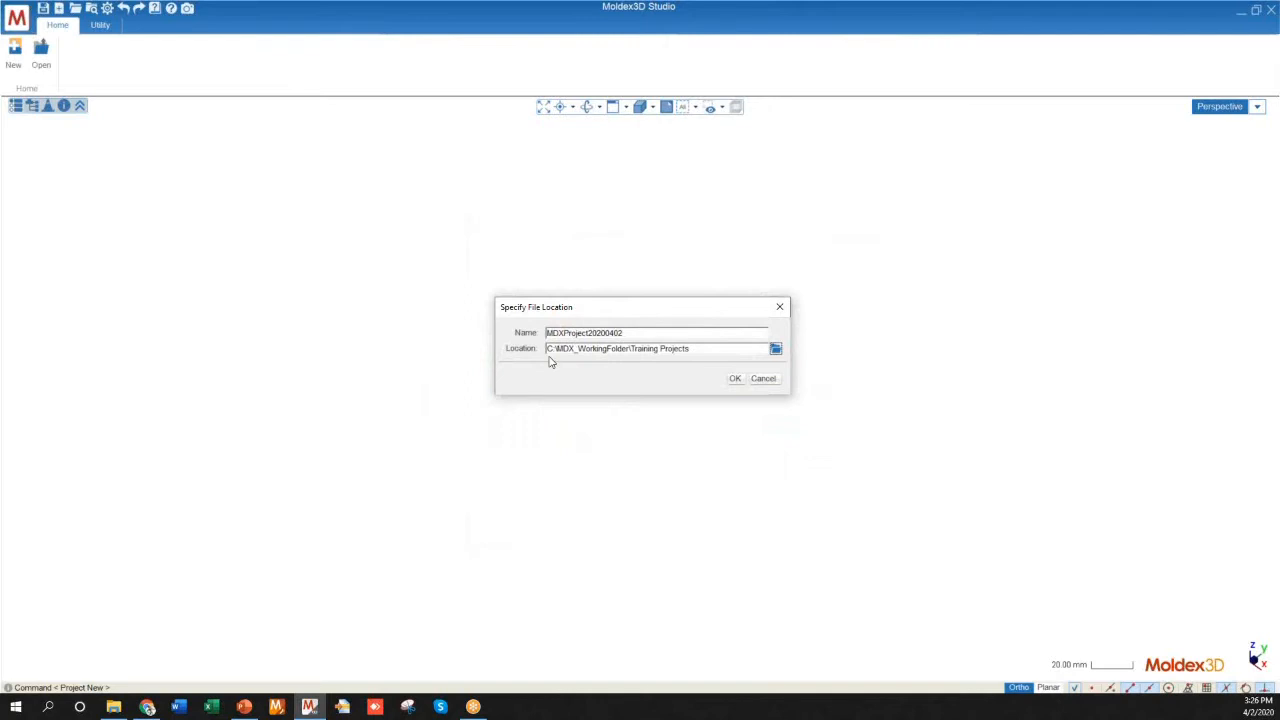
left_click_drag(636, 332, 531, 332)
left_click(646, 333)
left_click_drag(646, 333, 492, 339)
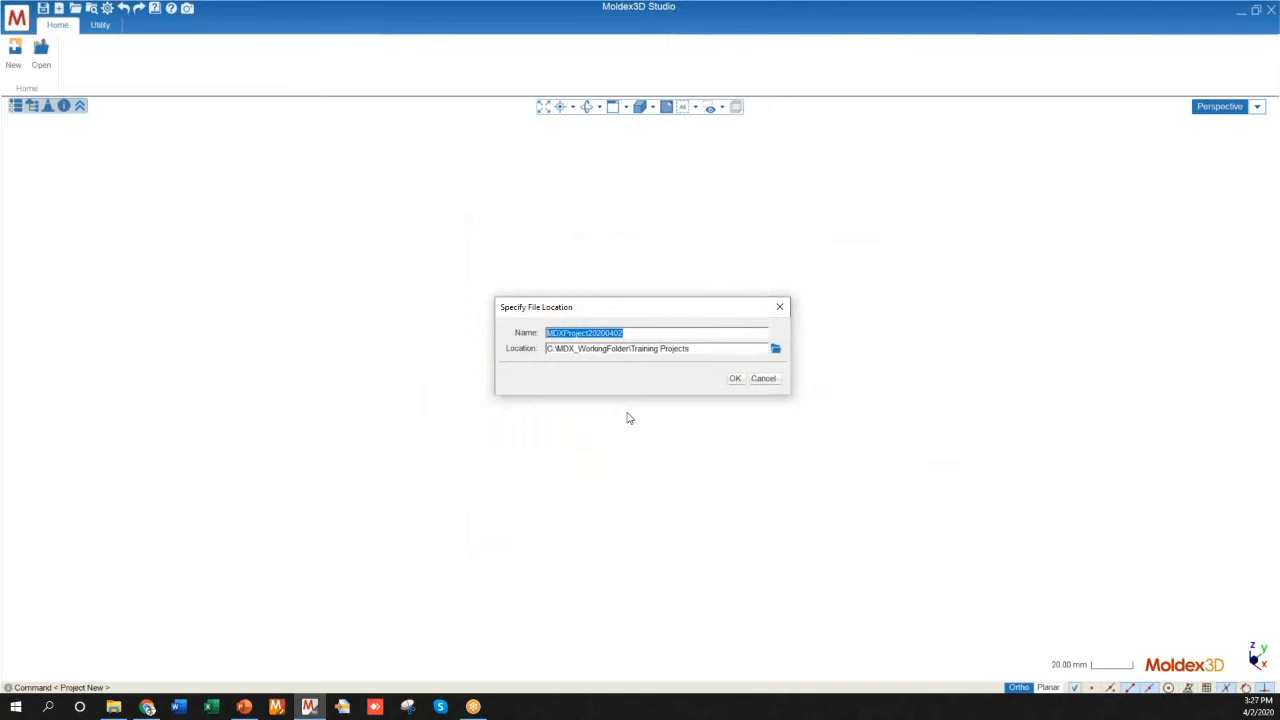
type("Training_BLM")
left_click(735, 379)
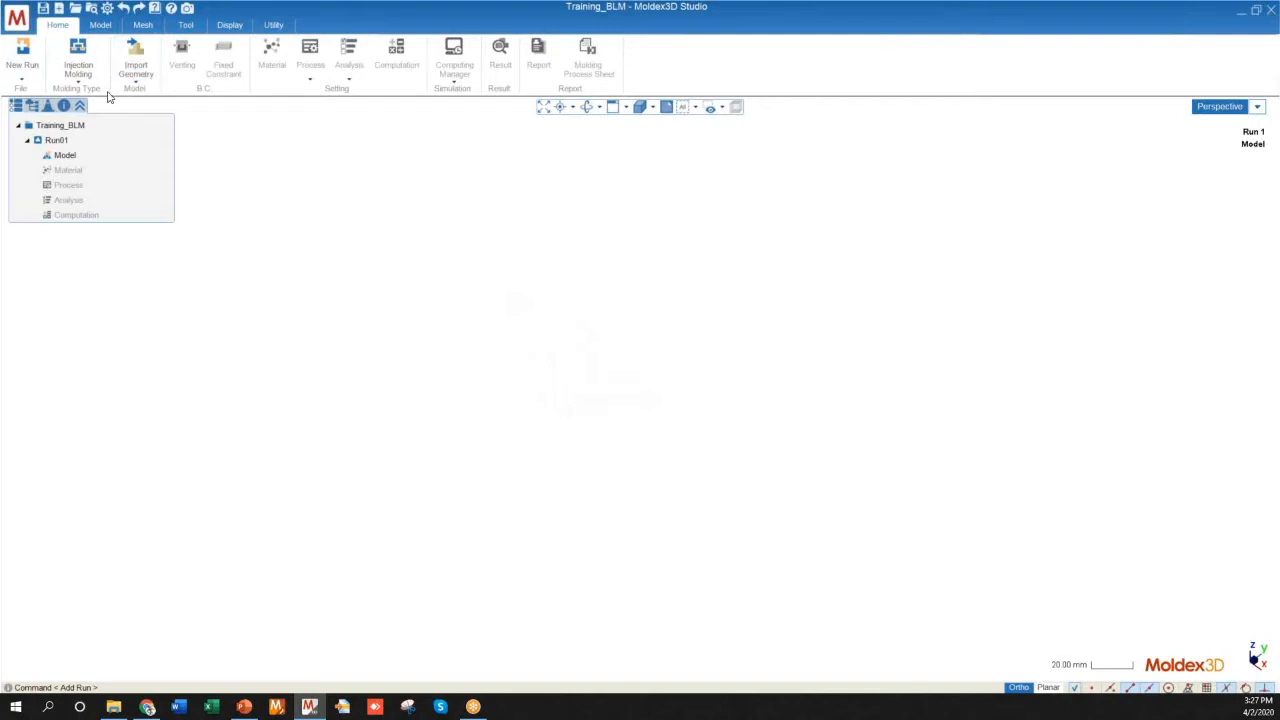
left_click(57, 141)
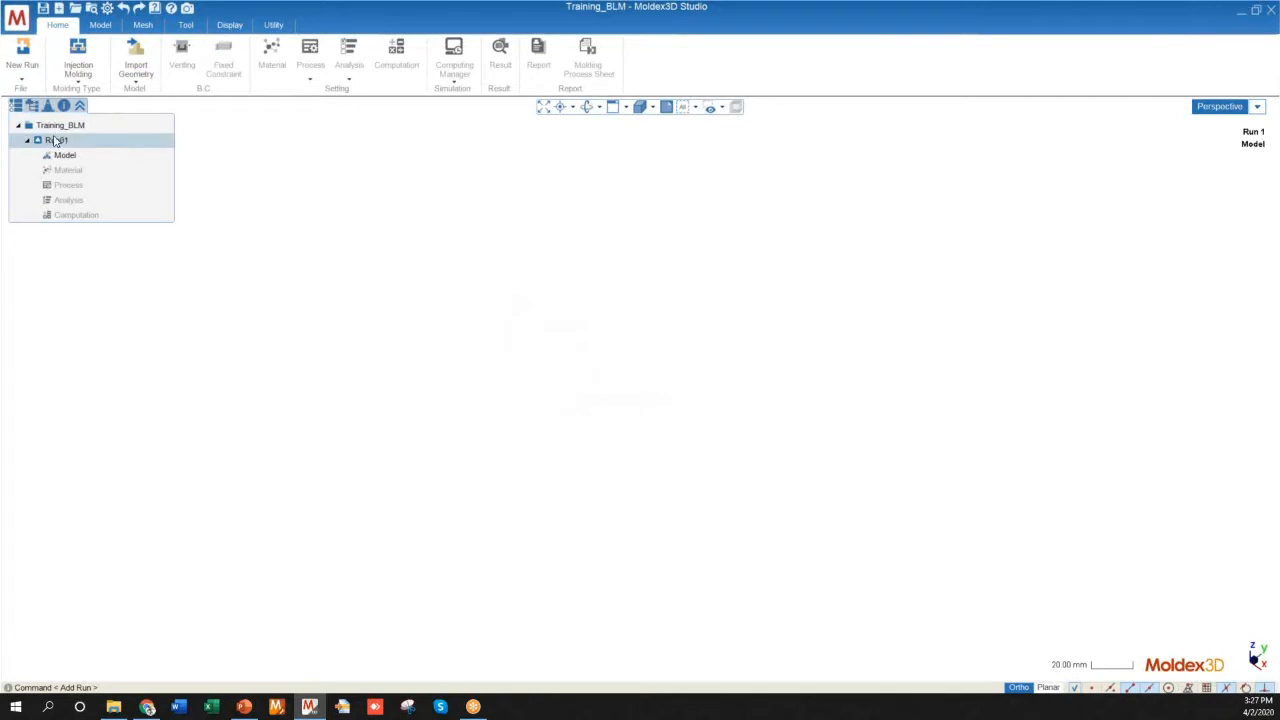
left_click(23, 79)
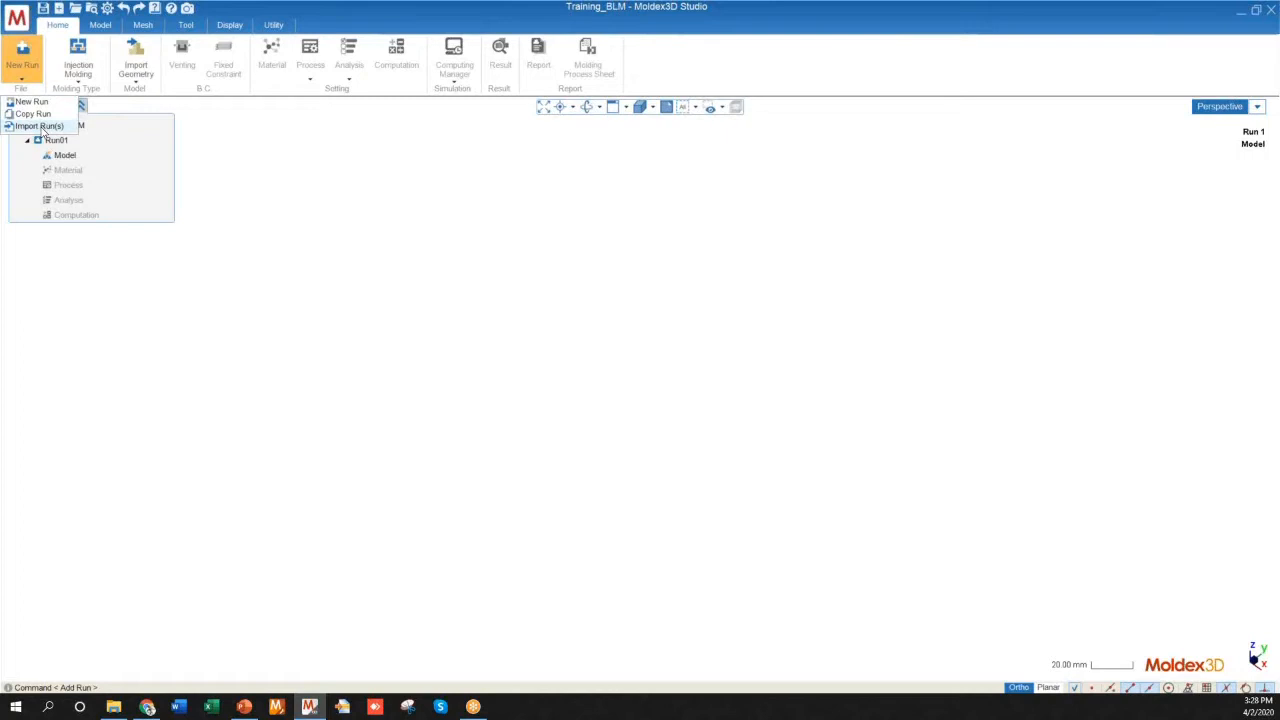
left_click(160, 177)
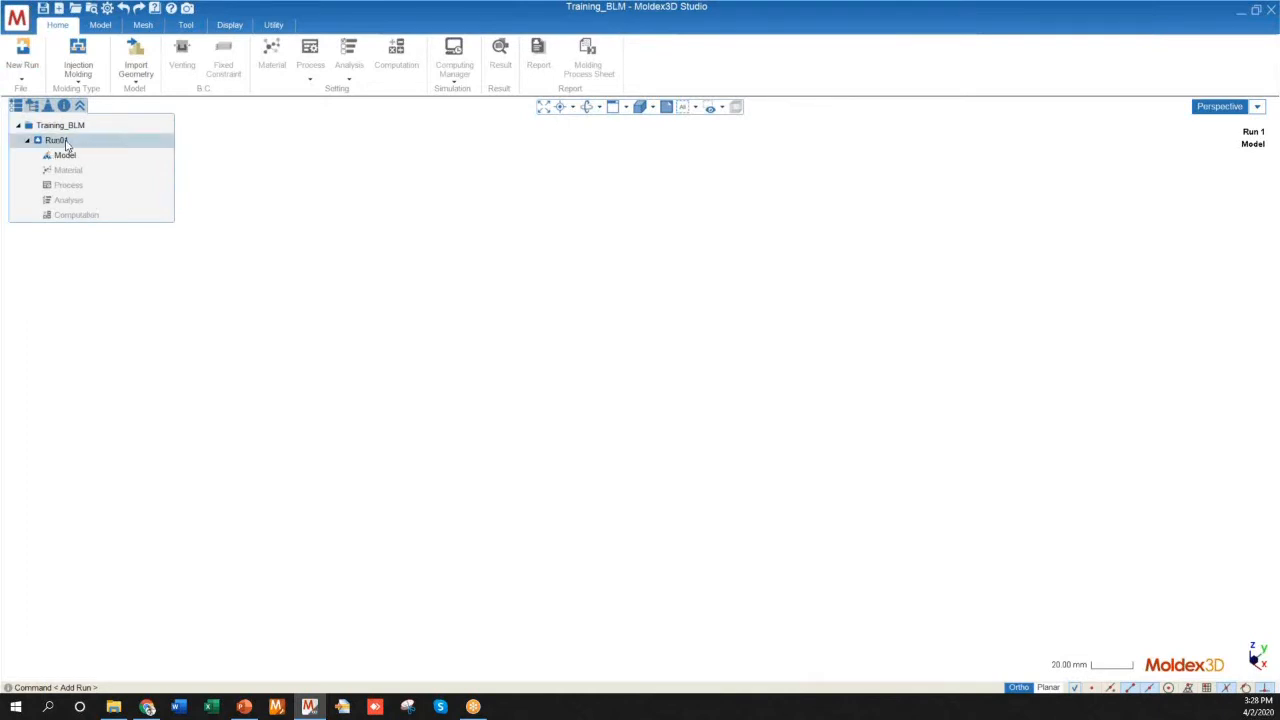
left_click(78, 68)
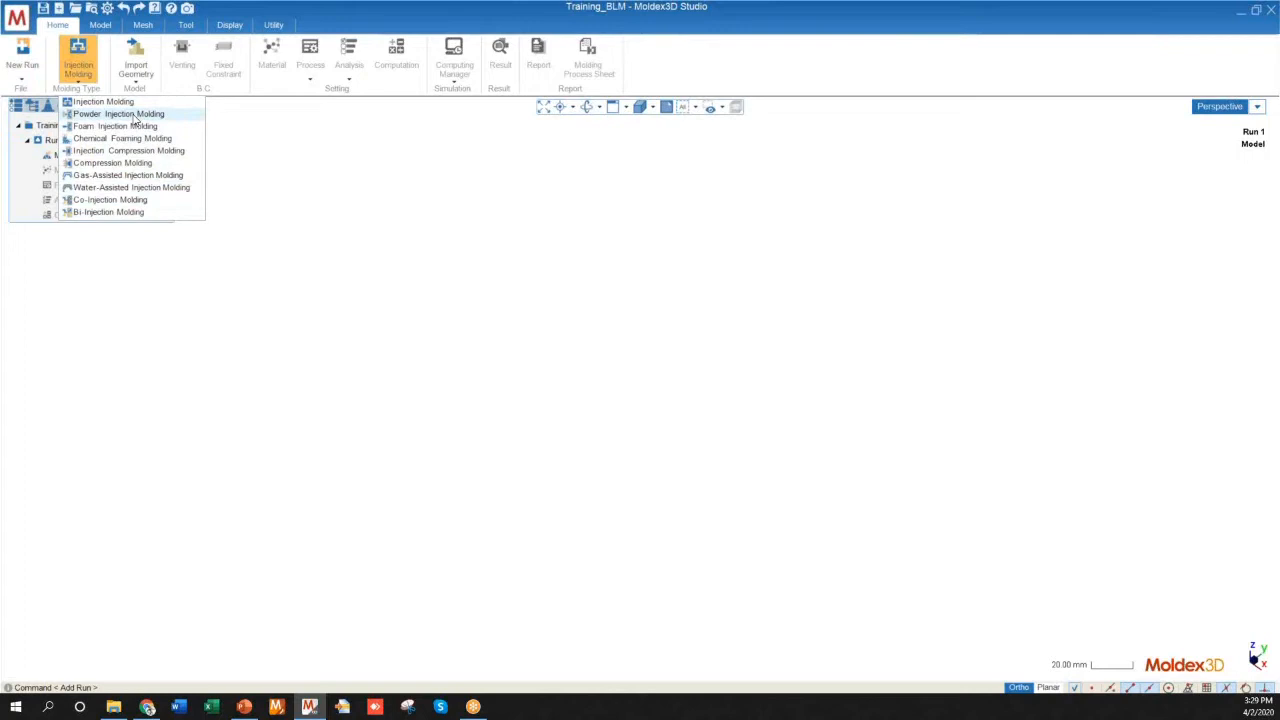
left_click(77, 71)
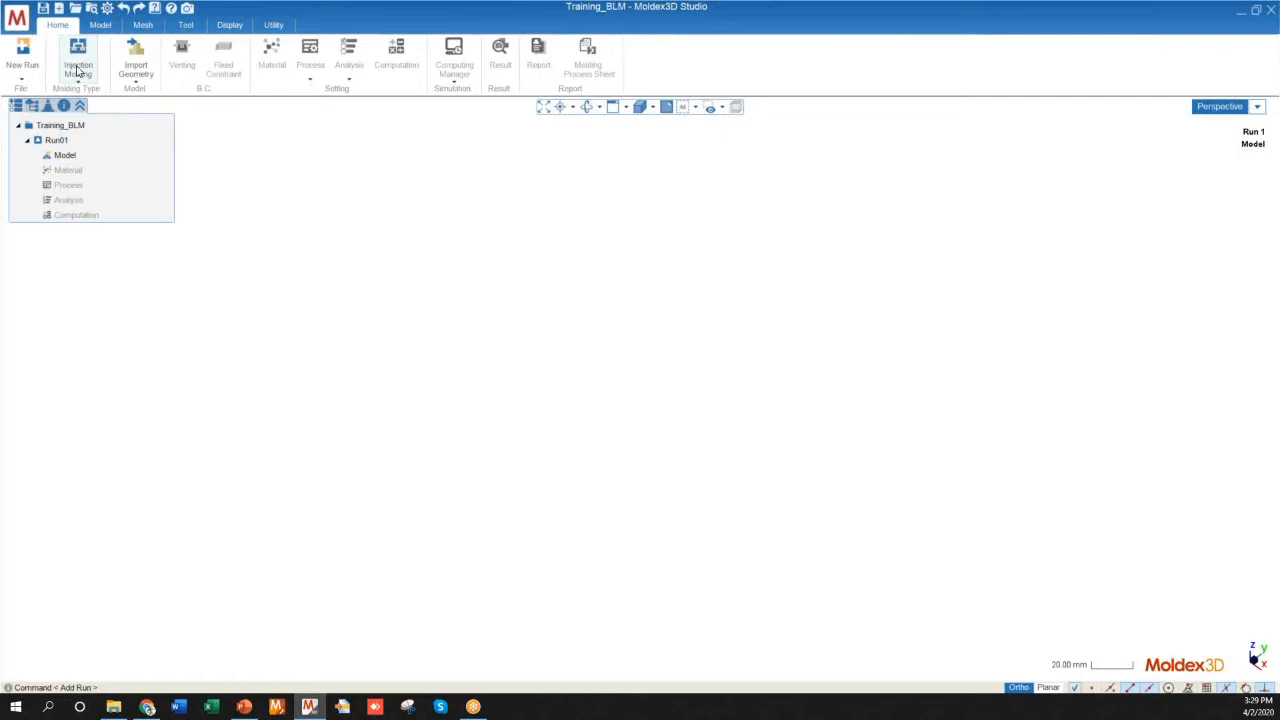
left_click(137, 74)
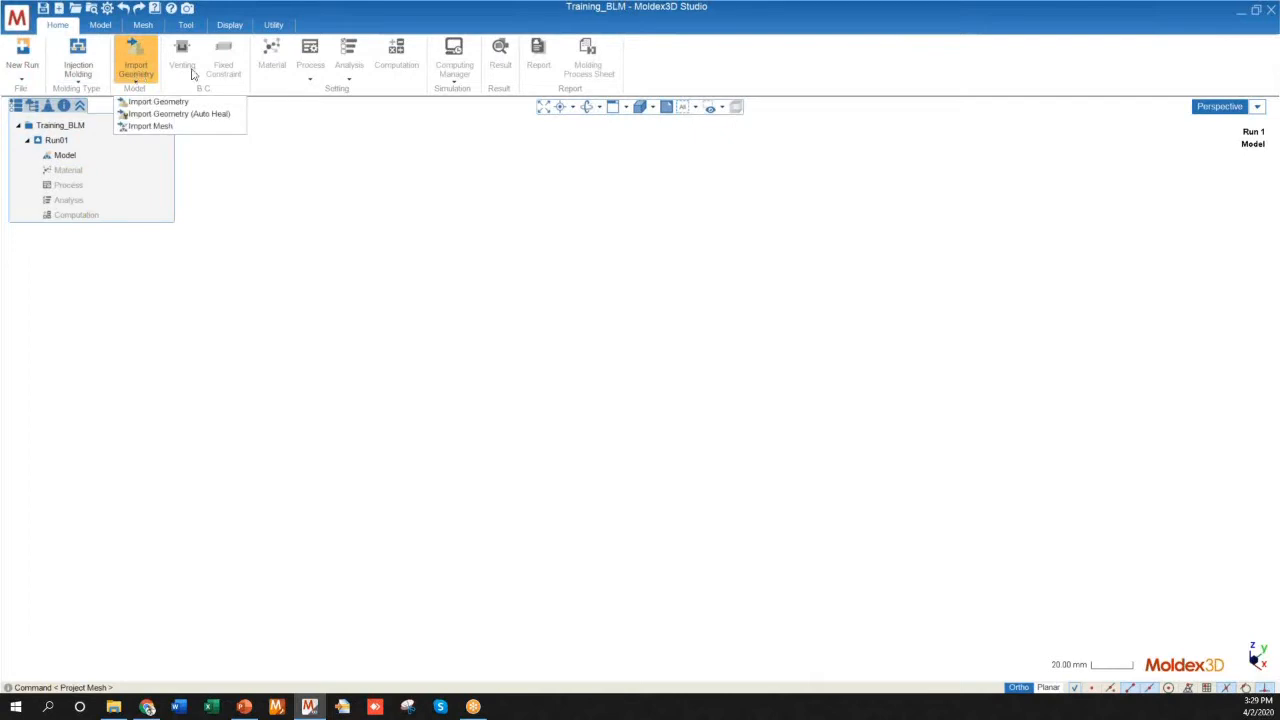
left_click(174, 67)
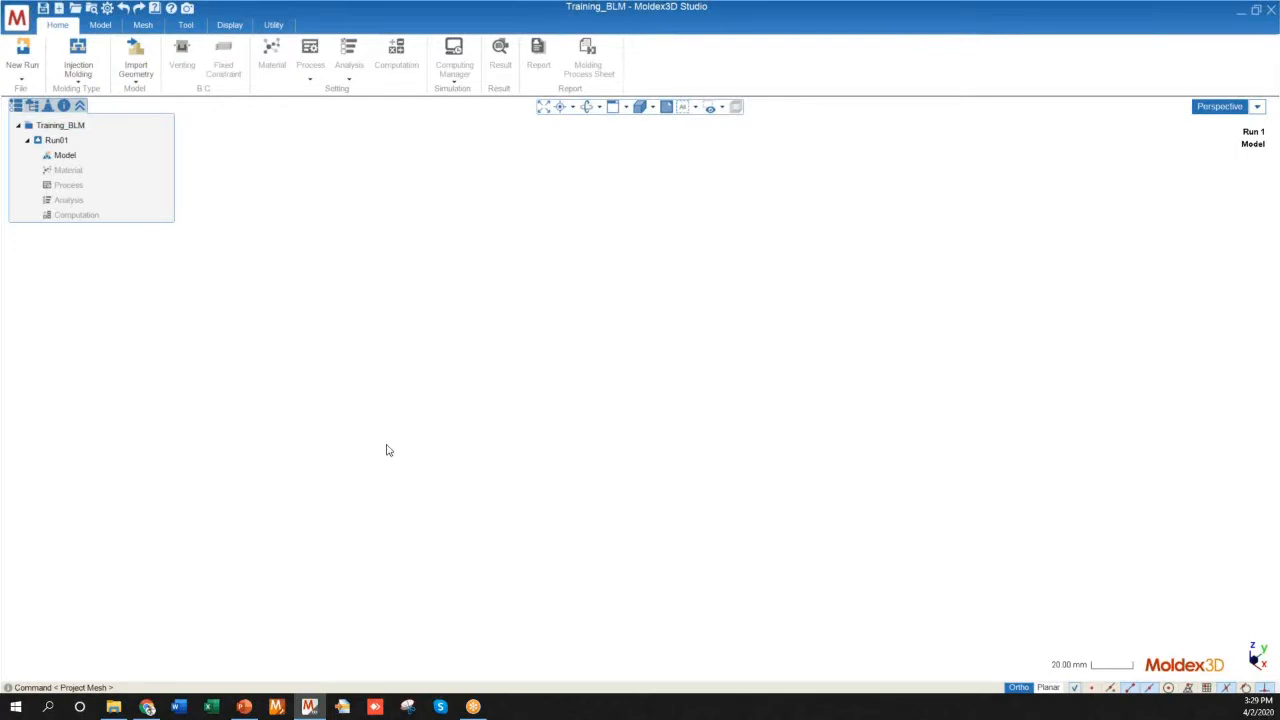
Step: Import the geometry file Consumer_out.mdxsf from the Training folder without auto healing
left_click(136, 73)
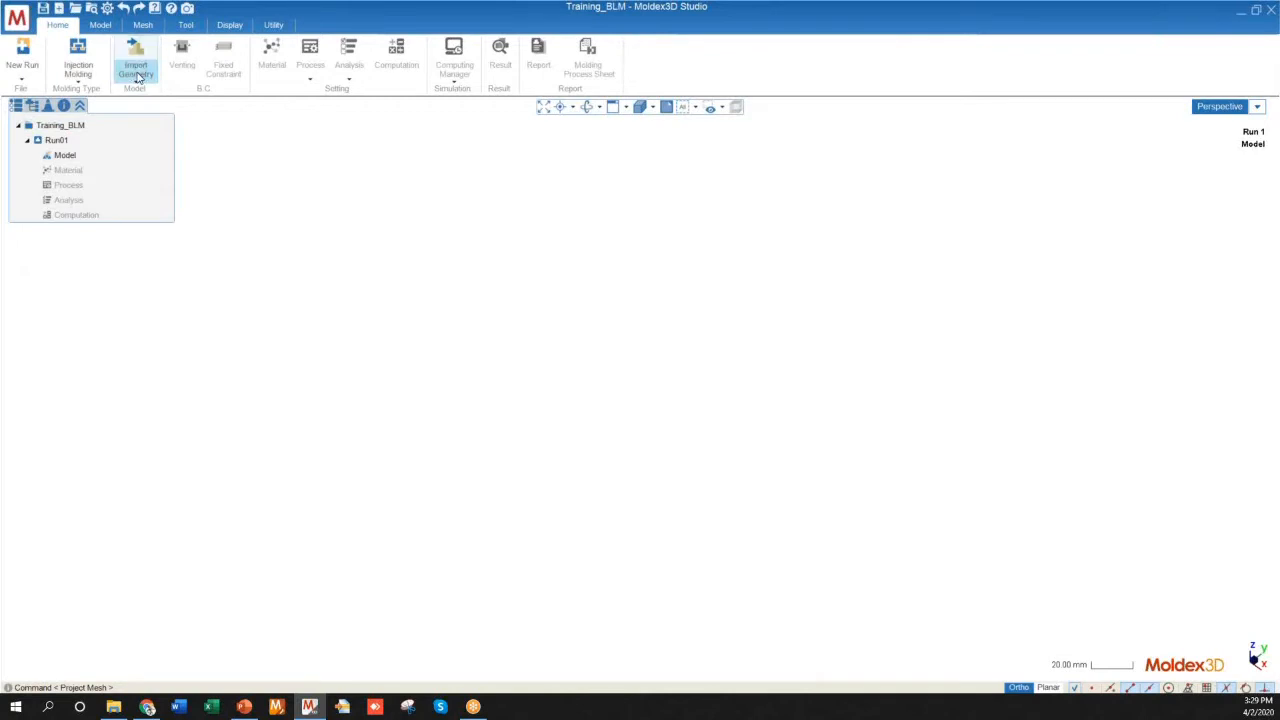
left_click(138, 78)
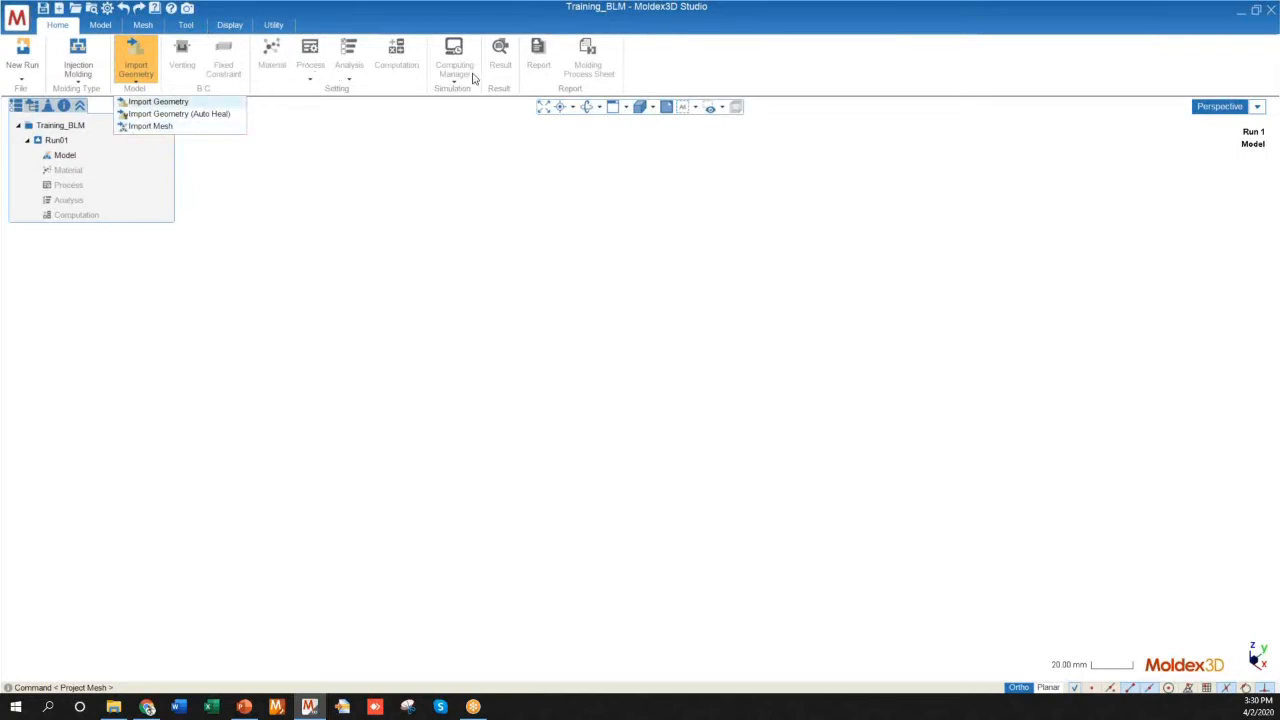
left_click(158, 102)
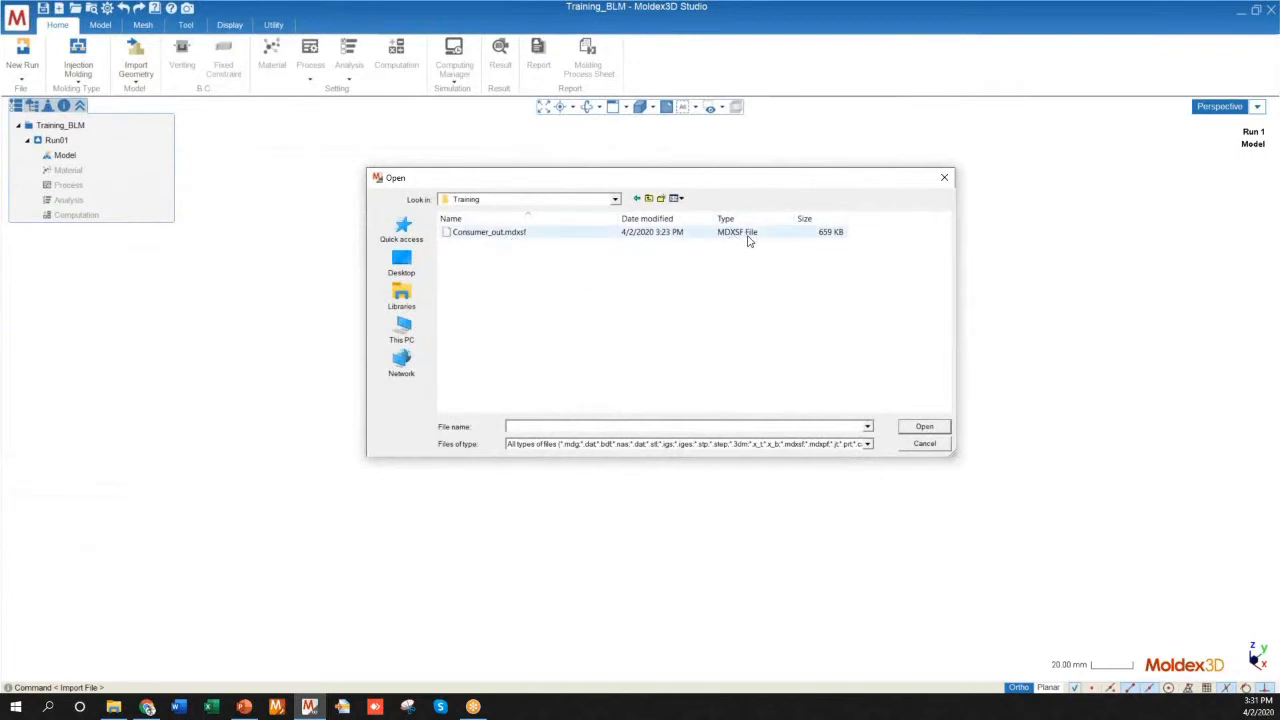
double_click(510, 234)
middle_click_drag(509, 239, 445, 211)
scroll(645, 252, "up", 2)
scroll(650, 252, "up", 1)
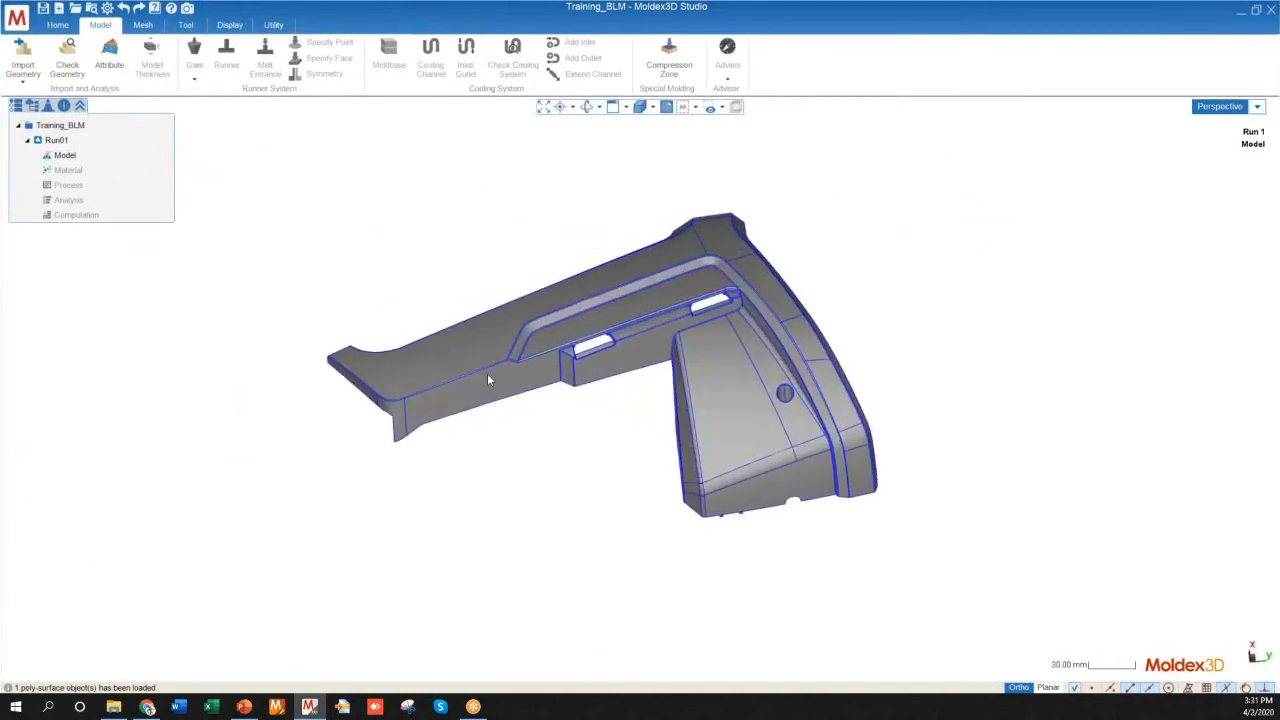
scroll(450, 494, "down", 1)
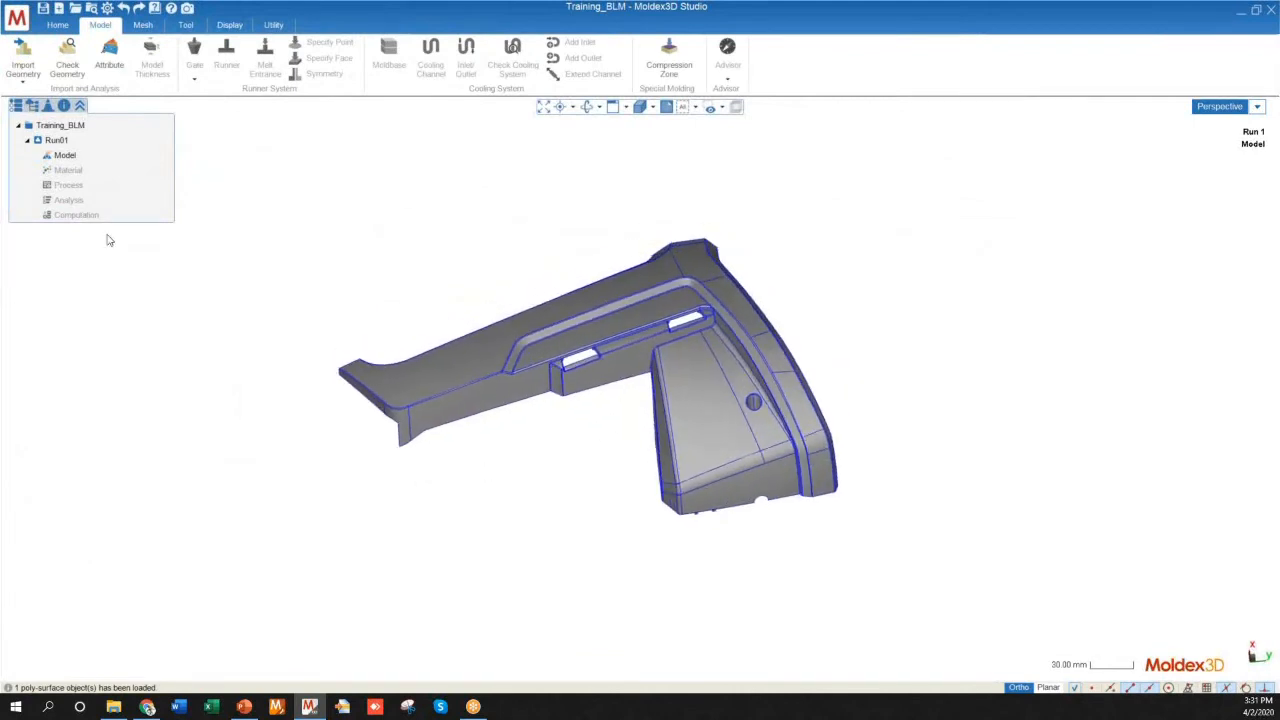
Step: Examine the outer side of the imported part around its two slots and the recessed contour
left_click(57, 25)
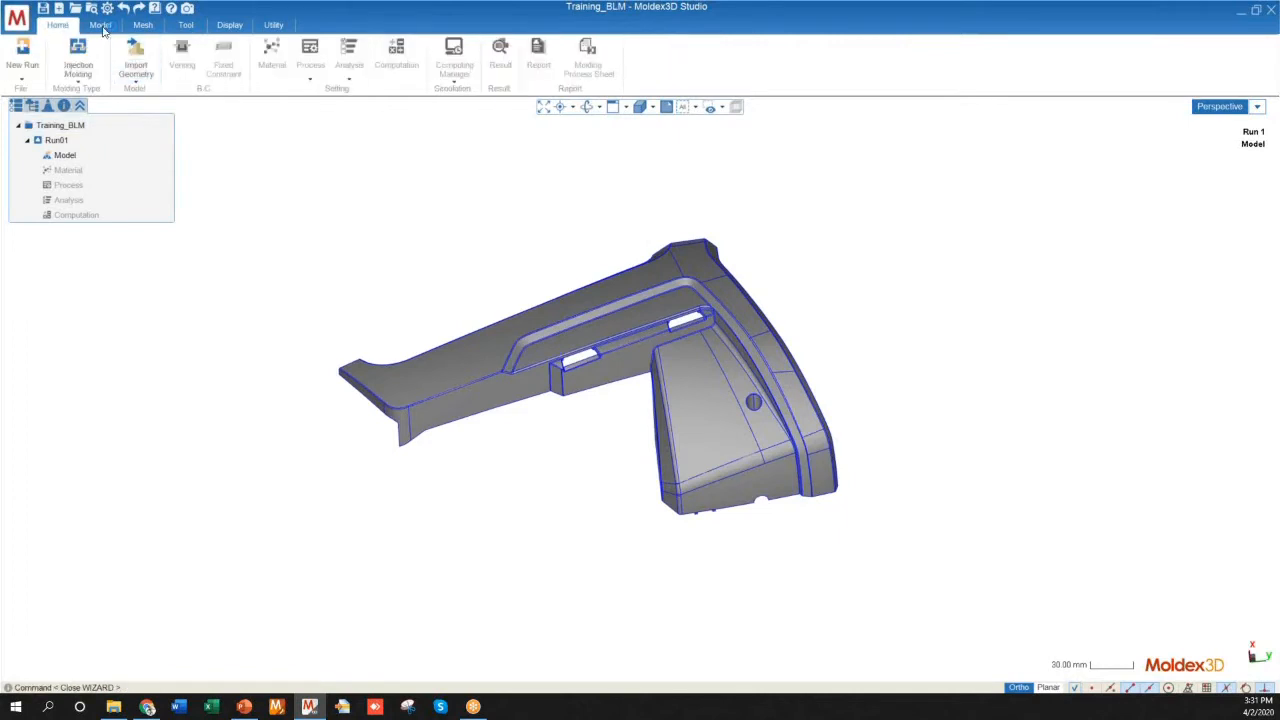
left_click(100, 25)
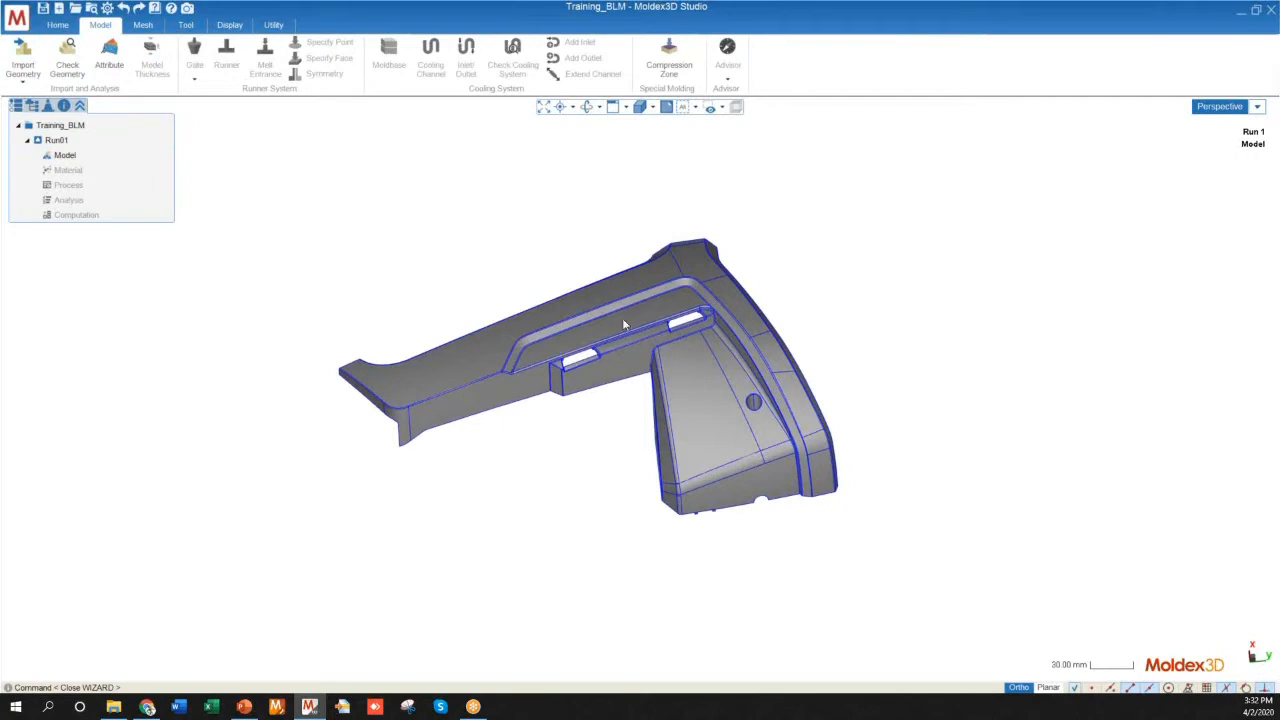
scroll(609, 494, "down", 4)
middle_click_drag(609, 455, 611, 458)
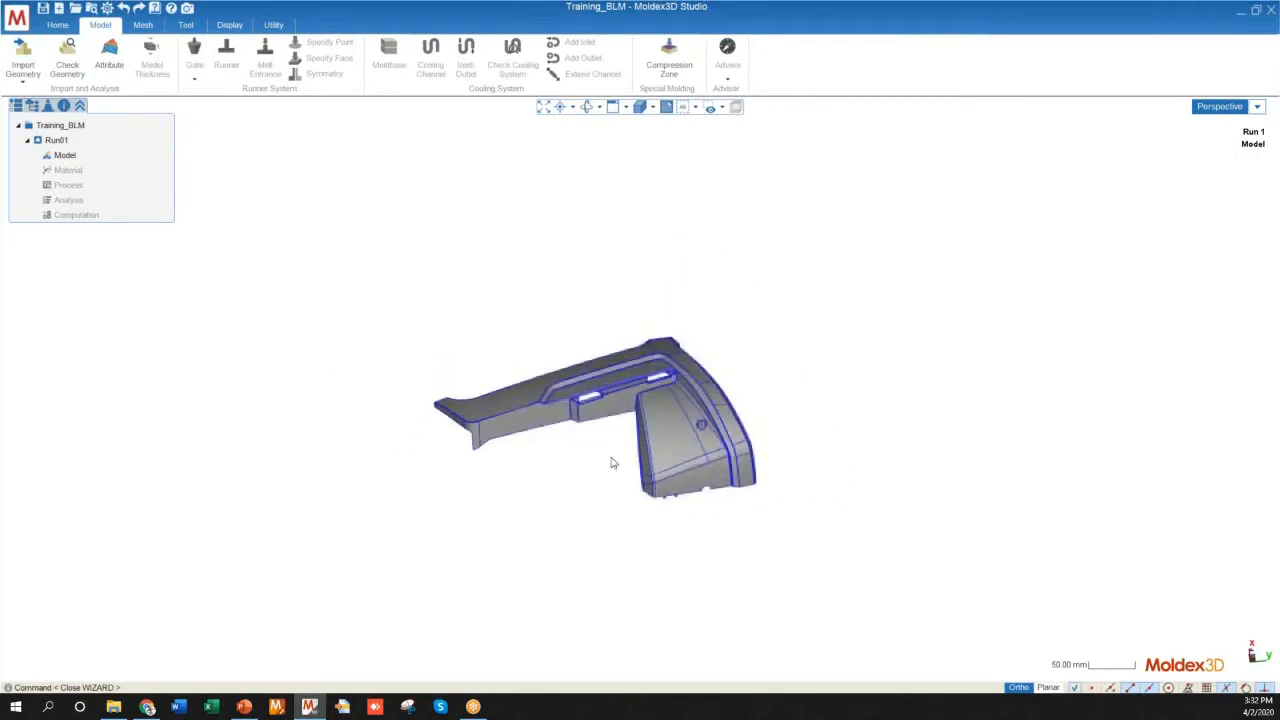
scroll(637, 423, "up", 5)
mouse_move(637, 423)
middle_mouse_down()
mouse_move(606, 423)
mouse_move(554, 340)
mouse_move(609, 443)
mouse_move(623, 403)
middle_mouse_up()
scroll(628, 396, "up", 5)
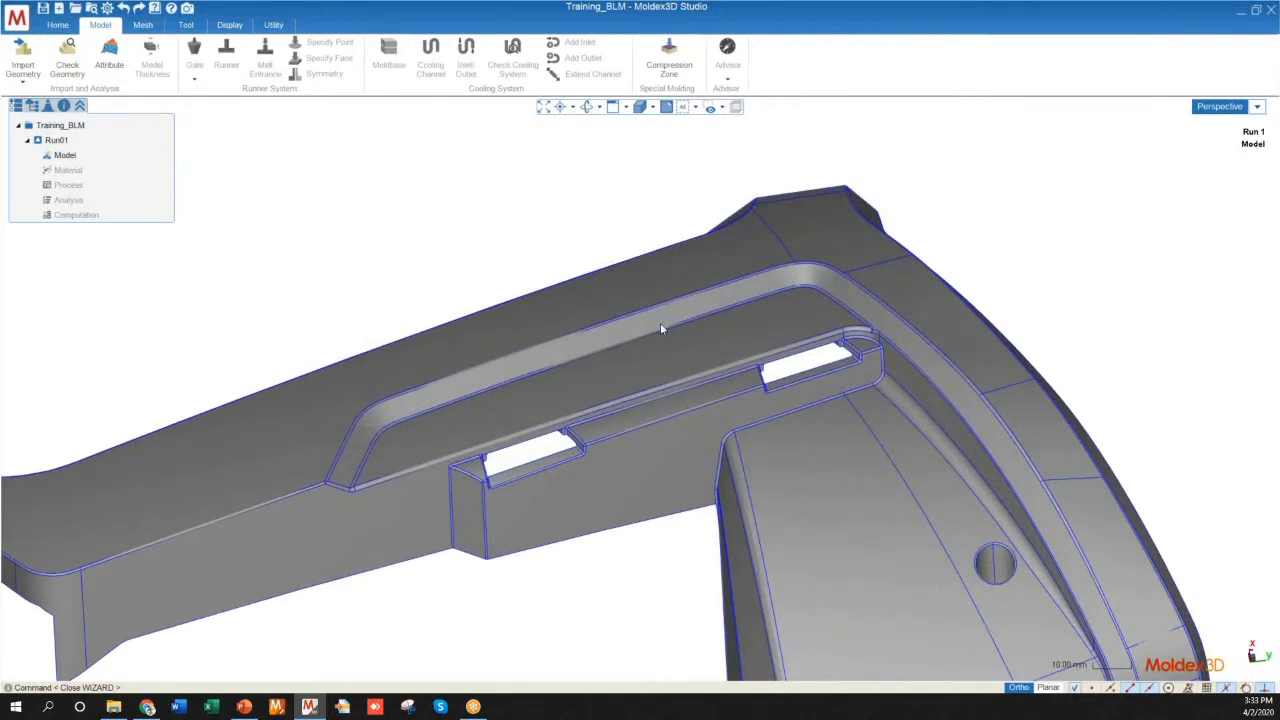
scroll(597, 346, "down", 2)
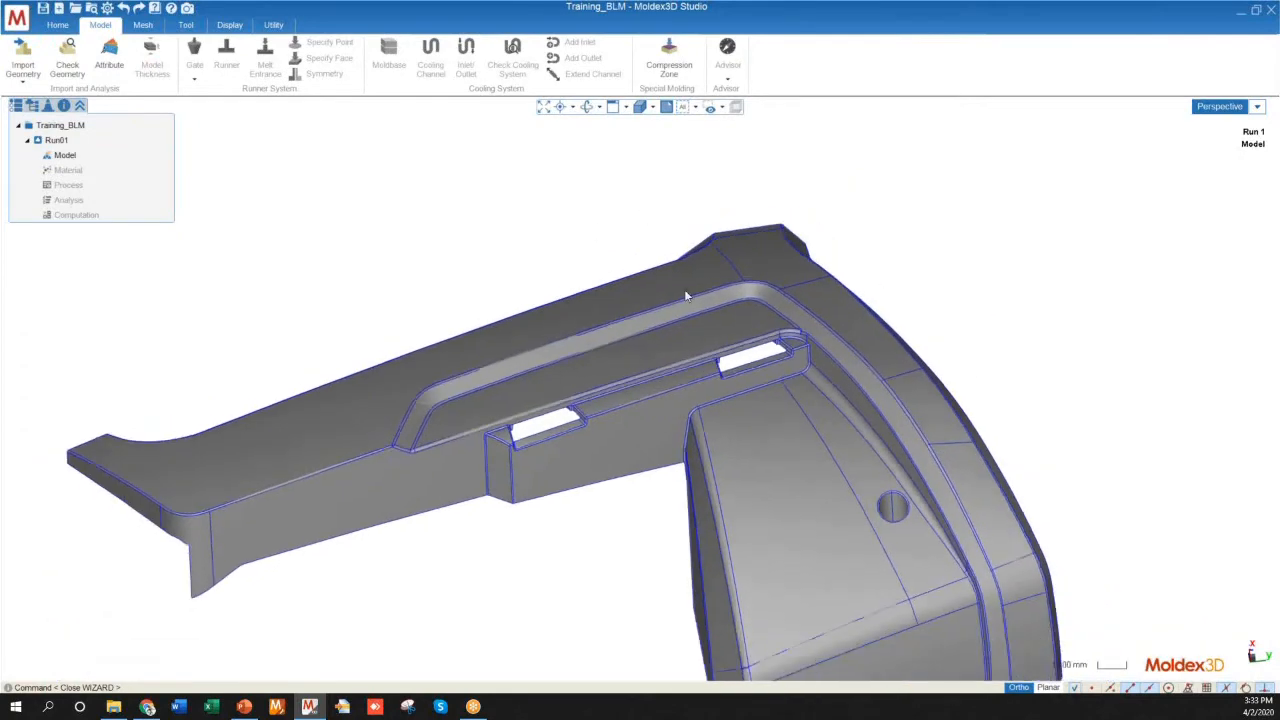
scroll(640, 320, "down", 2)
scroll(608, 363, "down", 1)
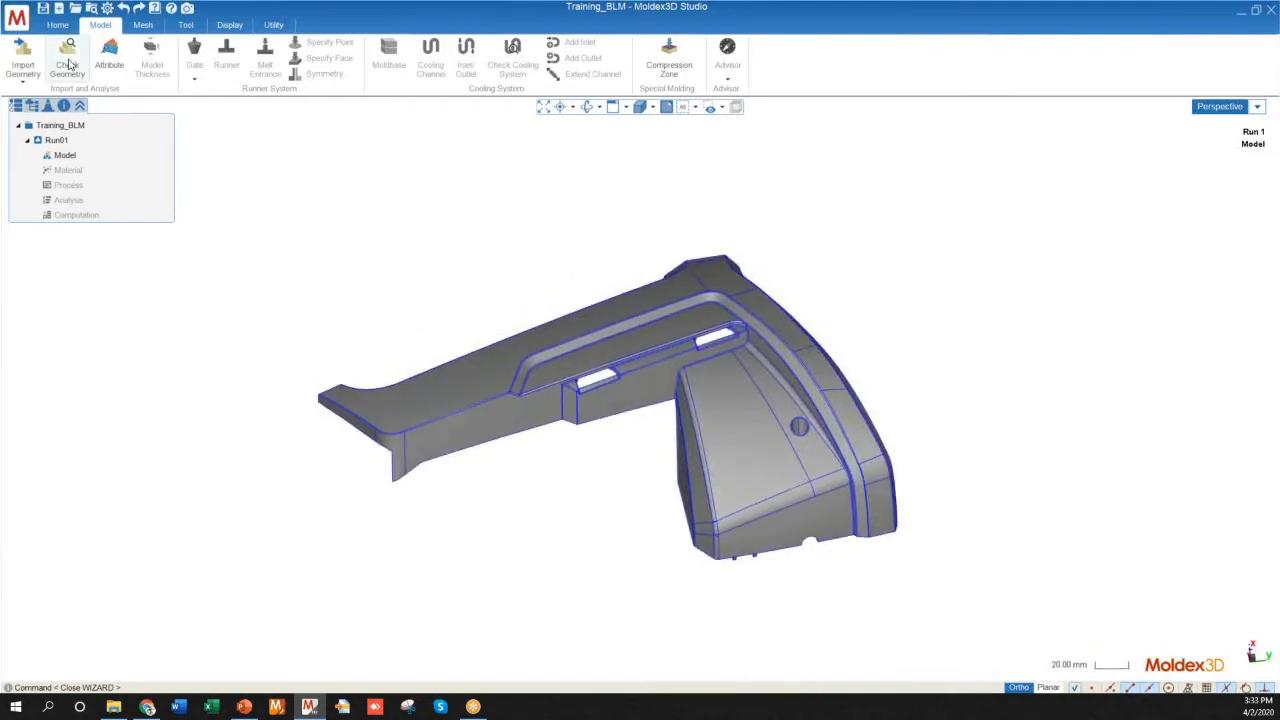
Step: Run Check Geometry on the part and inspect the Free Edge item along its long arm
left_click(69, 64)
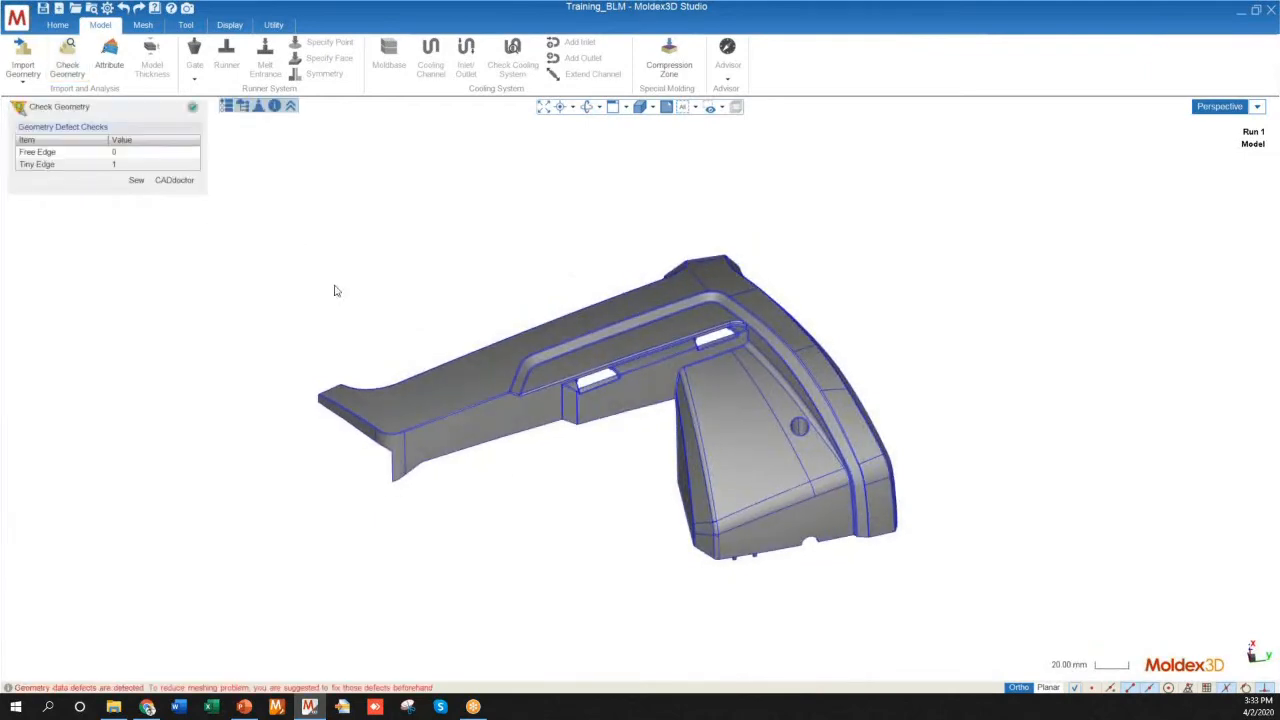
middle_click_drag(732, 492, 614, 466)
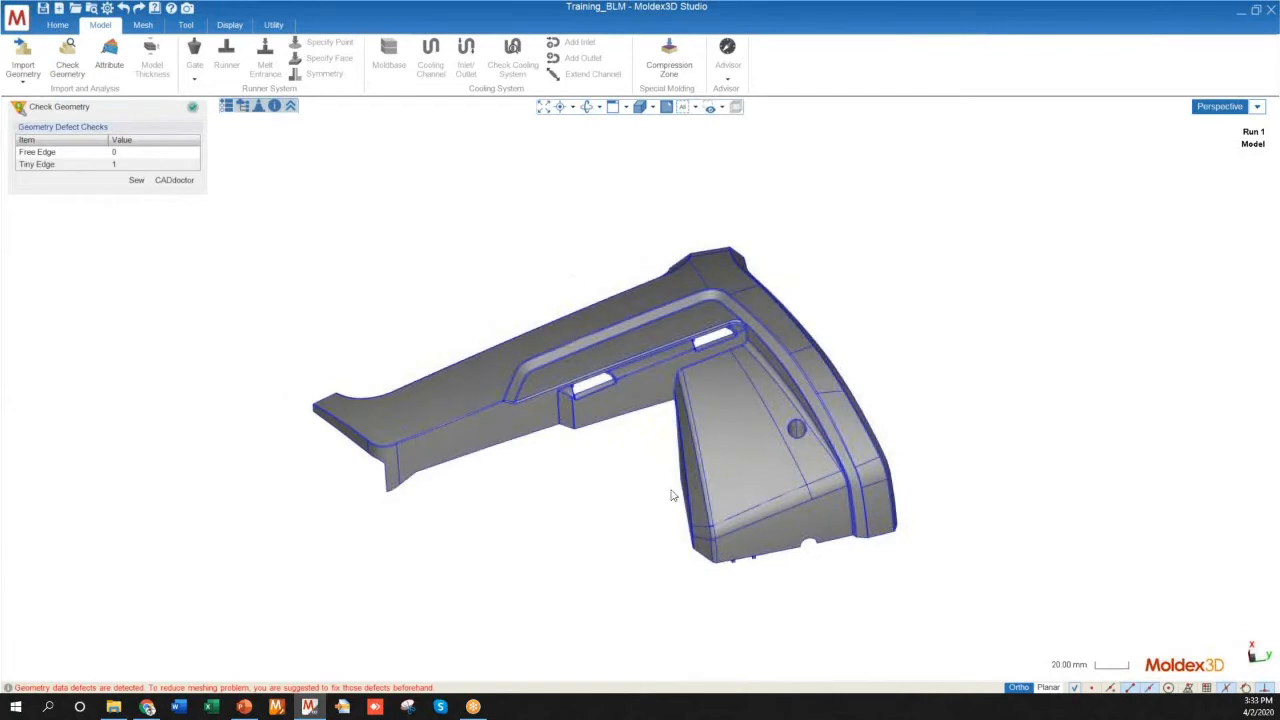
left_click(48, 152)
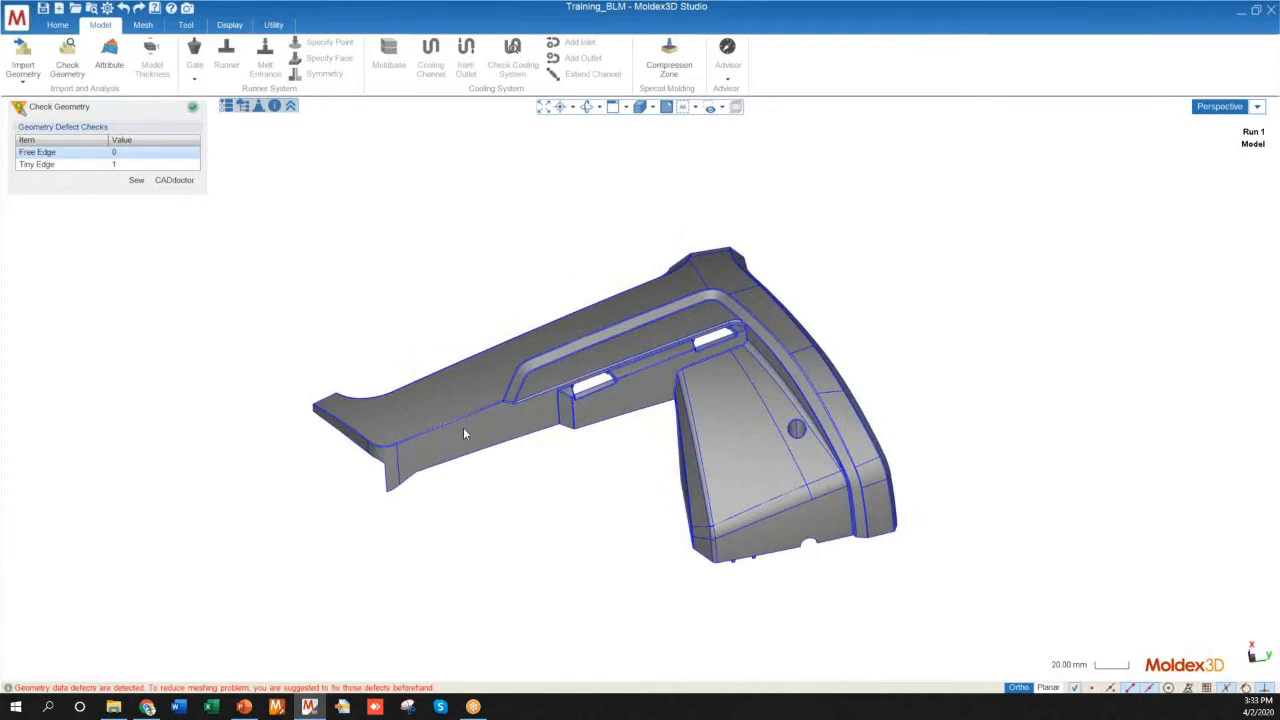
scroll(692, 465, "up", 1)
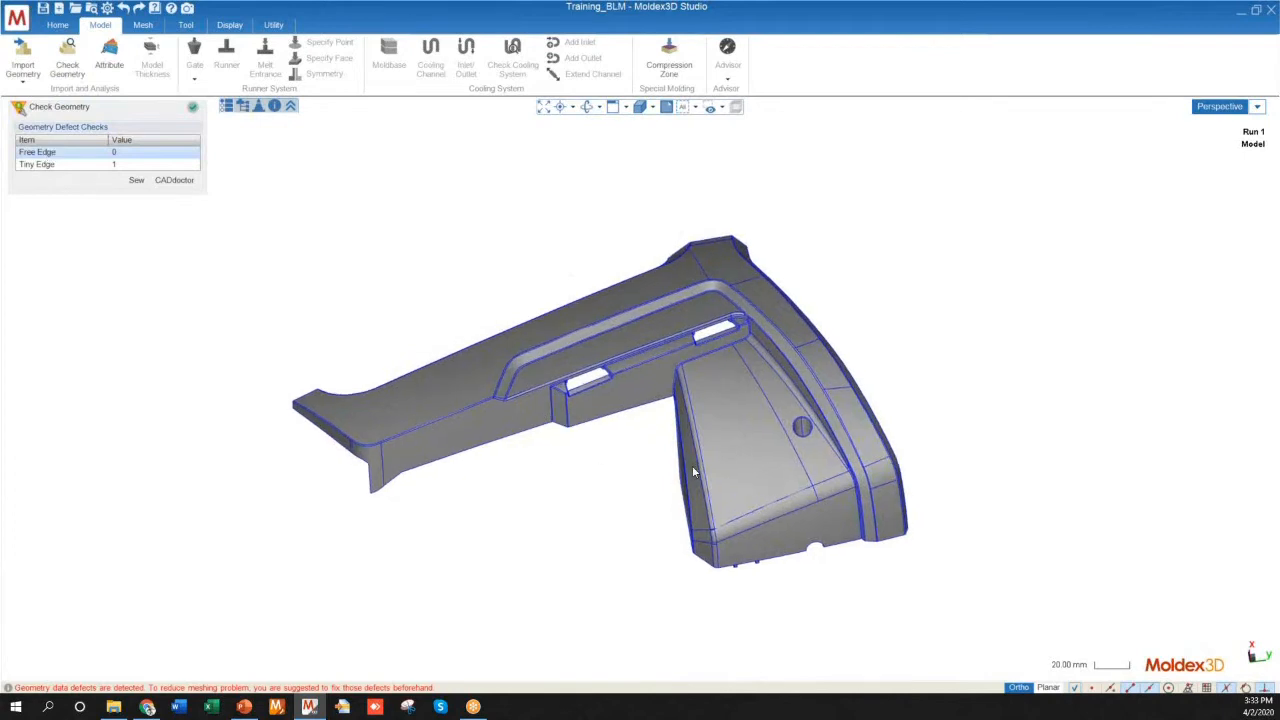
scroll(692, 465, "up", 2)
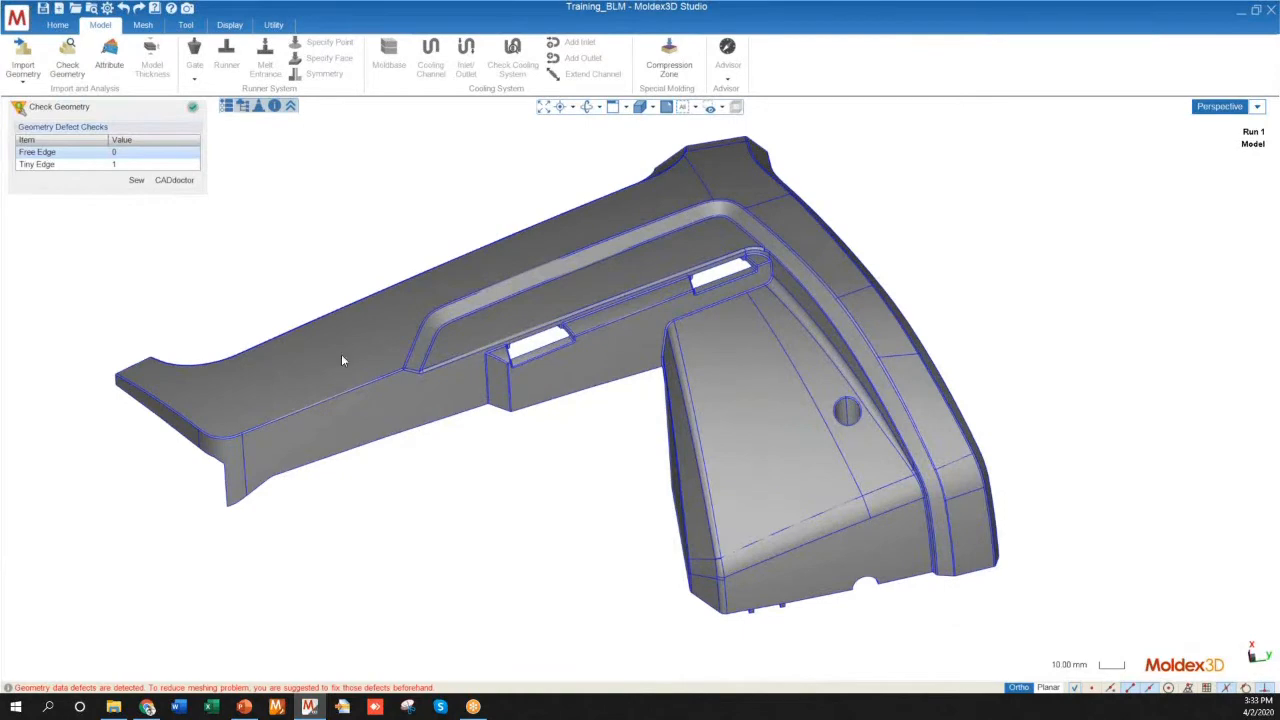
scroll(355, 388, "up", 5)
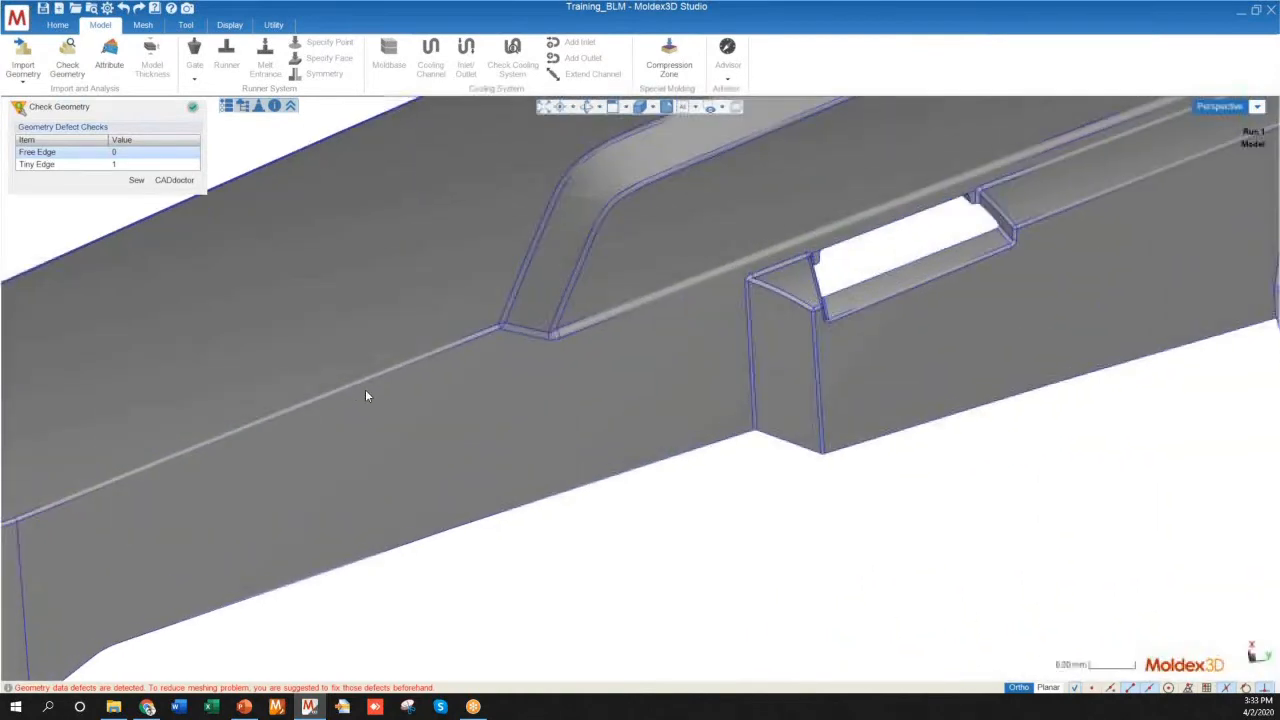
scroll(620, 366, "down", 10)
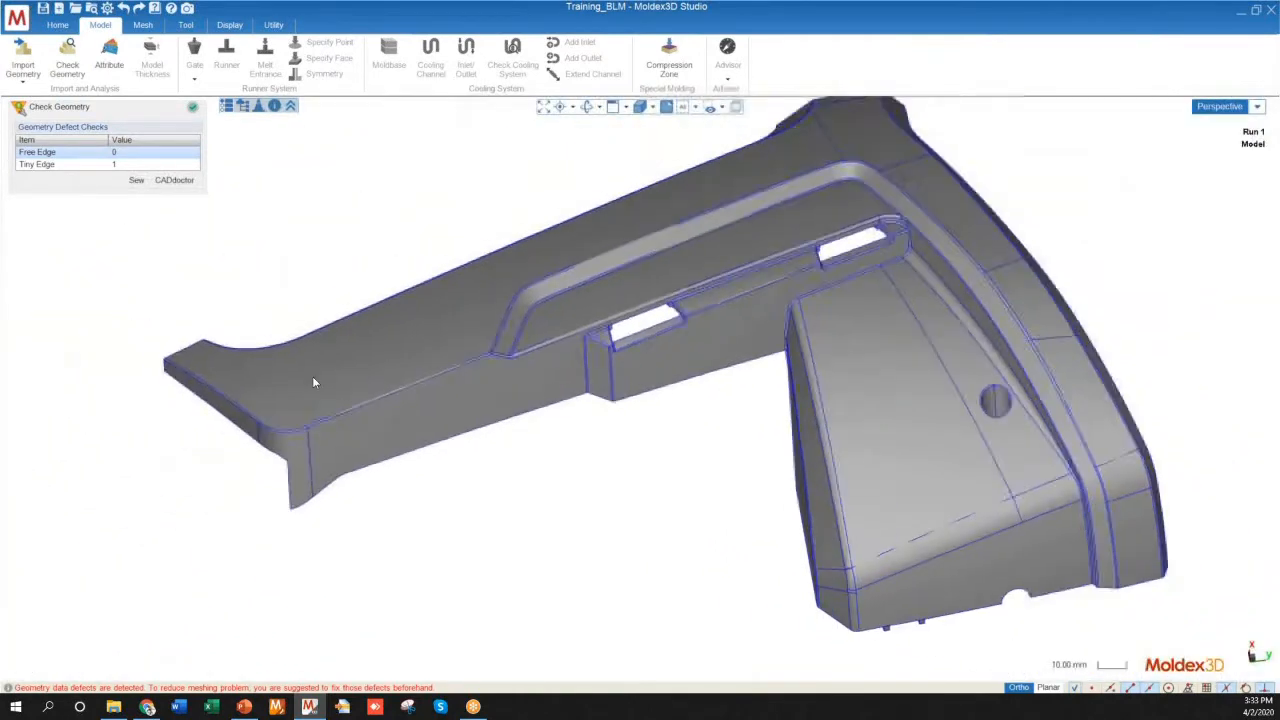
Step: Locate the Tiny Edge defect on the part's inner side and examine it closely at the boss hole's rim
left_click(36, 166)
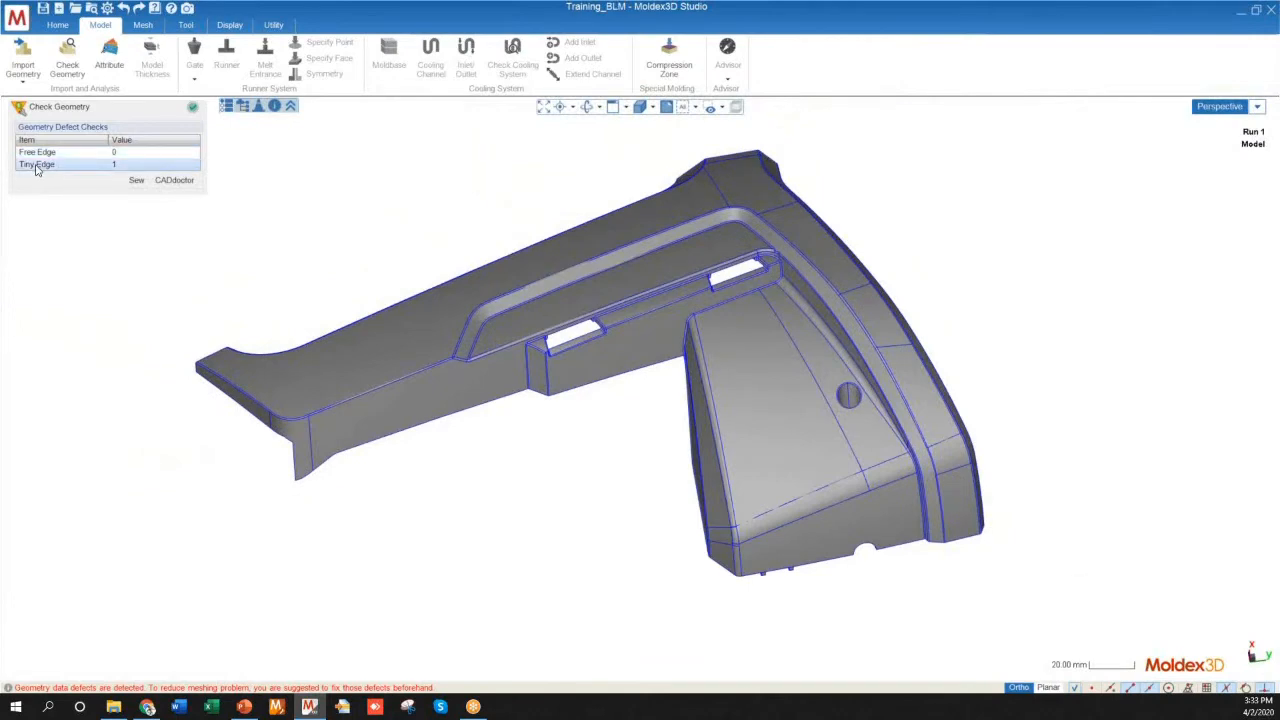
middle_click_drag(732, 335, 640, 104)
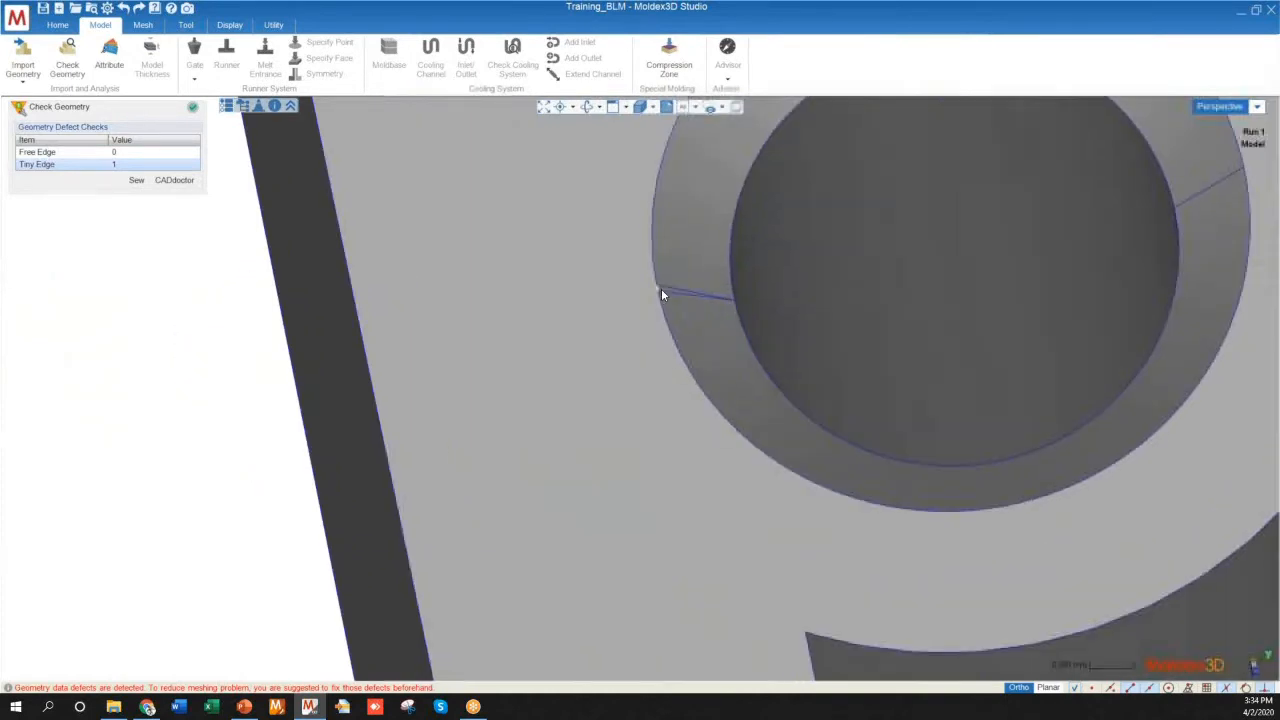
scroll(661, 293, "up", 5)
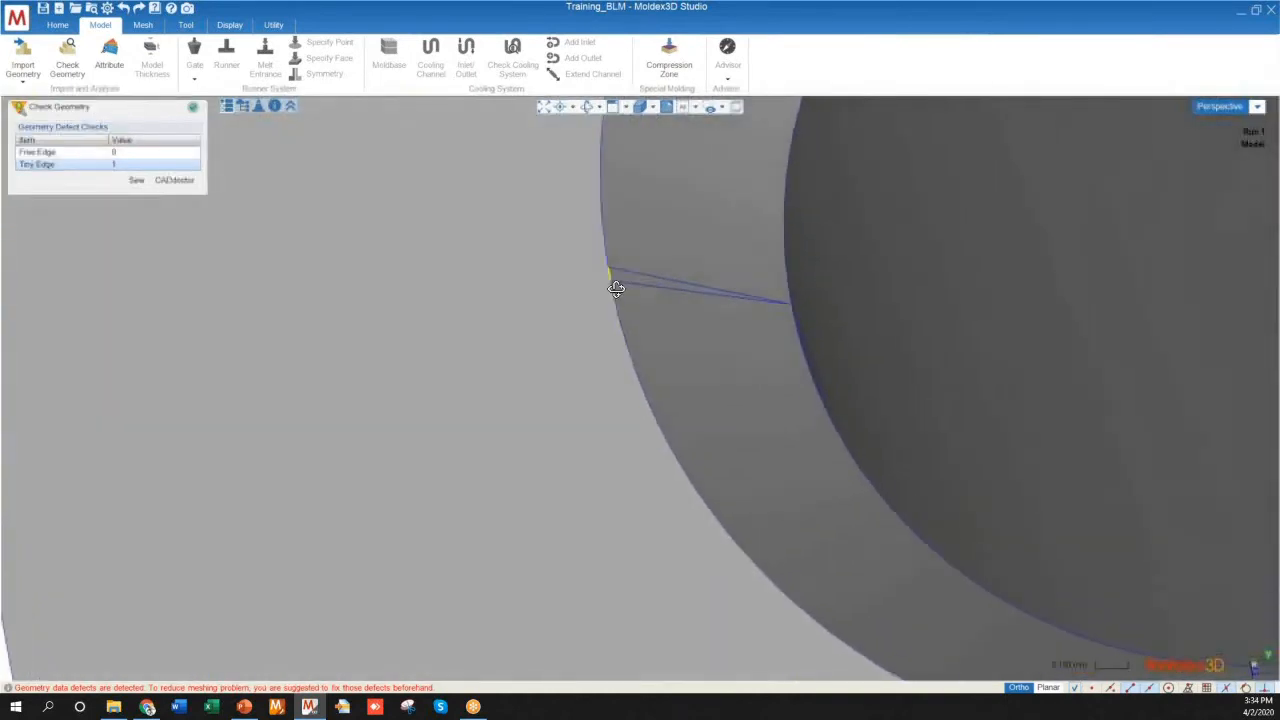
scroll(530, 357, "up", 2)
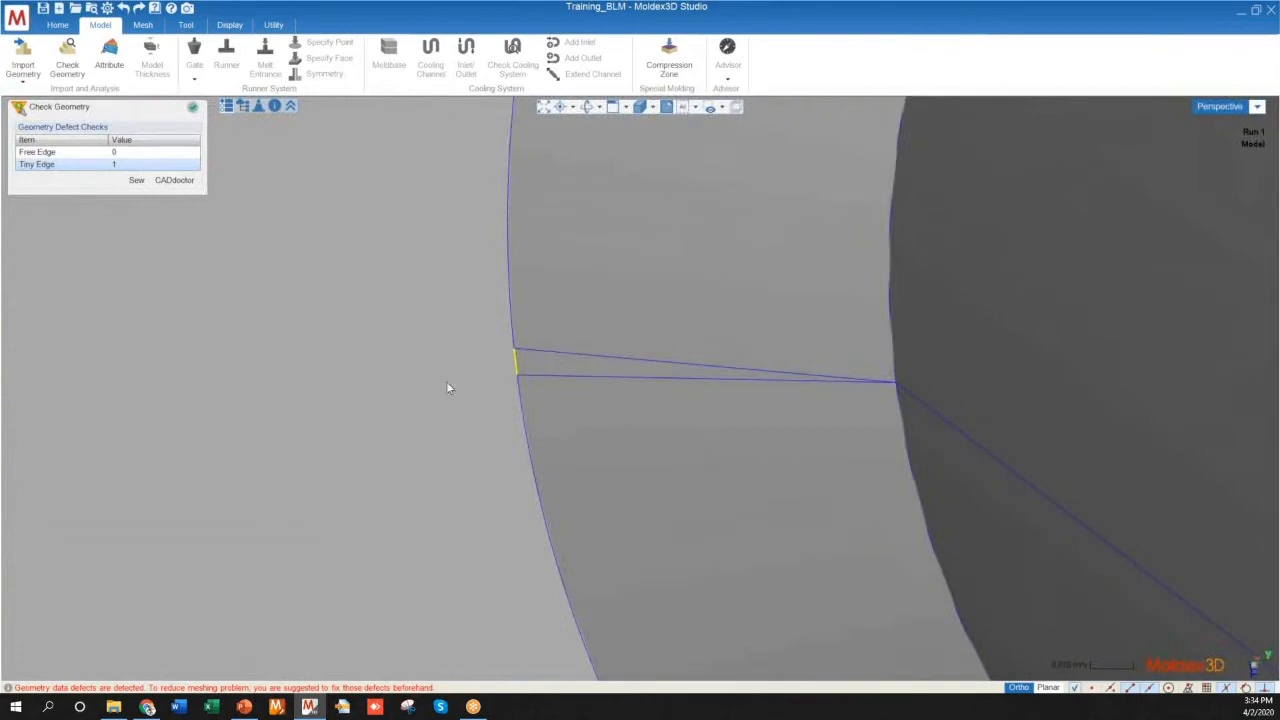
scroll(537, 361, "down", 5)
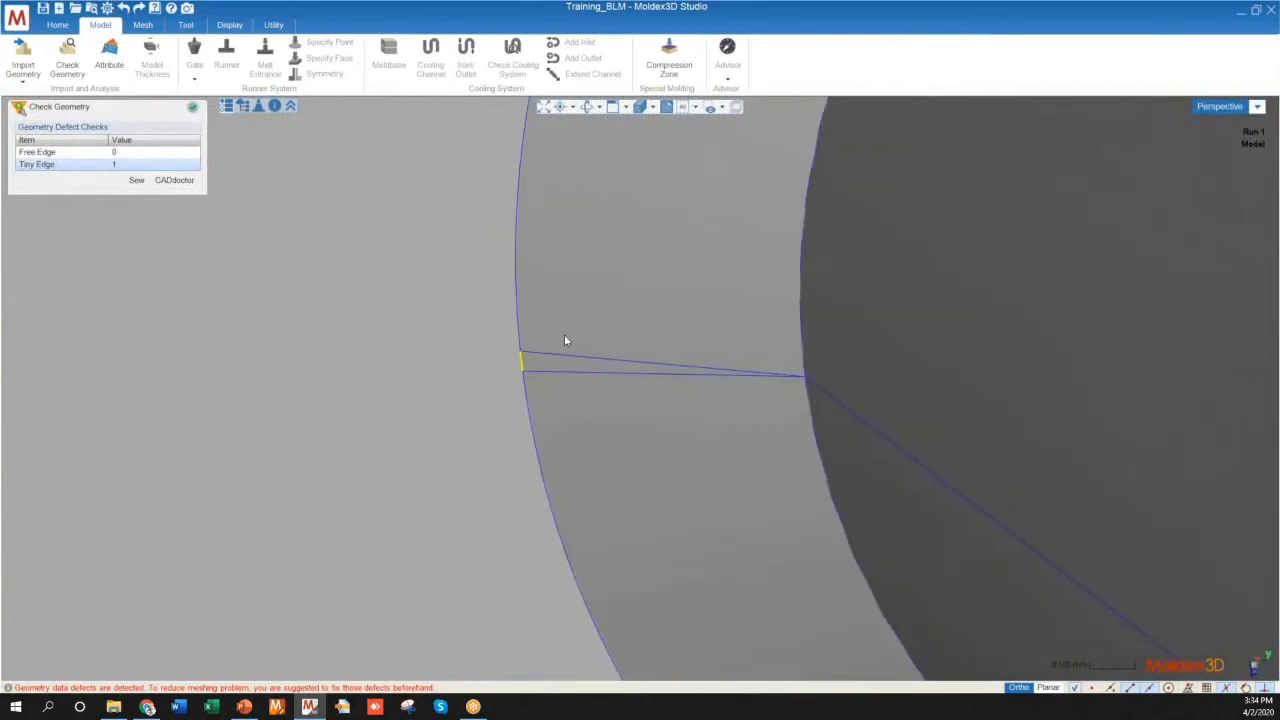
scroll(571, 344, "down", 6)
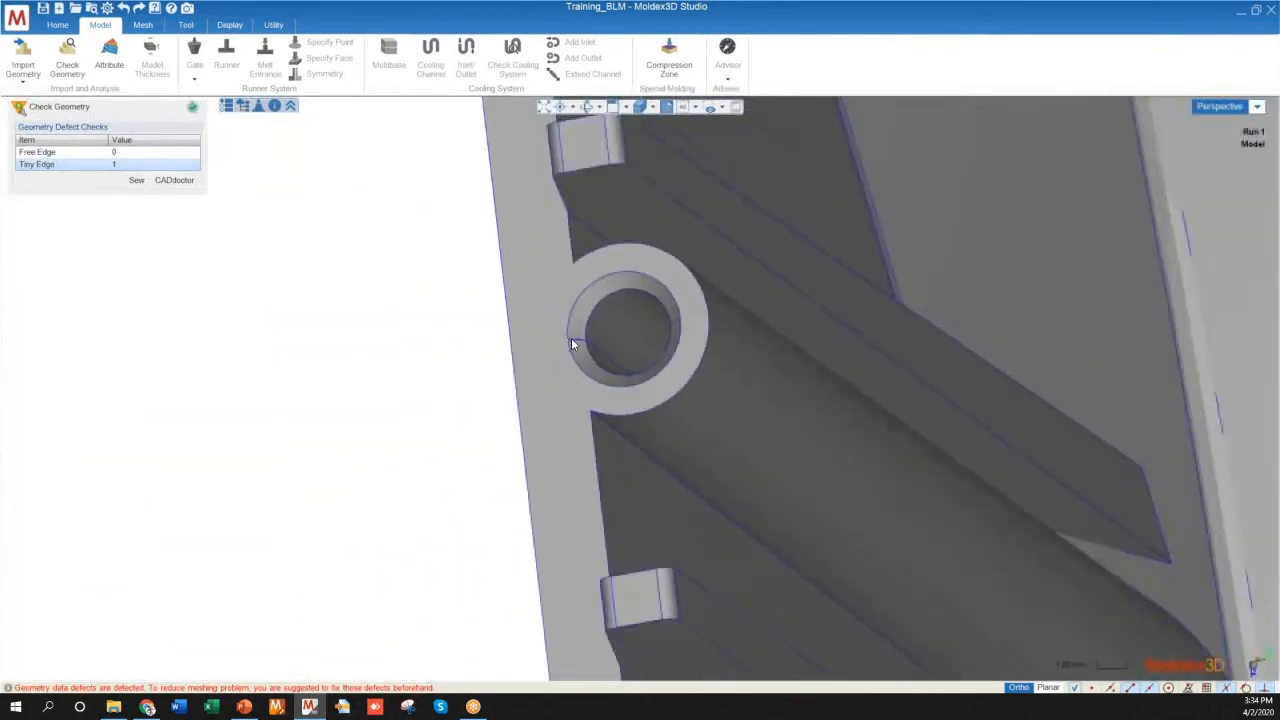
scroll(571, 342, "down", 6)
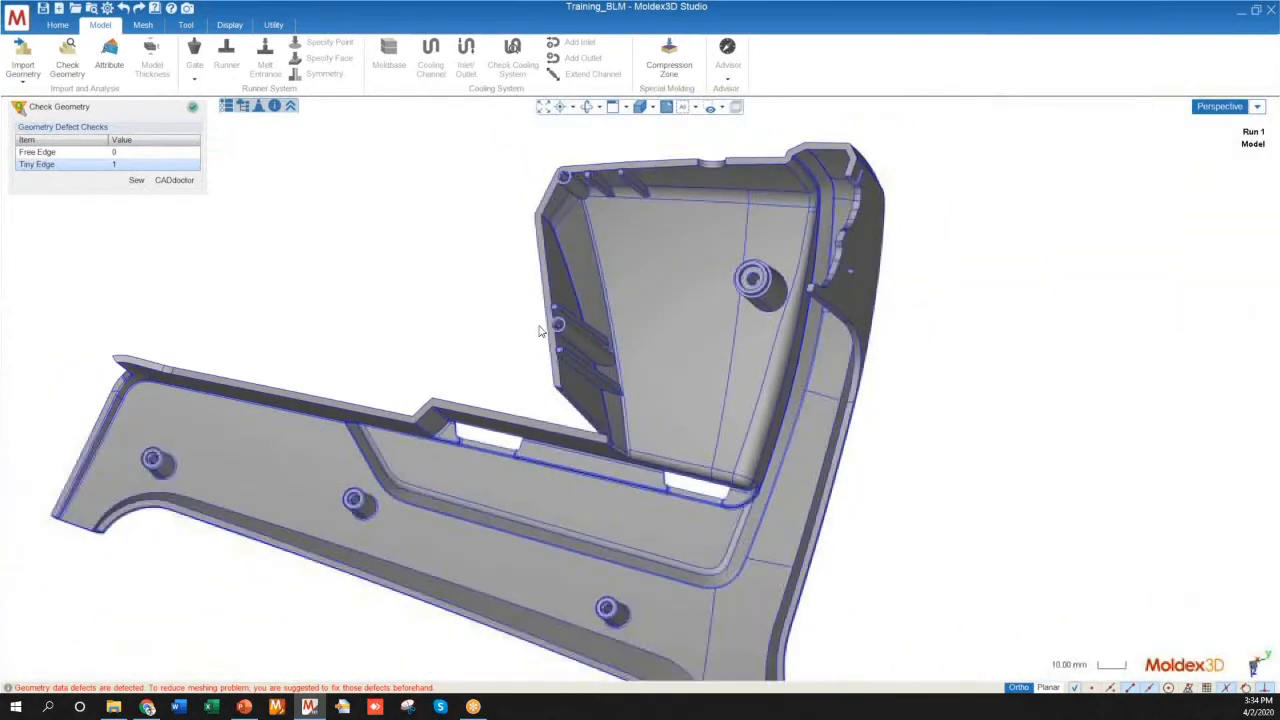
Step: Look over the whole outer side of the part again and finish the geometry check
middle_click_drag(538, 330, 631, 572)
scroll(634, 469, "down", 2)
middle_click_drag(634, 469, 597, 531)
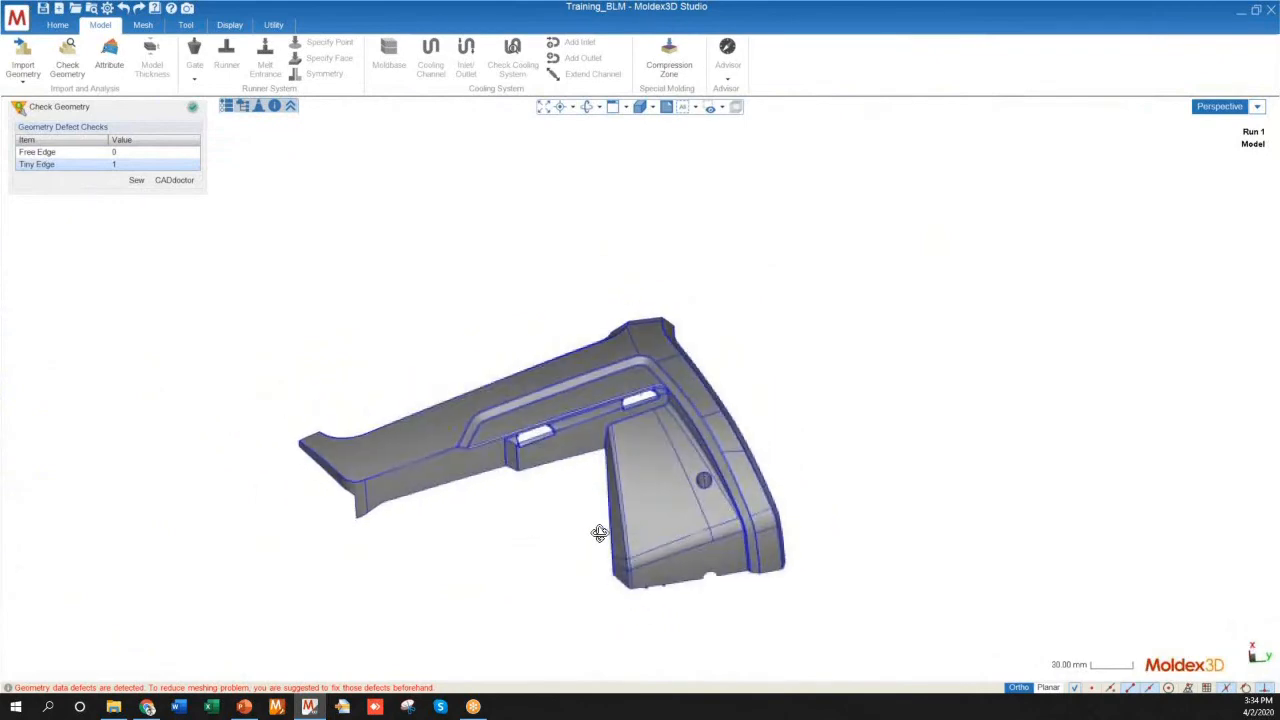
scroll(461, 586, "up", 2)
scroll(400, 563, "up", 5)
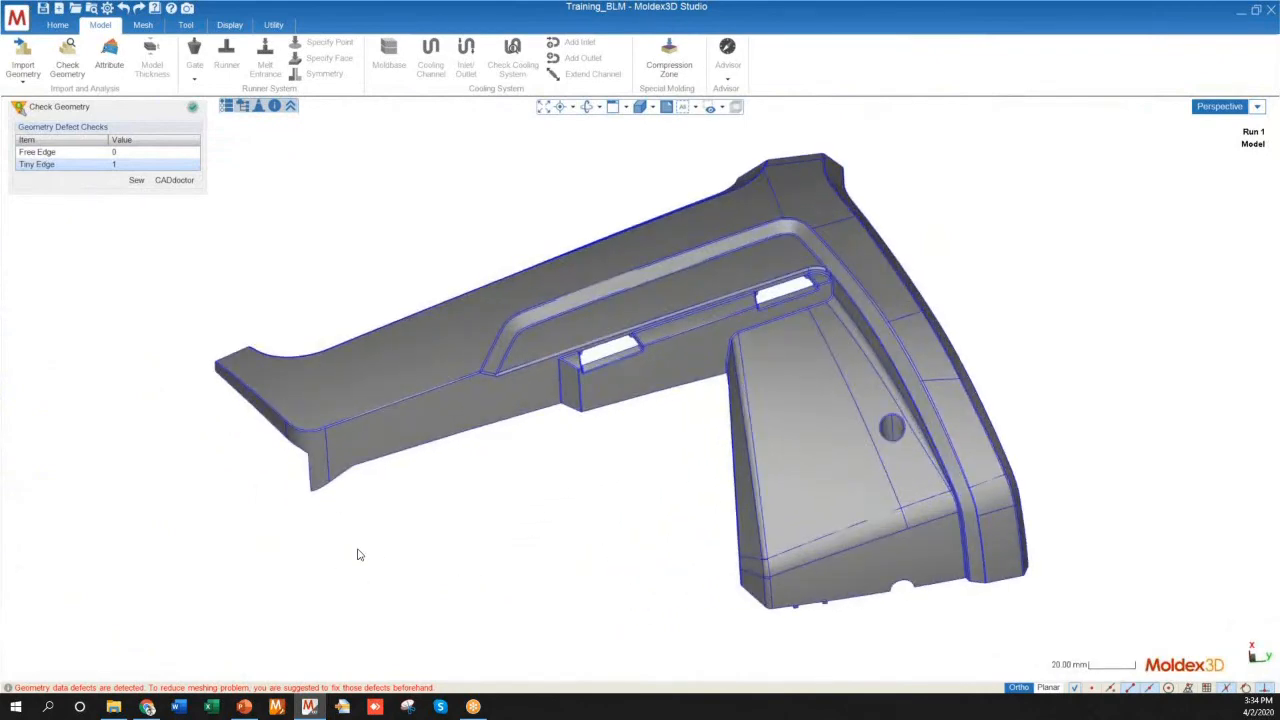
scroll(628, 432, "down", 1)
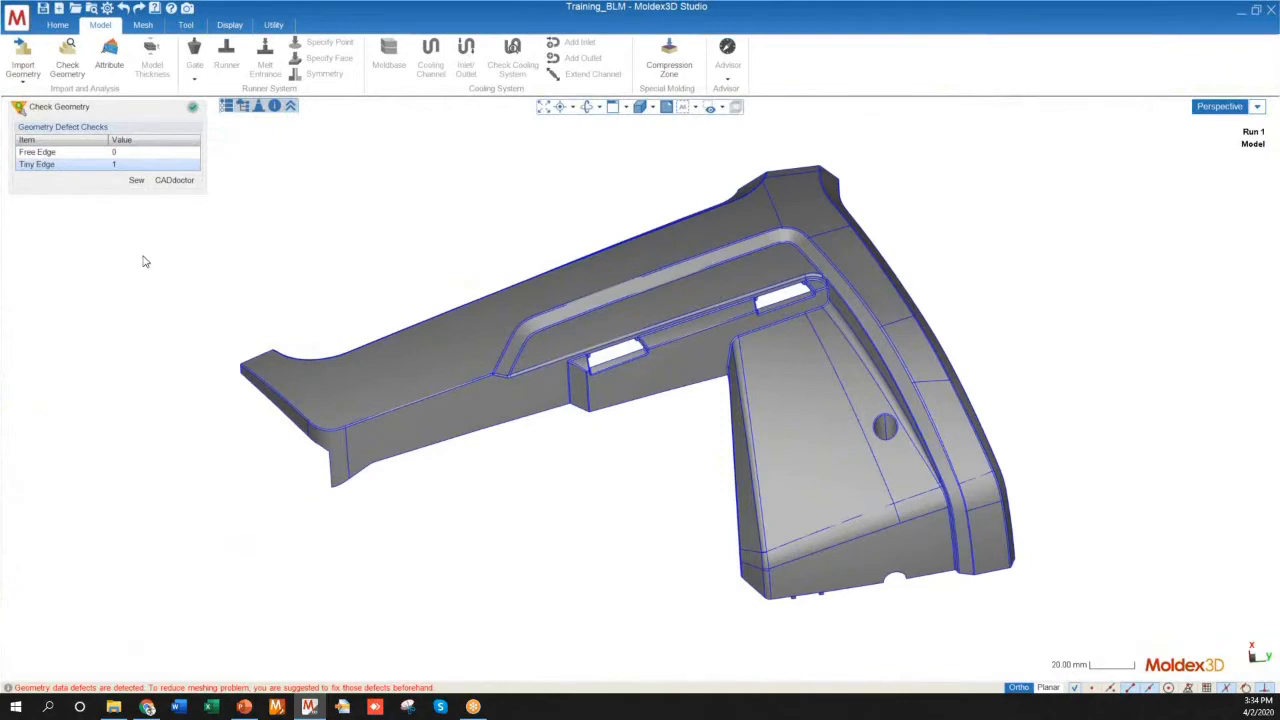
middle_click_drag(355, 345, 386, 323)
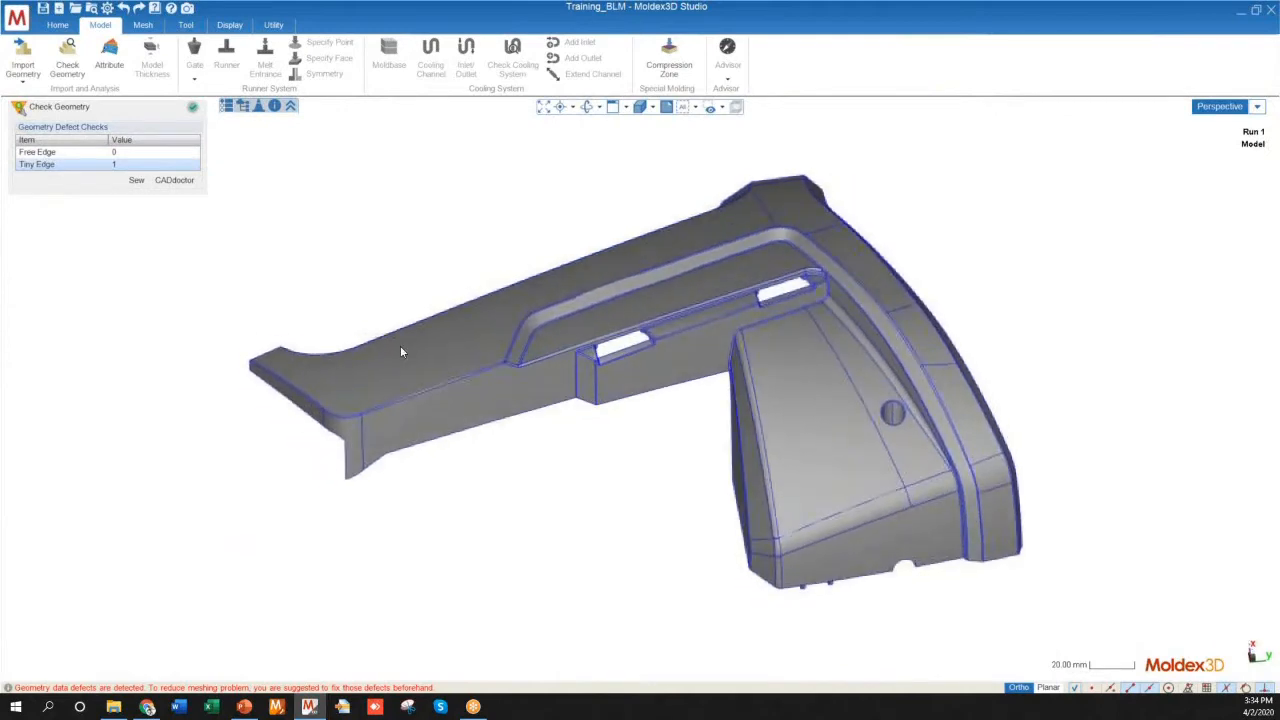
middle_click_drag(614, 466, 640, 463)
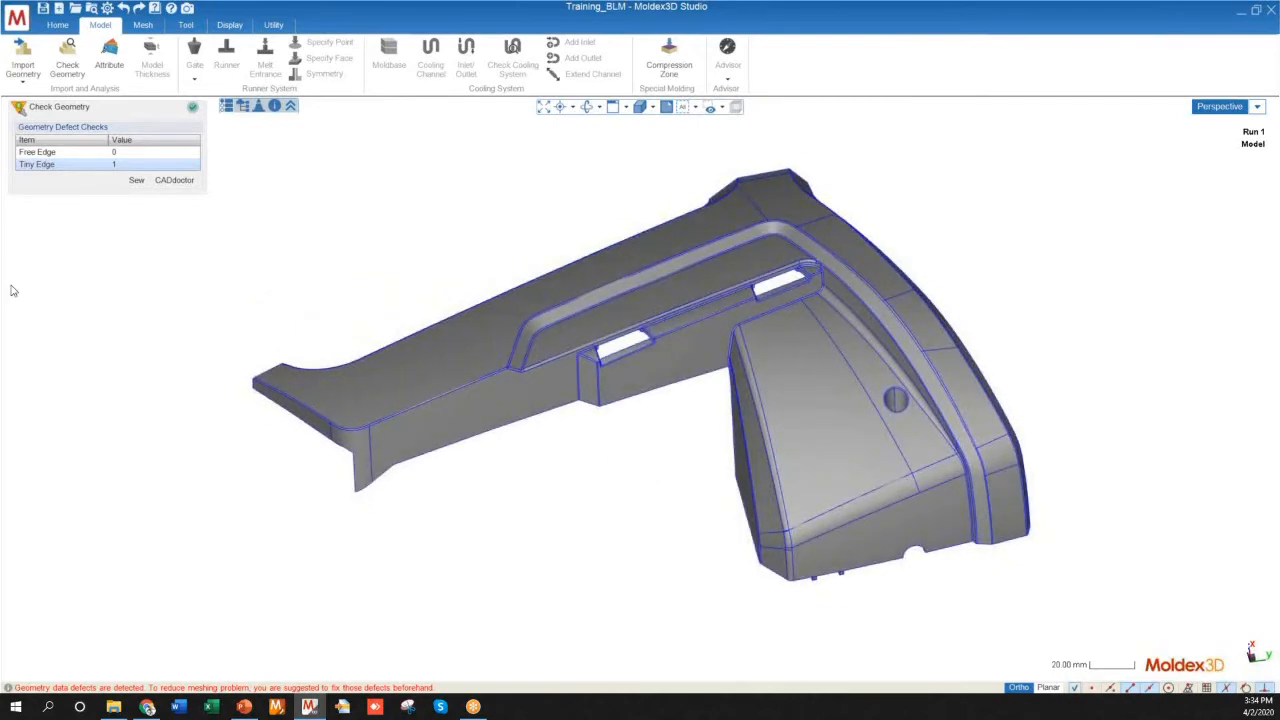
middle_click_drag(692, 480, 672, 508)
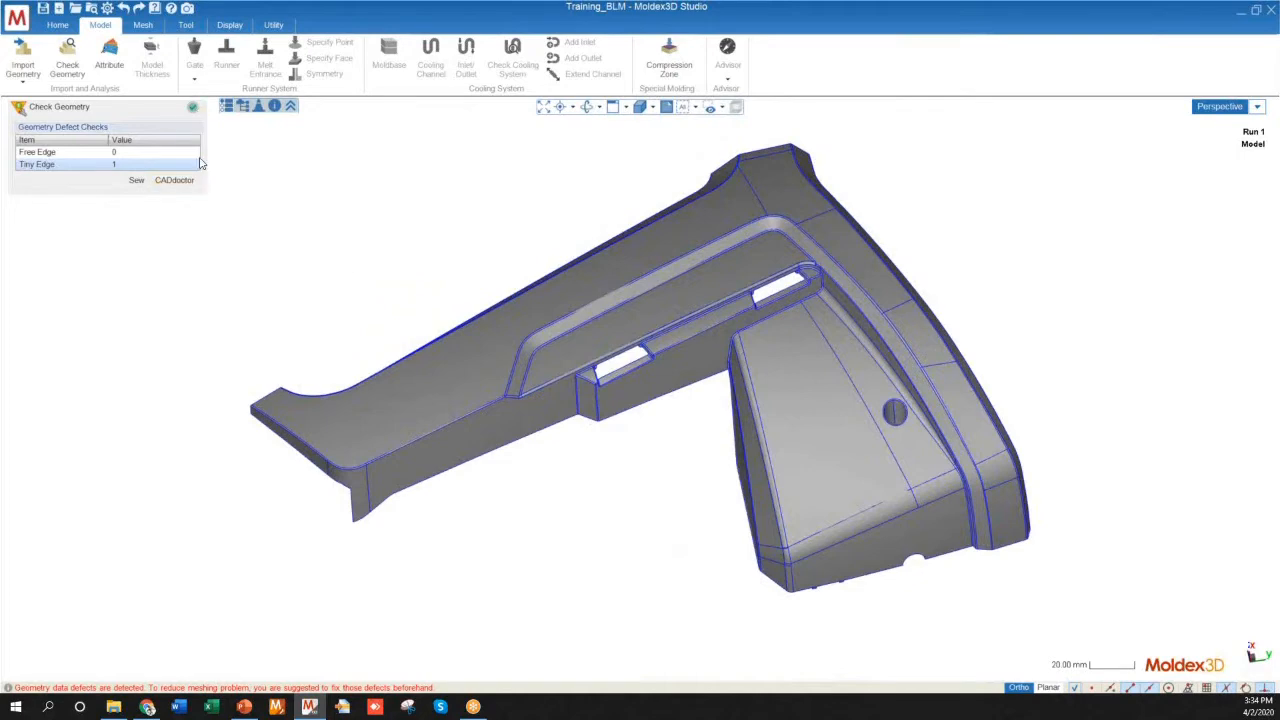
left_click(194, 108)
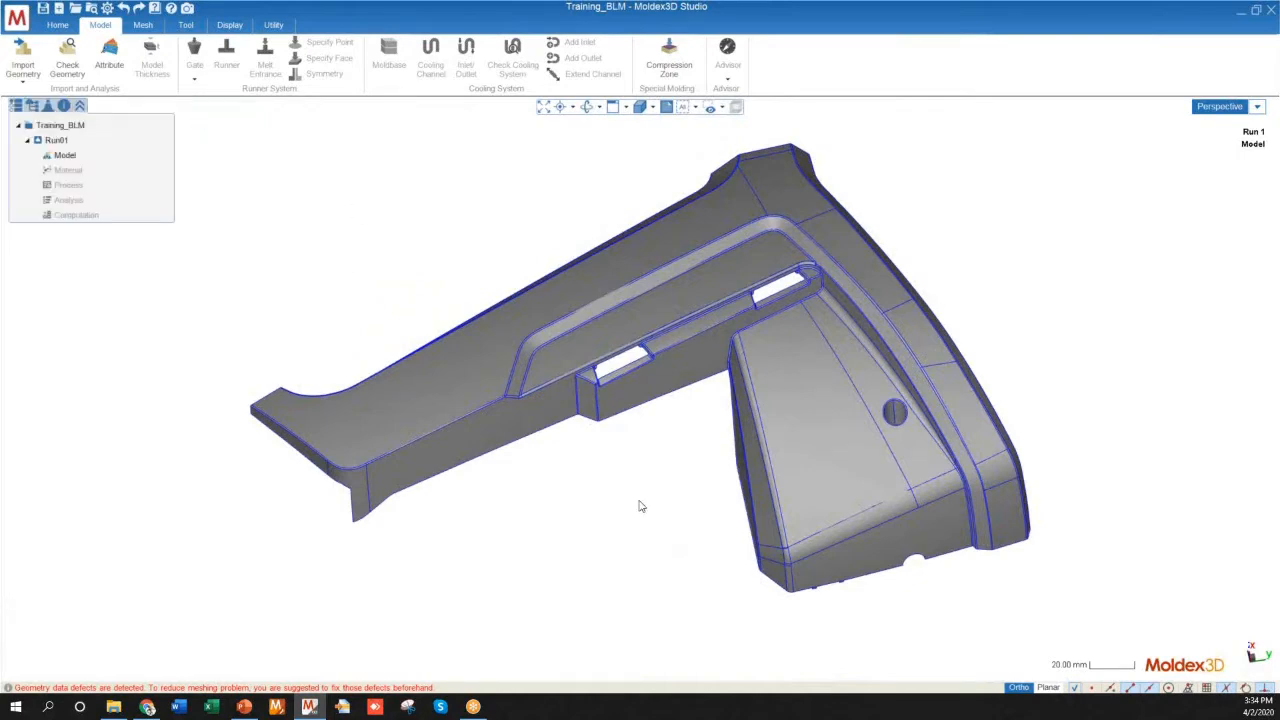
Step: Assign the Part attribute to the whole imported body with the Attribute Wizard
middle_click_drag(591, 457, 660, 502)
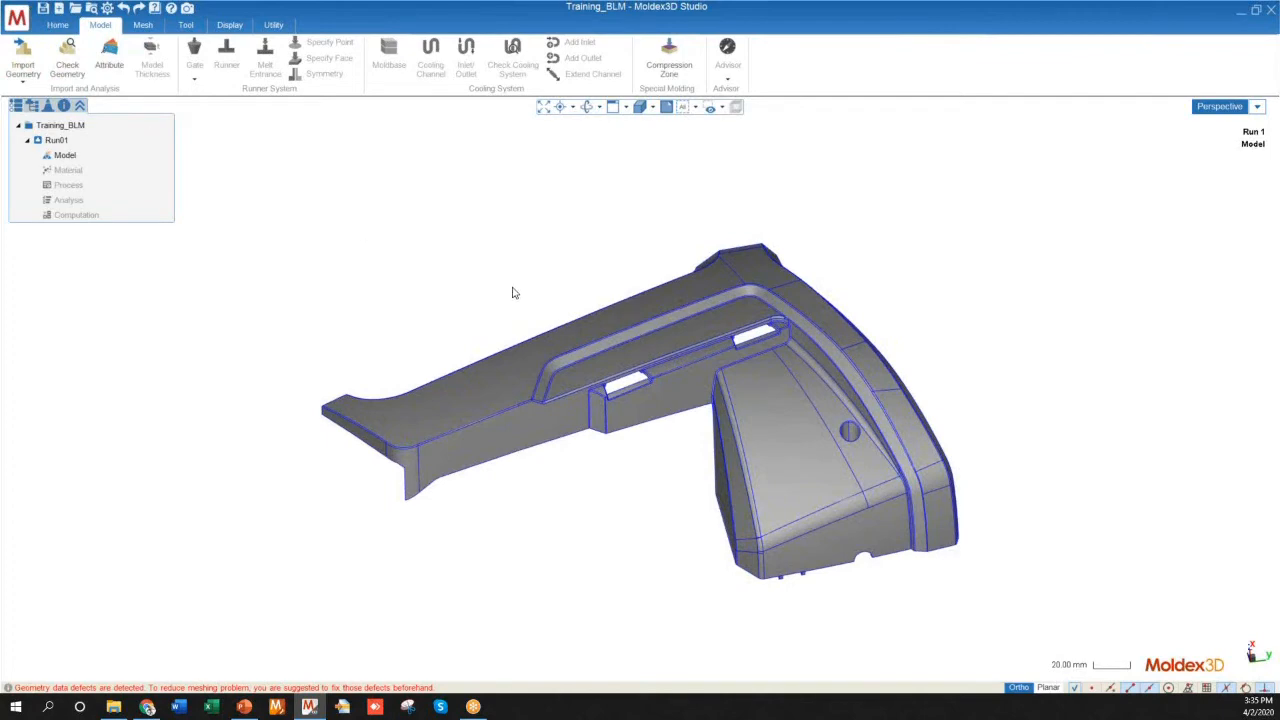
left_click(106, 64)
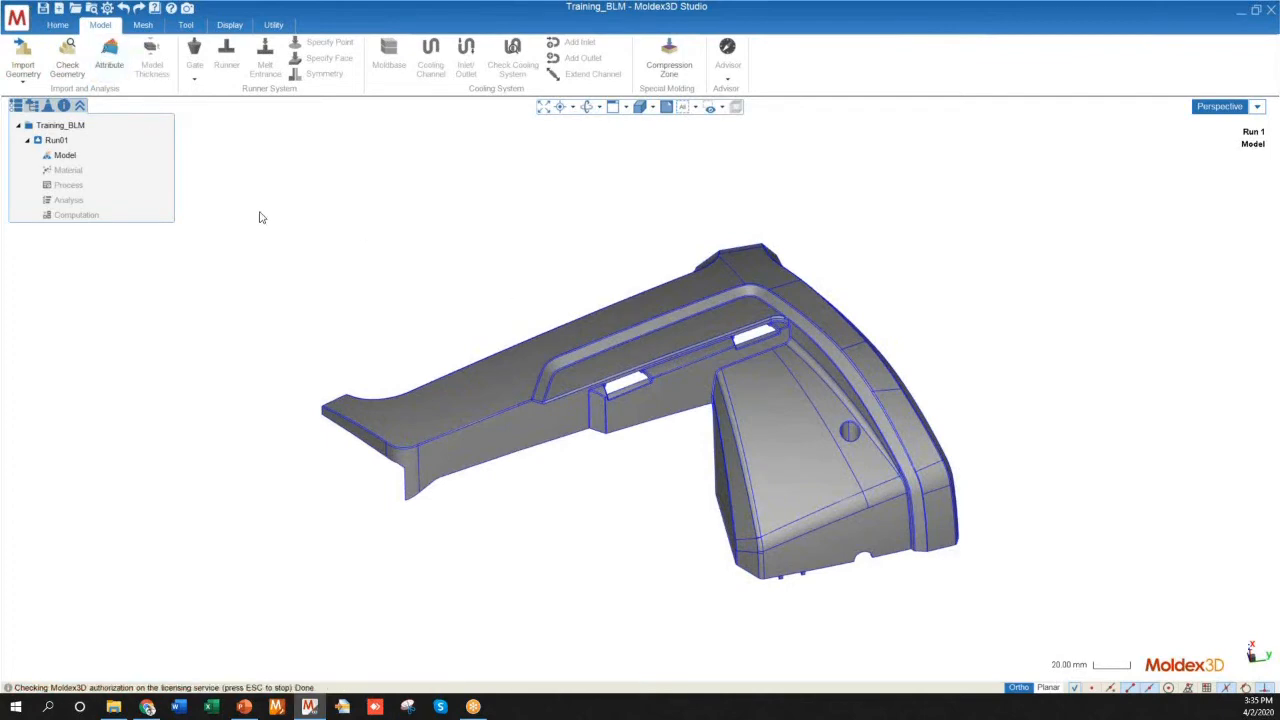
left_click(671, 386)
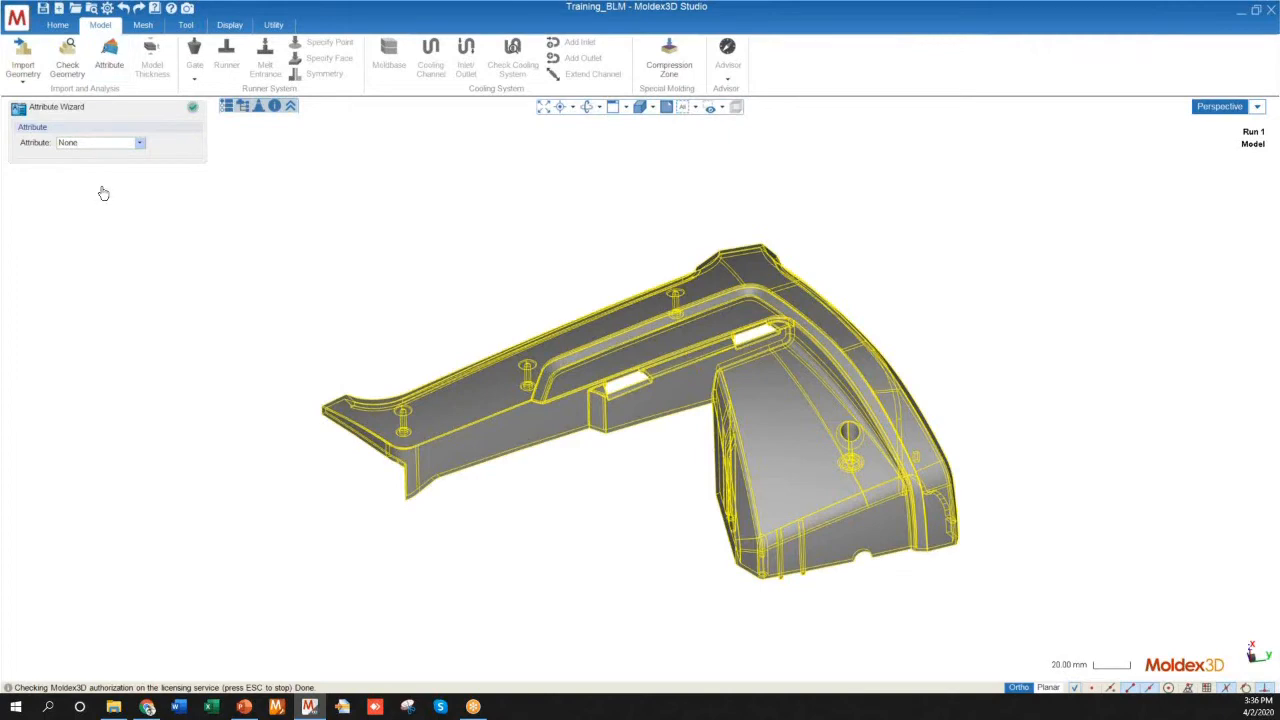
left_click(127, 143)
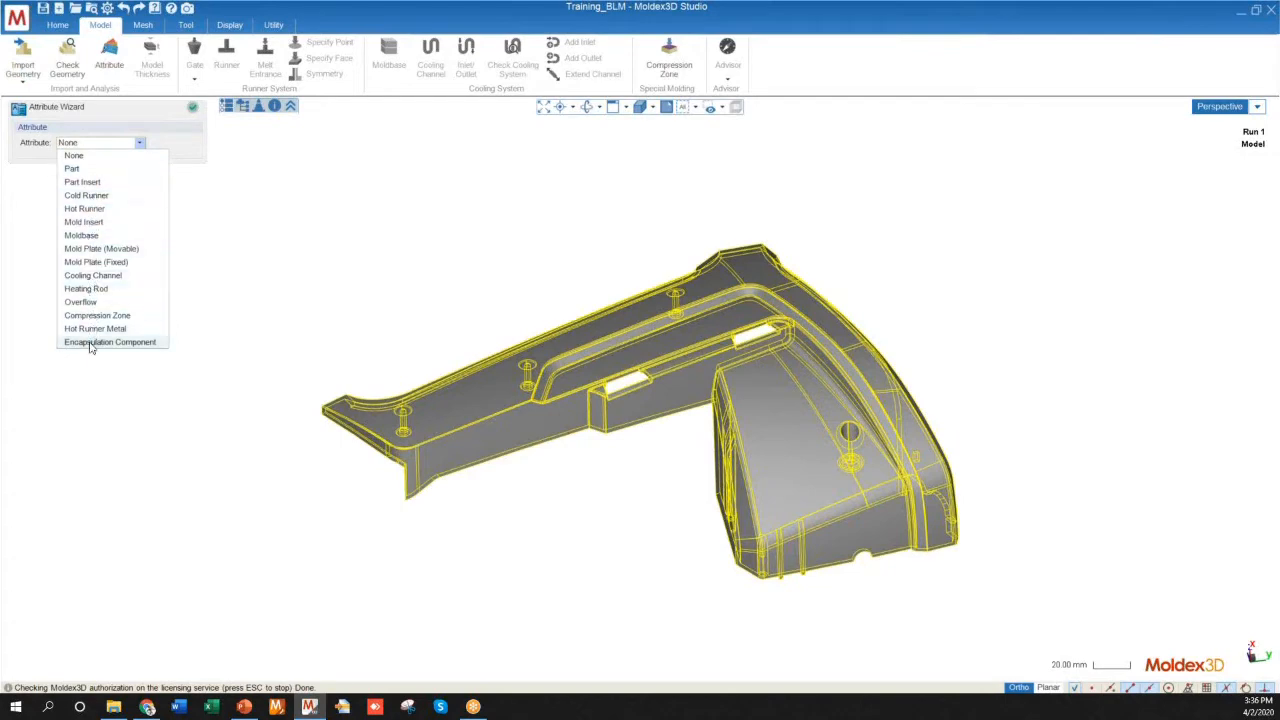
left_click(86, 170)
middle_click_drag(371, 309, 524, 386)
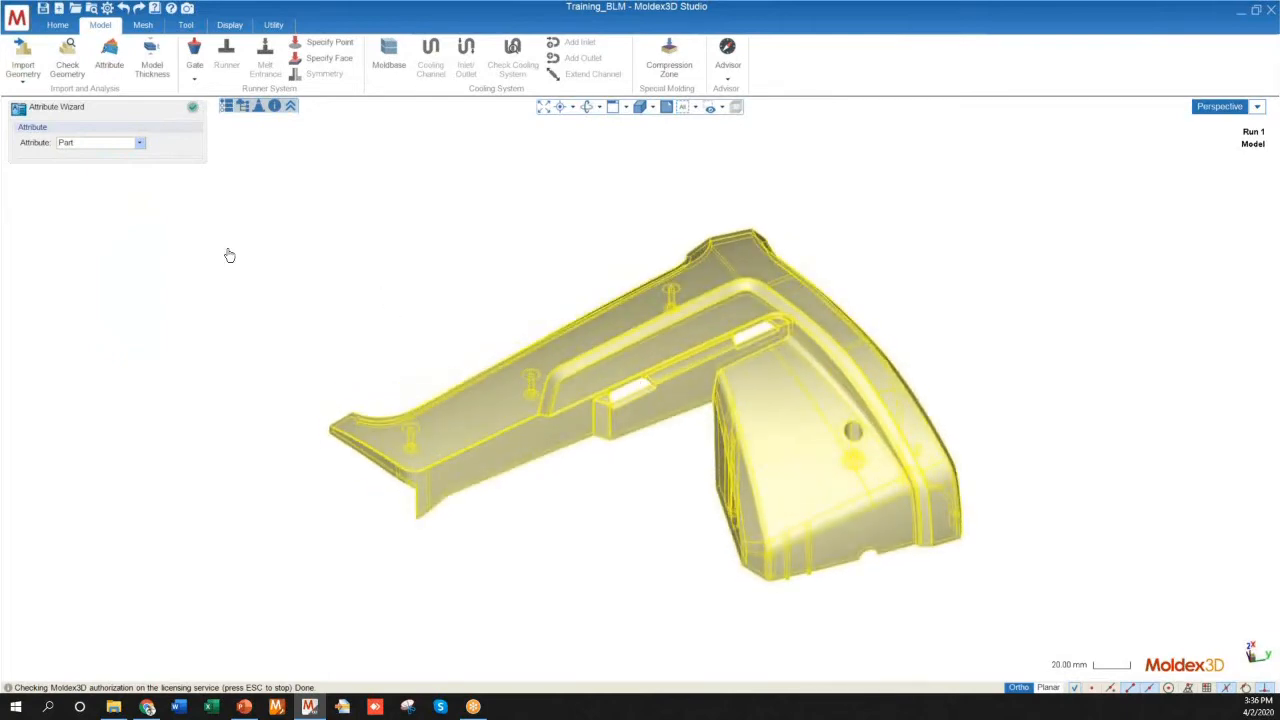
key("Return")
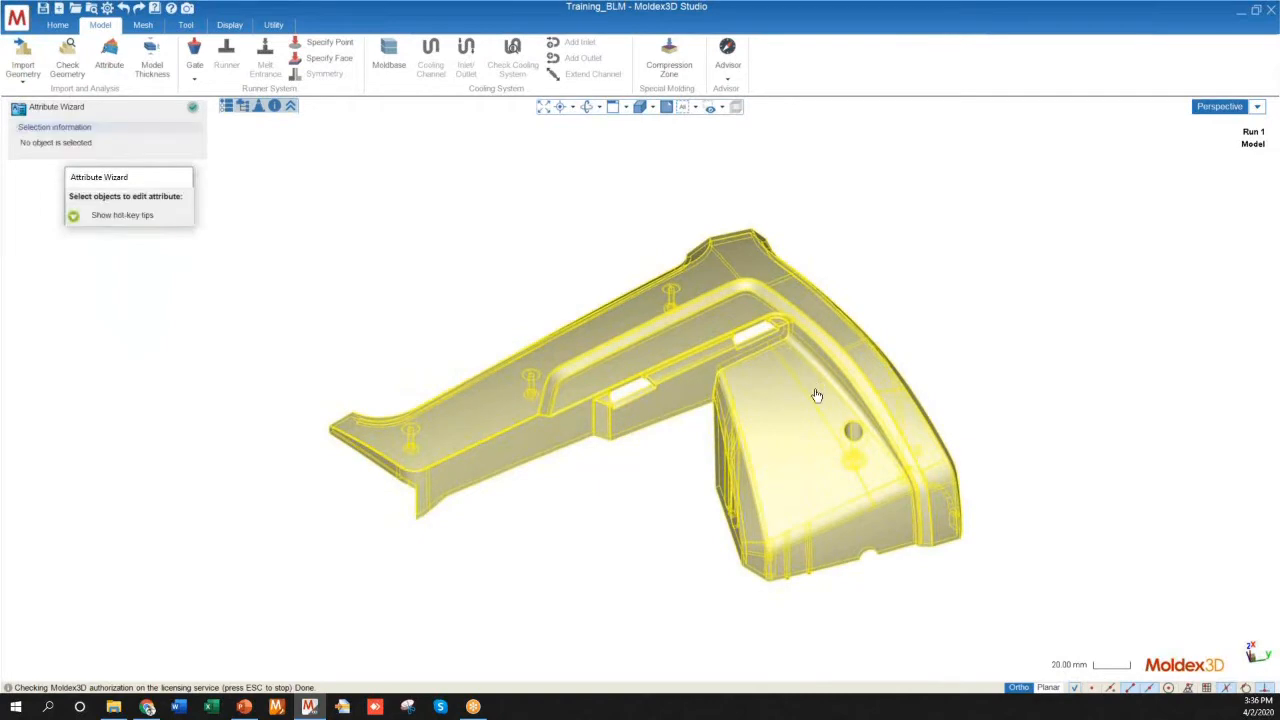
Step: Reselect the body and try the Part Insert, Cold Runner, Hot Runner and Mold Insert attributes on it
left_click(570, 364)
left_click(107, 146)
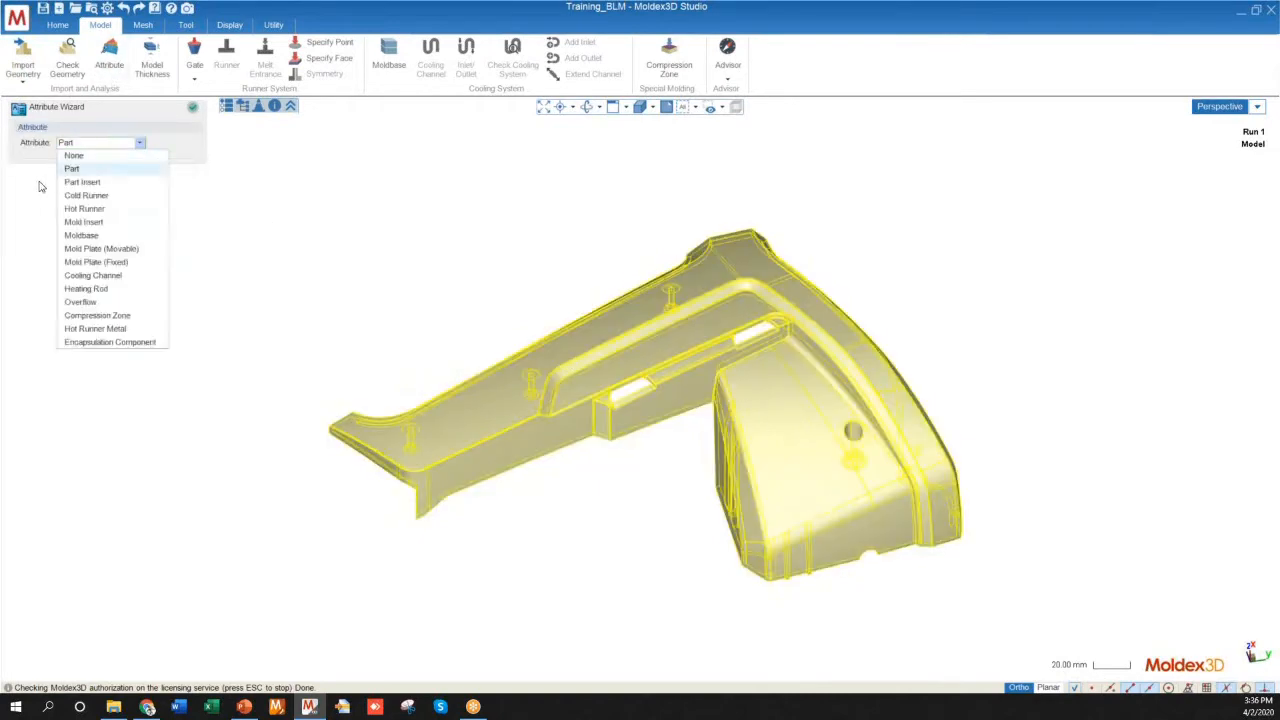
left_click(106, 183)
left_click(107, 146)
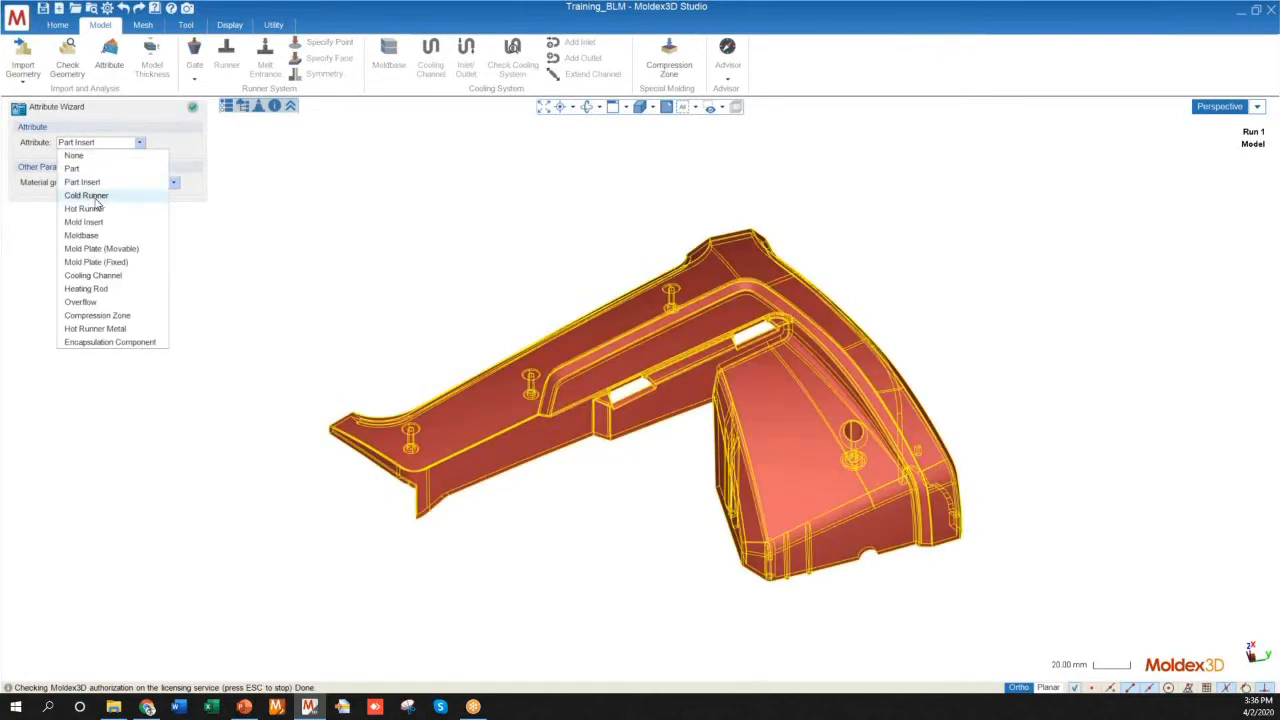
left_click(96, 198)
left_click(115, 147)
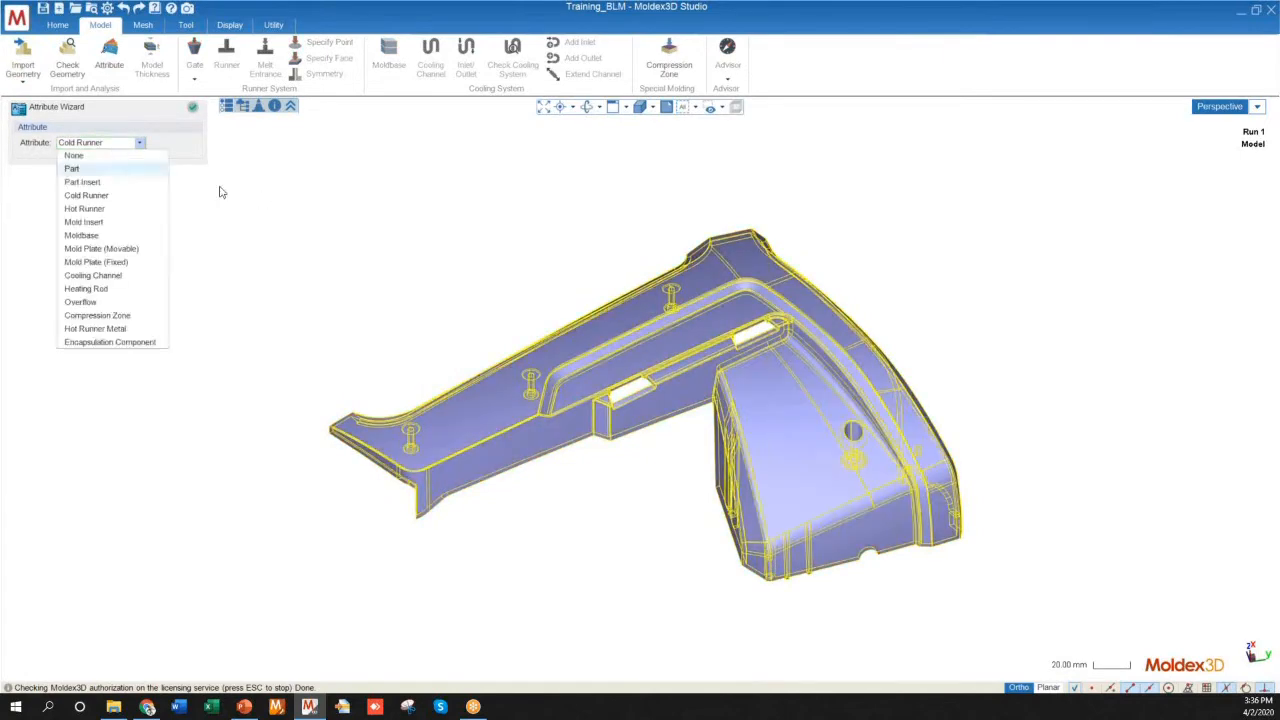
left_click(106, 208)
left_click(85, 144)
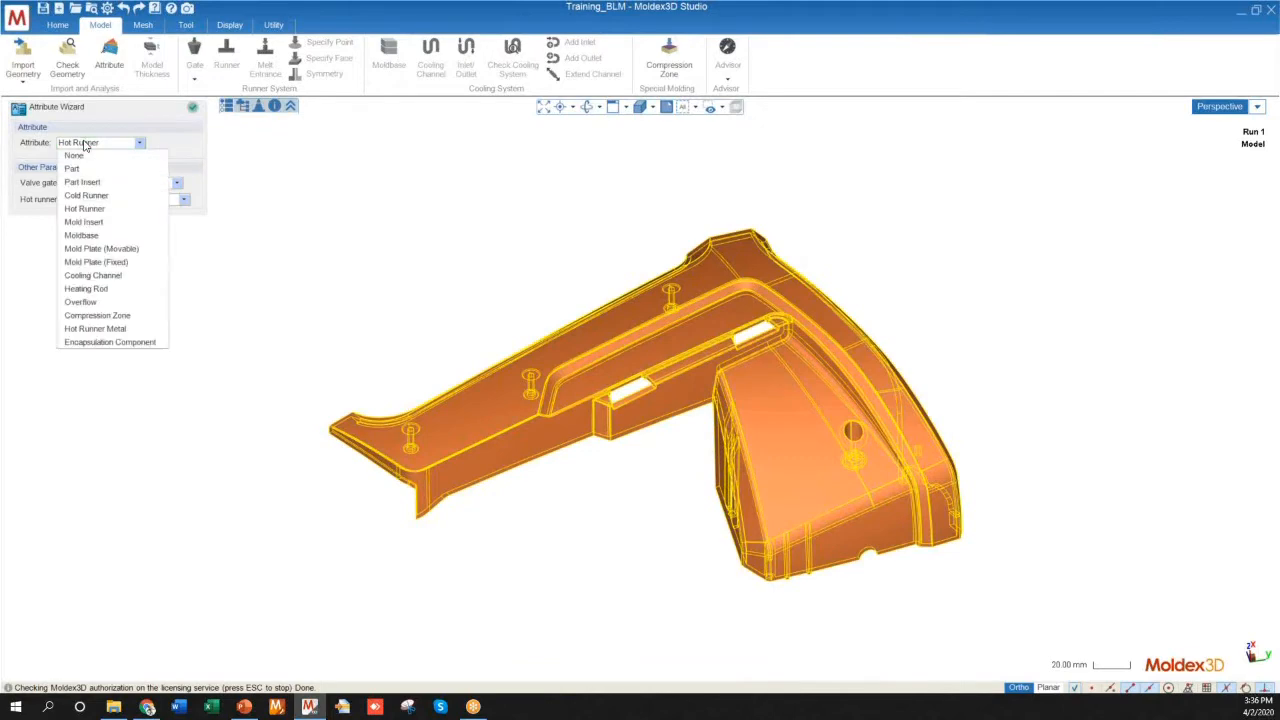
left_click(99, 226)
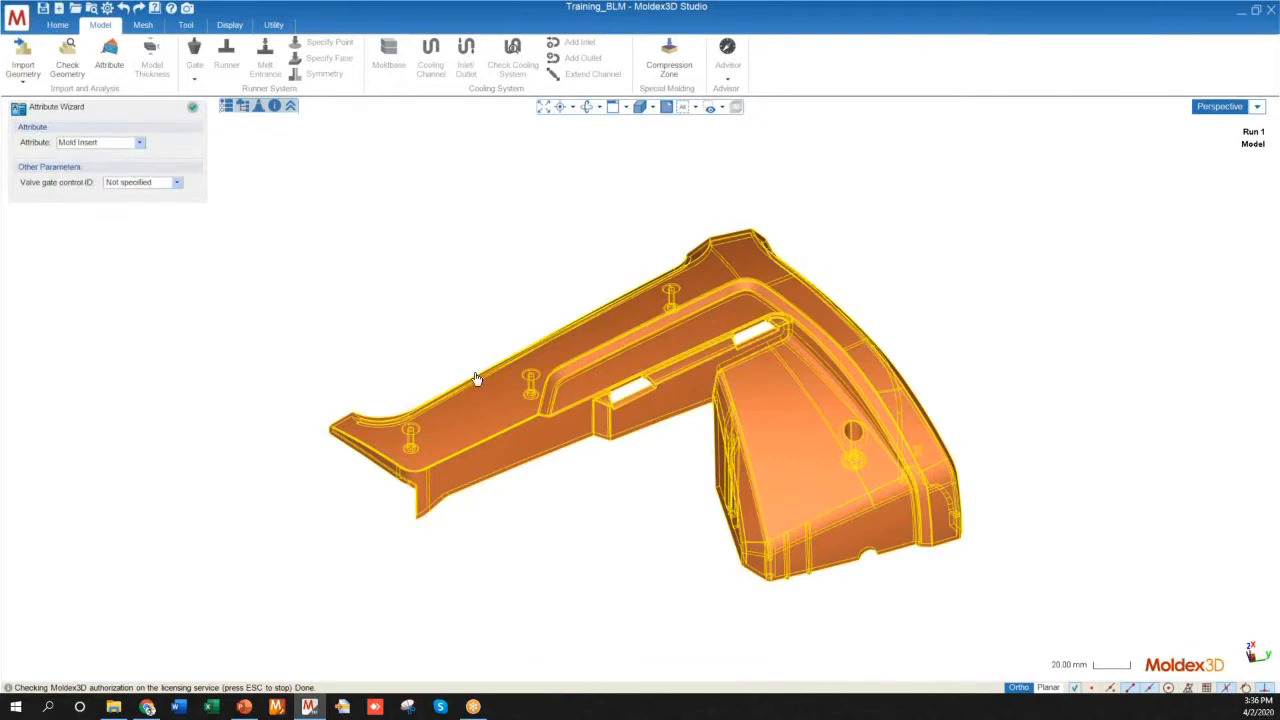
left_click(120, 142)
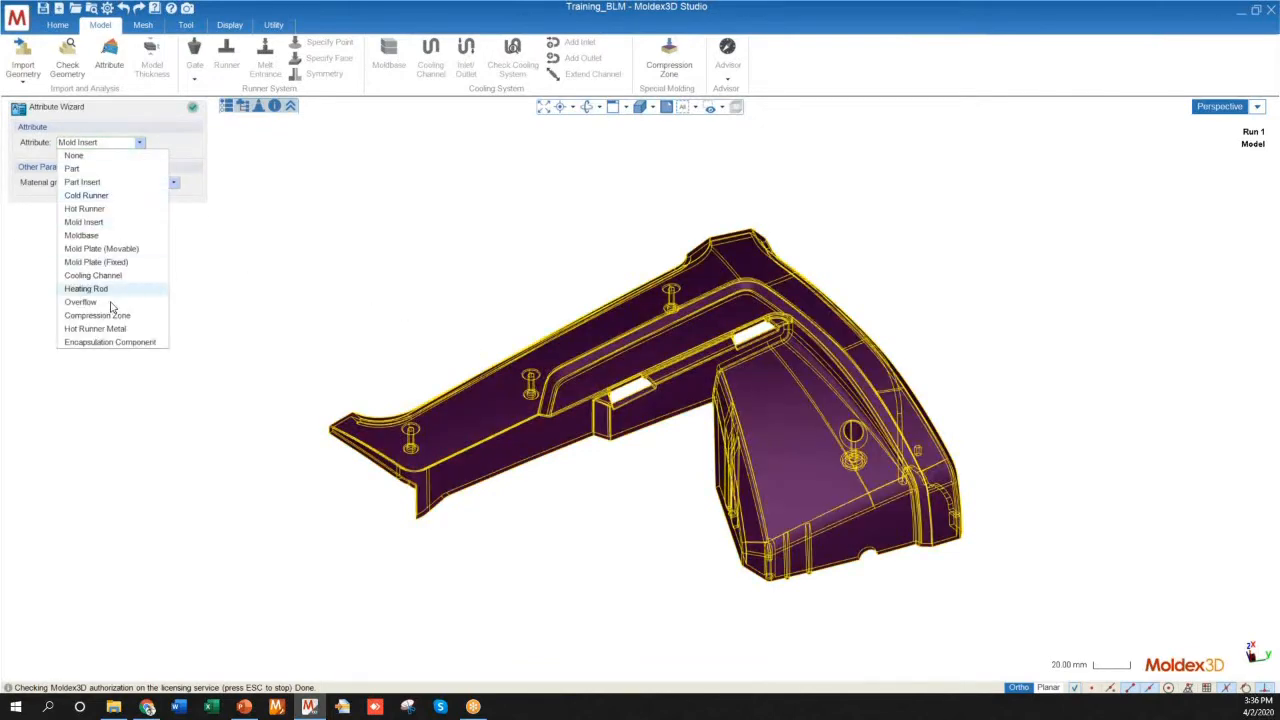
left_click(161, 134)
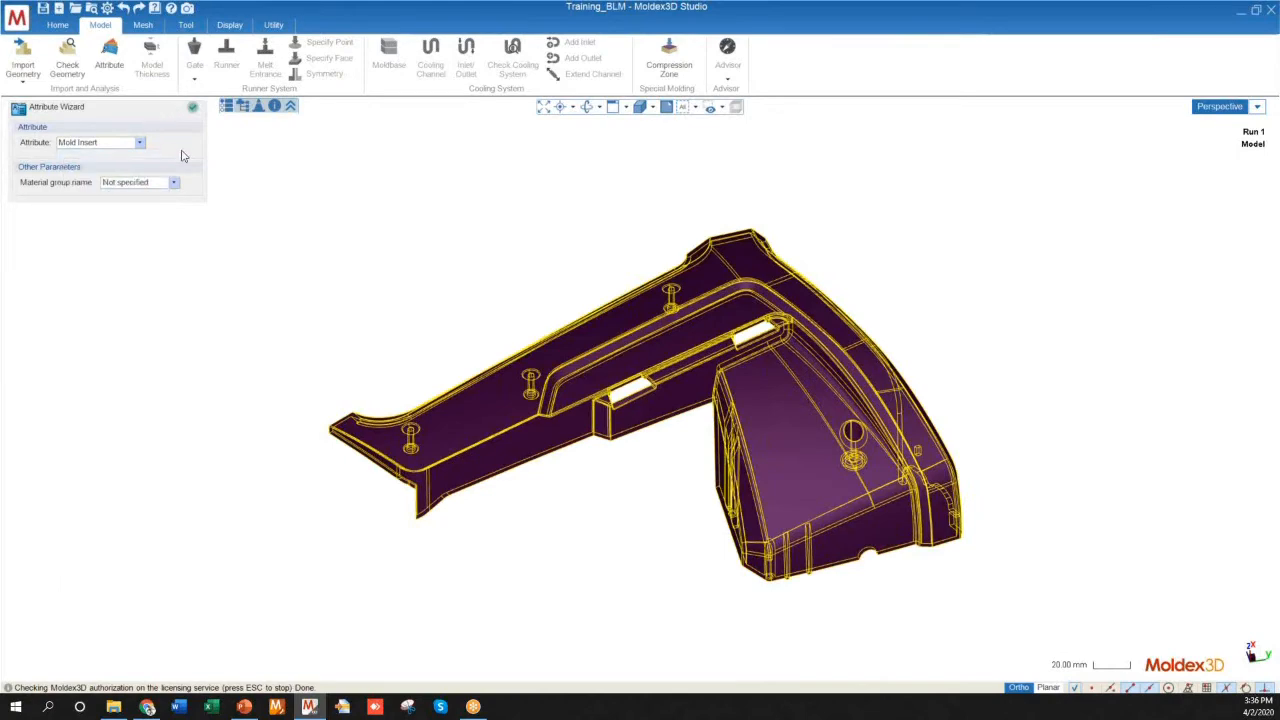
mouse_move(550, 376)
middle_mouse_down()
mouse_move(526, 434)
mouse_move(533, 368)
mouse_move(143, 374)
mouse_move(437, 363)
mouse_move(580, 375)
mouse_move(523, 366)
mouse_move(540, 372)
middle_mouse_up()
Step: Set the body's attribute to Part and finish the attribute assignment
left_click(112, 145)
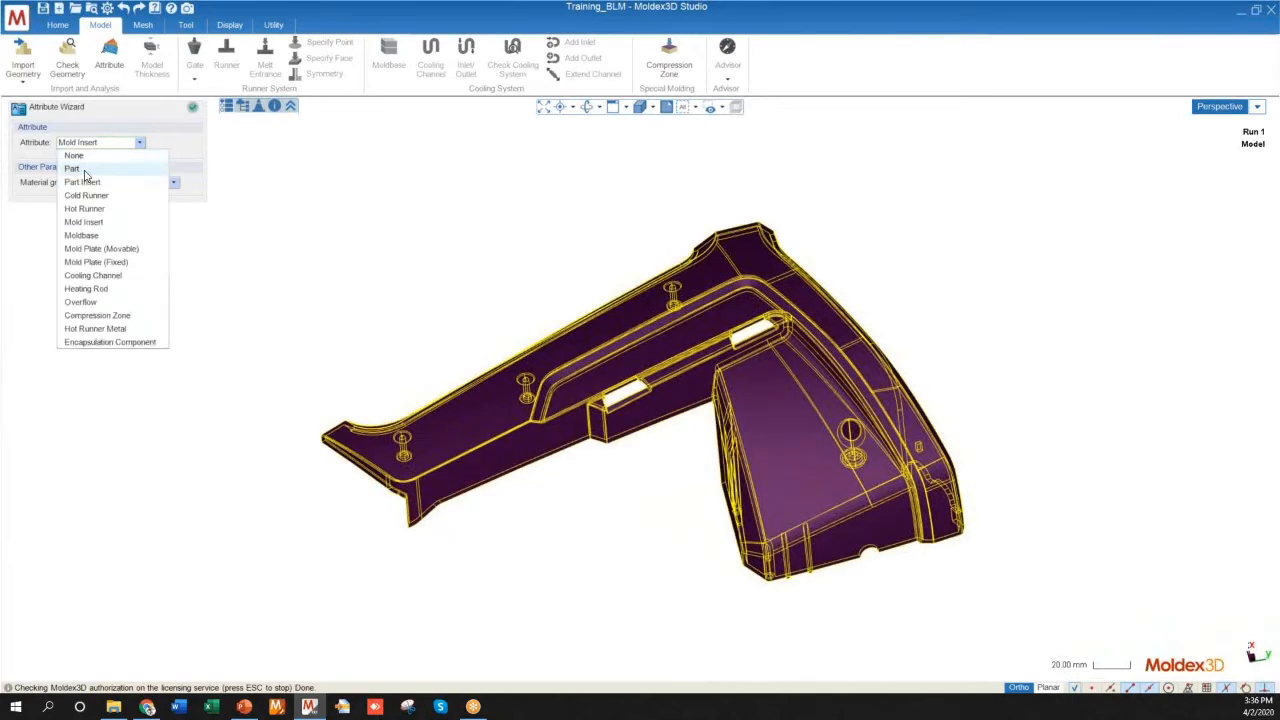
left_click(80, 169)
left_click(194, 107)
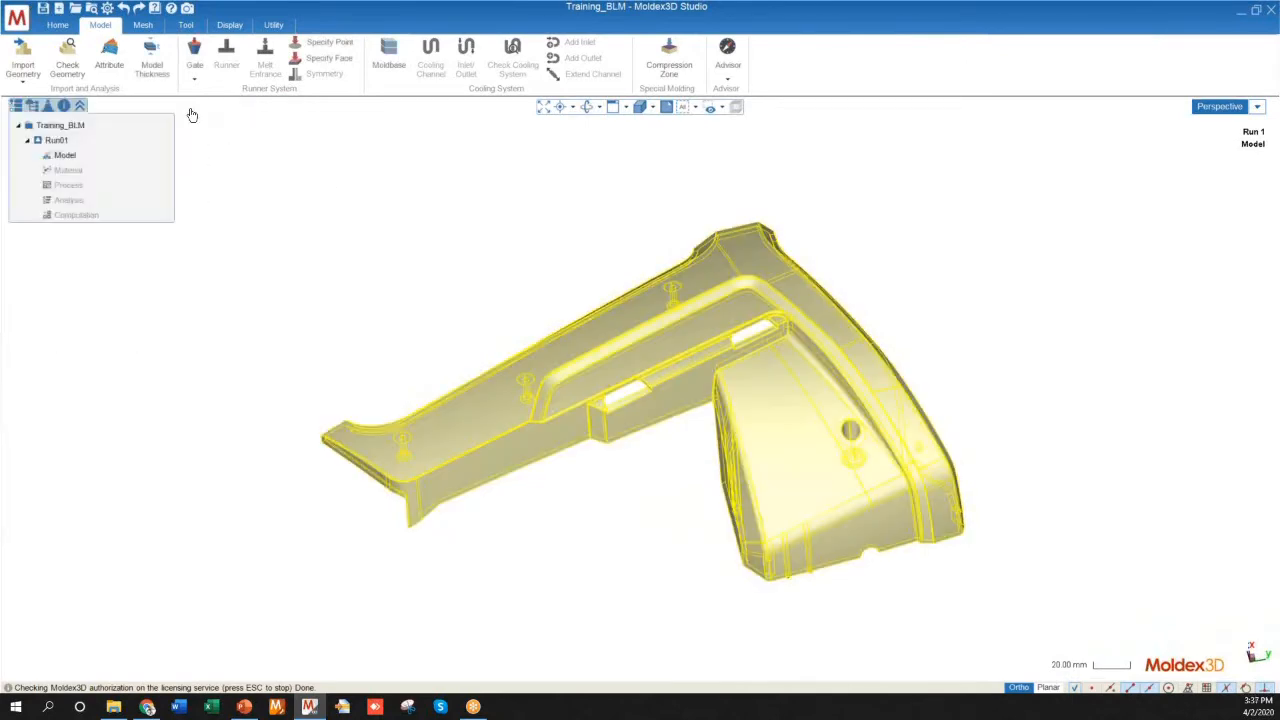
Step: Run the Model Thickness analysis and closely examine the end of the recessed contour beside the slots
middle_click_drag(568, 454, 551, 354)
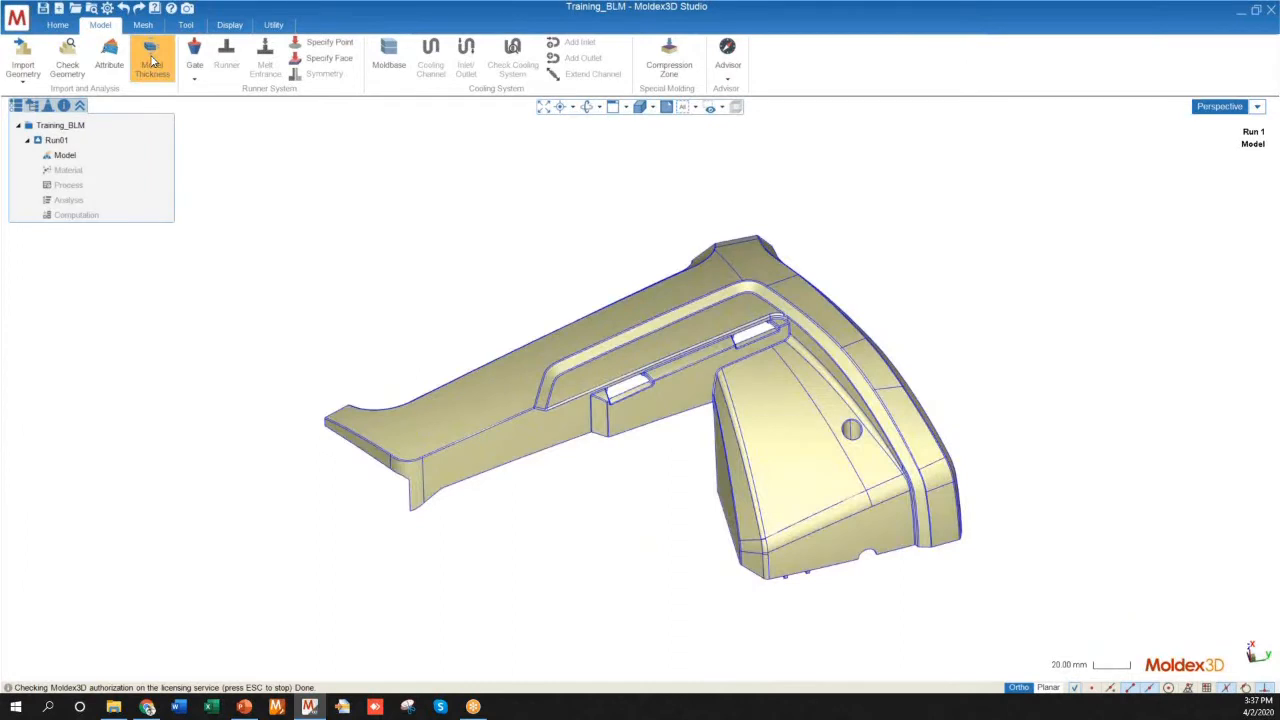
left_click(152, 62)
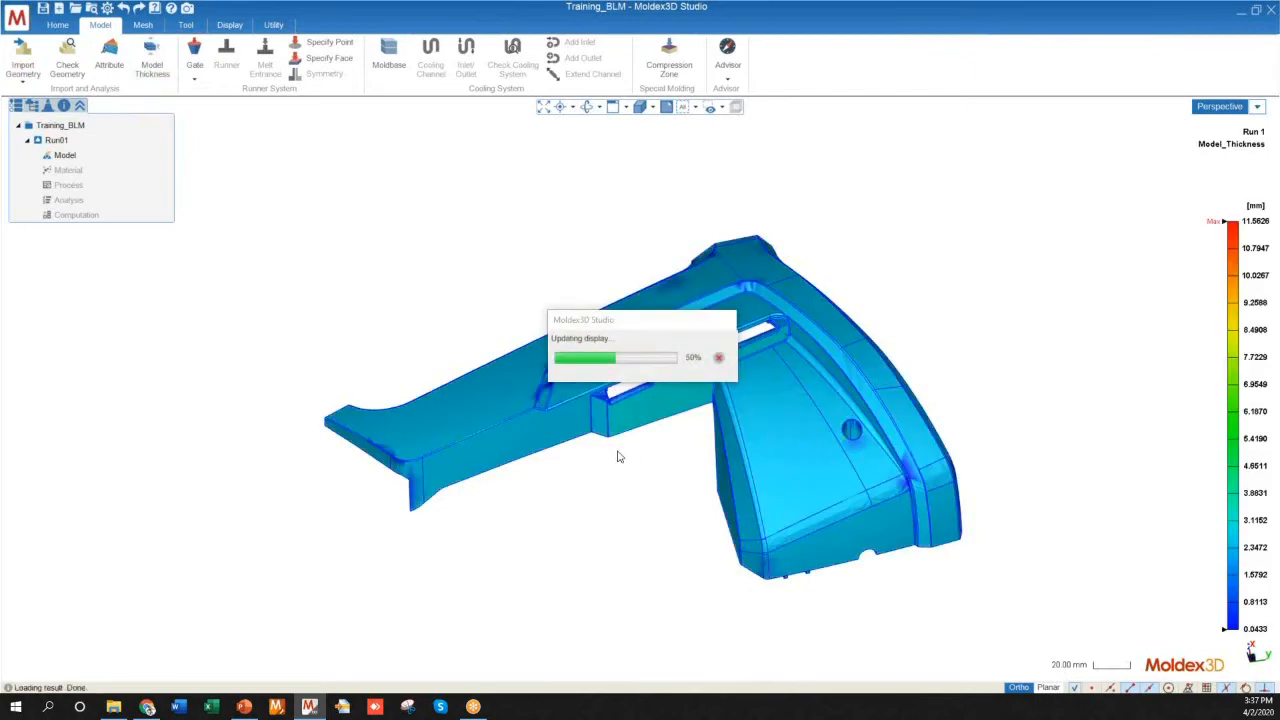
middle_click_drag(671, 433, 646, 423)
scroll(564, 527, "up", 3)
middle_click_drag(524, 405, 535, 434)
scroll(504, 340, "up", 5)
scroll(505, 343, "up", 3)
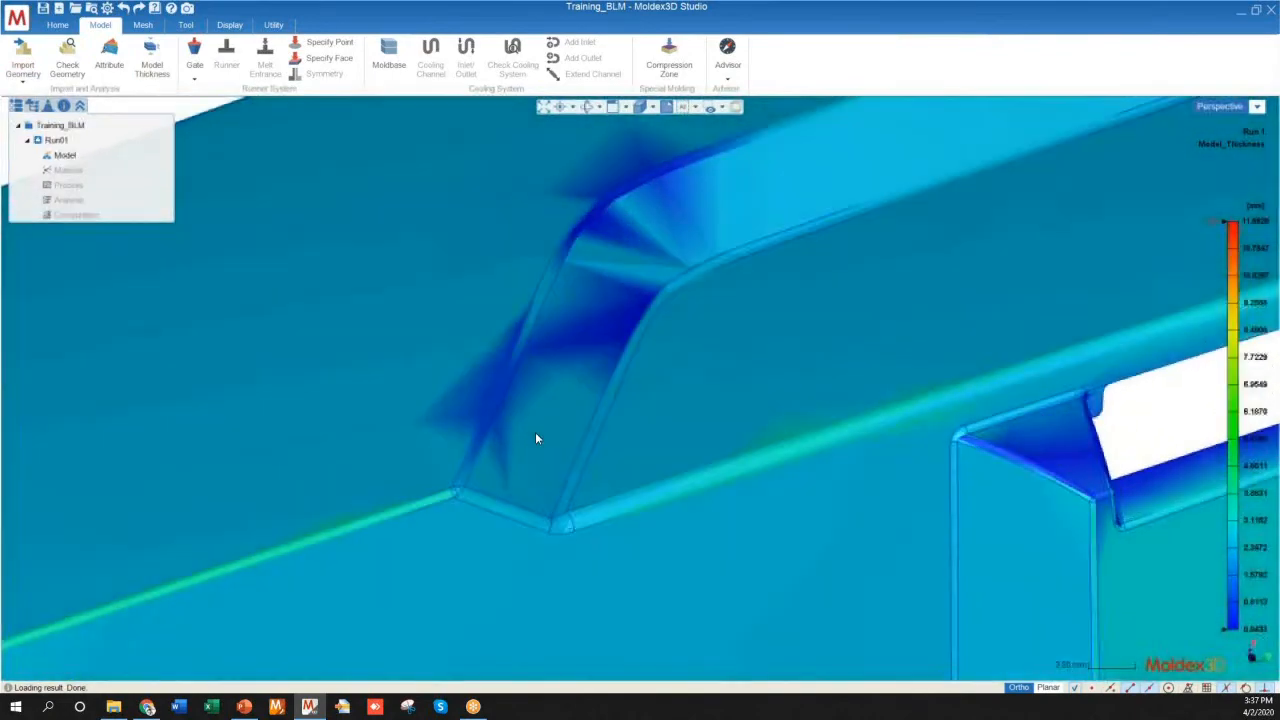
scroll(516, 356, "down", 5)
scroll(519, 352, "down", 5)
Step: Examine the thickness distribution around the bosses on the inner side and across the part's whole outer side
middle_click_drag(529, 314, 632, 350)
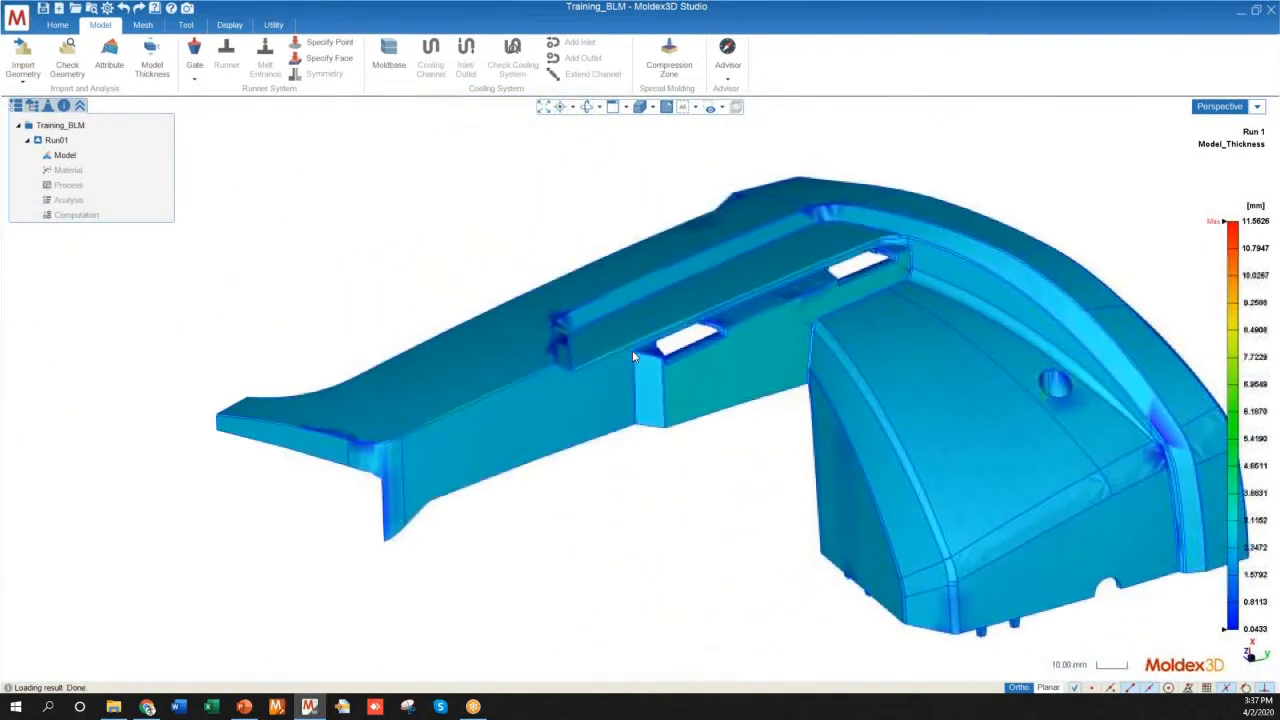
scroll(456, 378, "up", 5)
middle_click_drag(580, 514, 488, 160)
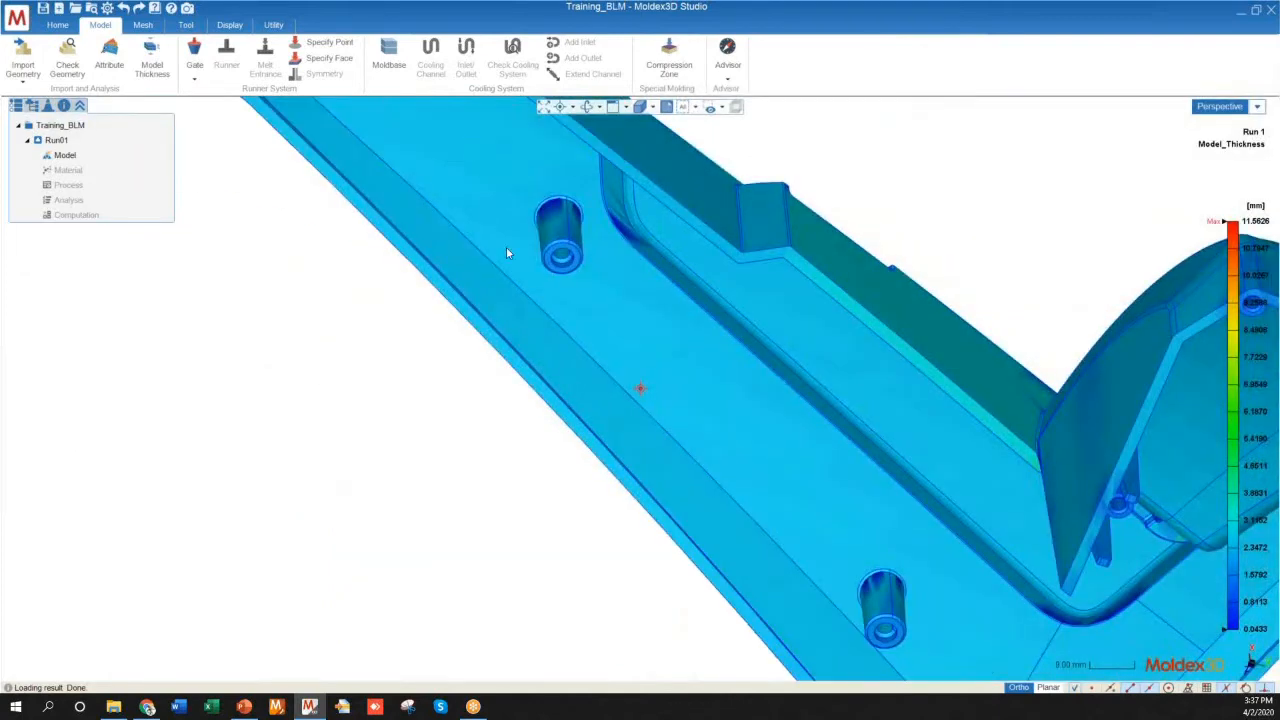
scroll(506, 368, "down", 6)
middle_click_drag(506, 368, 455, 577)
scroll(459, 546, "up", 1)
scroll(258, 539, "down", 3)
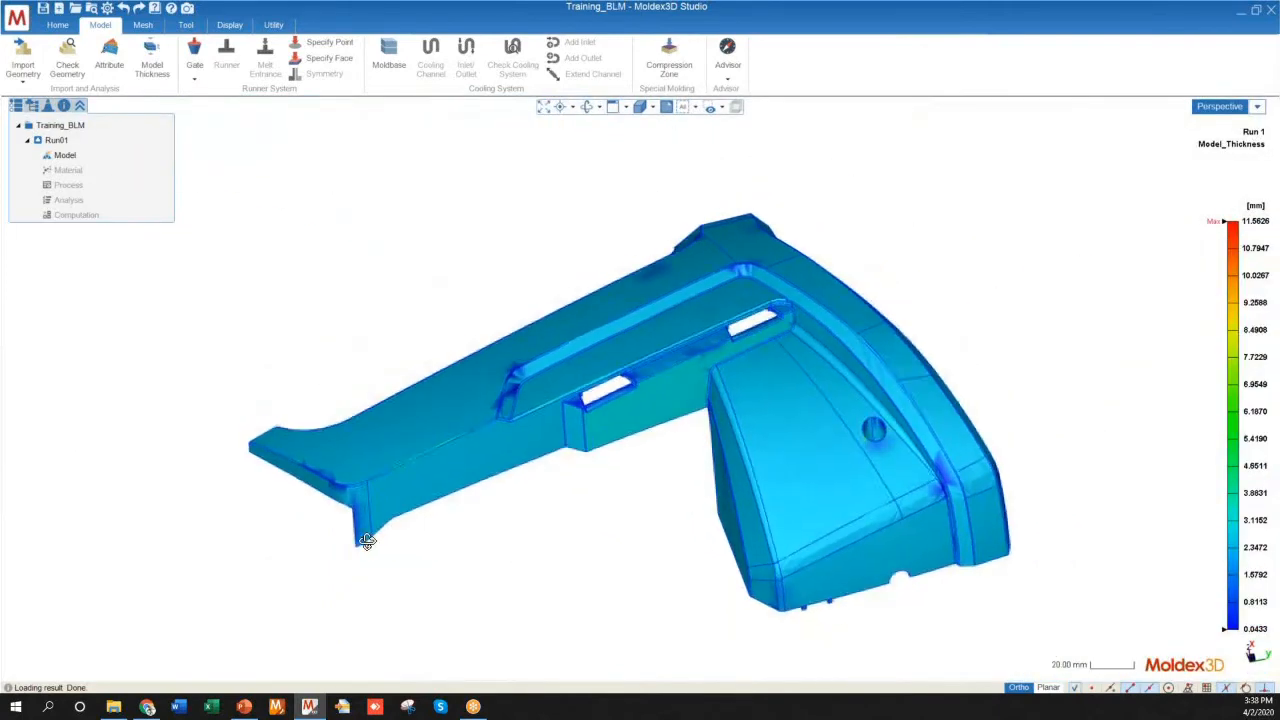
middle_click_drag(367, 541, 430, 548)
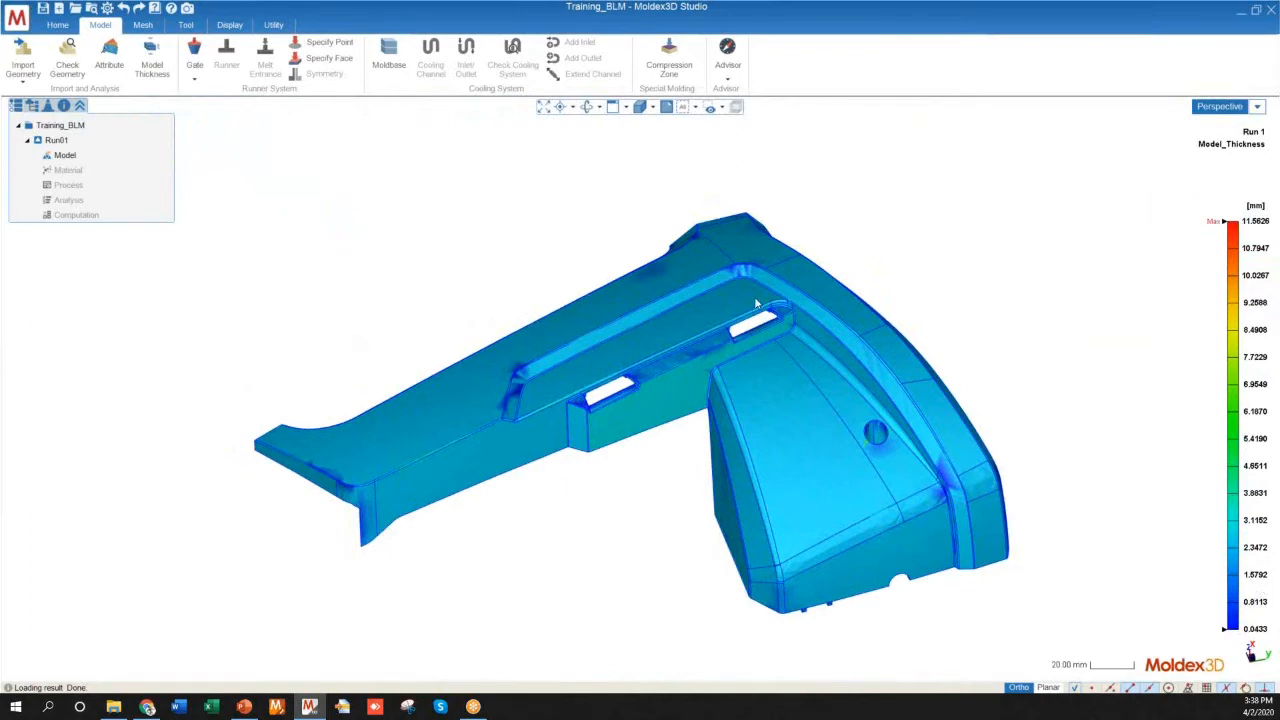
Step: Lower the upper limit of the thickness legend to about 3.01 mm and examine the wall along the two slots
mouse_move(1238, 225)
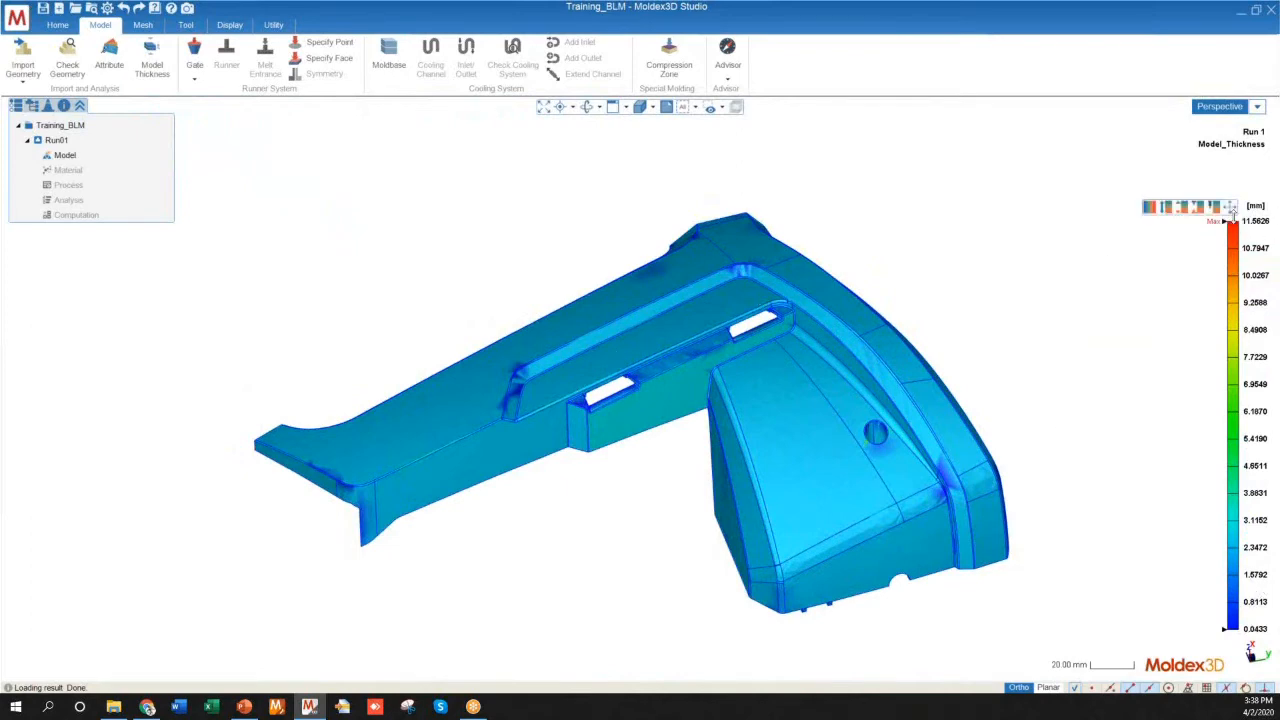
left_click_drag(1232, 219, 1224, 520)
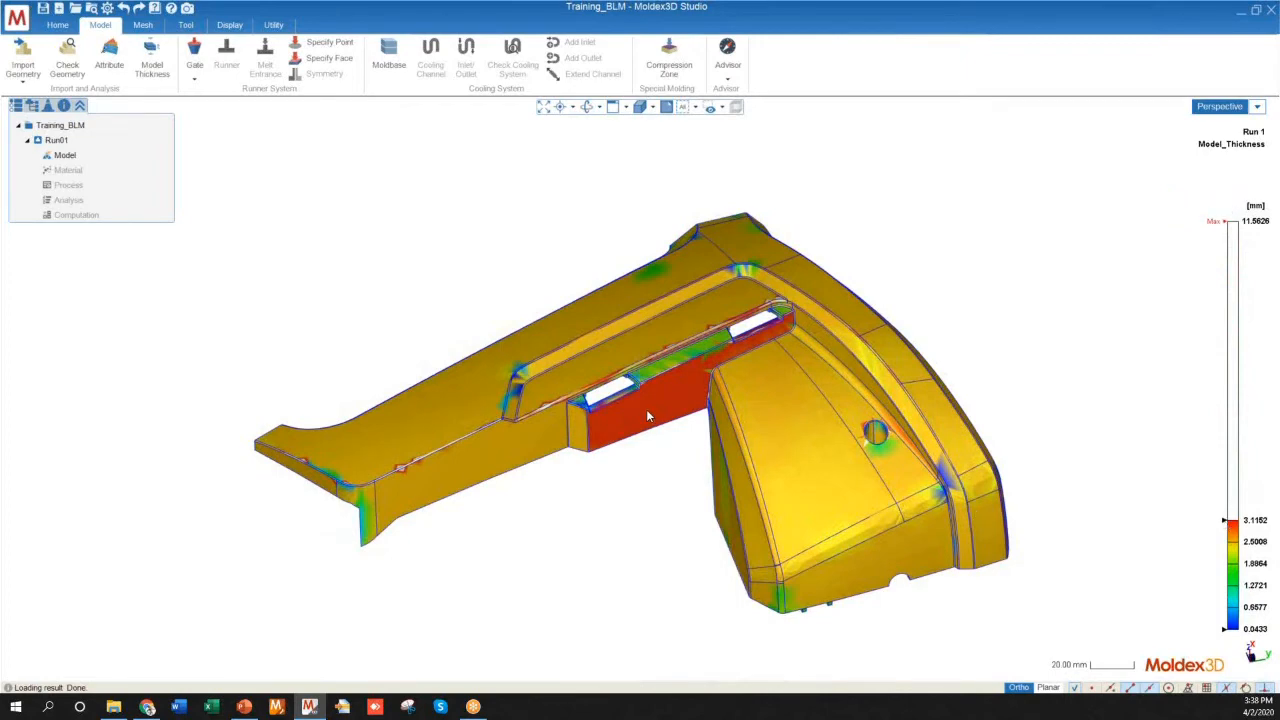
scroll(646, 409, "up", 5)
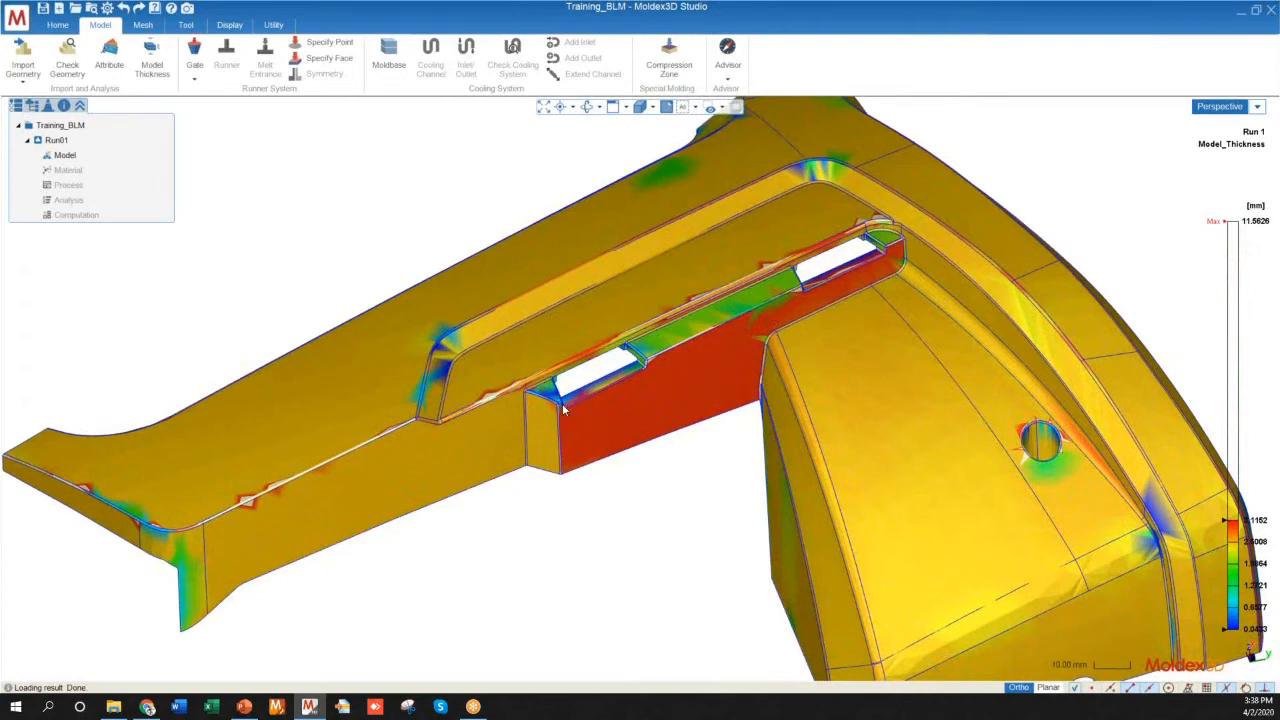
scroll(510, 444, "down", 3)
left_click_drag(1229, 521, 1233, 523)
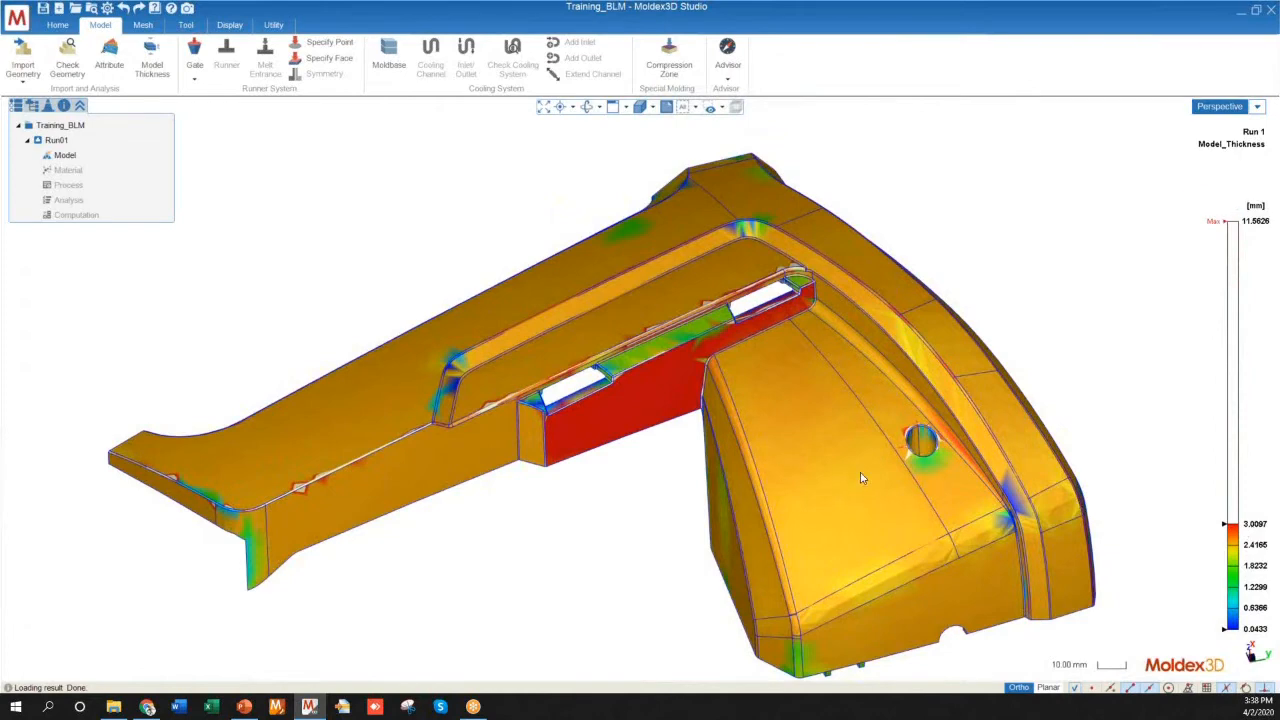
Step: Lower the legend's upper limit further to about 2.08 mm and examine the regions around the slots and recessed contour
mouse_move(1247, 530)
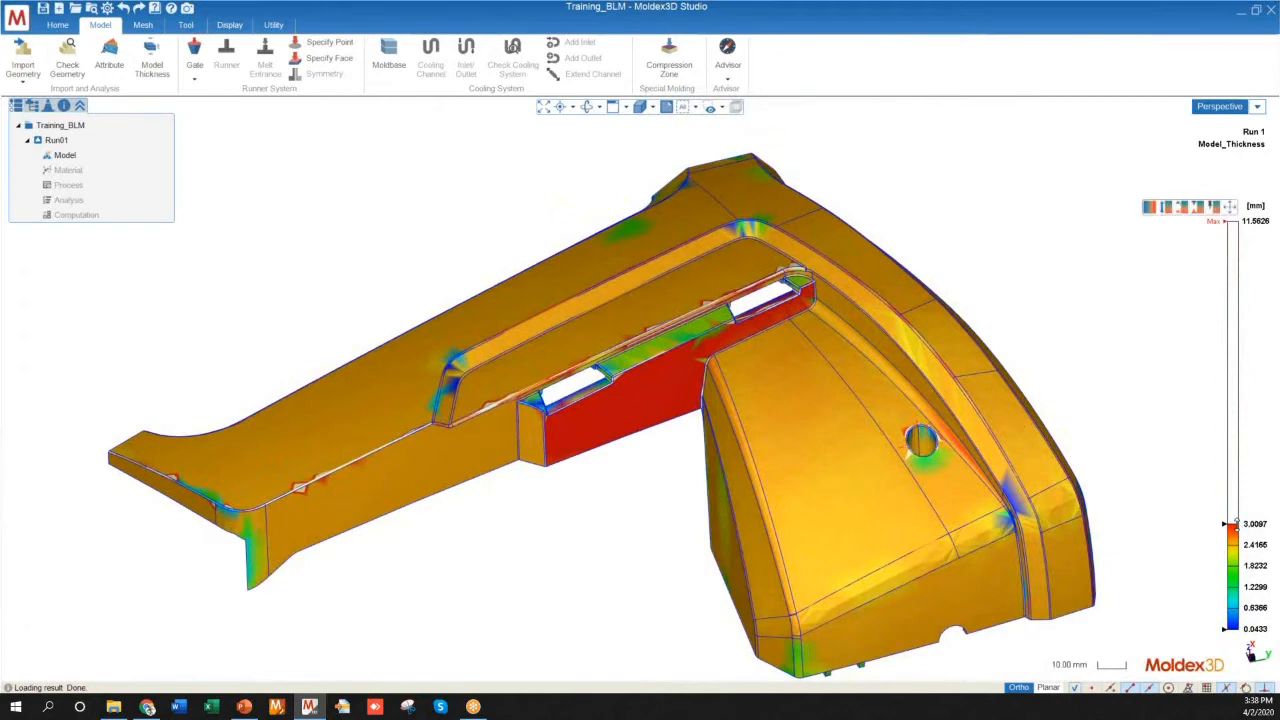
left_click_drag(1232, 524, 1238, 545)
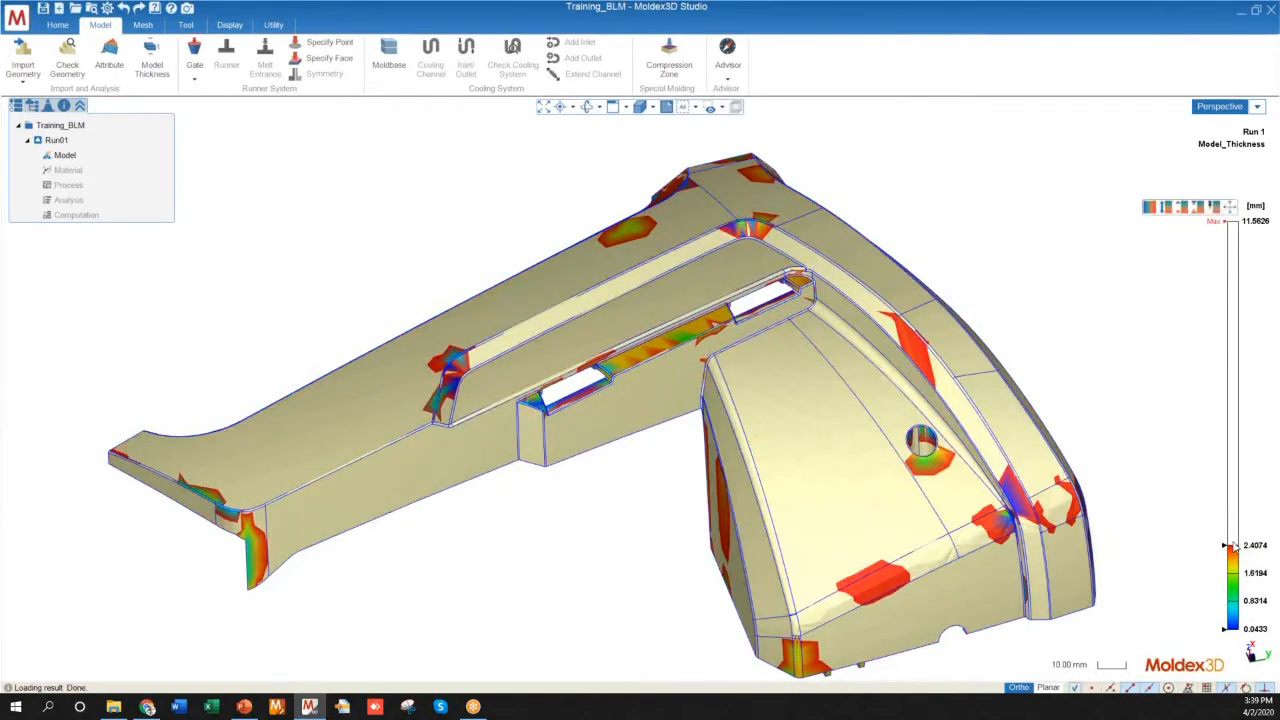
left_click_drag(1238, 549, 1238, 557)
scroll(661, 322, "up", 5)
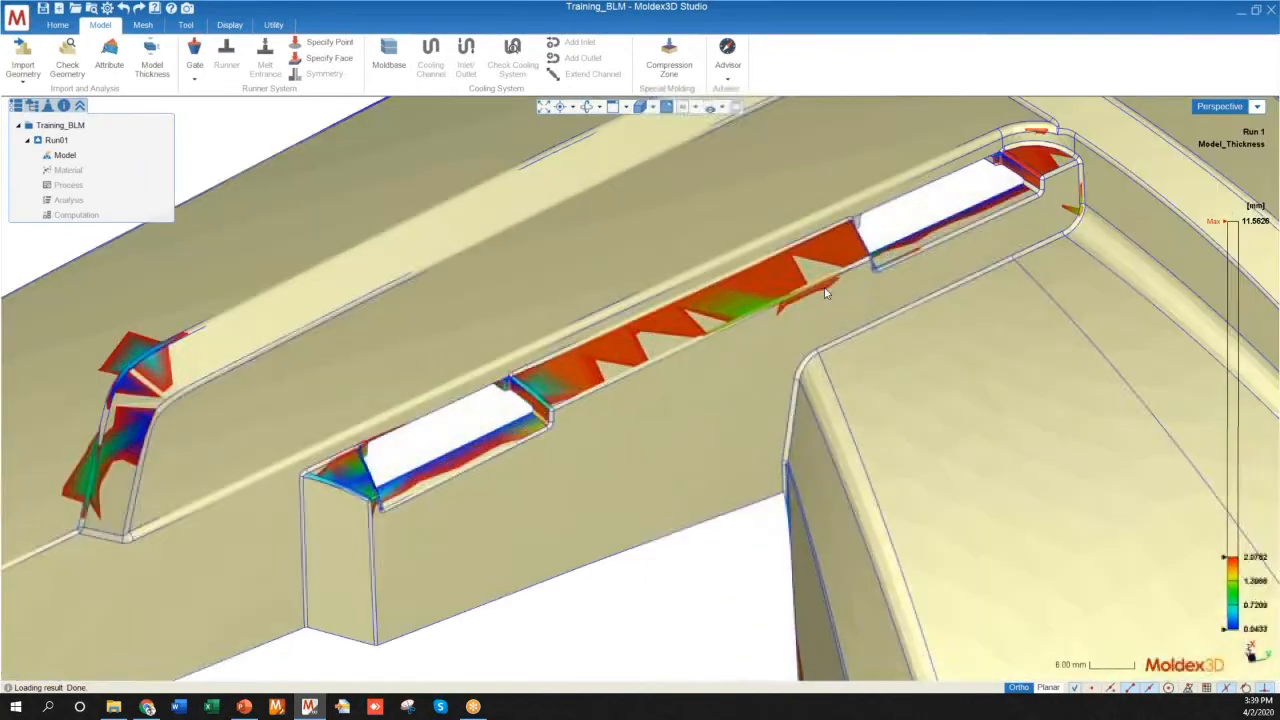
scroll(661, 337, "down", 10)
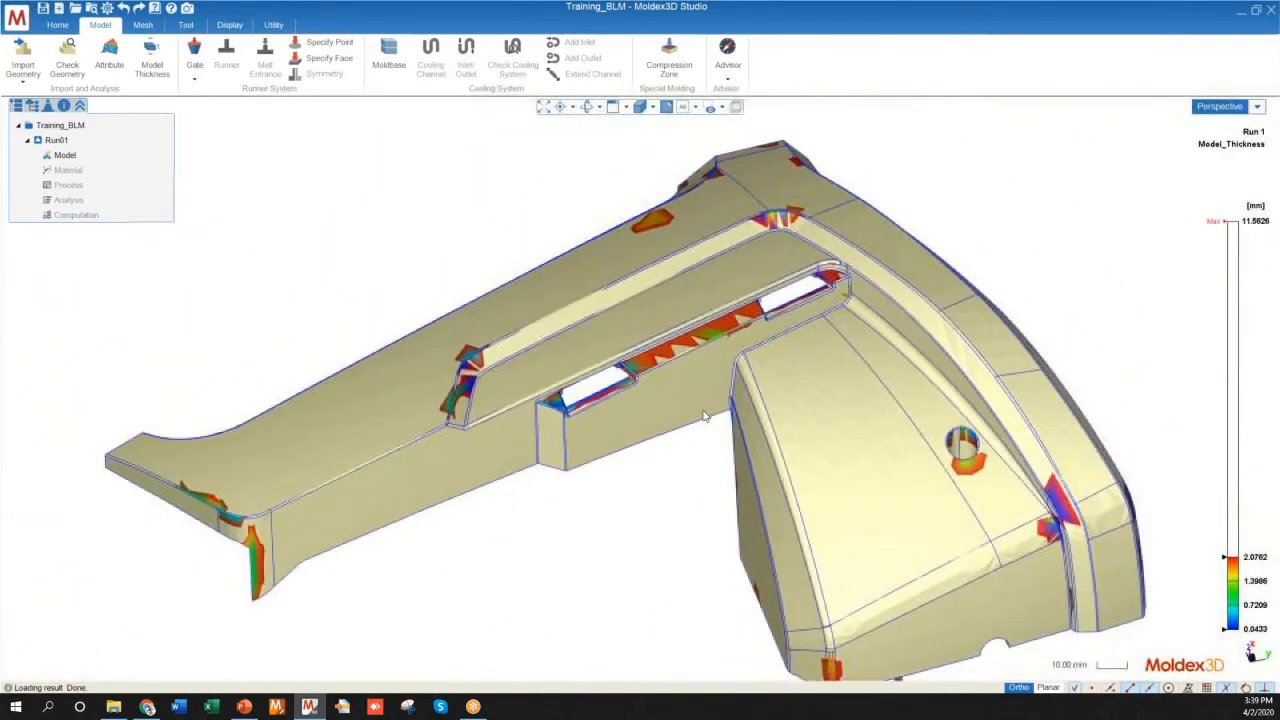
Step: Restore the thickness legend's upper limit to 11.5626 mm and return to the plain model display of Run01
mouse_move(1217, 530)
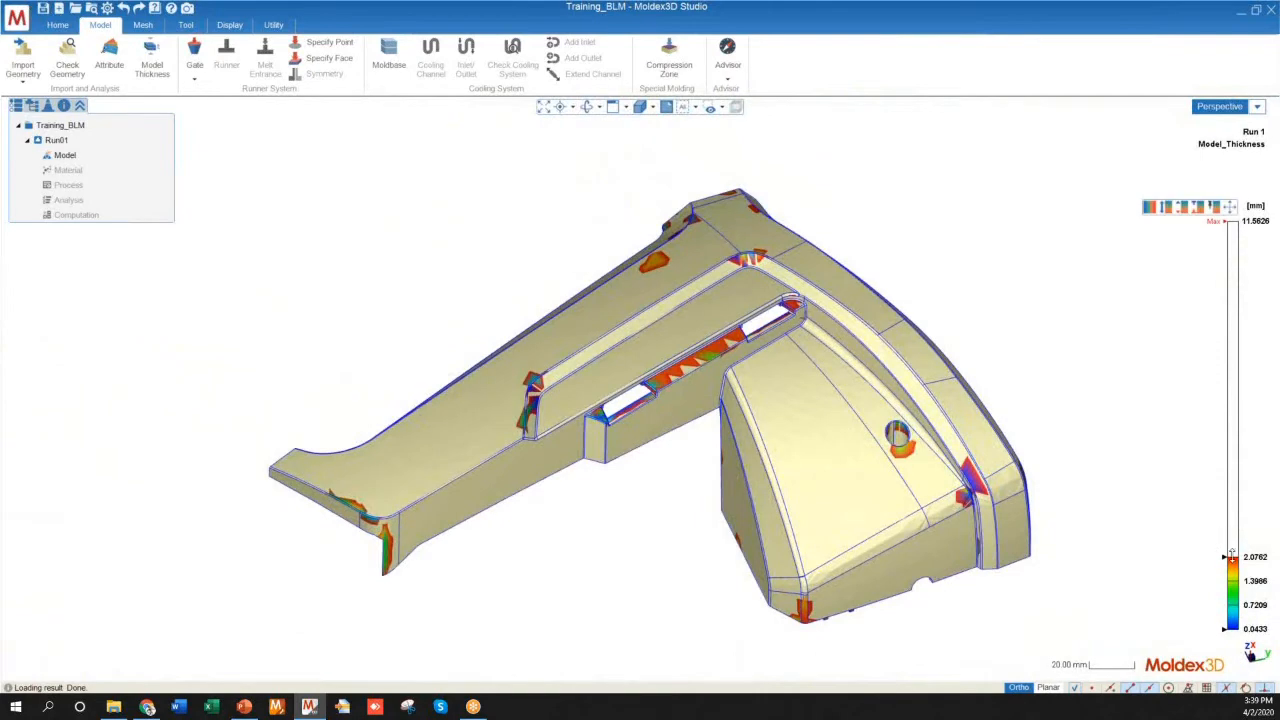
left_click_drag(1232, 555, 1230, 221)
middle_click_drag(826, 411, 771, 458)
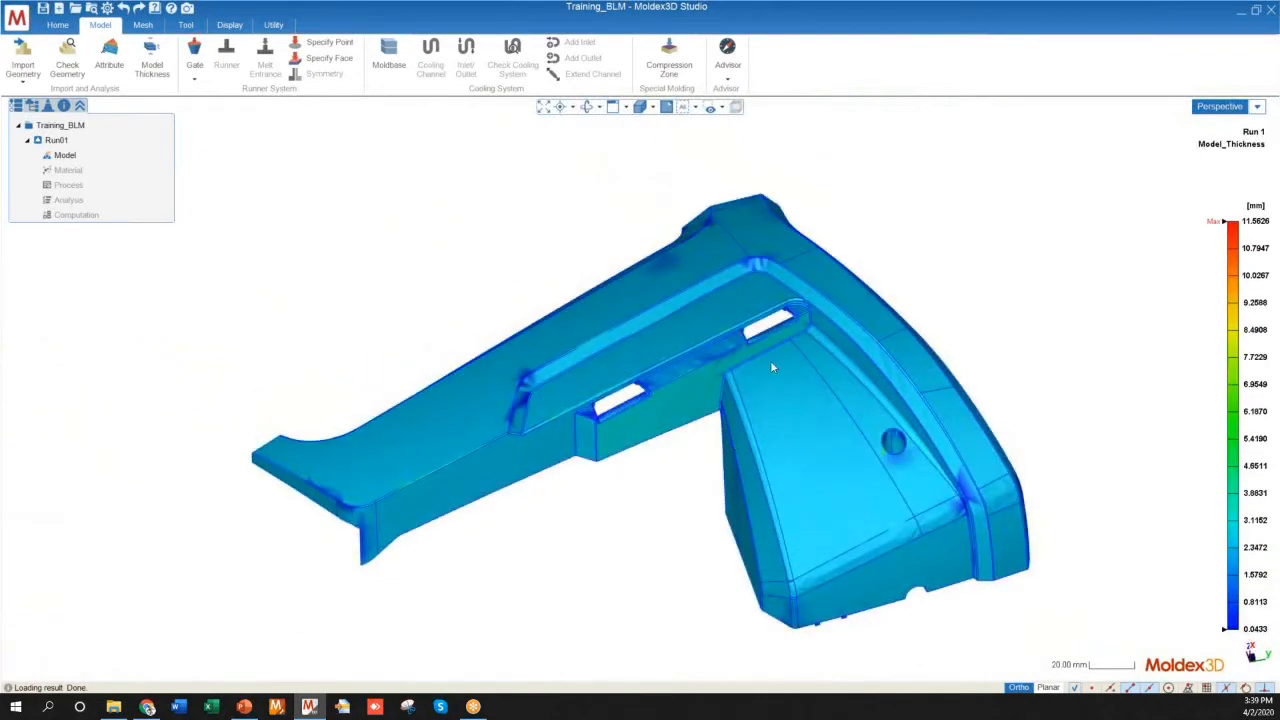
middle_click_drag(680, 394, 820, 445)
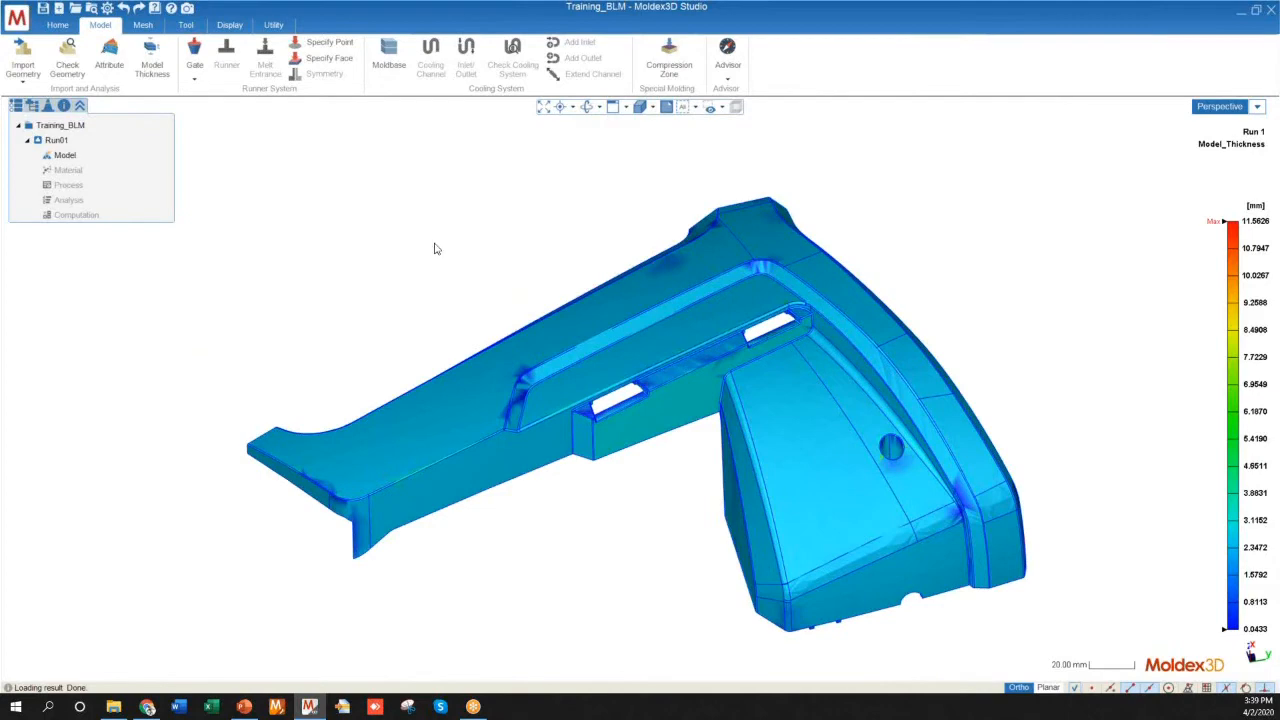
left_click(62, 157)
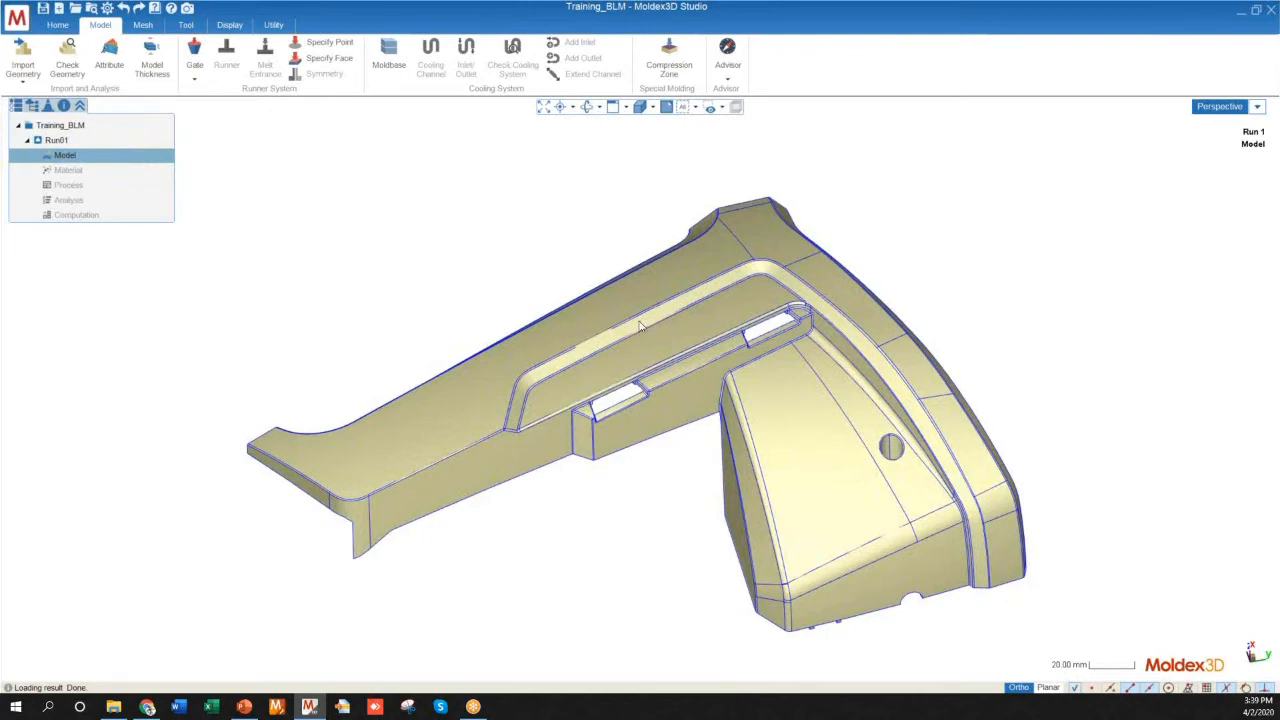
middle_click_drag(643, 327, 604, 301)
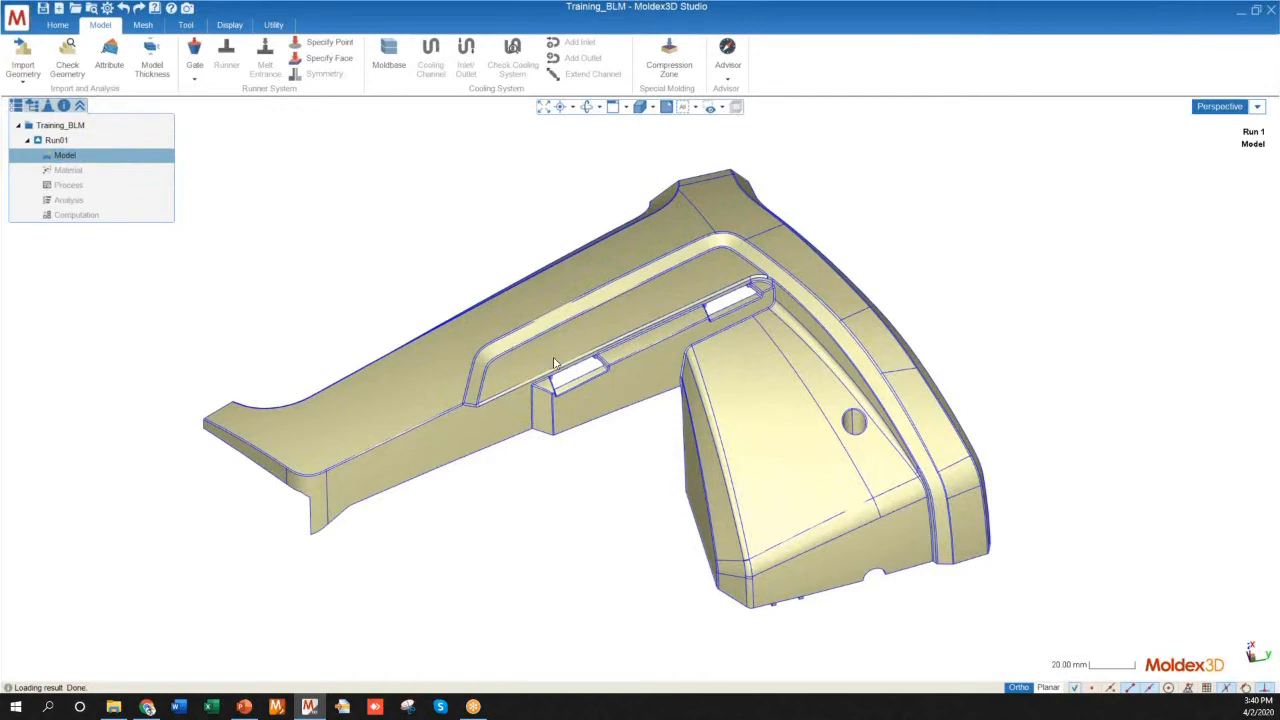
scroll(536, 362, "up", 5)
scroll(537, 362, "down", 3)
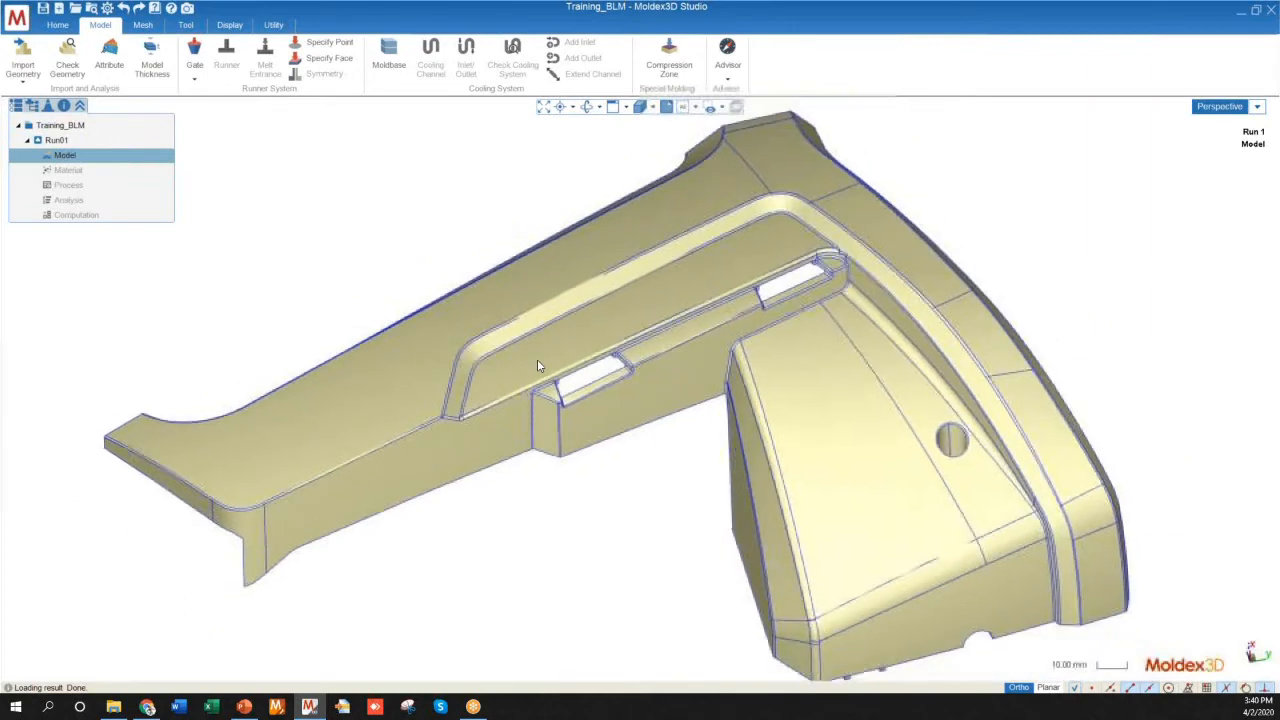
scroll(537, 365, "up", 2)
scroll(537, 360, "down", 2)
scroll(538, 360, "up", 3)
scroll(538, 365, "down", 3)
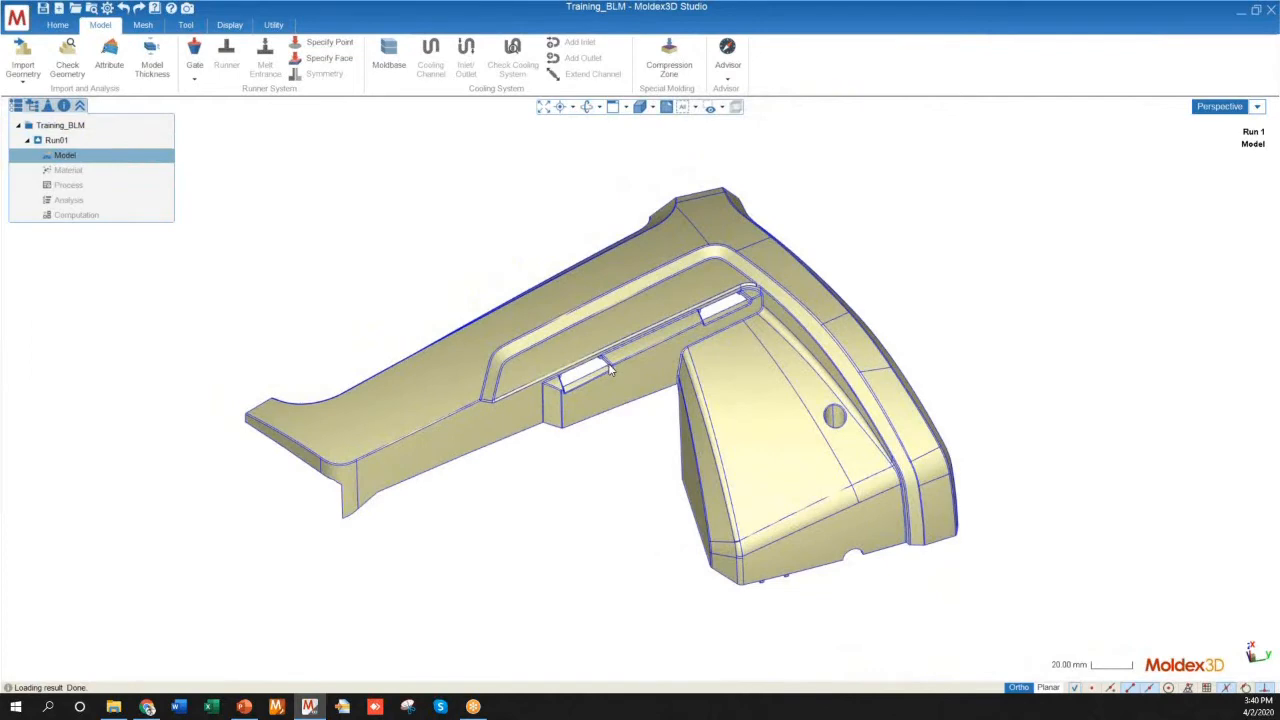
scroll(638, 390, "up", 2)
mouse_move(585, 180)
middle_mouse_down()
mouse_move(620, 440)
mouse_move(611, 549)
mouse_move(603, 229)
mouse_move(591, 490)
mouse_move(583, 480)
mouse_move(580, 180)
mouse_move(592, 360)
mouse_move(615, 320)
mouse_move(614, 211)
mouse_move(596, 366)
mouse_move(606, 206)
mouse_move(614, 384)
middle_mouse_up()
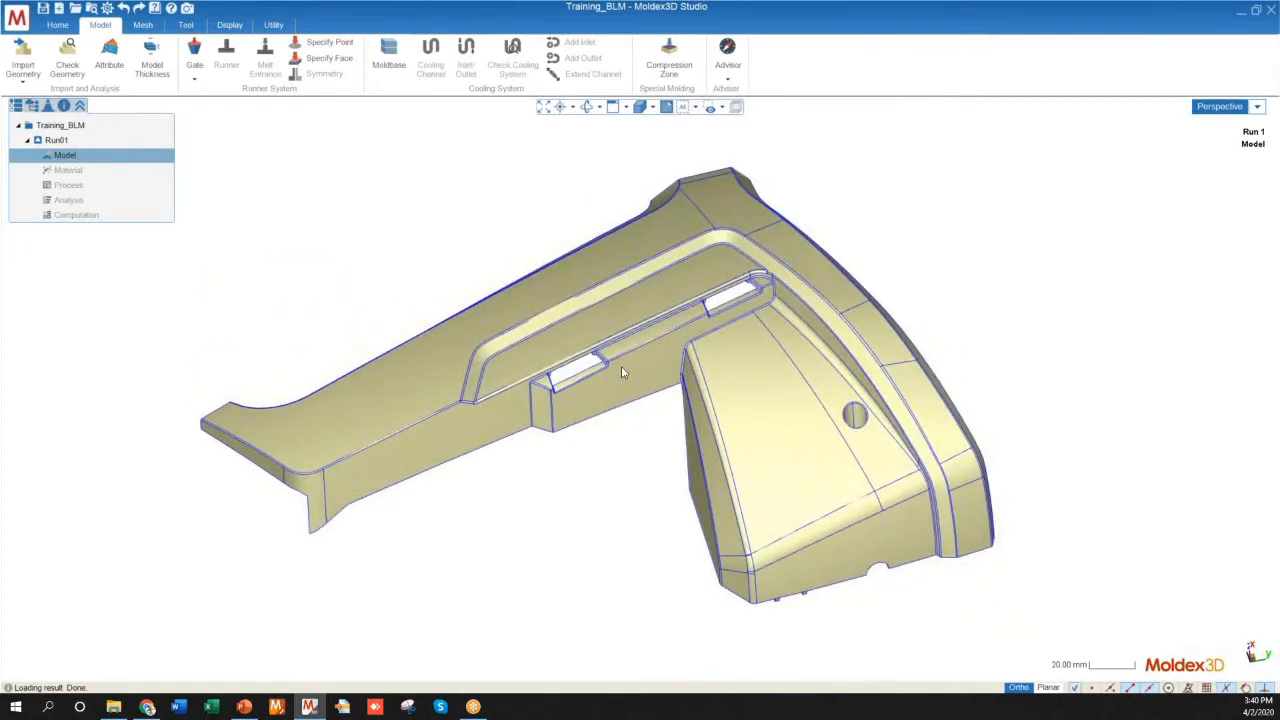
scroll(784, 320, "down", 2)
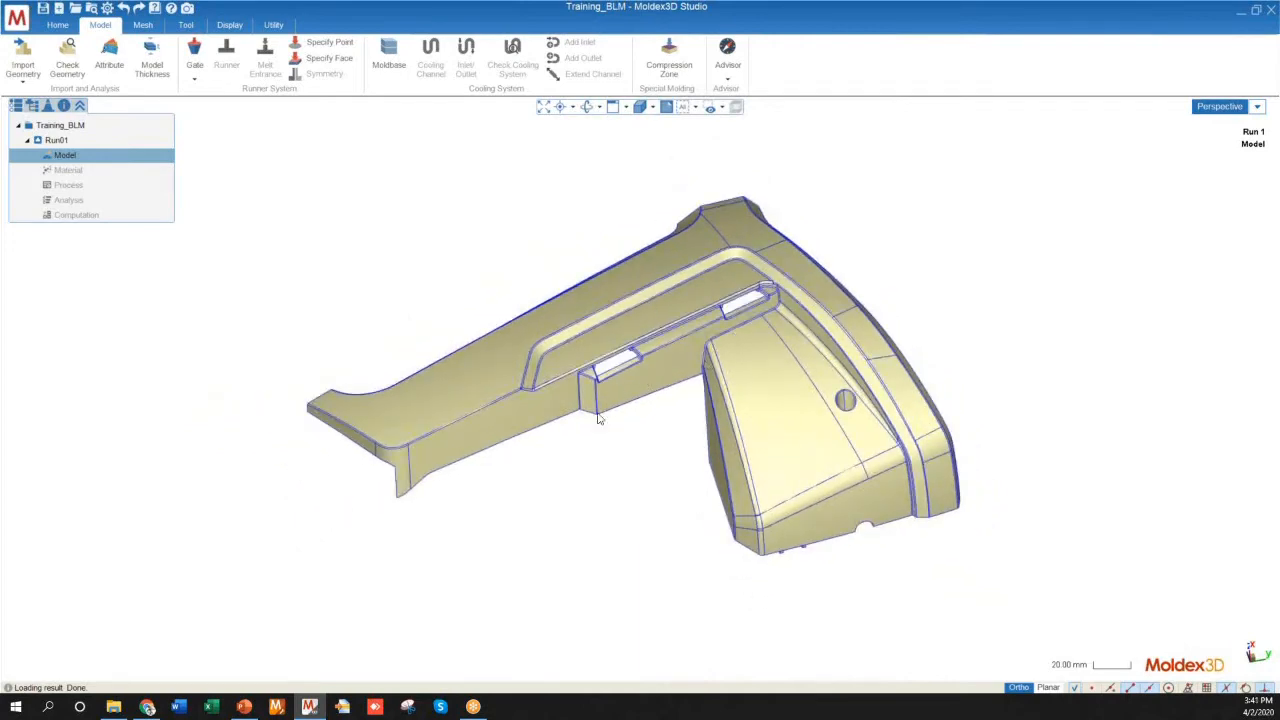
mouse_move(540, 437)
middle_mouse_down()
mouse_move(660, 429)
mouse_move(452, 431)
mouse_move(603, 460)
mouse_move(597, 471)
mouse_move(465, 450)
mouse_move(520, 449)
middle_mouse_up()
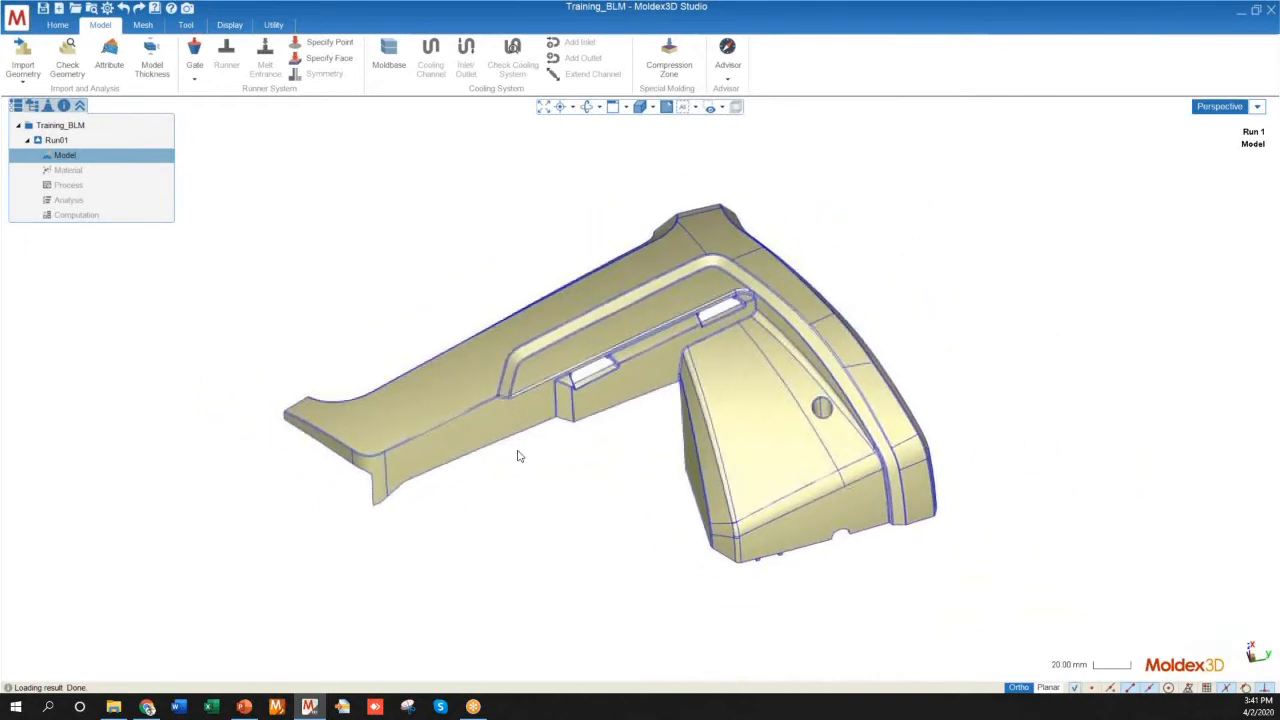
Step: Select the whole part with a window that fully encloses it, and clear the selection
left_click_drag(241, 162, 660, 485)
left_click(545, 359)
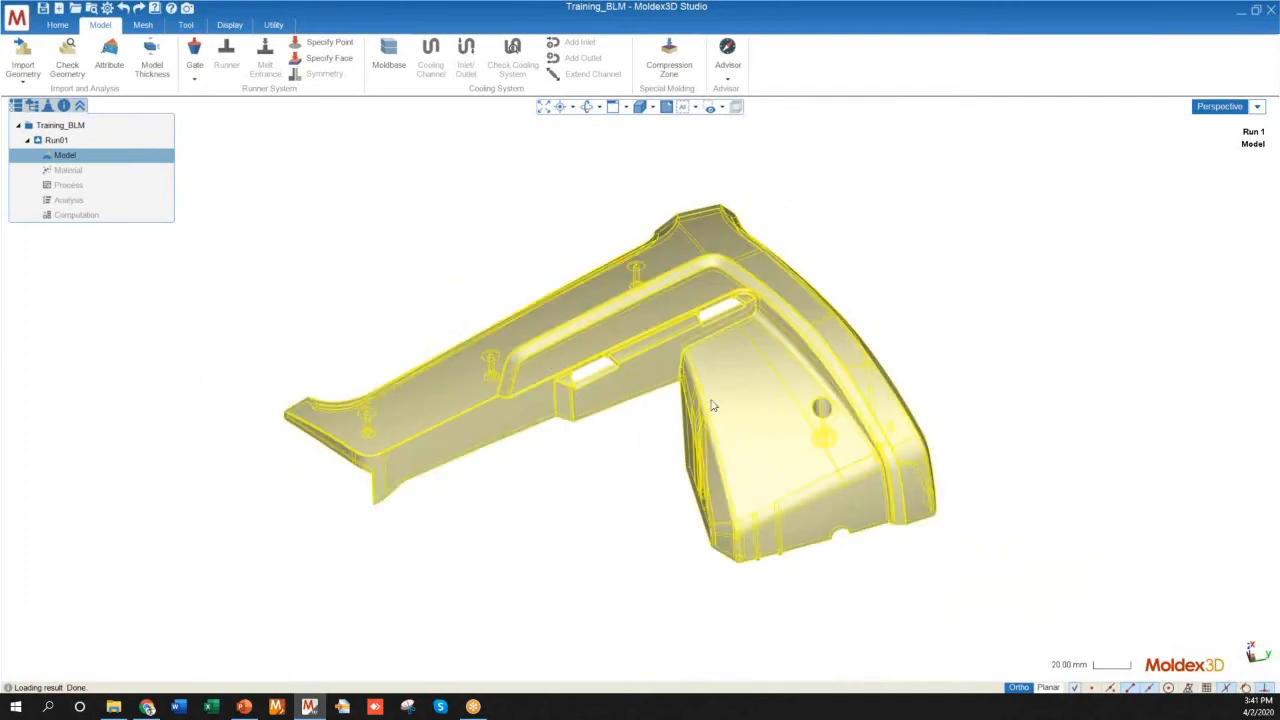
left_click(197, 203)
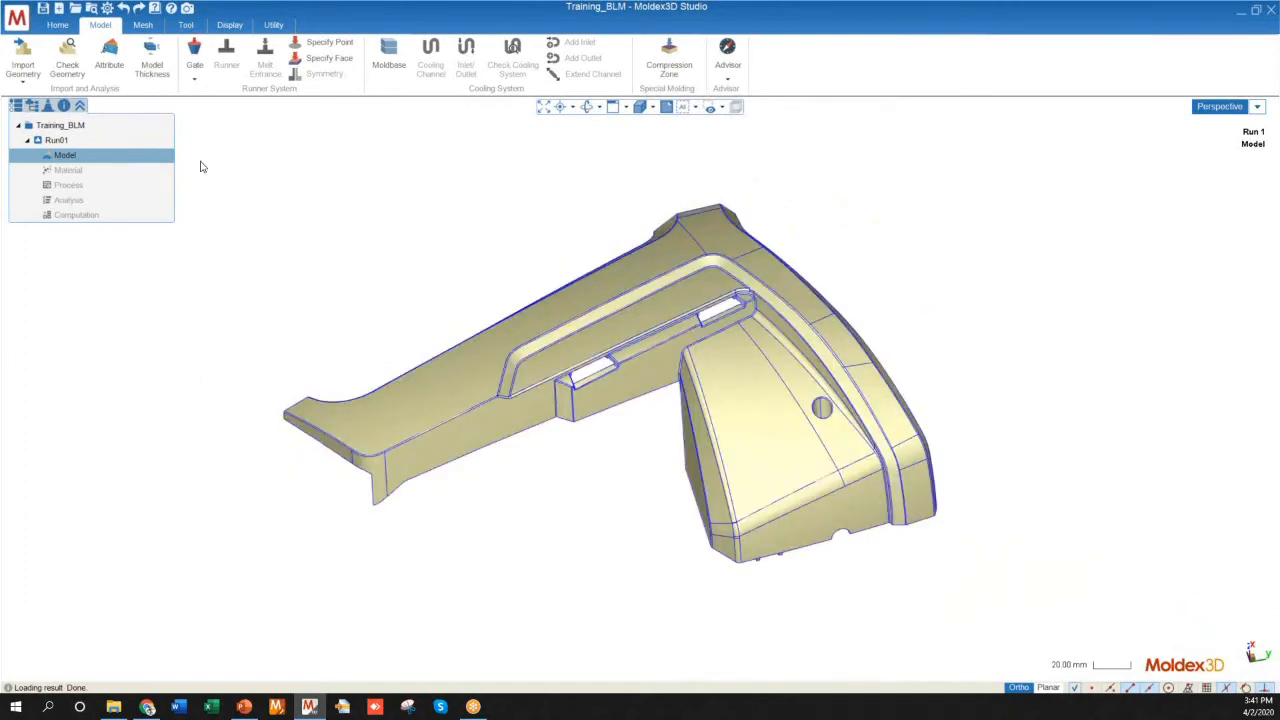
left_click_drag(234, 156, 1012, 552)
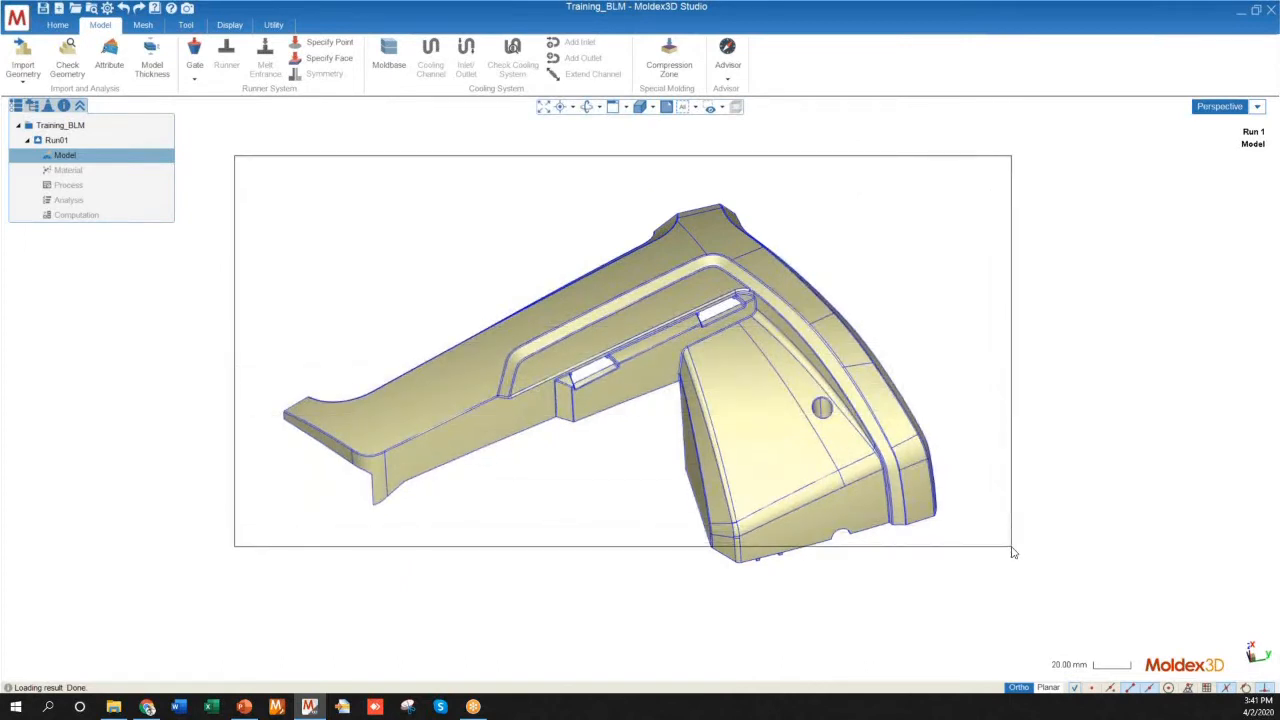
left_click_drag(1012, 552, 1009, 549)
left_click_drag(216, 153, 1050, 619)
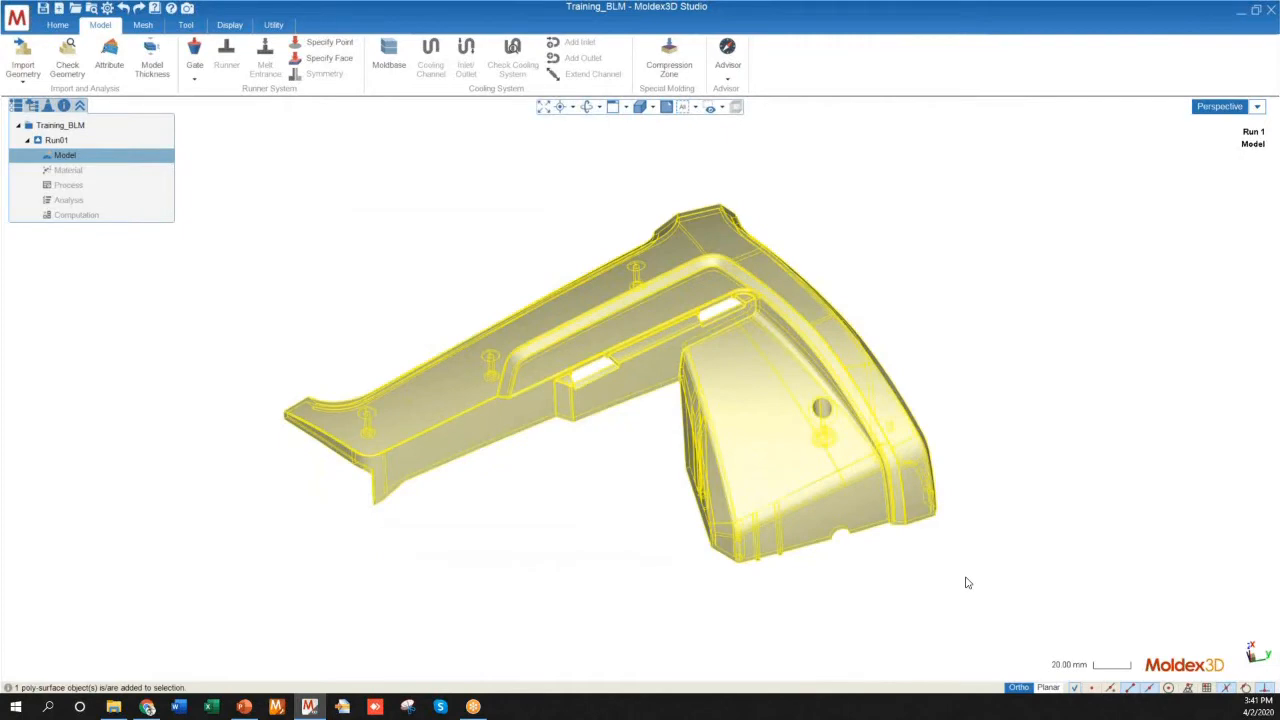
left_click(943, 325)
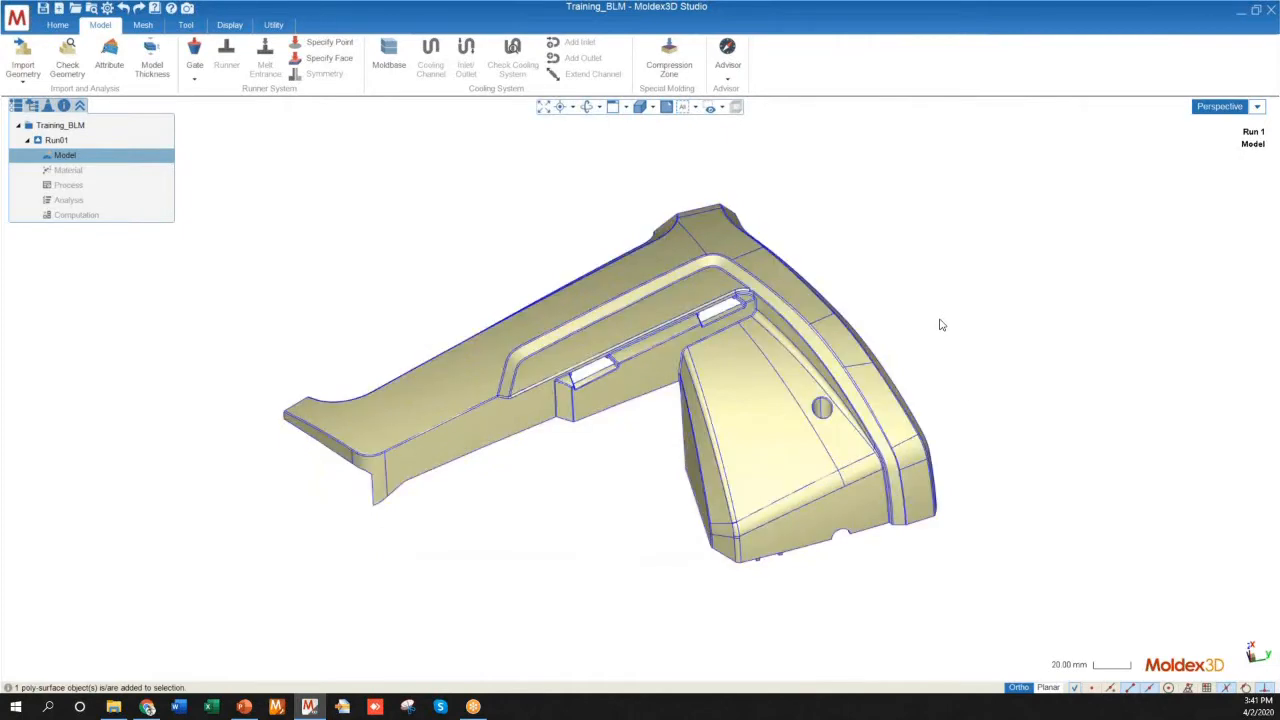
Step: Select the part with a crossing window that covers only a portion of it, and clear the selection
left_click_drag(1006, 171, 586, 586)
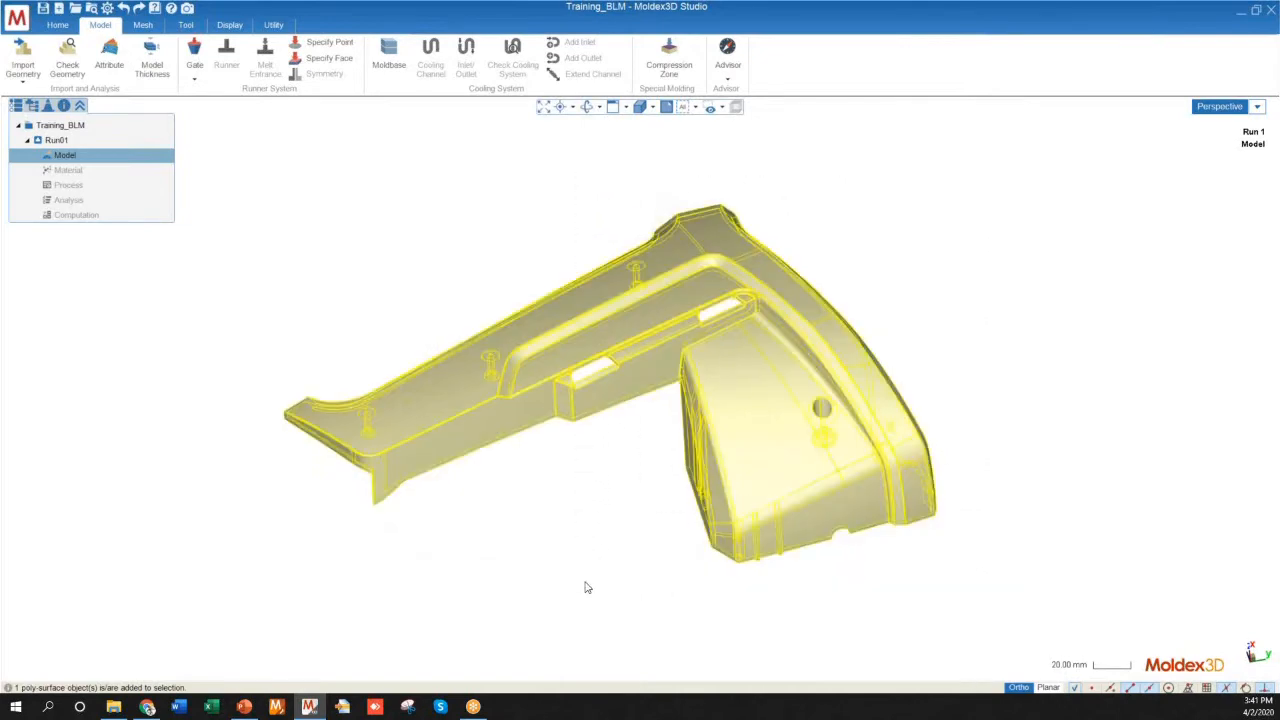
left_click_drag(996, 146, 536, 595)
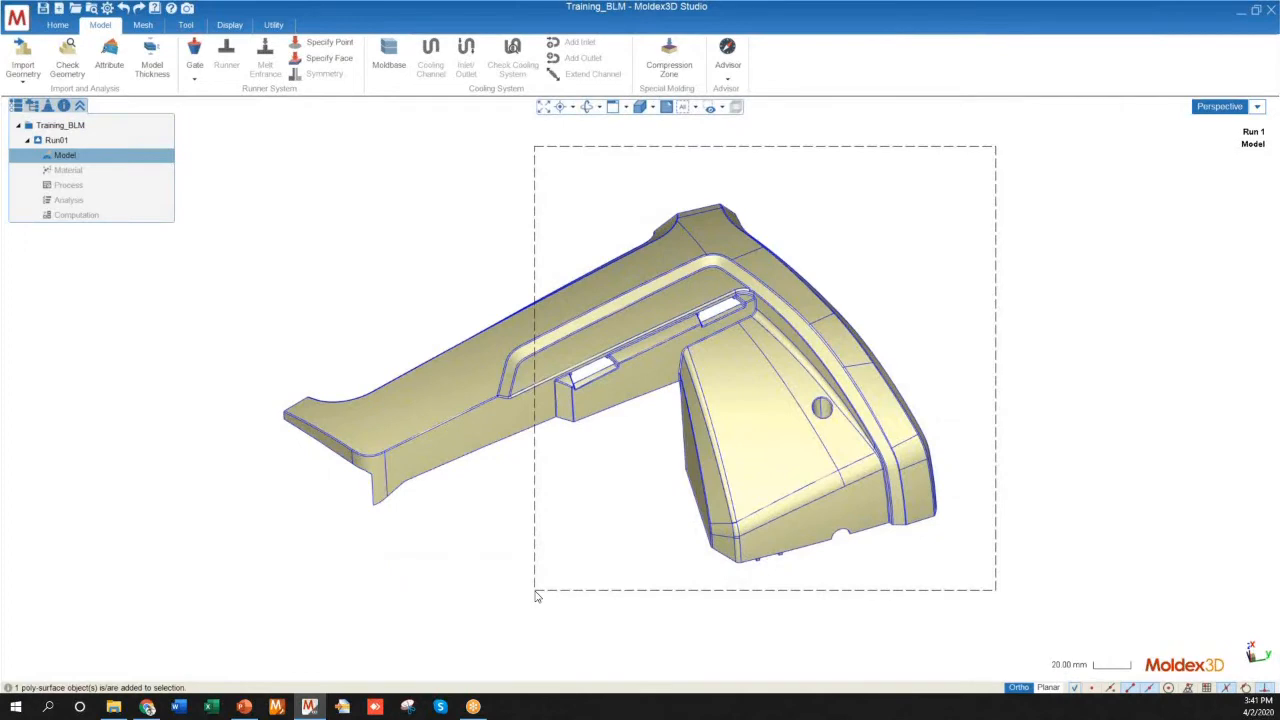
left_click_drag(536, 595, 538, 594)
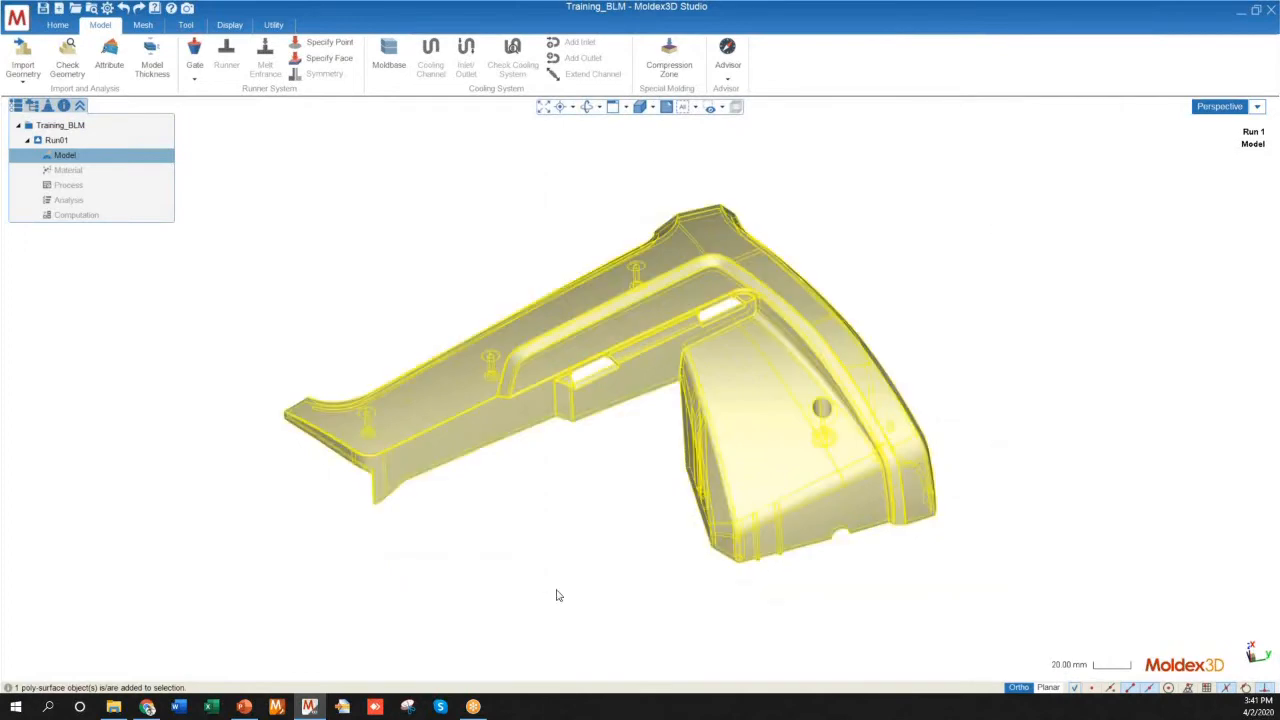
left_click(1040, 240)
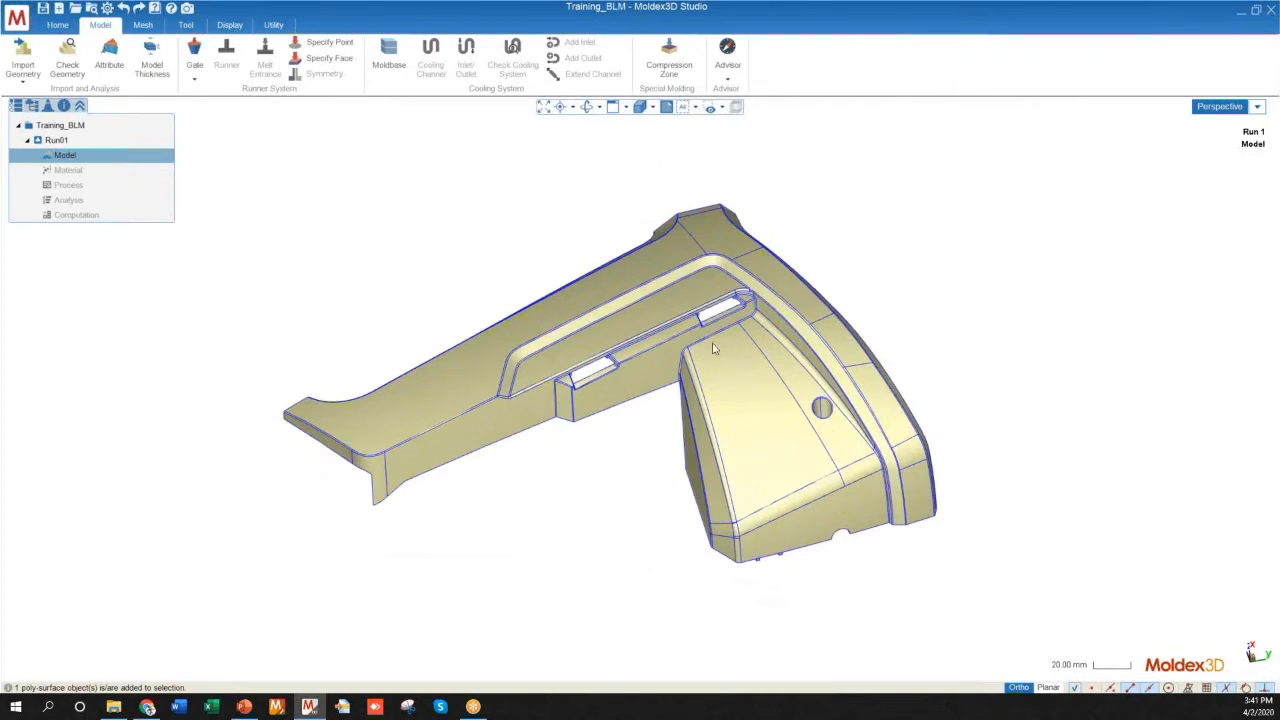
Step: Place a pin gate on the outer face of the long arm, just beside the lower end of the recessed contour
right_click_drag(543, 358, 358, 193)
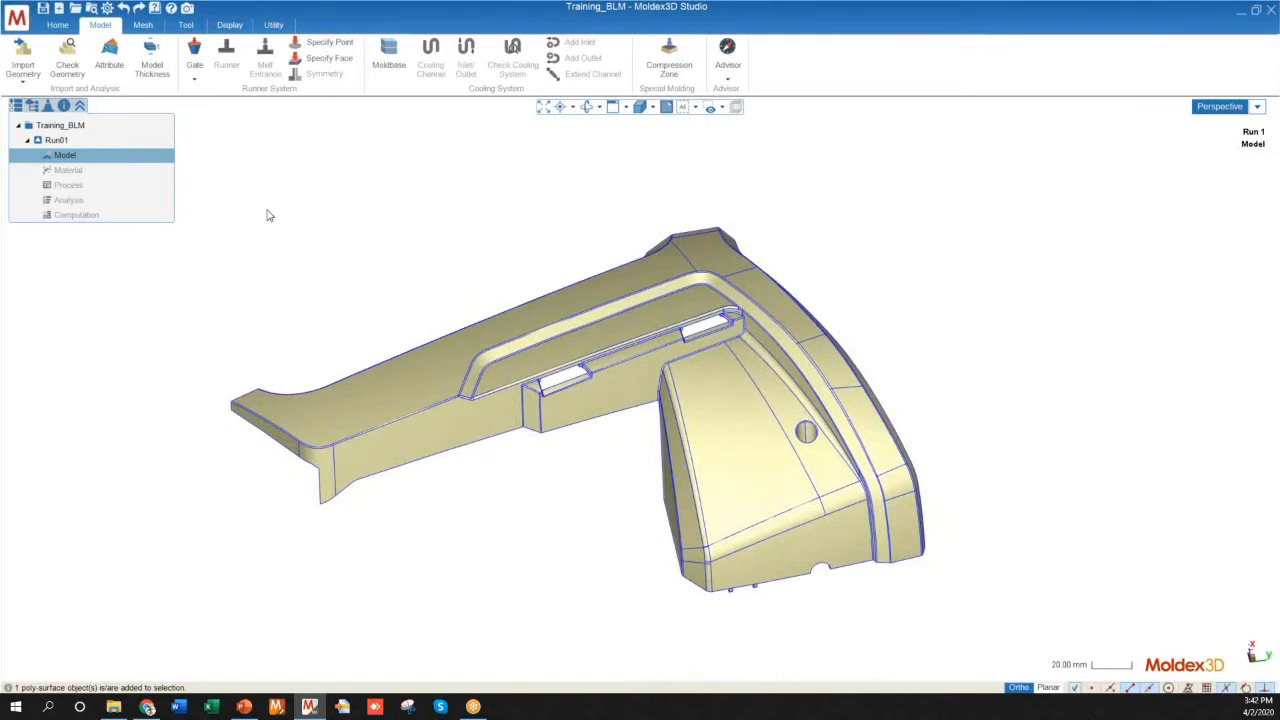
left_click(196, 52)
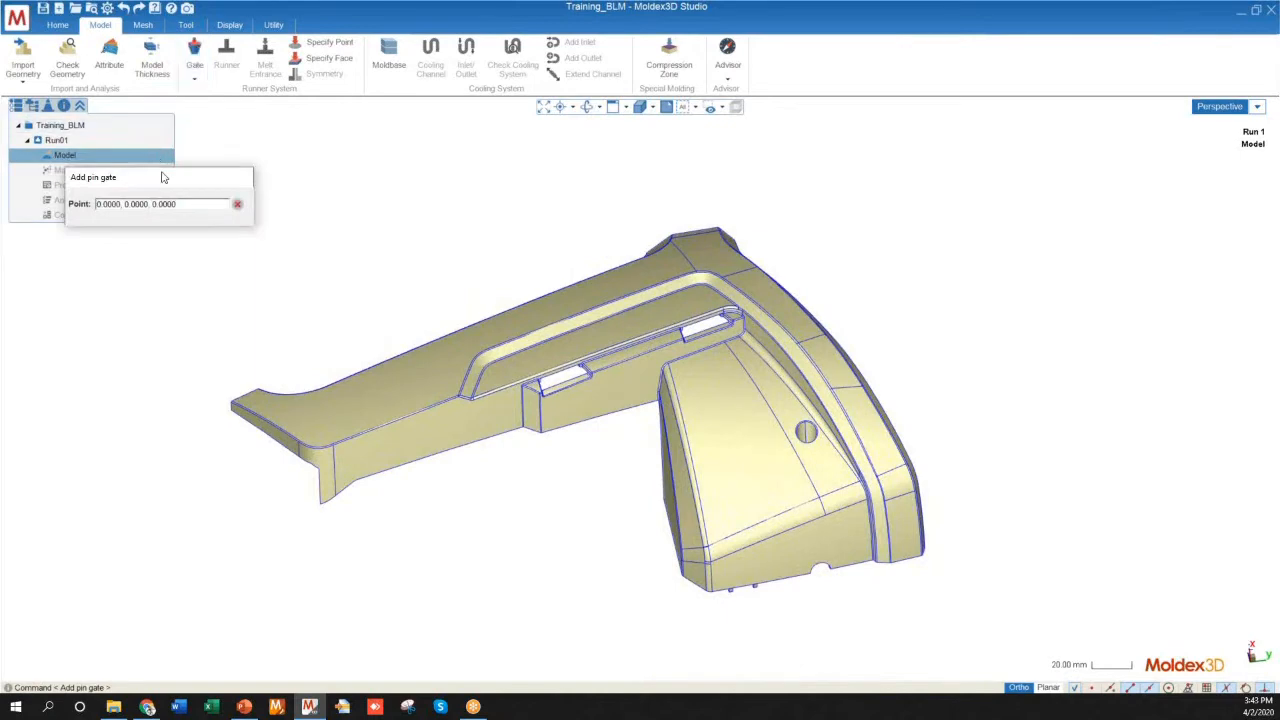
left_click(629, 329)
scroll(626, 323, "up", 3)
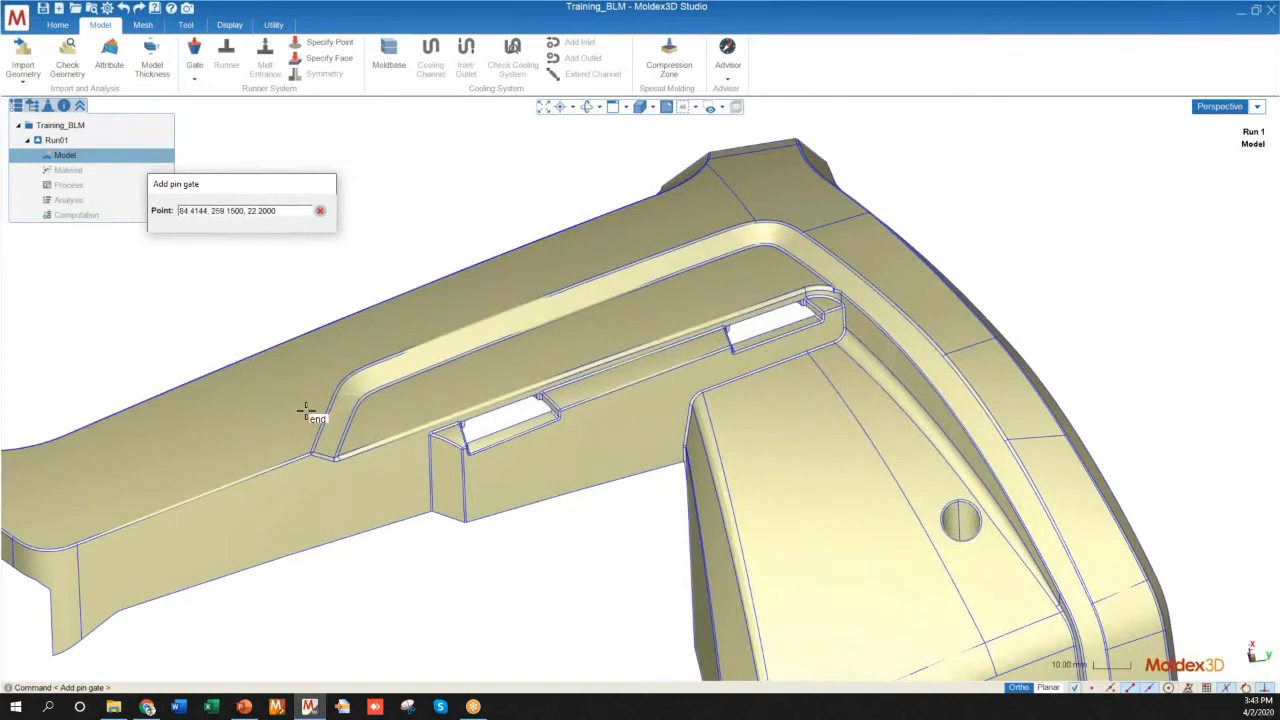
scroll(284, 416, "up", 2)
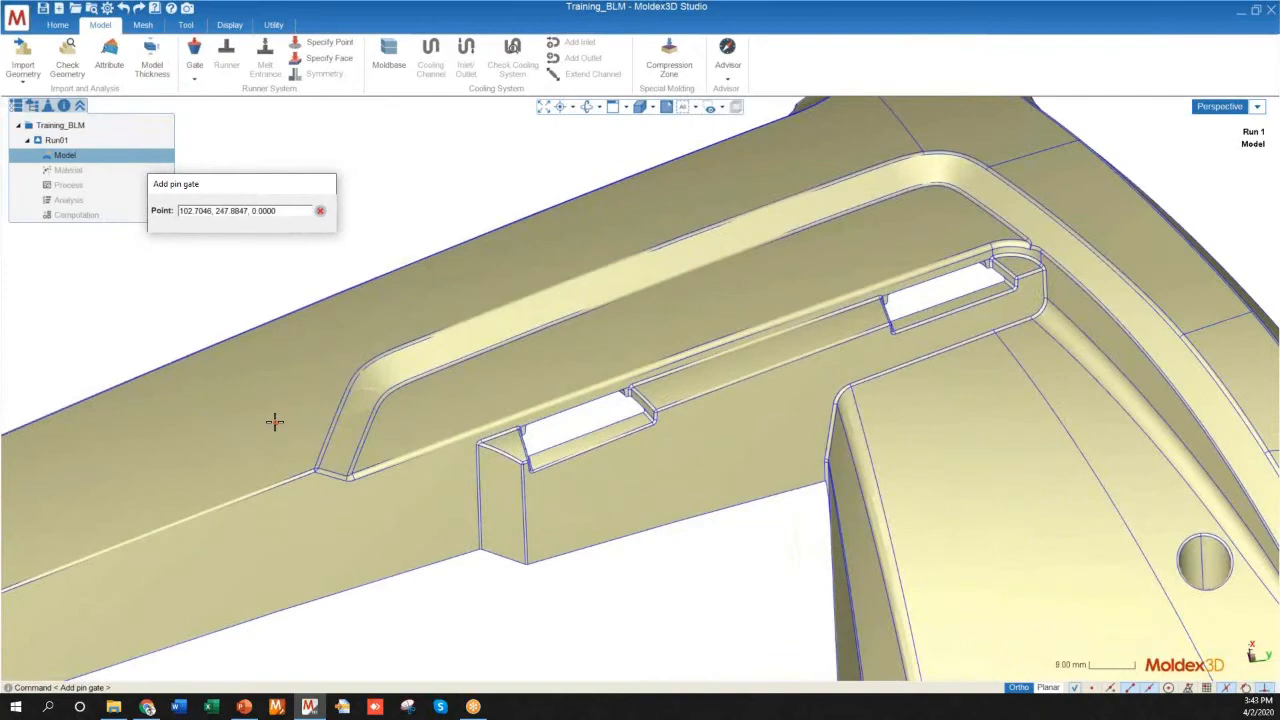
left_click(275, 421)
scroll(578, 362, "down", 5)
scroll(440, 361, "up", 5)
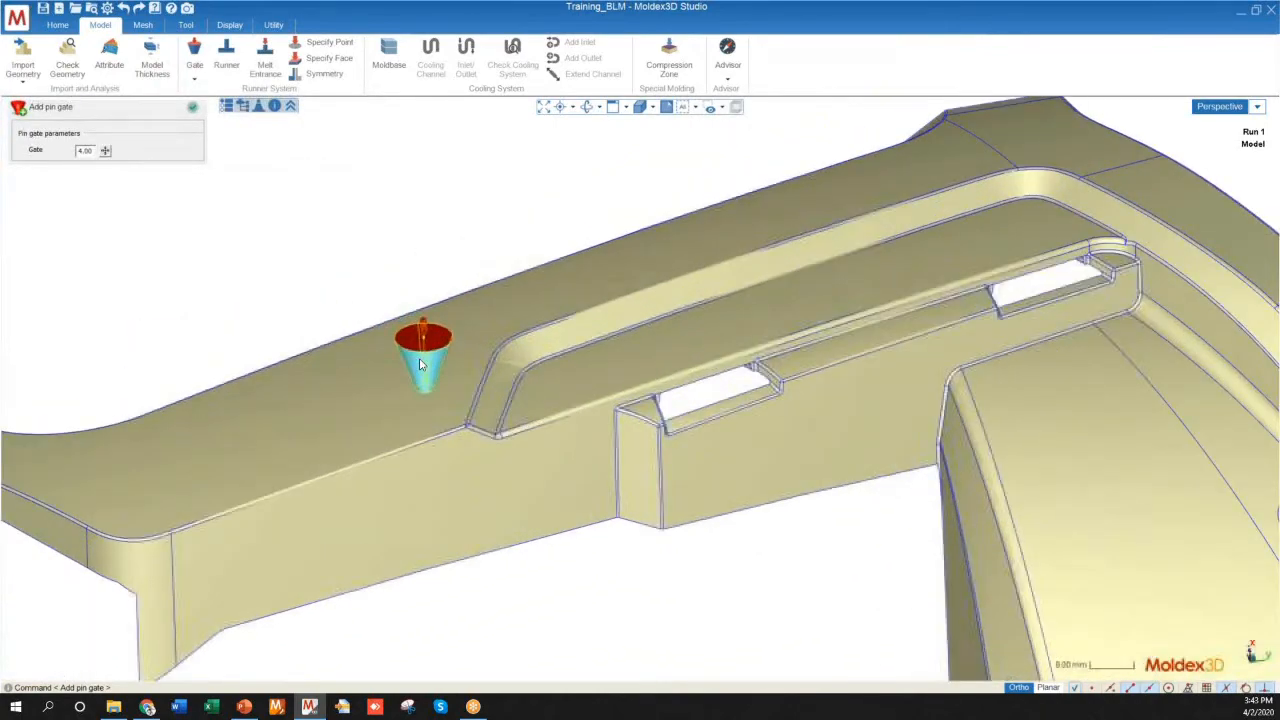
Step: Examine the pin gate's cone and melt entrance up close and from the side, including where it meets the part surface
scroll(421, 365, "up", 1)
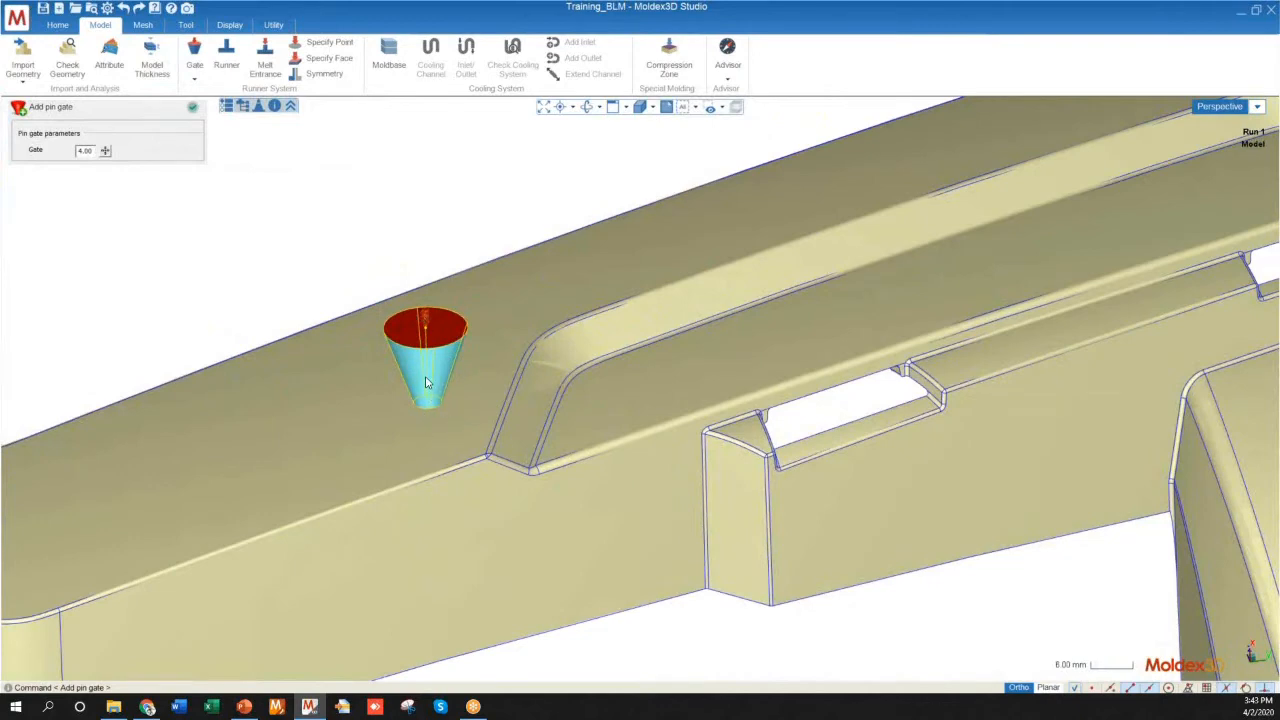
scroll(440, 411, "down", 3)
scroll(545, 408, "down", 2)
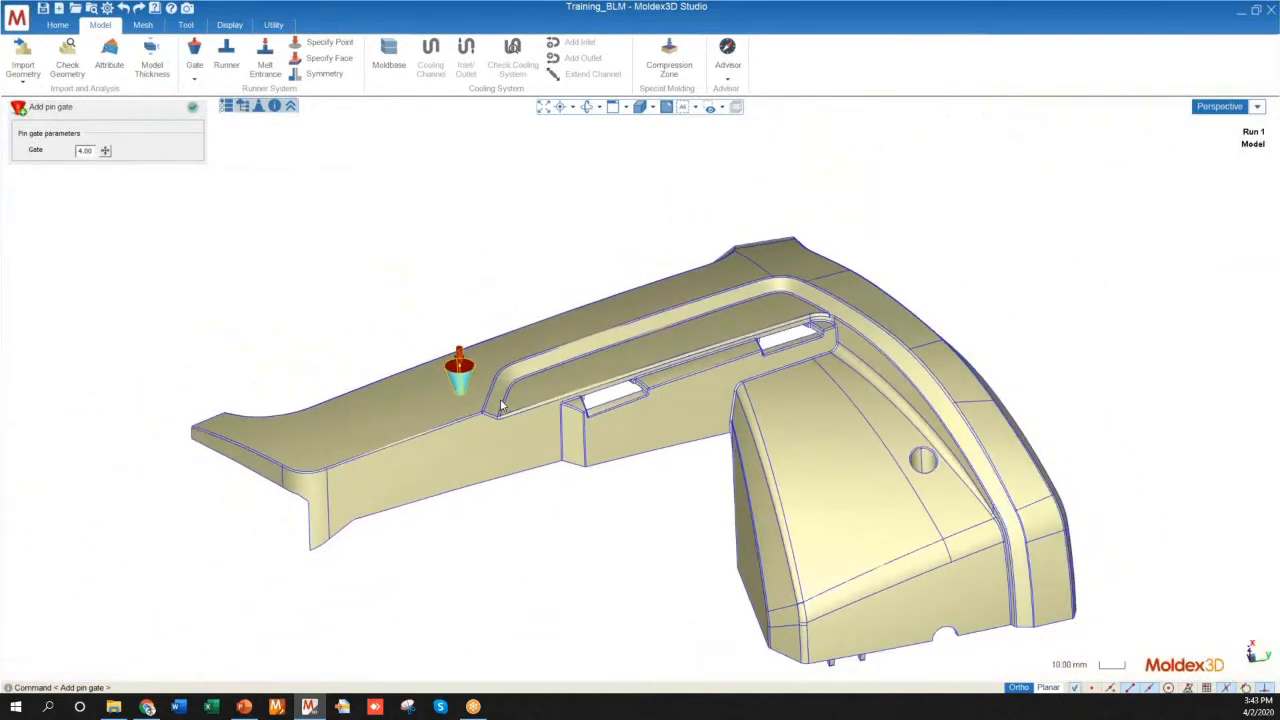
scroll(476, 400, "up", 10)
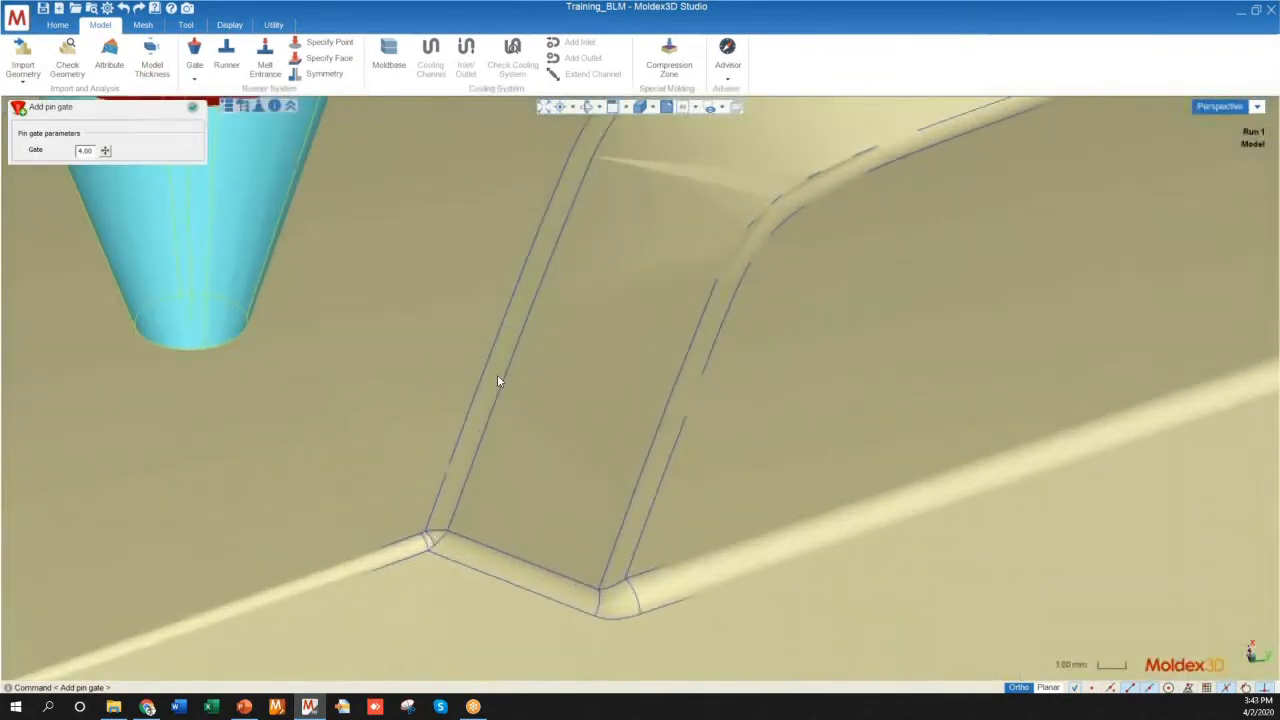
scroll(486, 377, "down", 5)
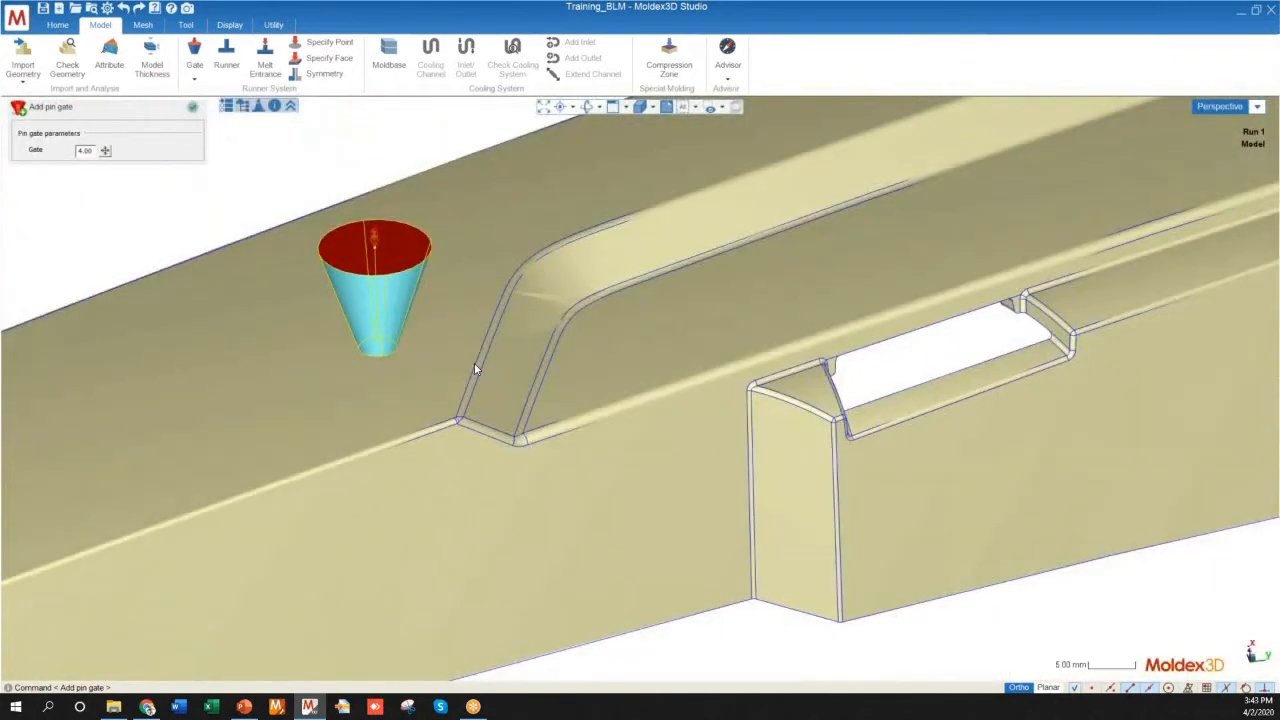
scroll(430, 398, "down", 6)
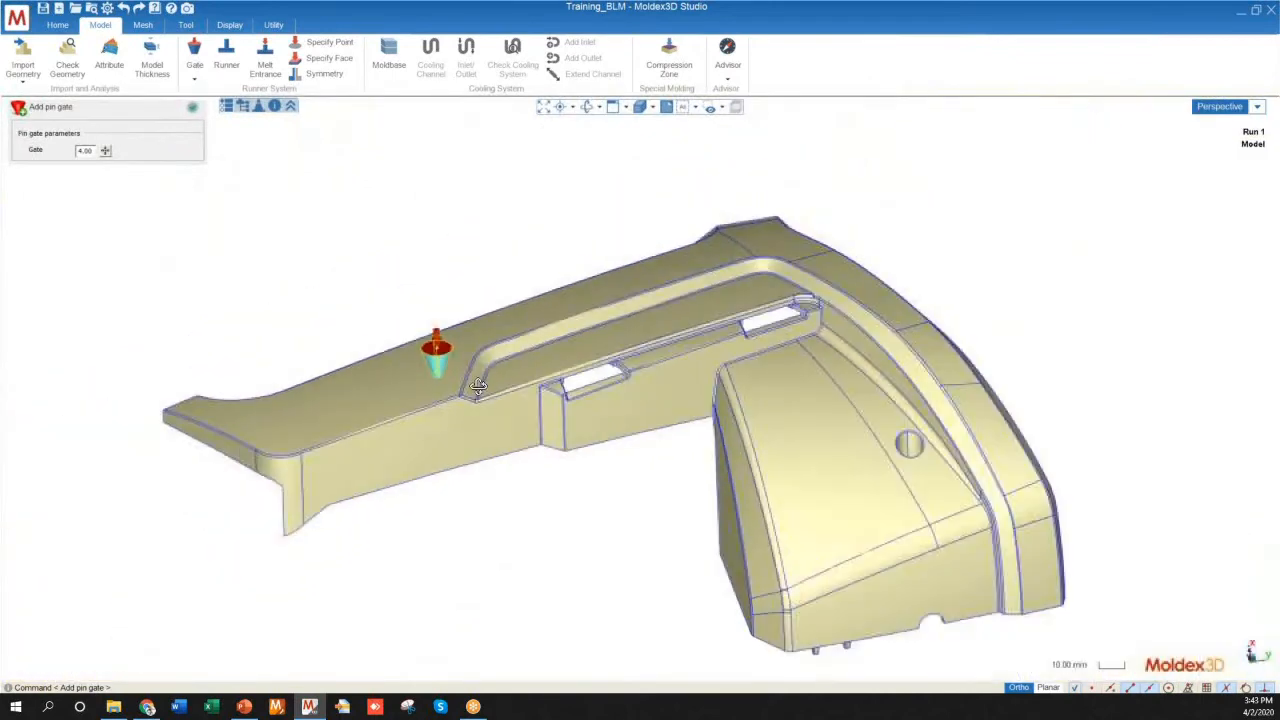
middle_click_drag(478, 375, 466, 252)
scroll(430, 270, "up", 8)
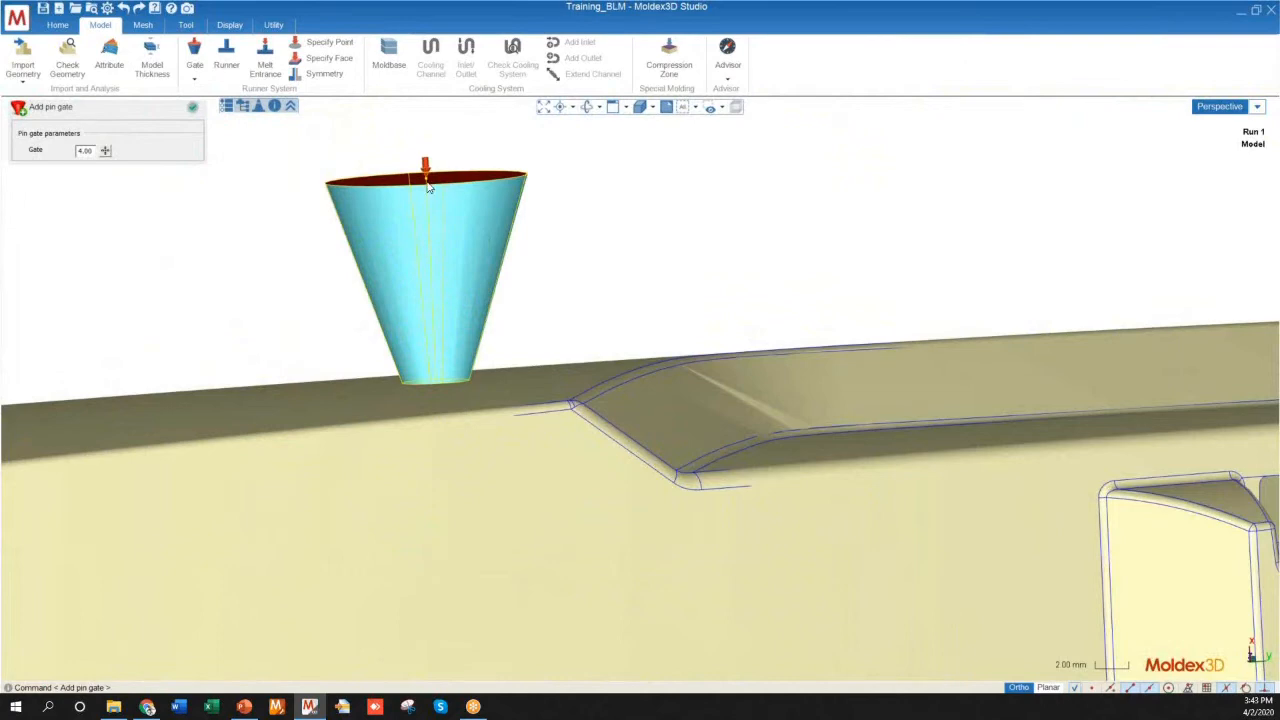
scroll(369, 246, "down", 7)
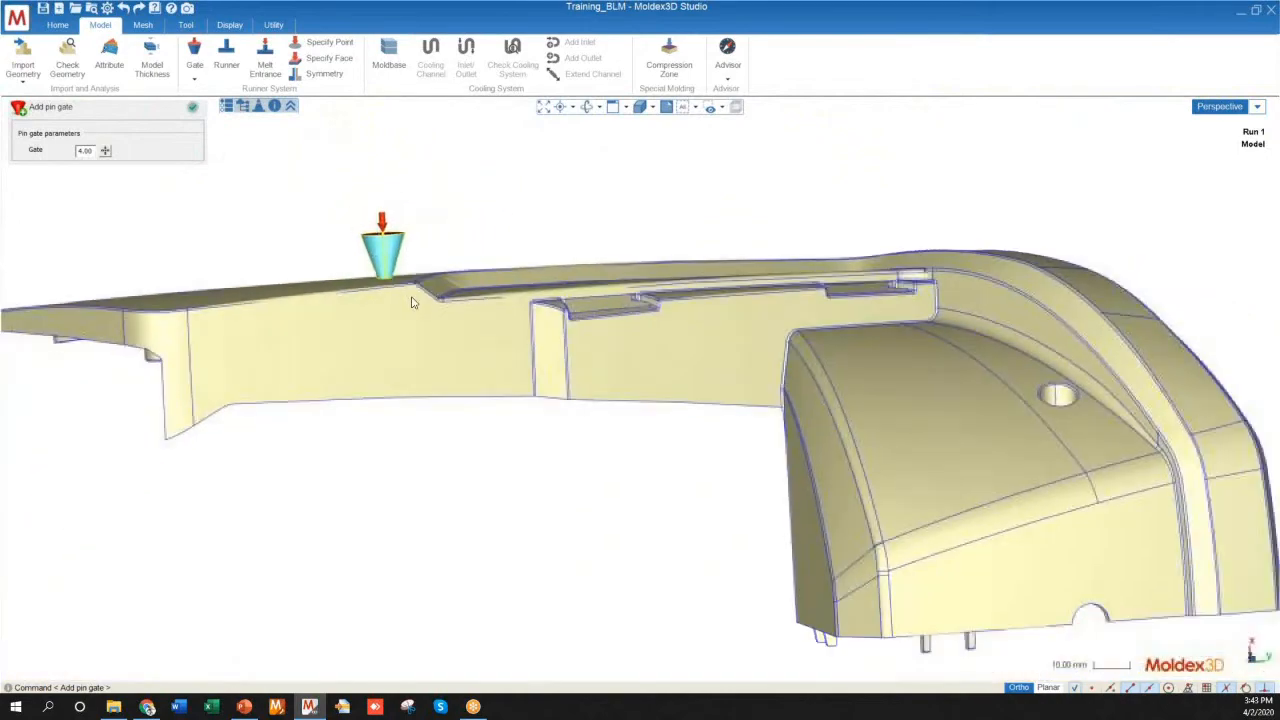
middle_click_drag(410, 298, 376, 360)
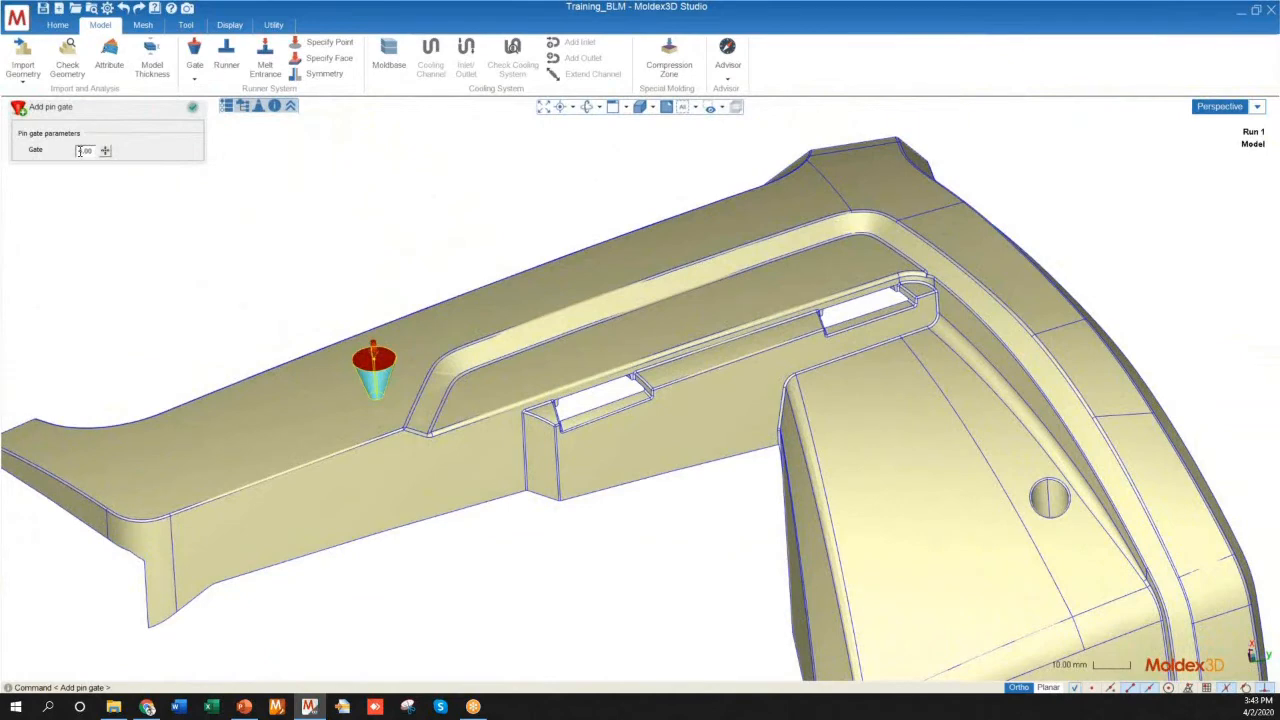
Step: Accept the pin gate beside the recessed contour with a gate size of 4.00
scroll(681, 292, "down", 4)
middle_click_drag(681, 292, 633, 359)
scroll(533, 367, "up", 1)
scroll(533, 367, "up", 3)
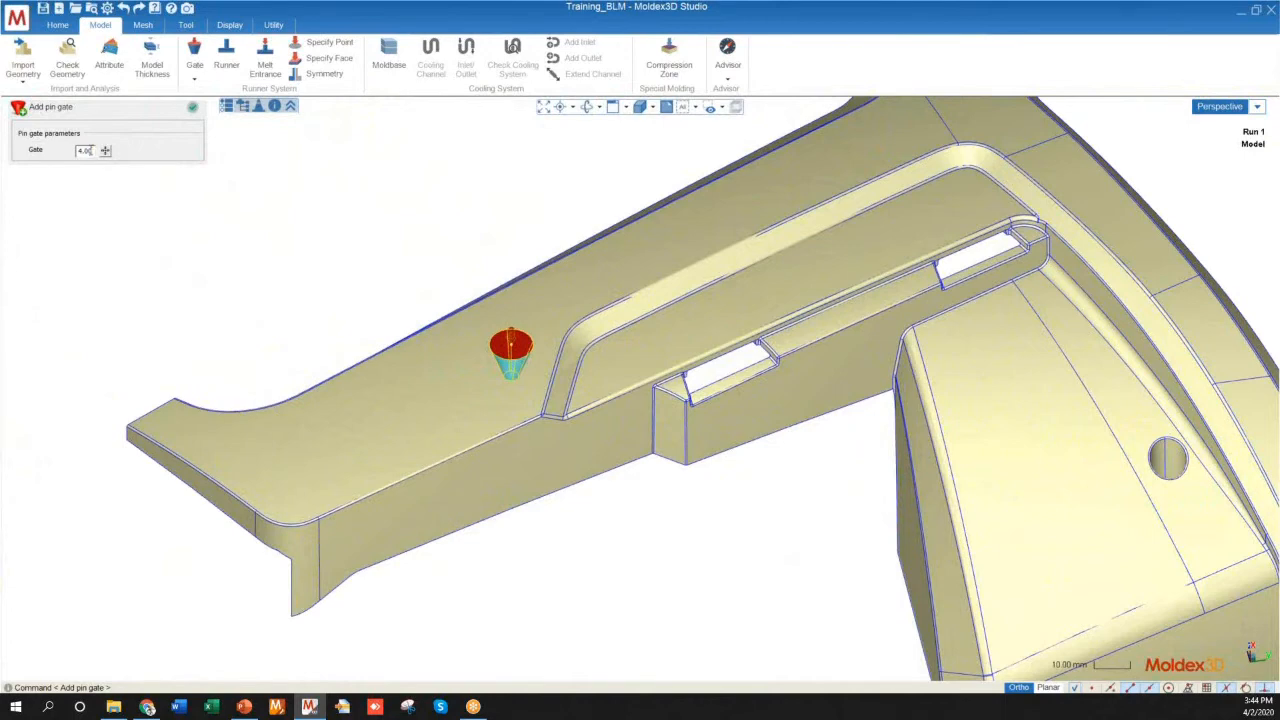
scroll(530, 383, "up", 8)
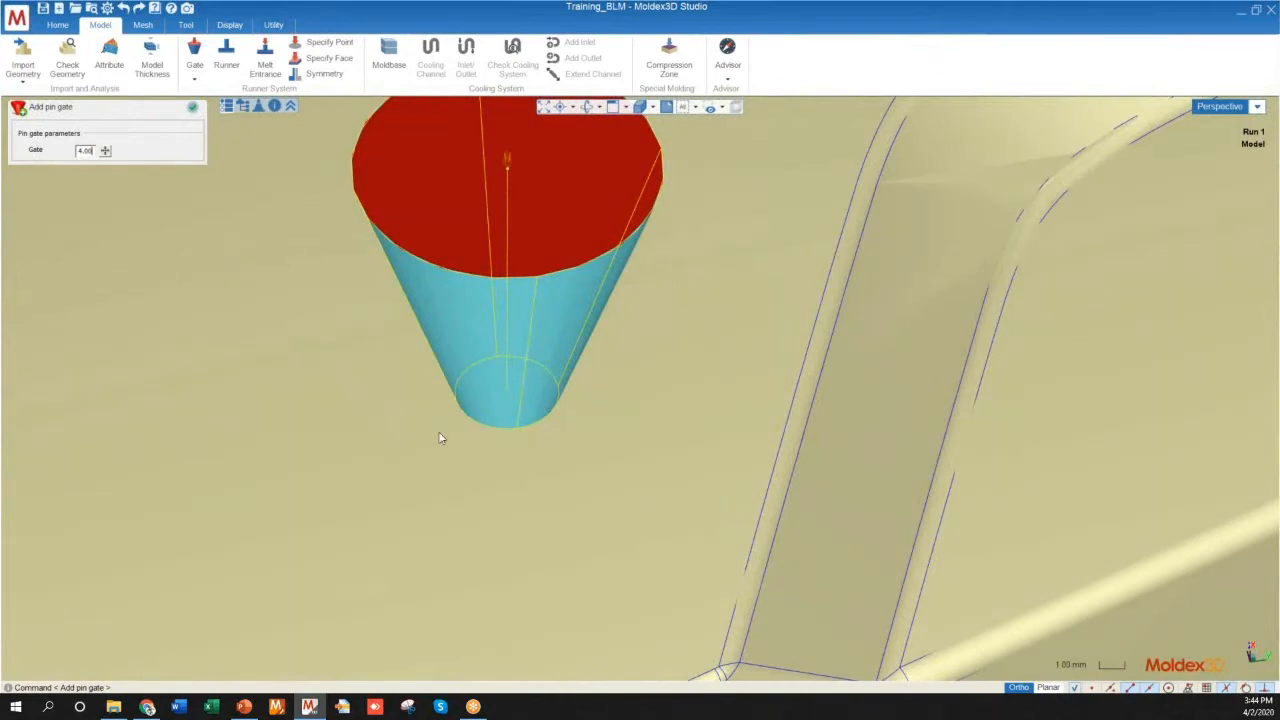
scroll(443, 437, "down", 6)
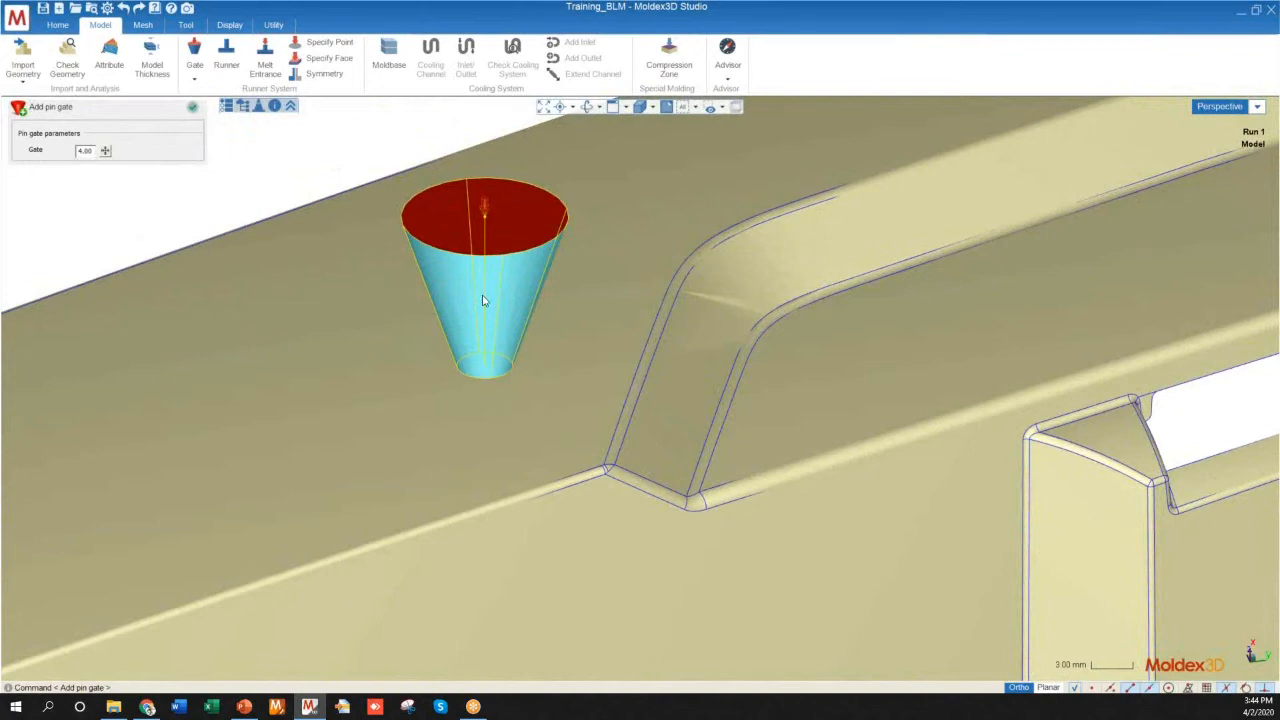
double_click(79, 150)
left_click(87, 149)
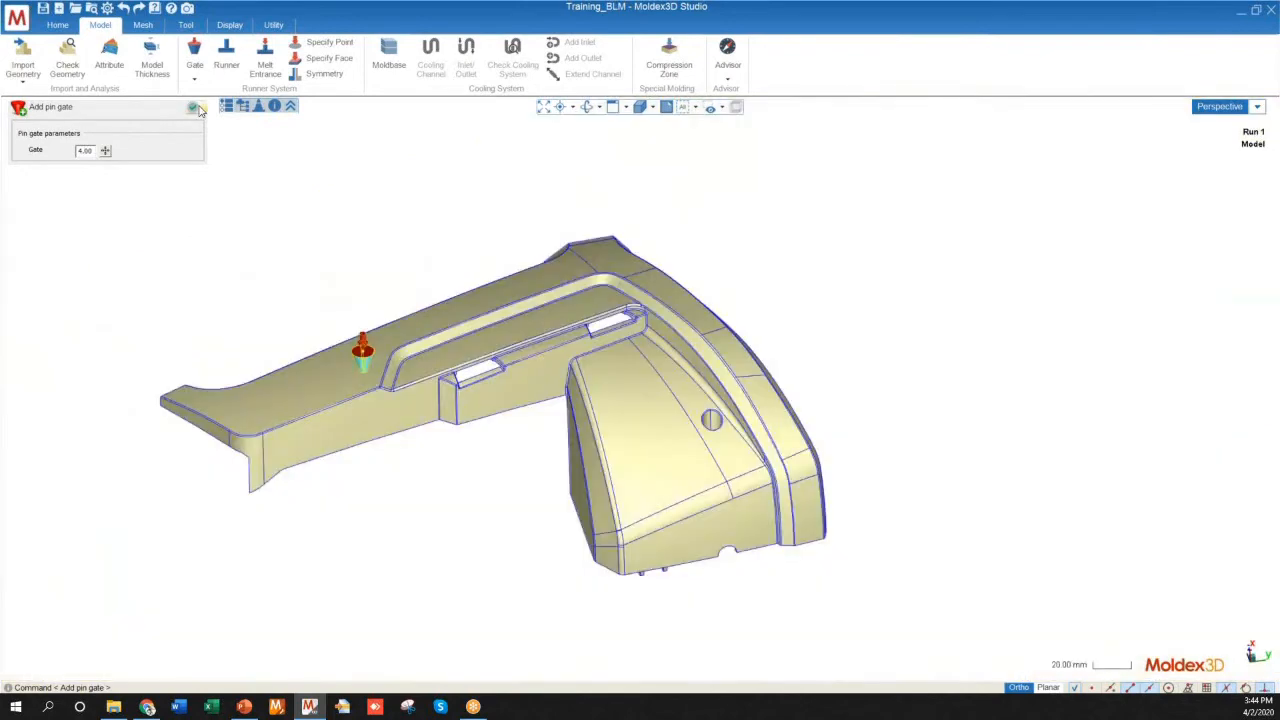
left_click(193, 107)
mouse_move(443, 403)
middle_mouse_down()
mouse_move(440, 417)
mouse_move(240, 352)
mouse_move(425, 428)
mouse_move(432, 418)
middle_mouse_up()
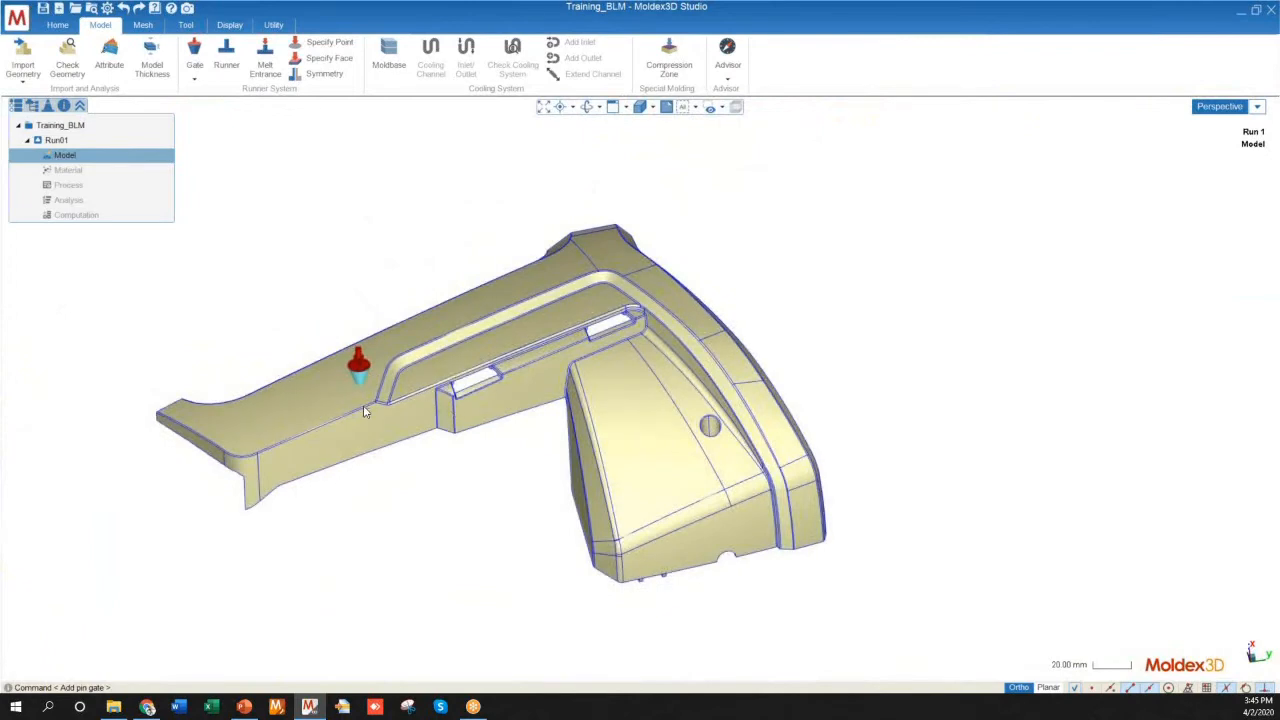
scroll(229, 504, "up", 5)
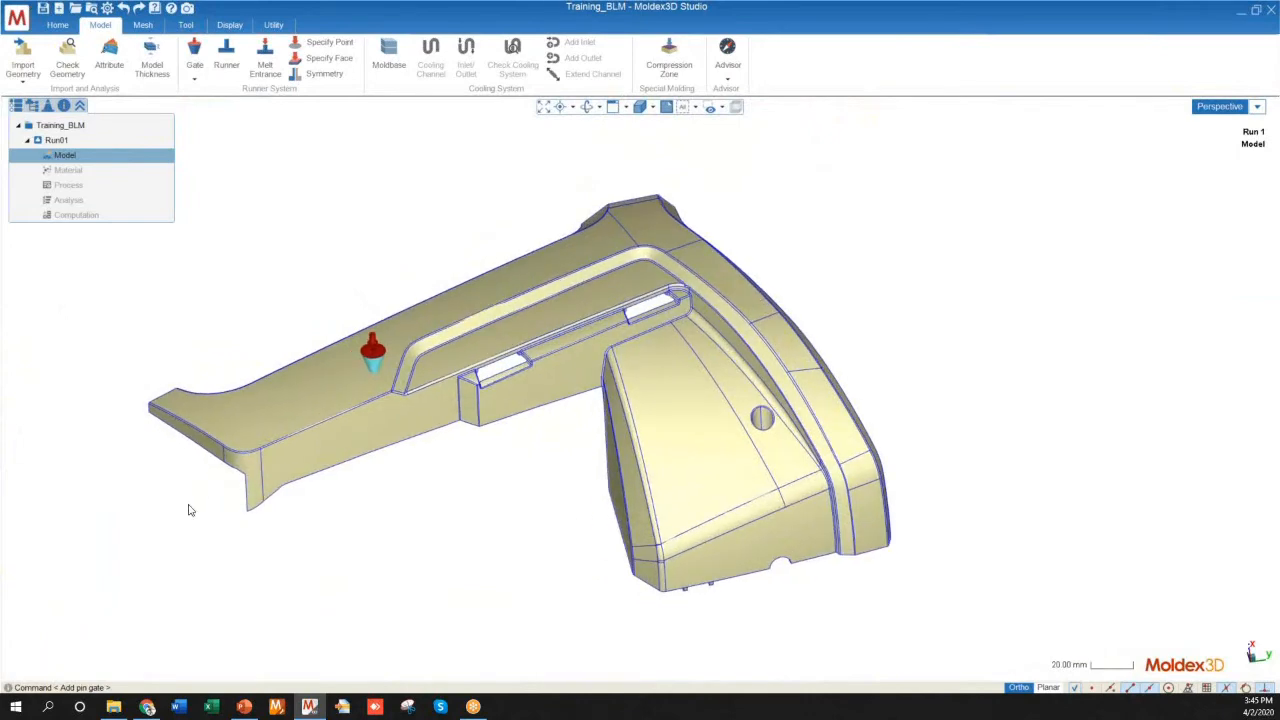
mouse_move(539, 441)
middle_mouse_down()
mouse_move(530, 457)
mouse_move(514, 451)
mouse_move(554, 457)
mouse_move(551, 443)
mouse_move(415, 410)
middle_mouse_up()
scroll(458, 365, "down", 1)
middle_click_drag(610, 396, 622, 415)
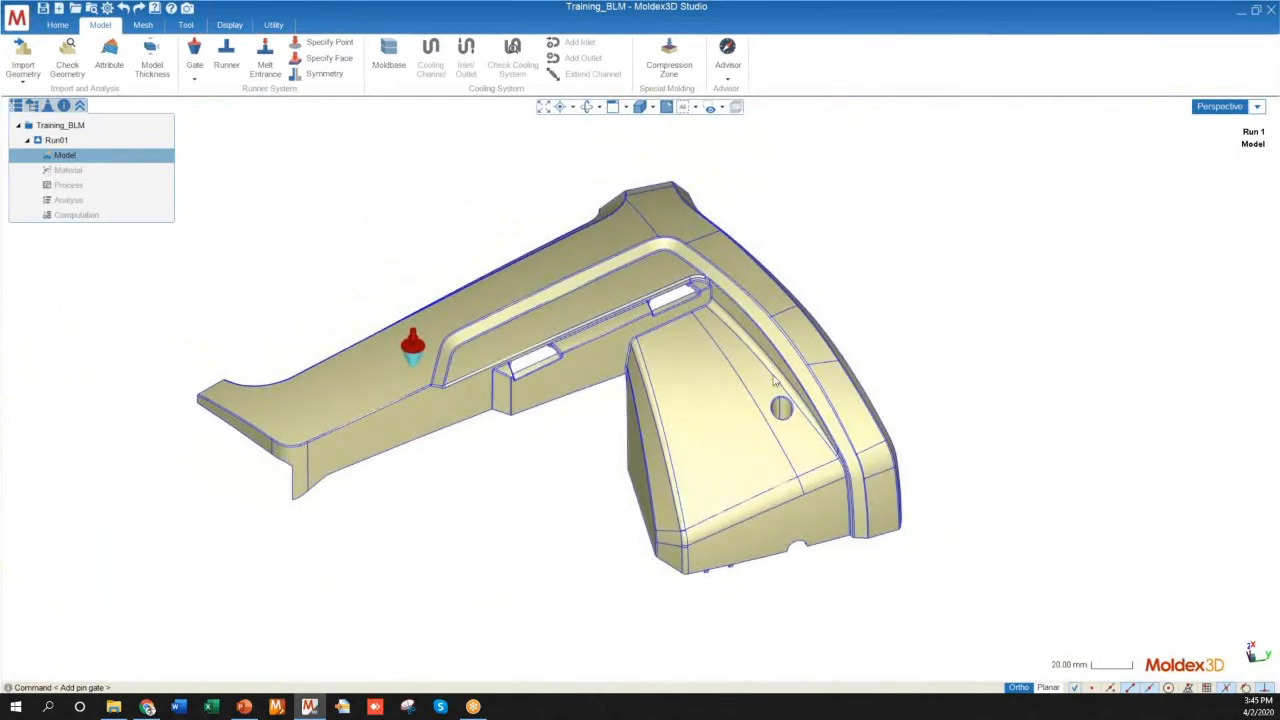
middle_click_drag(914, 437, 335, 388)
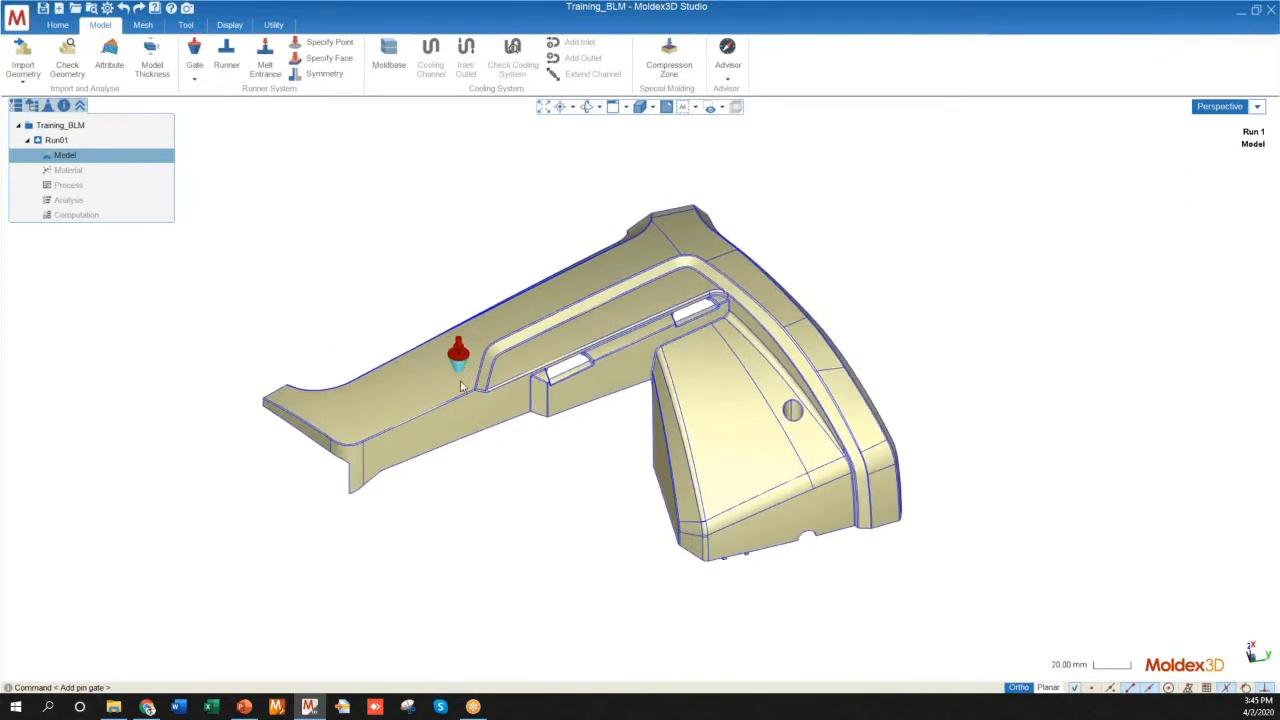
Step: Generate the BLM mesh for the model, covering the part's surface mesh and the solid mesh of part and runner
left_click(143, 26)
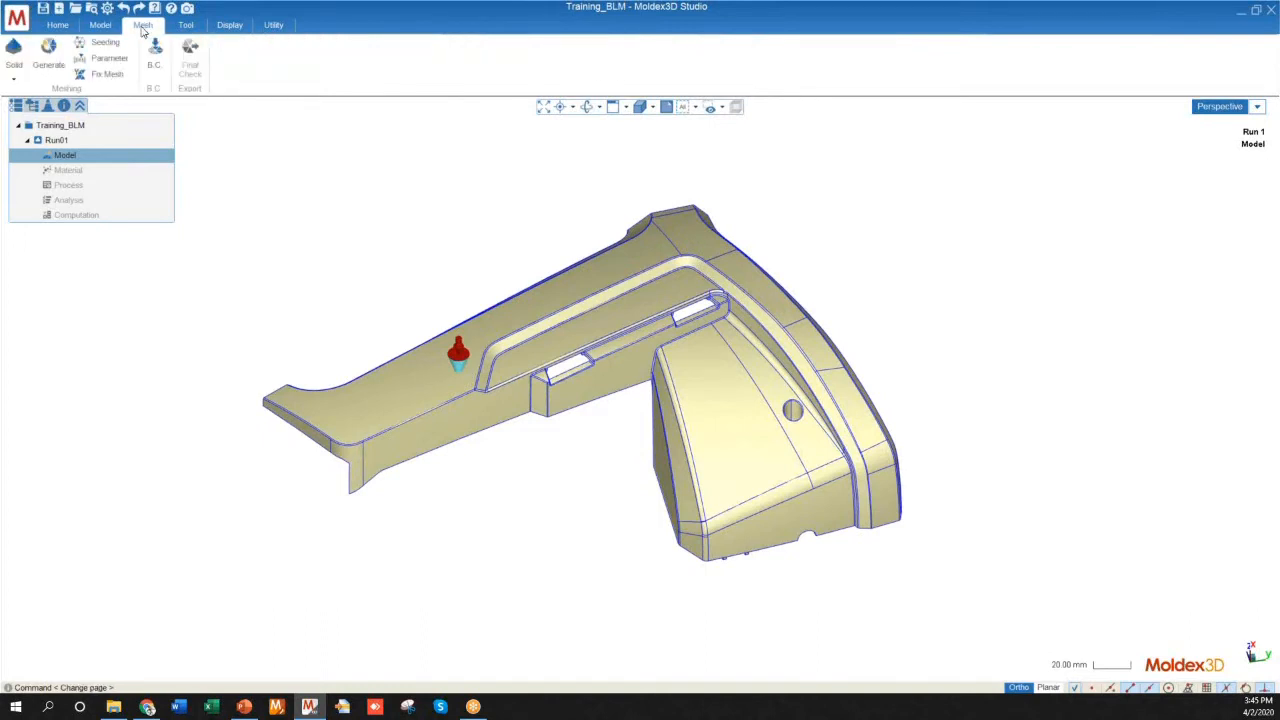
left_click(102, 27)
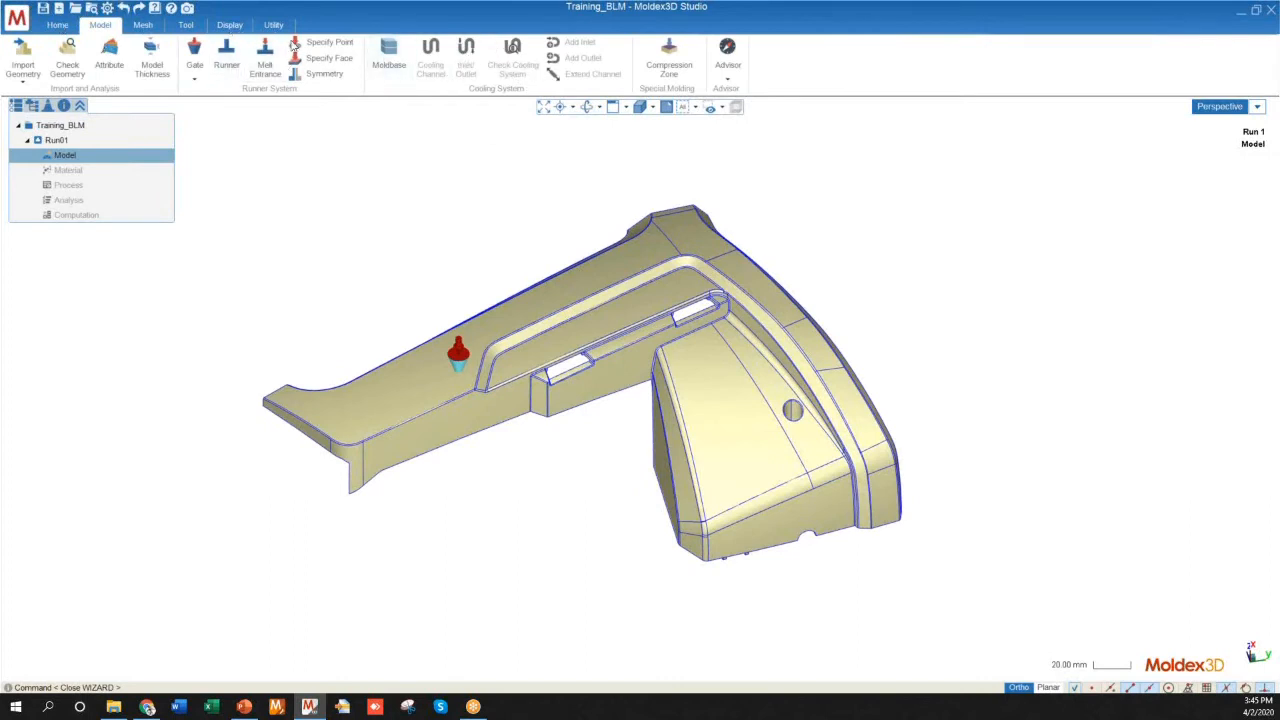
left_click(142, 25)
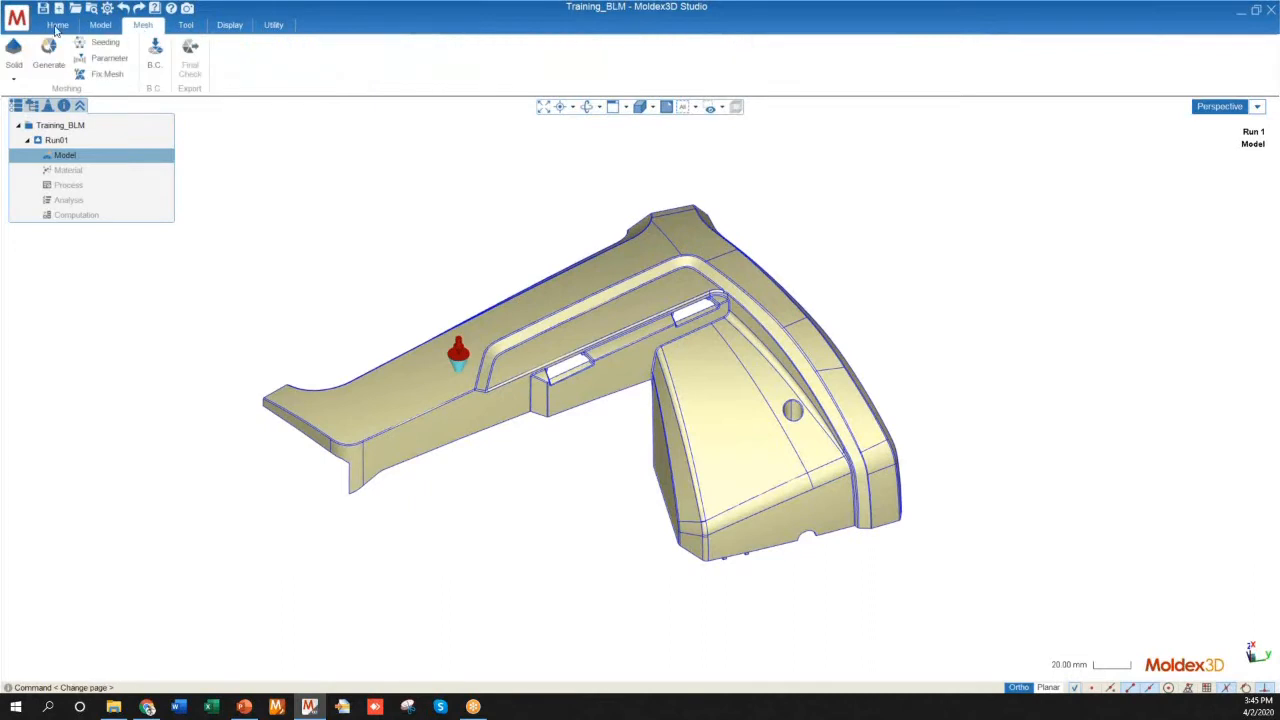
left_click(46, 60)
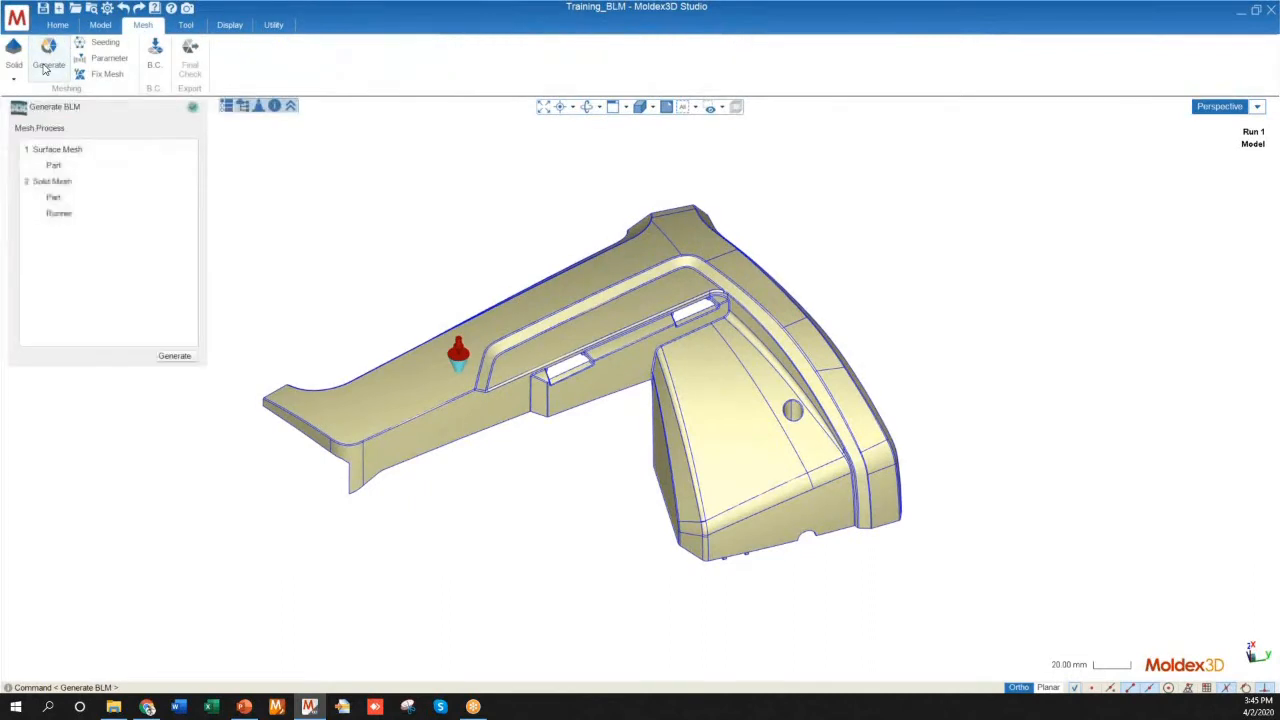
left_click(176, 357)
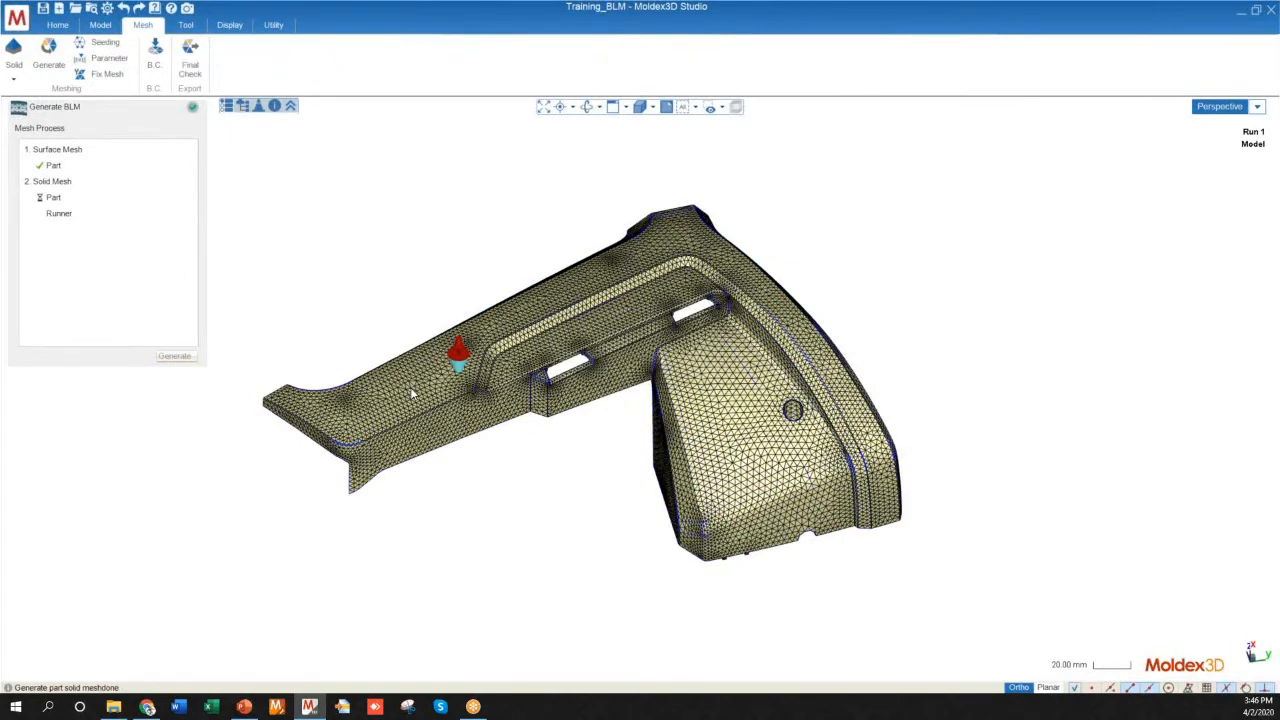
Step: Examine the generated mesh up close around the pin gate, where the runner mesh meets the part surface, and on the whole part
scroll(411, 390, "up", 5)
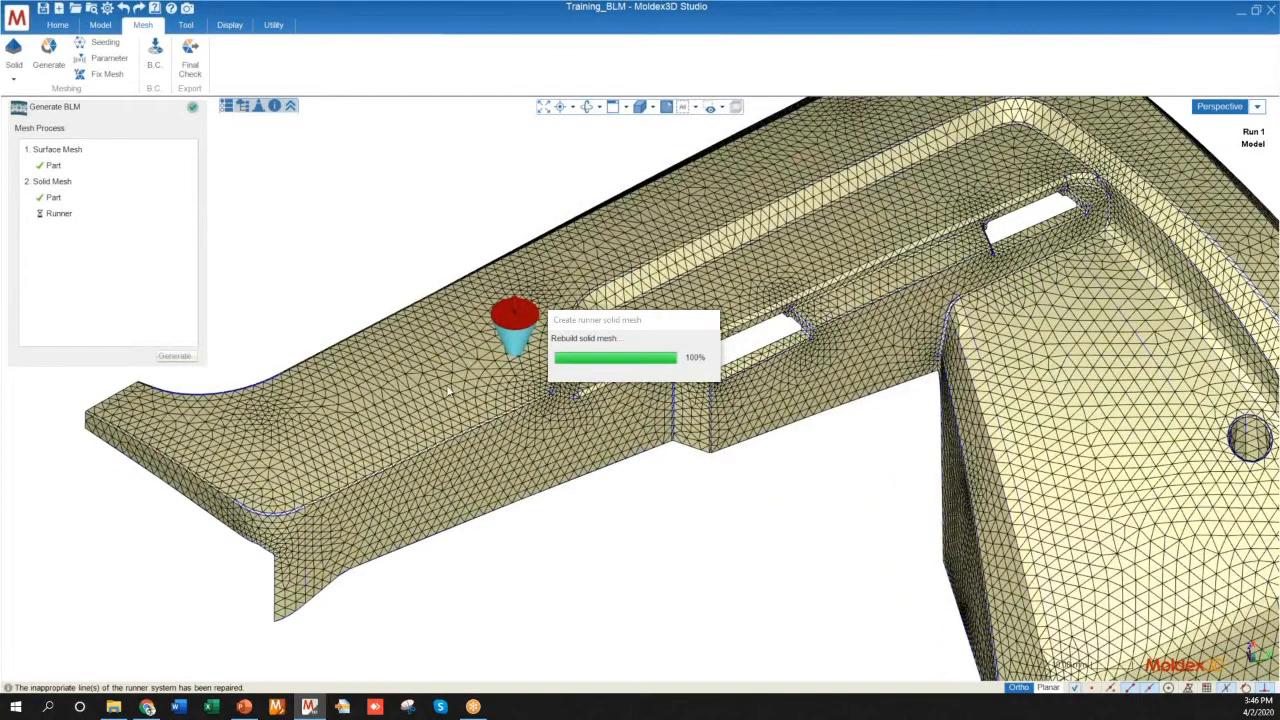
scroll(410, 402, "down", 1)
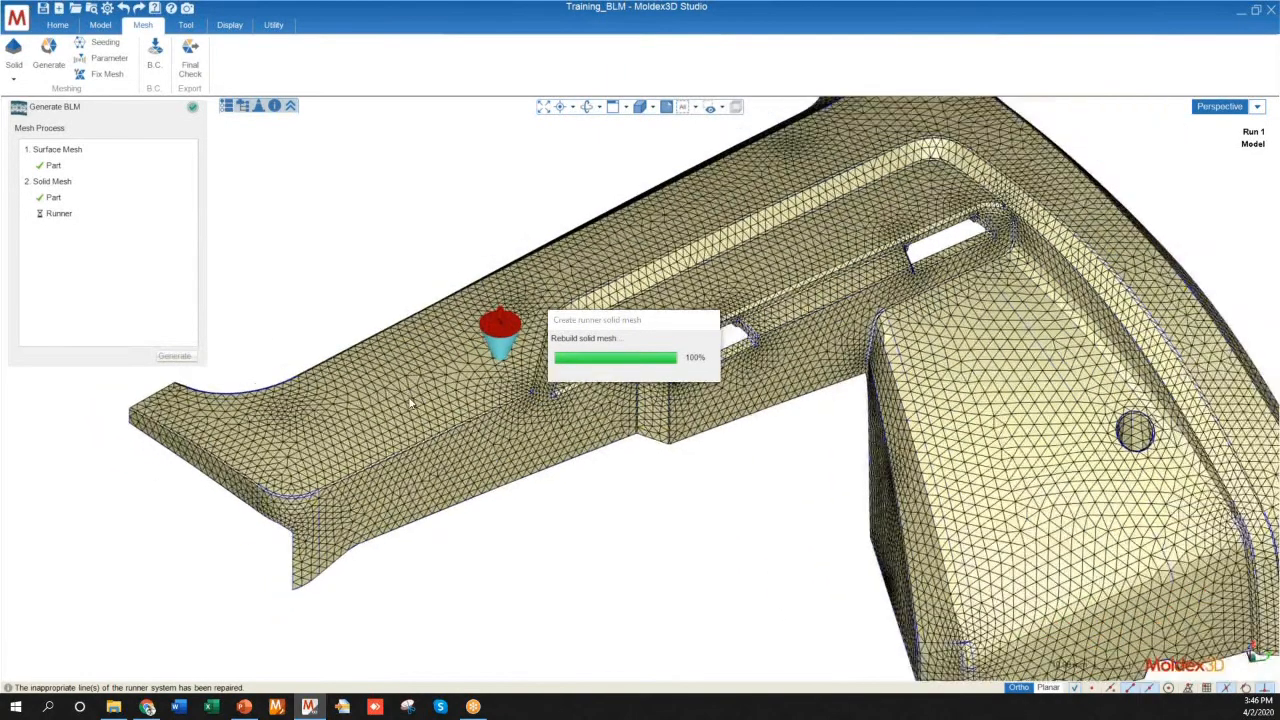
scroll(410, 402, "down", 4)
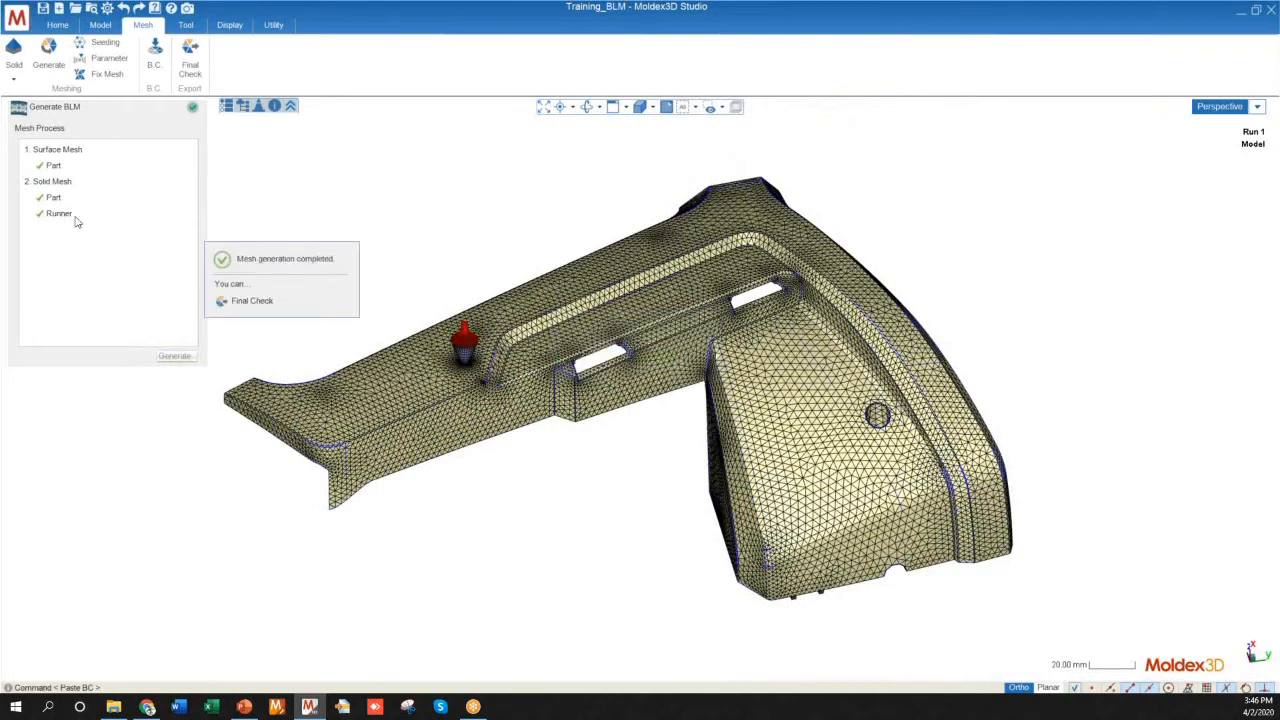
scroll(440, 340, "up", 1)
scroll(440, 340, "up", 8)
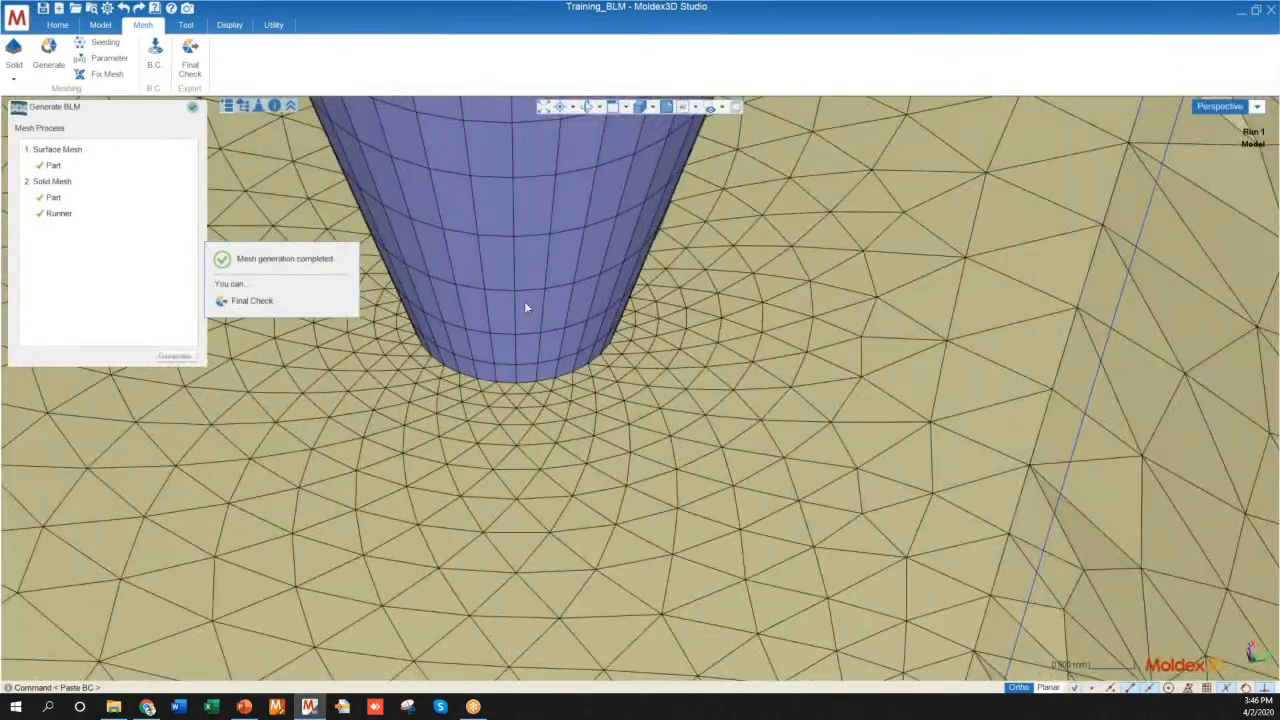
scroll(542, 305, "down", 8)
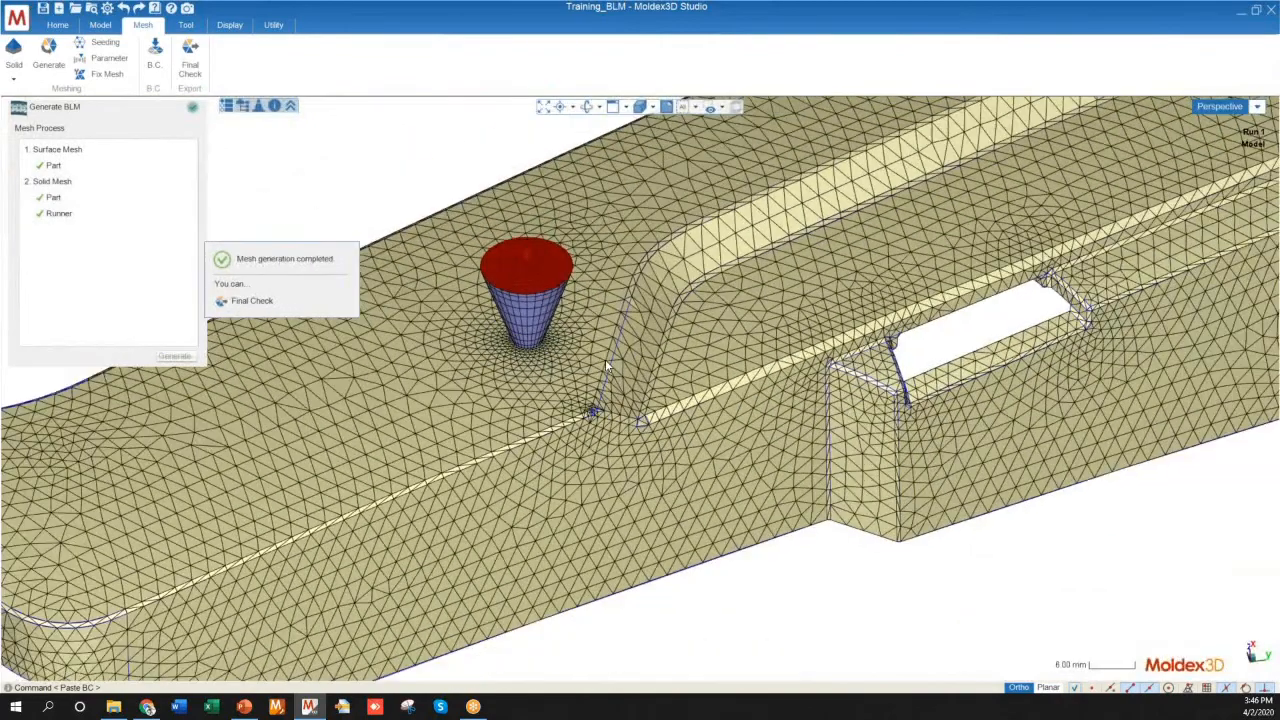
scroll(605, 359, "down", 6)
right_click_drag(595, 364, 575, 392)
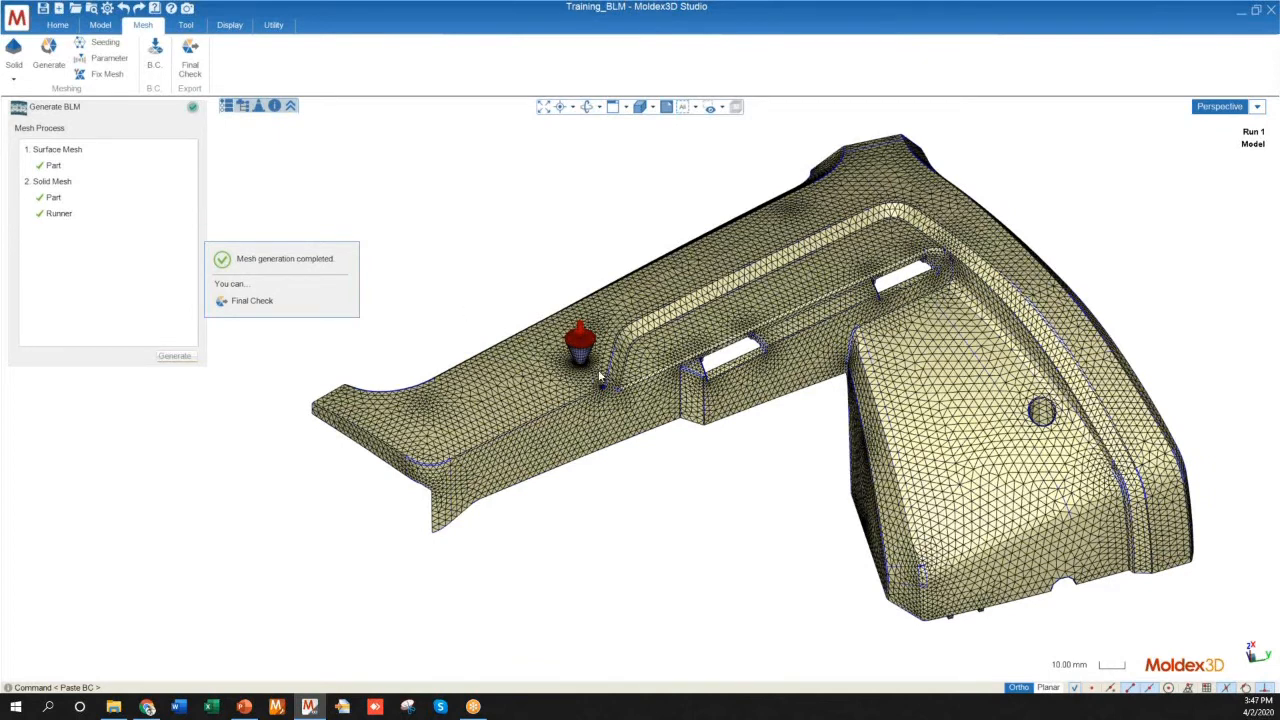
Step: Run the final check on the mesh, review and accept parting direction X relative to the part and gate, and close the result
left_click(250, 302)
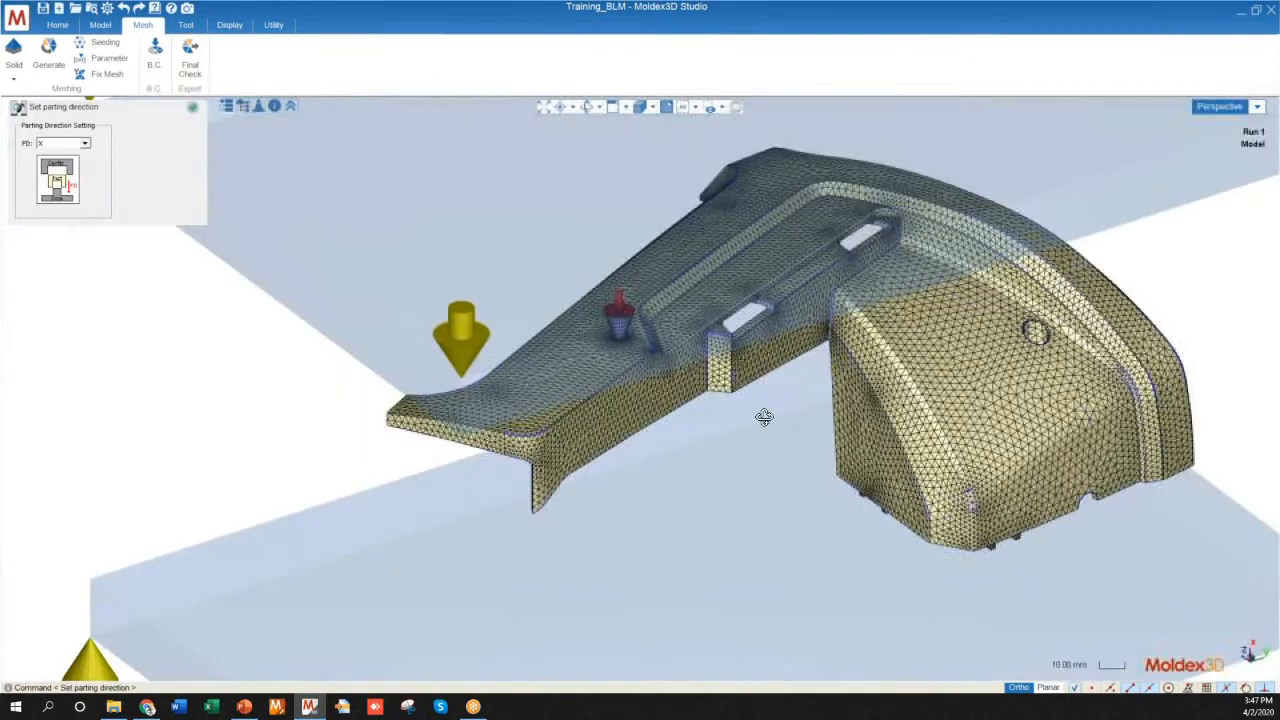
scroll(573, 298, "down", 6)
middle_click_drag(580, 329, 615, 310)
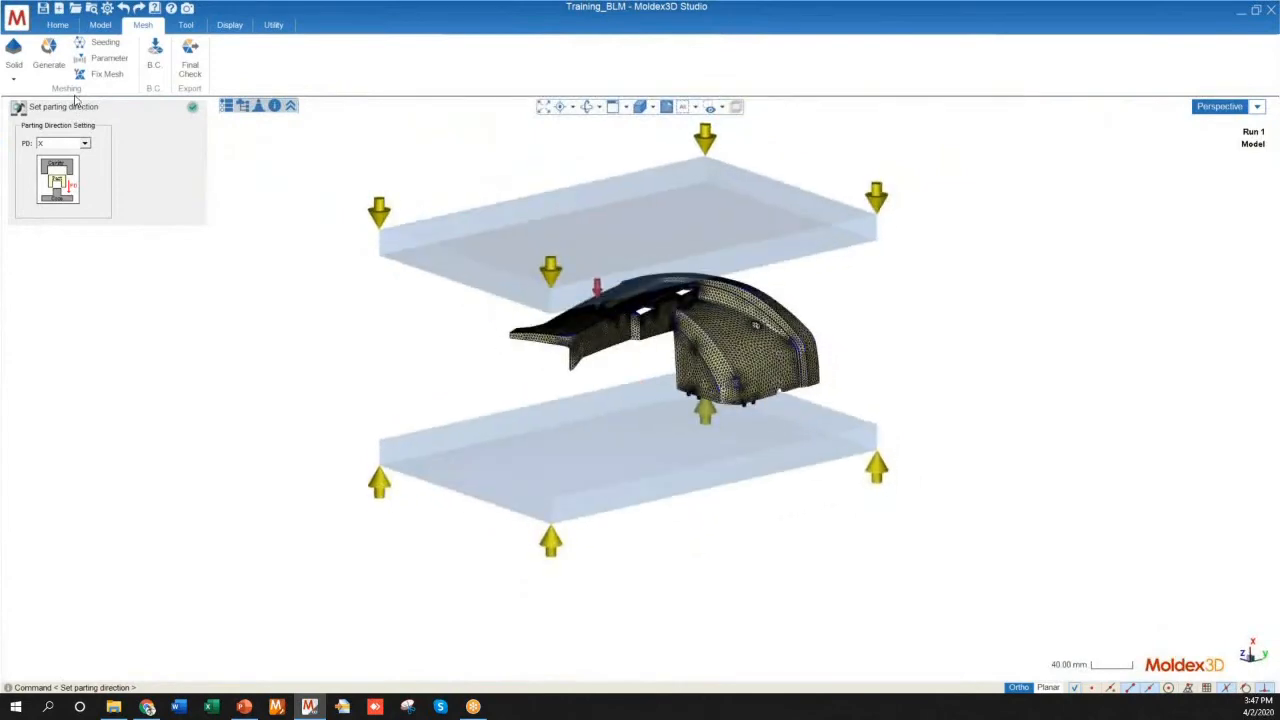
mouse_move(528, 332)
middle_mouse_down()
mouse_move(460, 303)
mouse_move(530, 320)
middle_mouse_up()
scroll(530, 320, "up", 10)
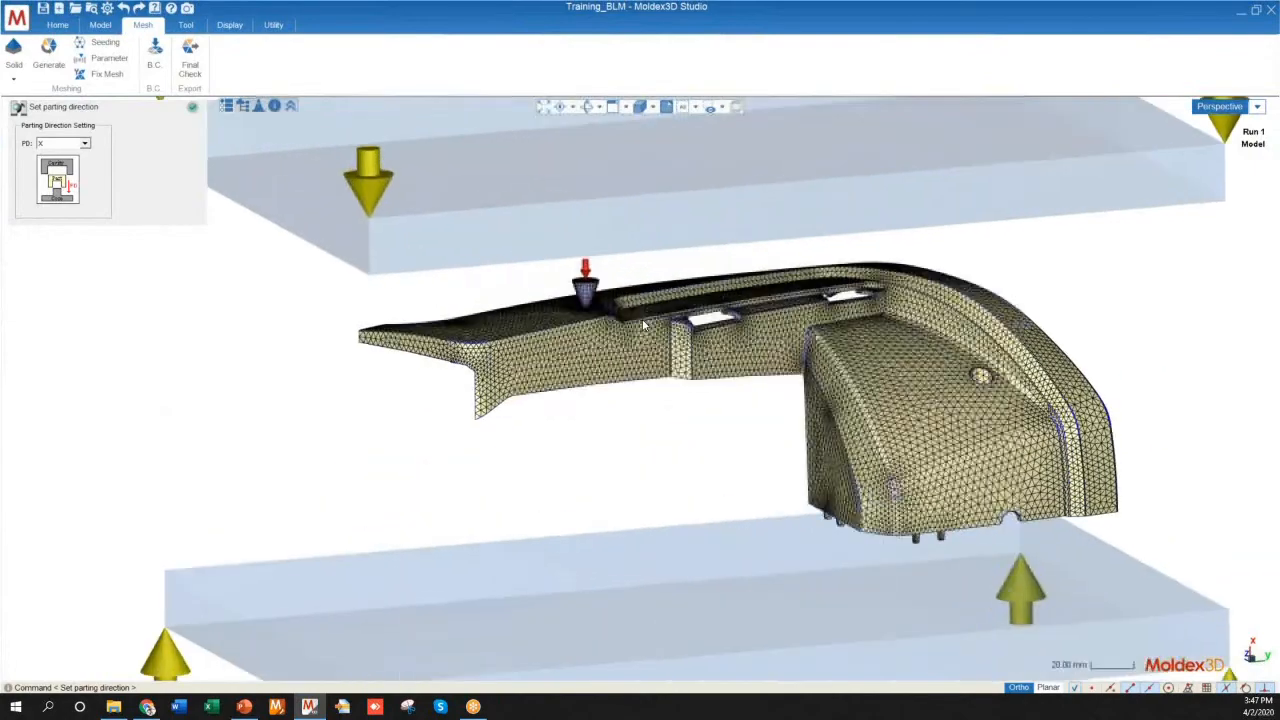
scroll(606, 277, "down", 10)
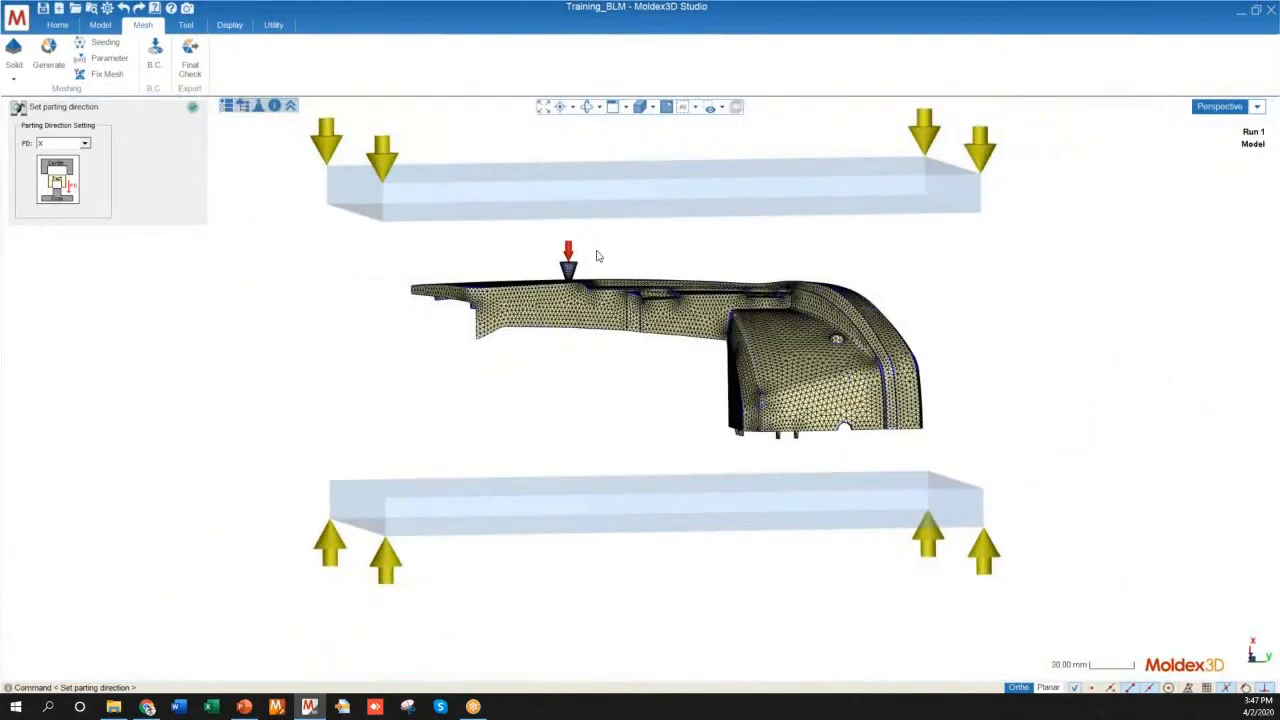
mouse_move(566, 349)
middle_mouse_down()
mouse_move(711, 366)
mouse_move(729, 381)
mouse_move(684, 337)
mouse_move(577, 343)
mouse_move(603, 277)
middle_mouse_up()
scroll(603, 277, "up", 5)
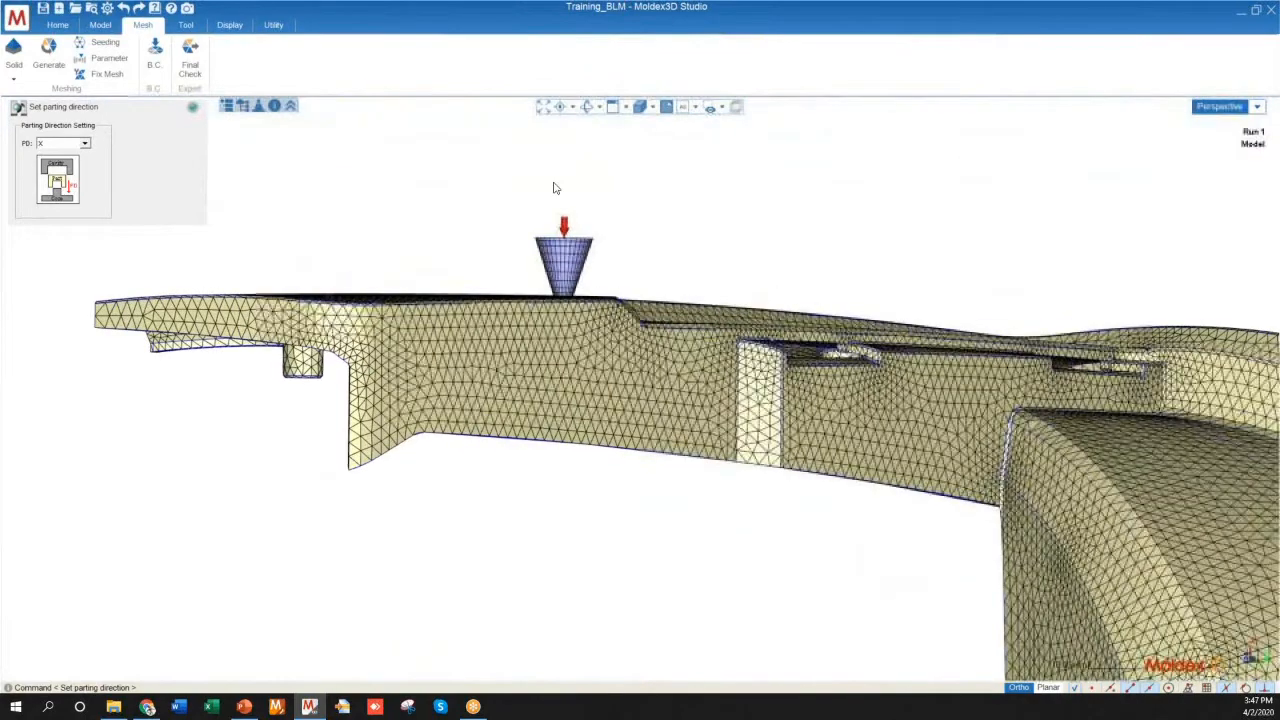
scroll(611, 302, "down", 6)
middle_click_drag(463, 329, 482, 385)
left_click(192, 106)
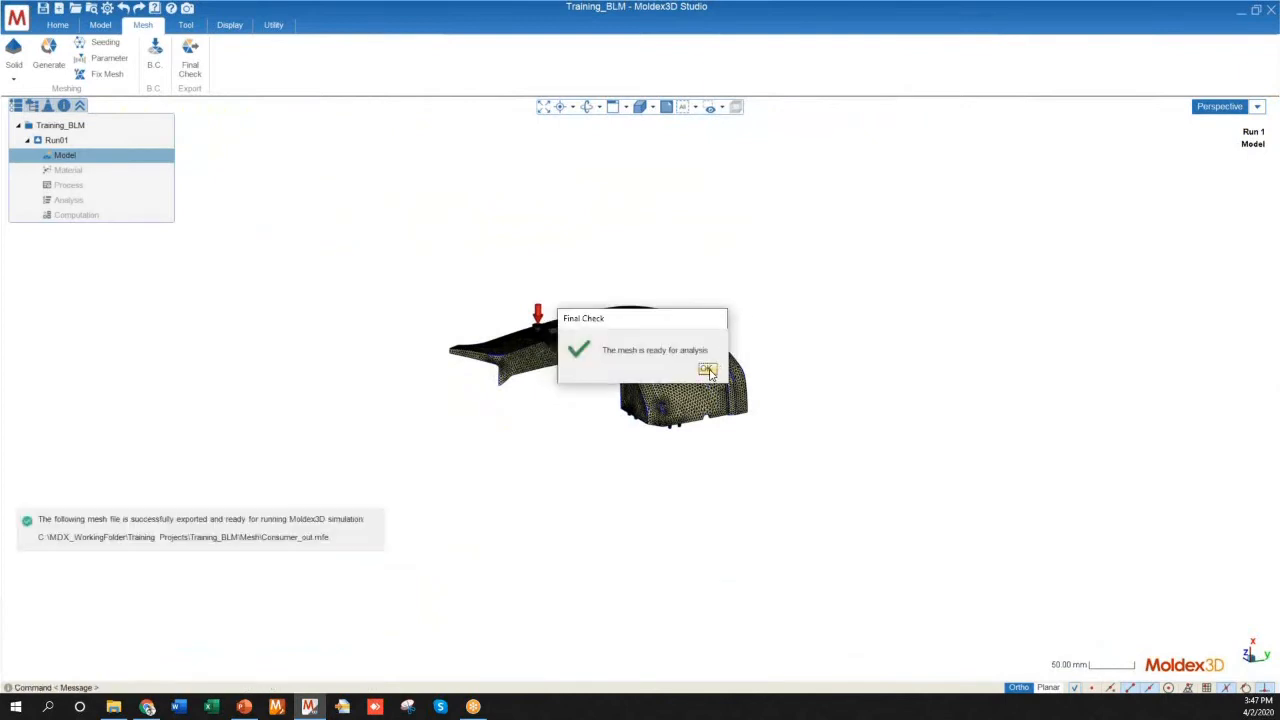
left_click(707, 371)
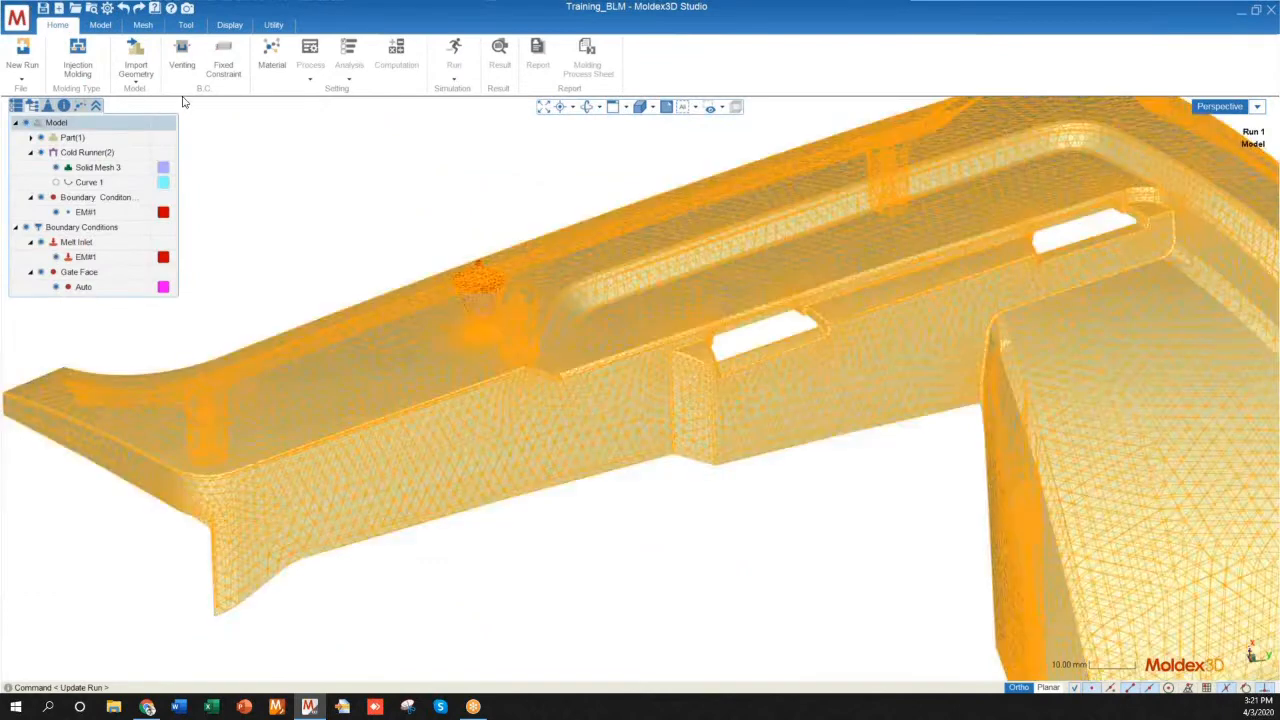
Step: Open the Material Wizard from the material choices for melt inlet EM#1
left_click(275, 58)
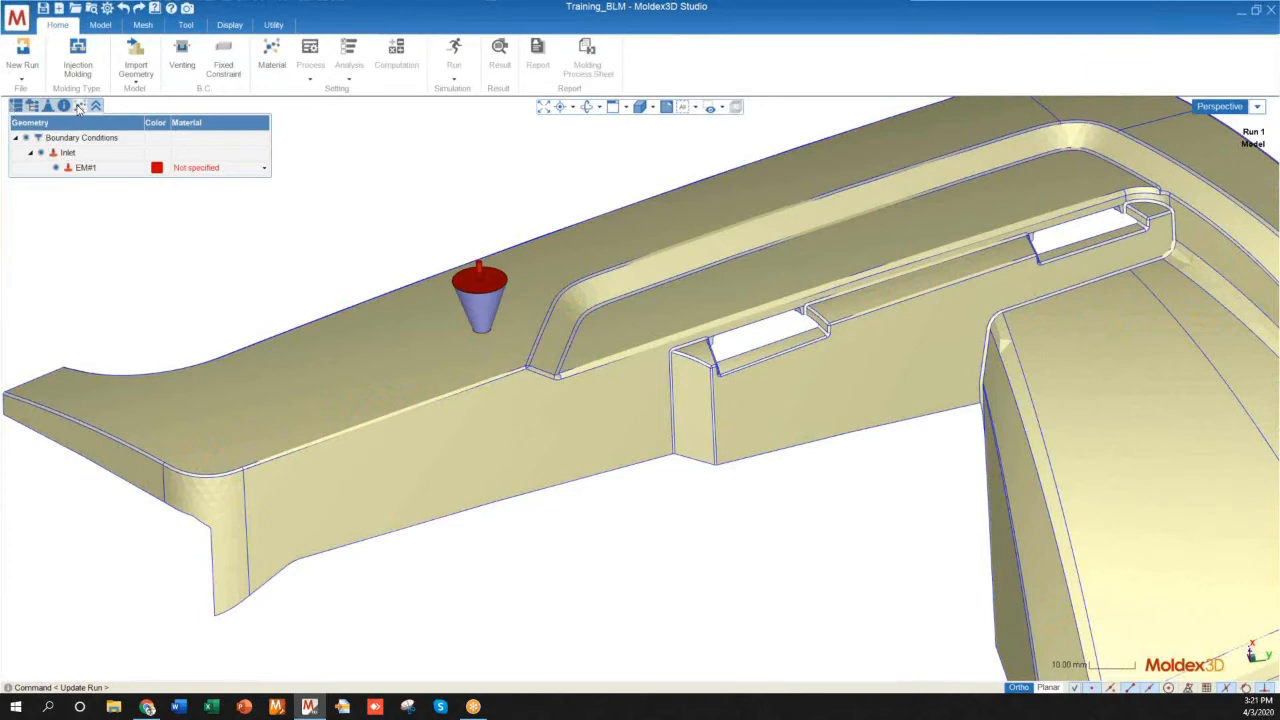
left_click(166, 164)
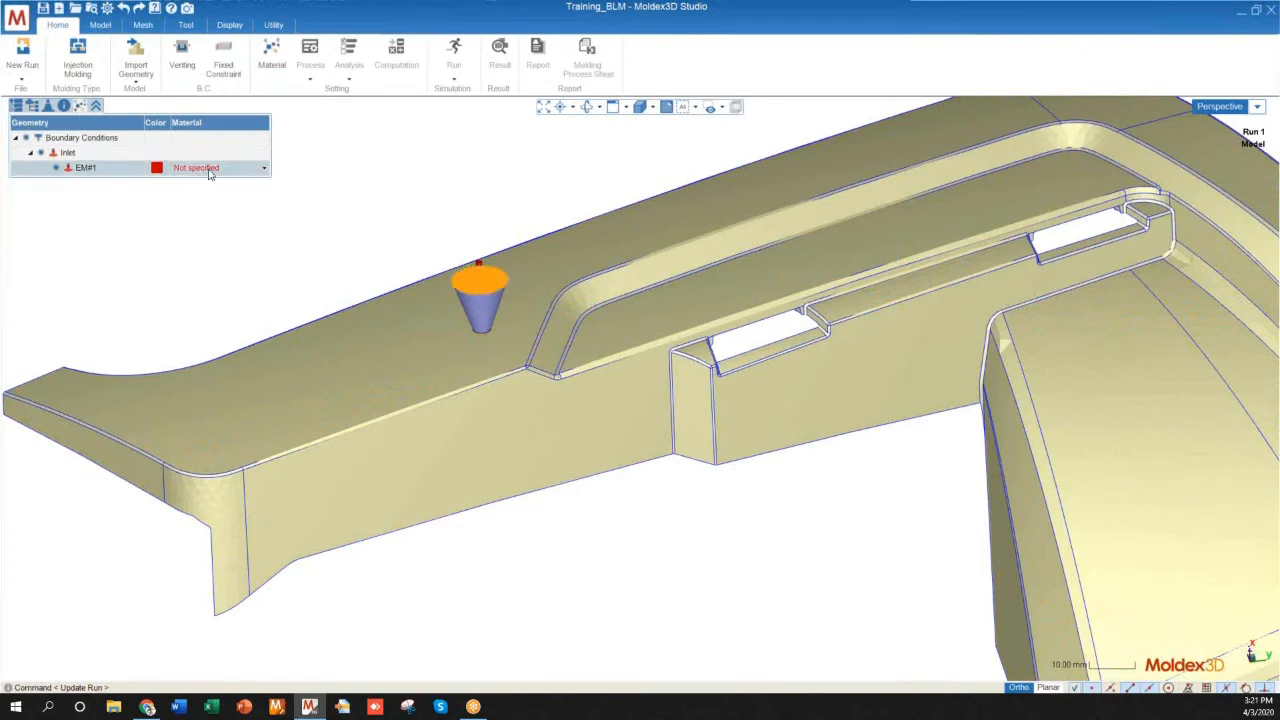
left_click(210, 171)
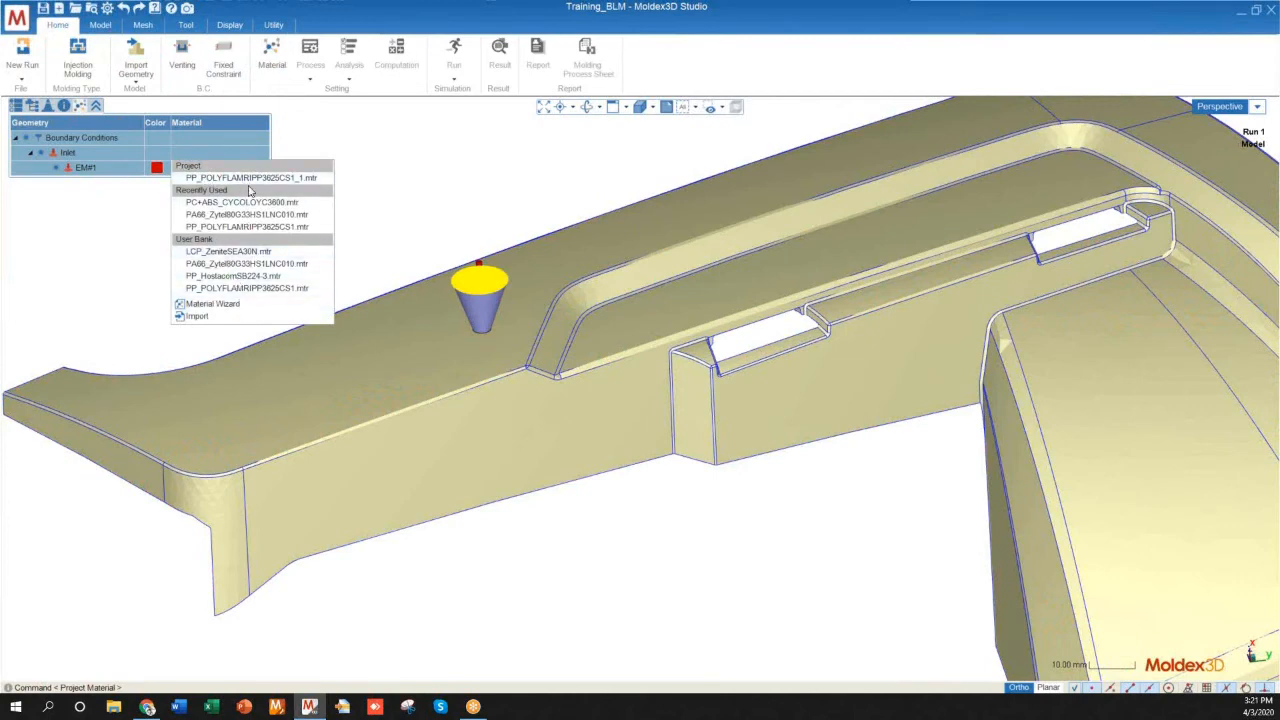
left_click(214, 304)
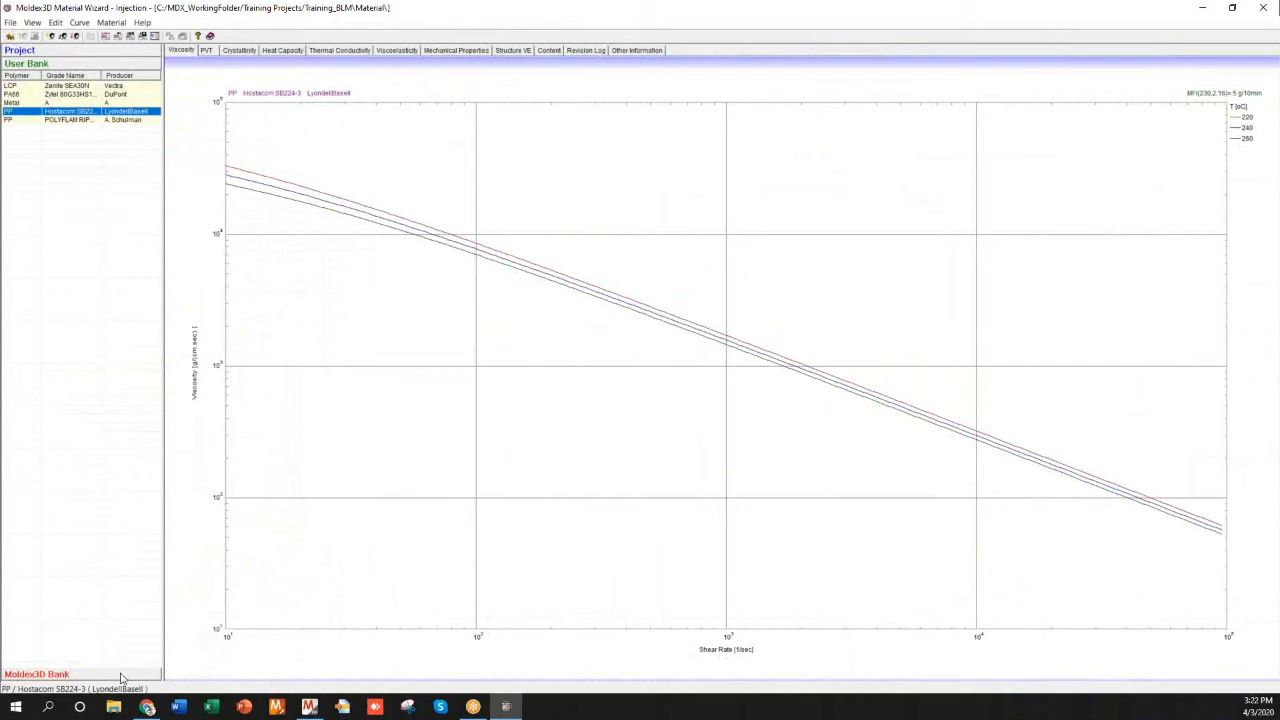
Step: Browse the Moldex3D Bank, including the PA family, and add A. Schulman's PP grade POLYFLAM RIPP 3625 CS1 to the project
left_click(120, 676)
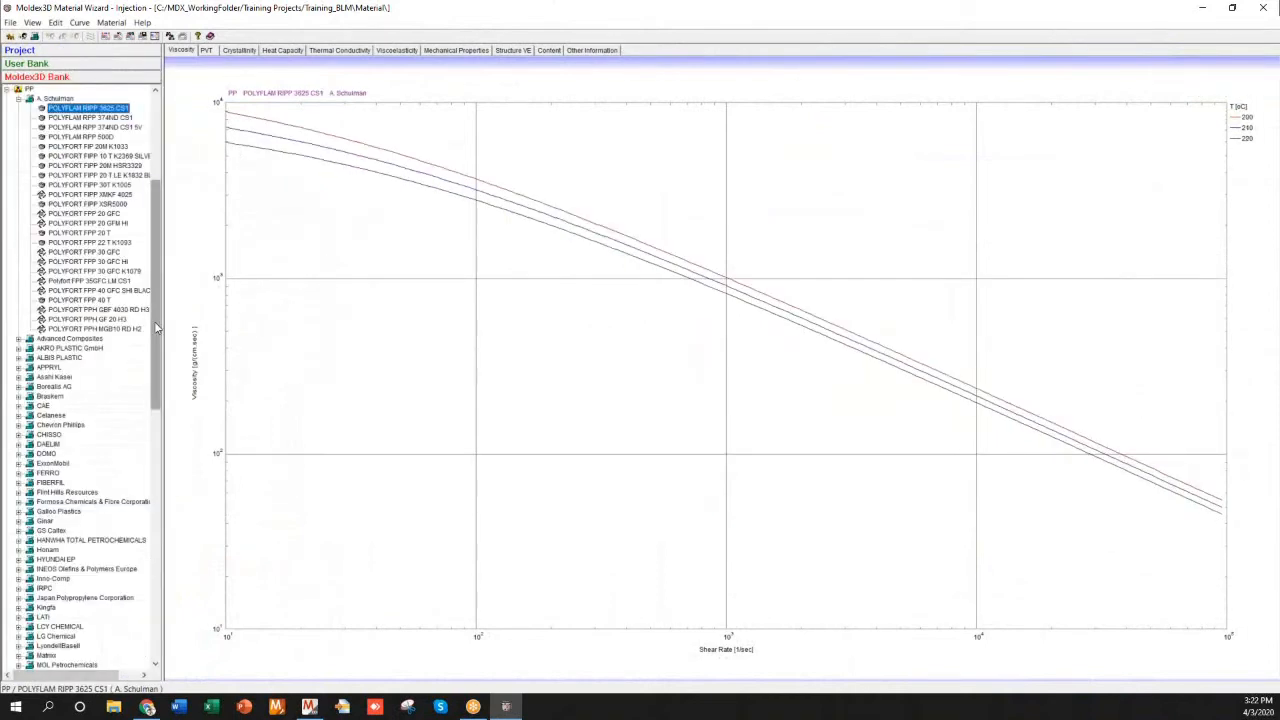
left_click_drag(155, 327, 148, 232)
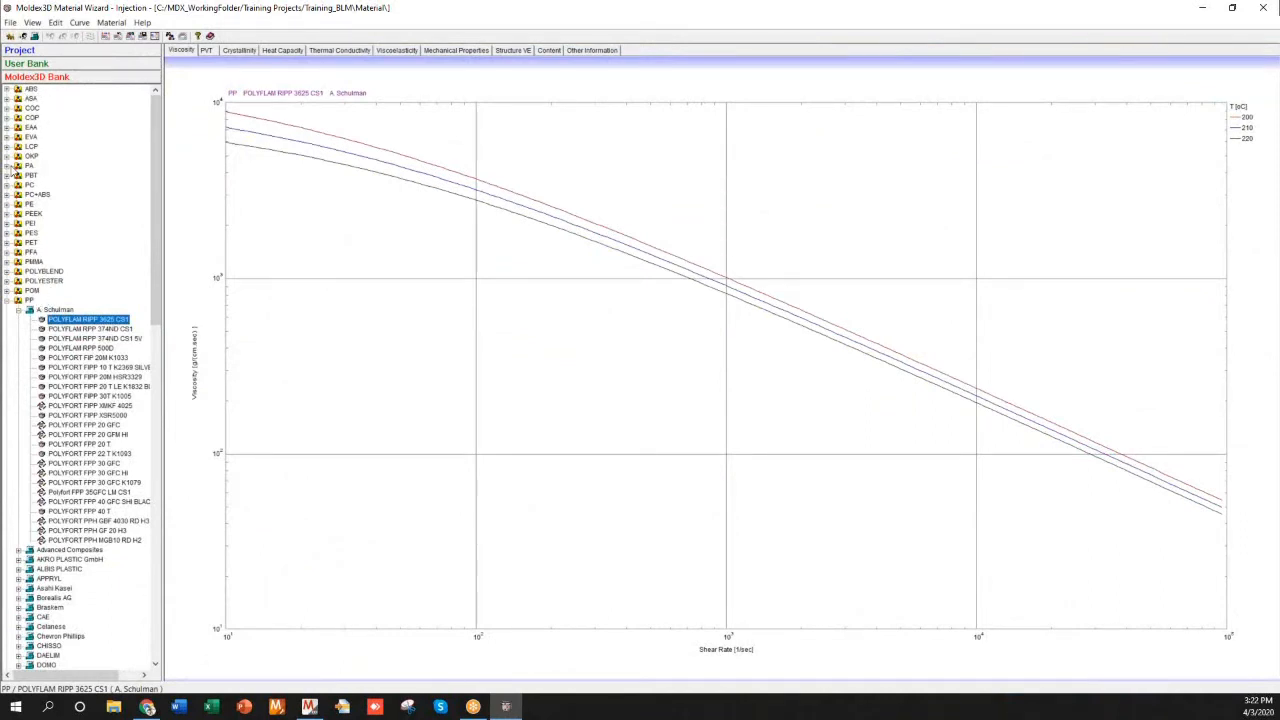
left_click(7, 166)
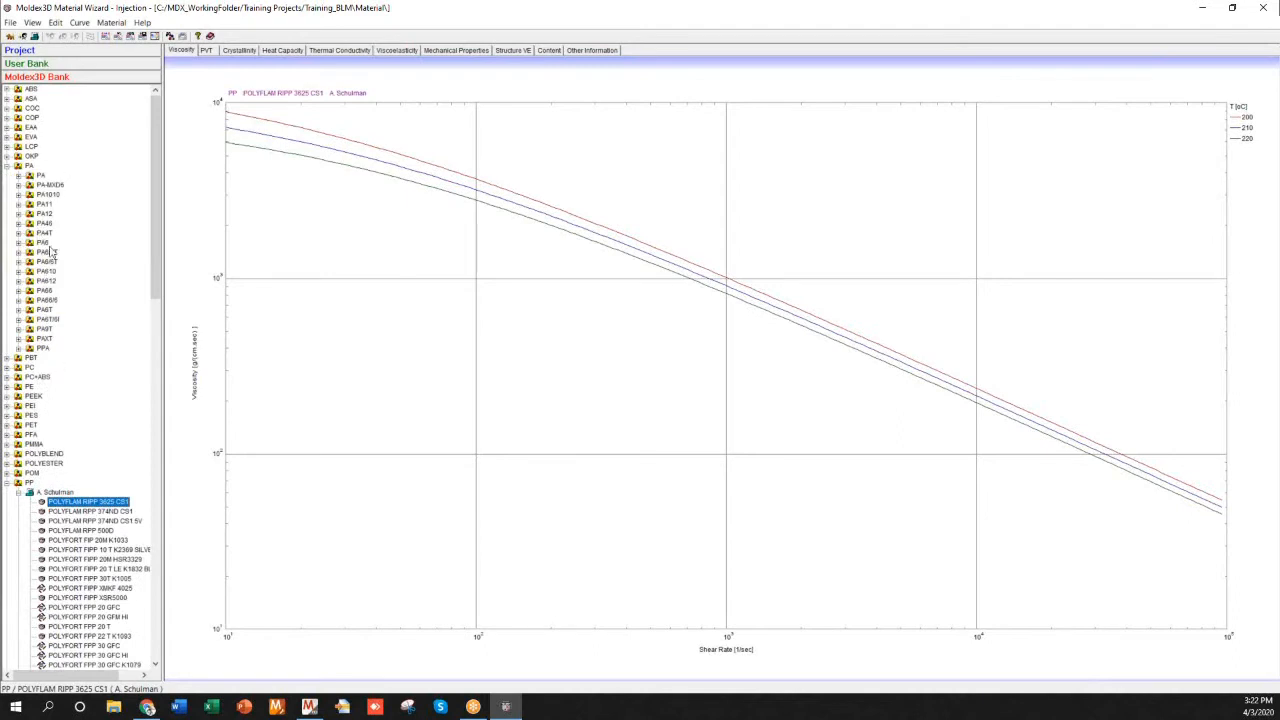
left_click(8, 166)
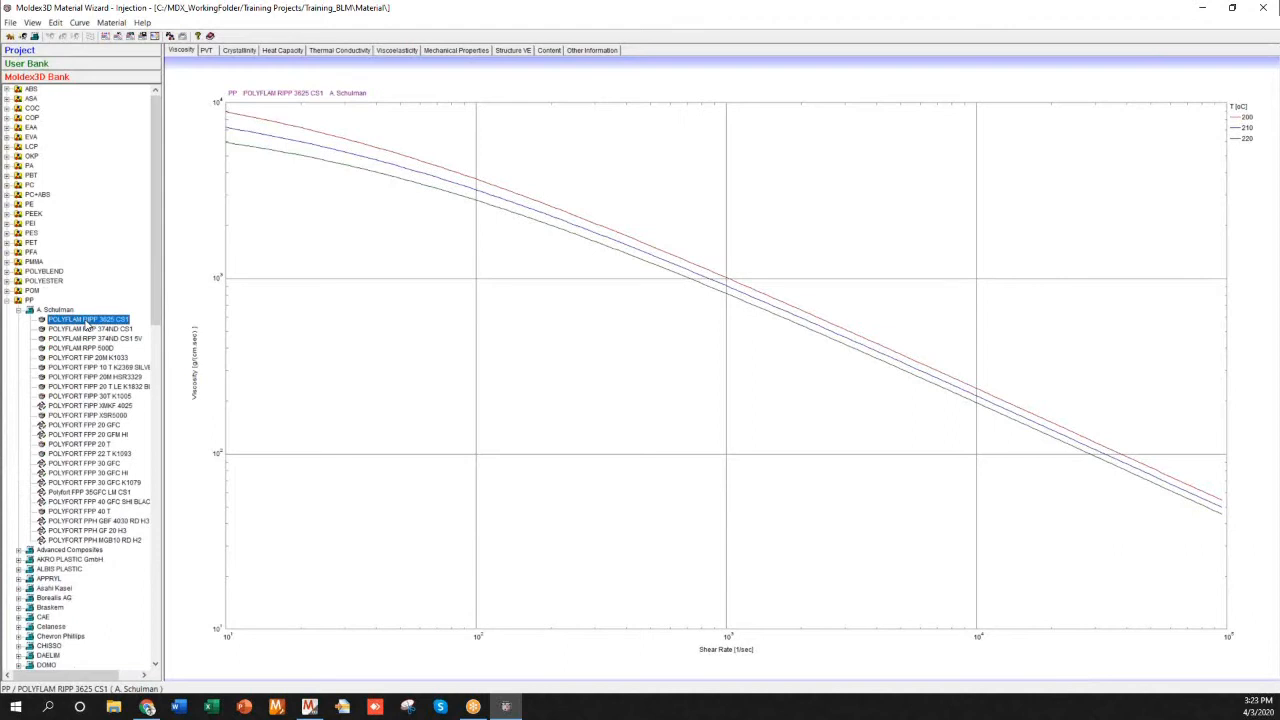
double_click(88, 324)
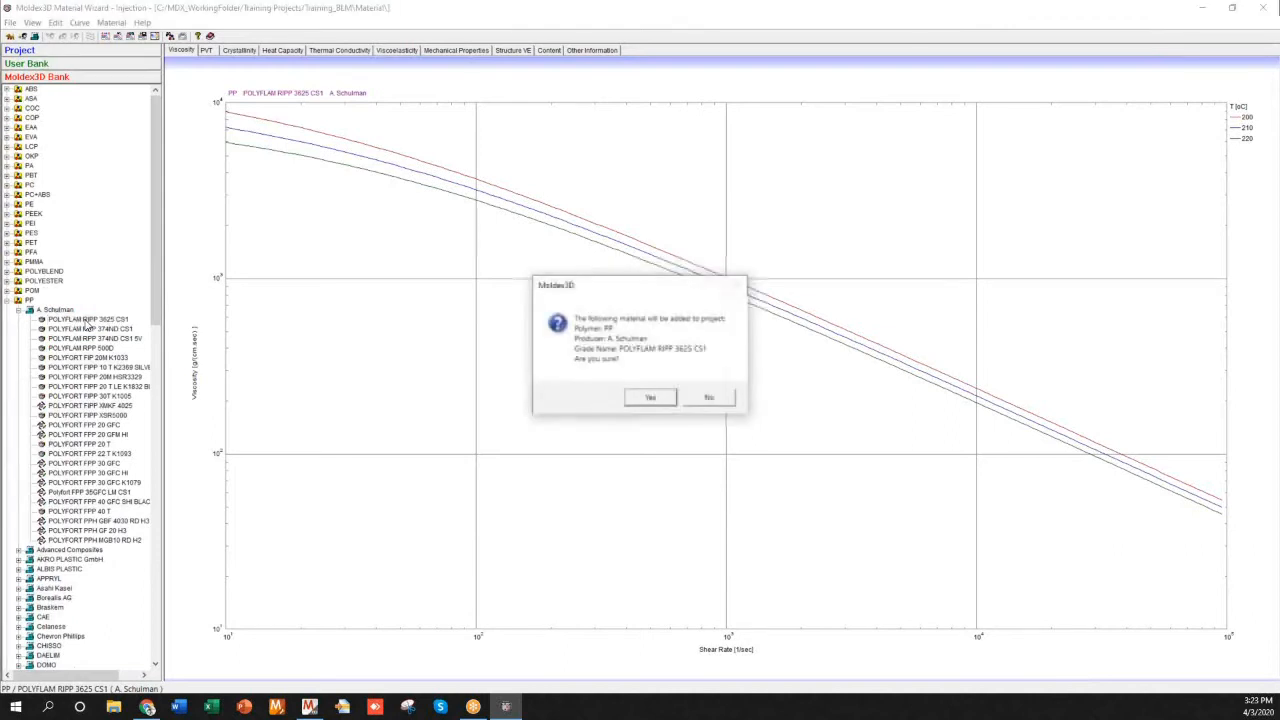
left_click(650, 398)
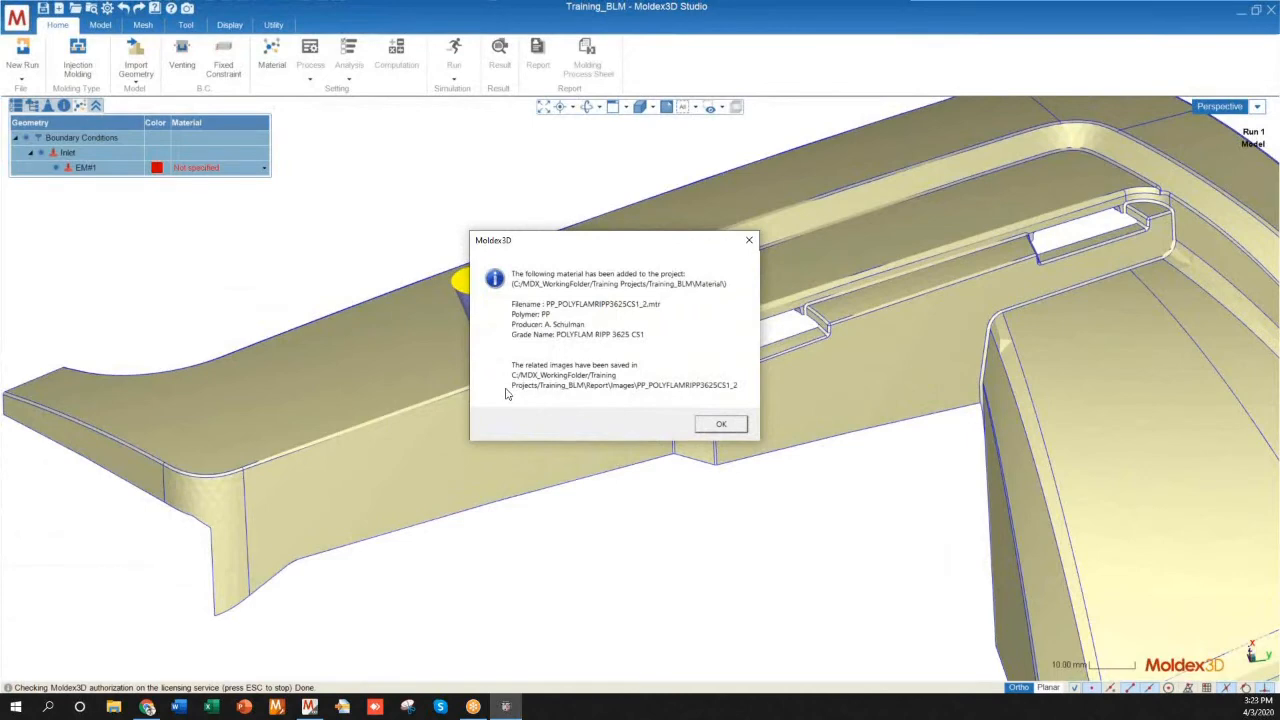
left_click(721, 424)
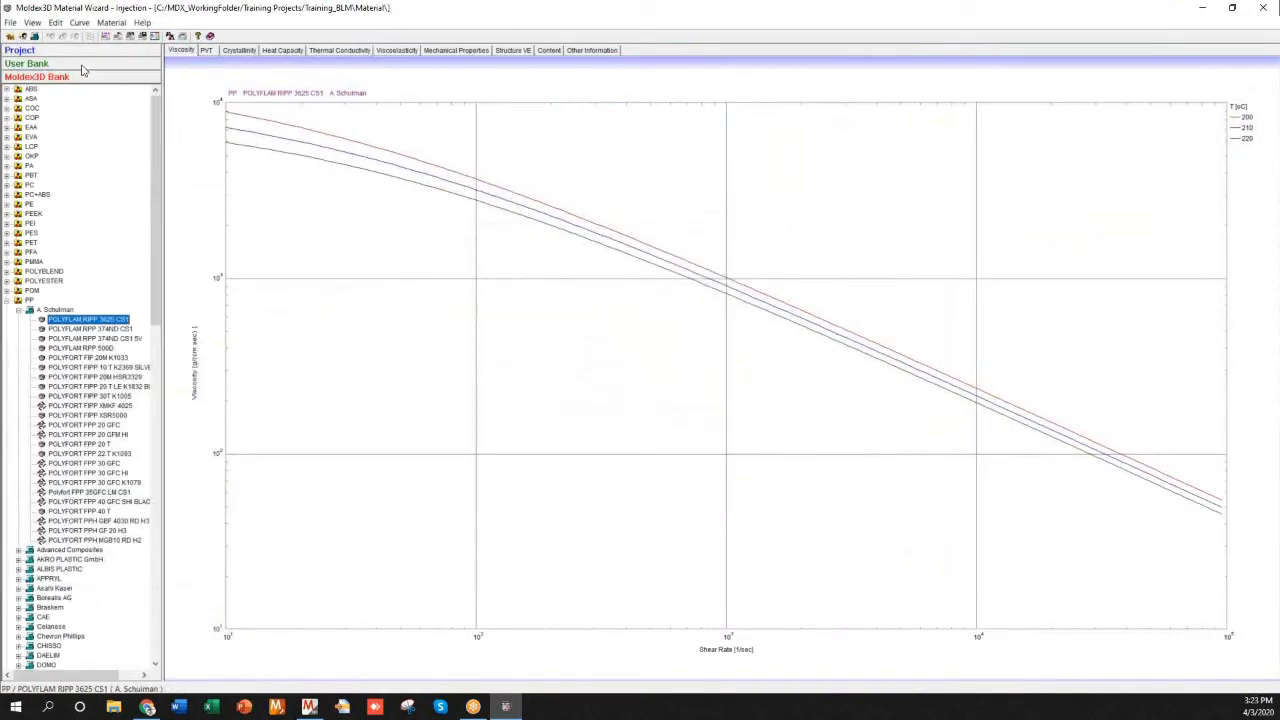
Step: Check the entry PP_POLYFLAMRIPP3625CS1_2.mtr in the project's material list and close the Material Wizard
left_click(35, 55)
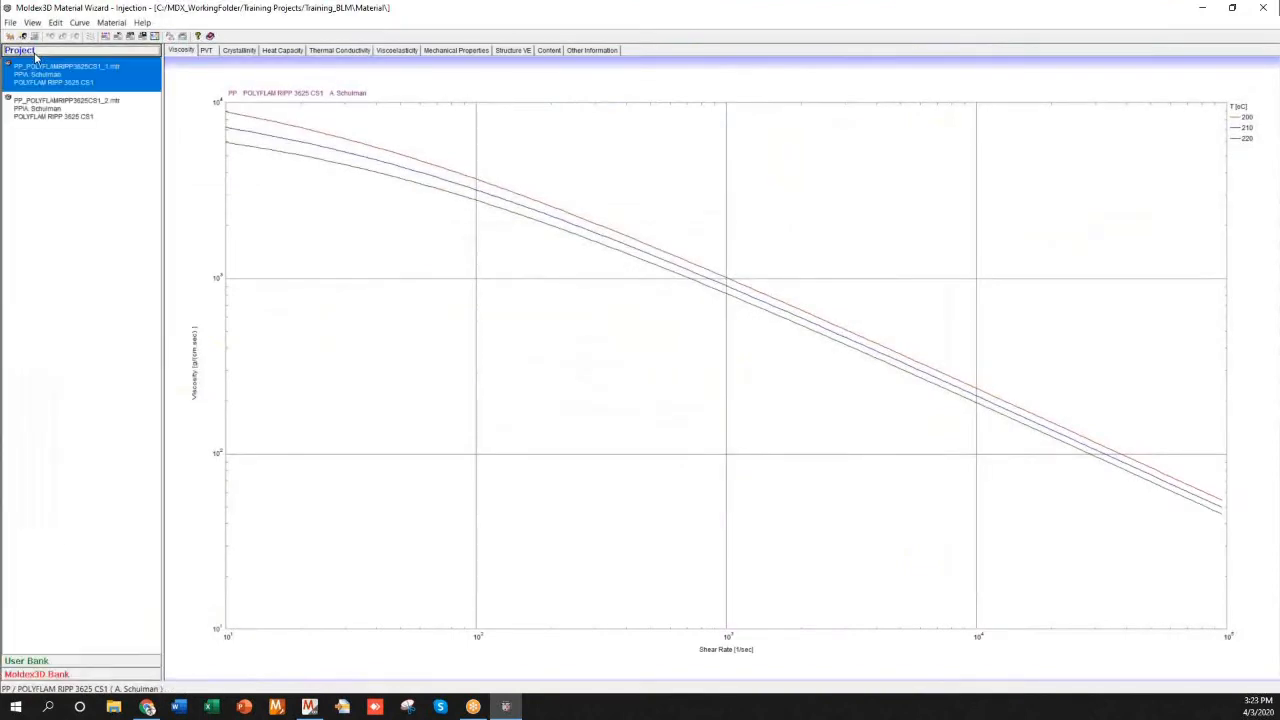
left_click(73, 105)
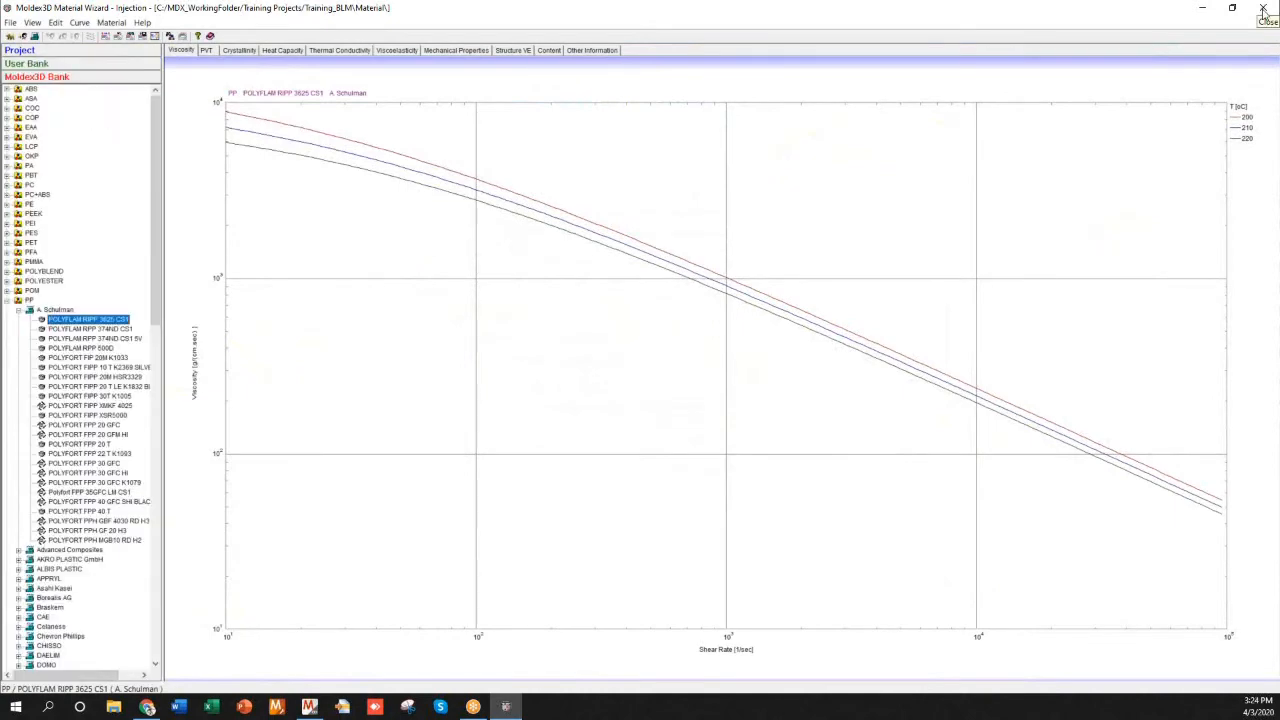
left_click(1263, 12)
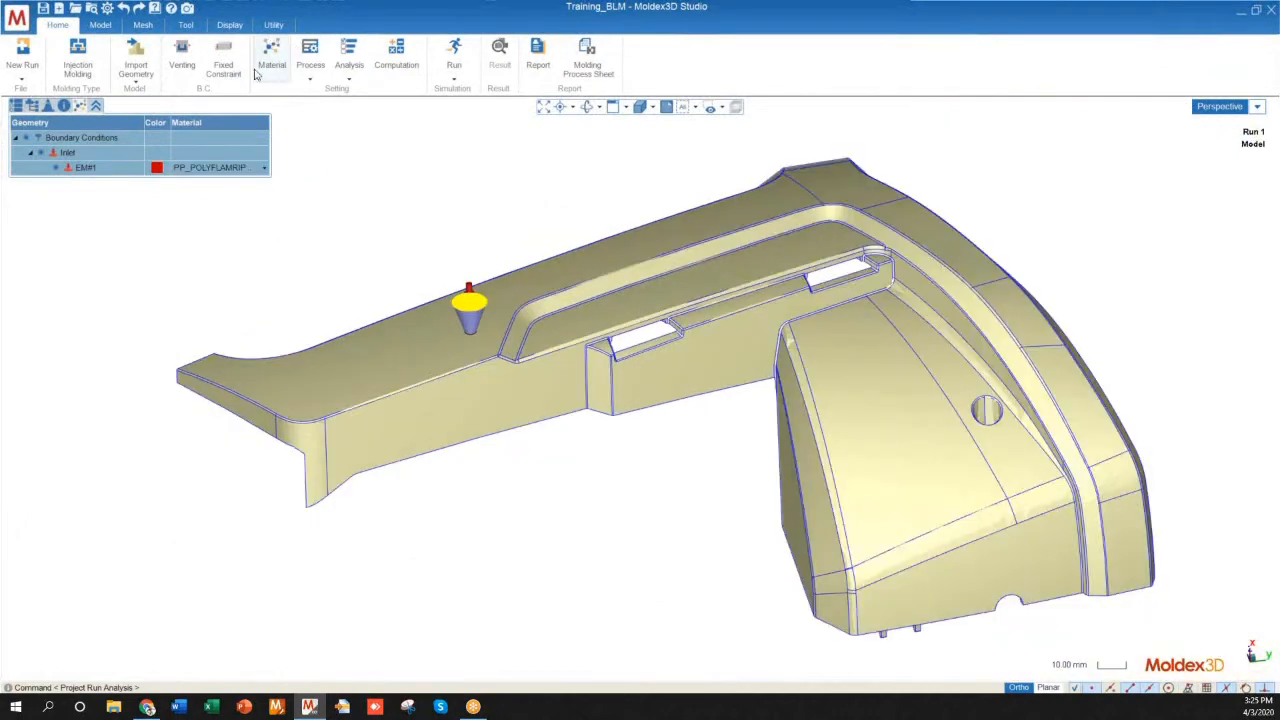
Step: Set the run's analysis sequence to Quick Flow -Fq
left_click(352, 68)
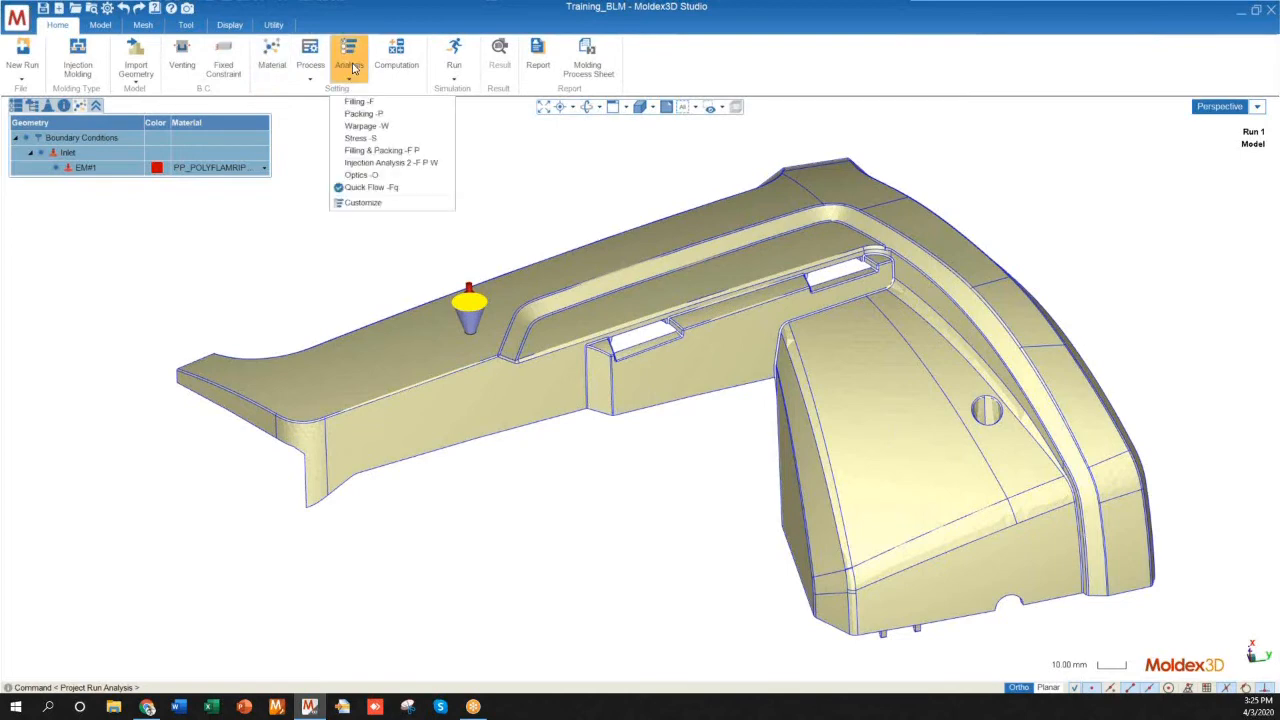
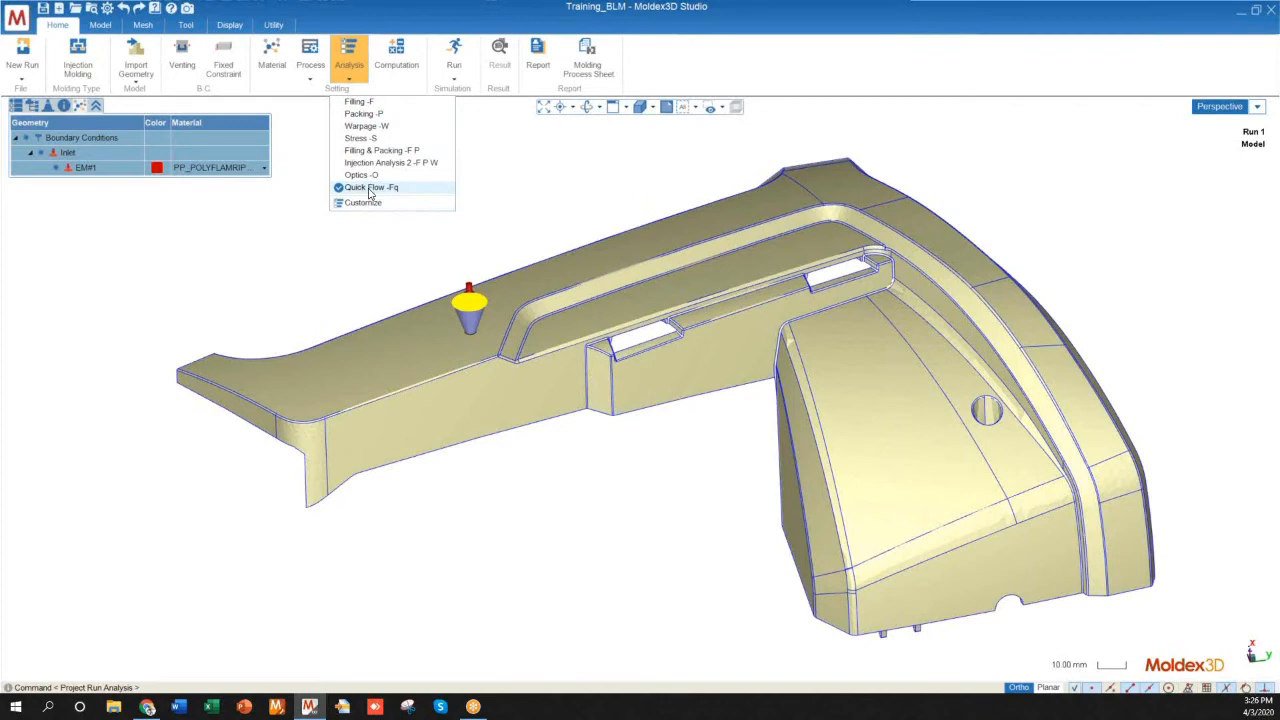
left_click(371, 188)
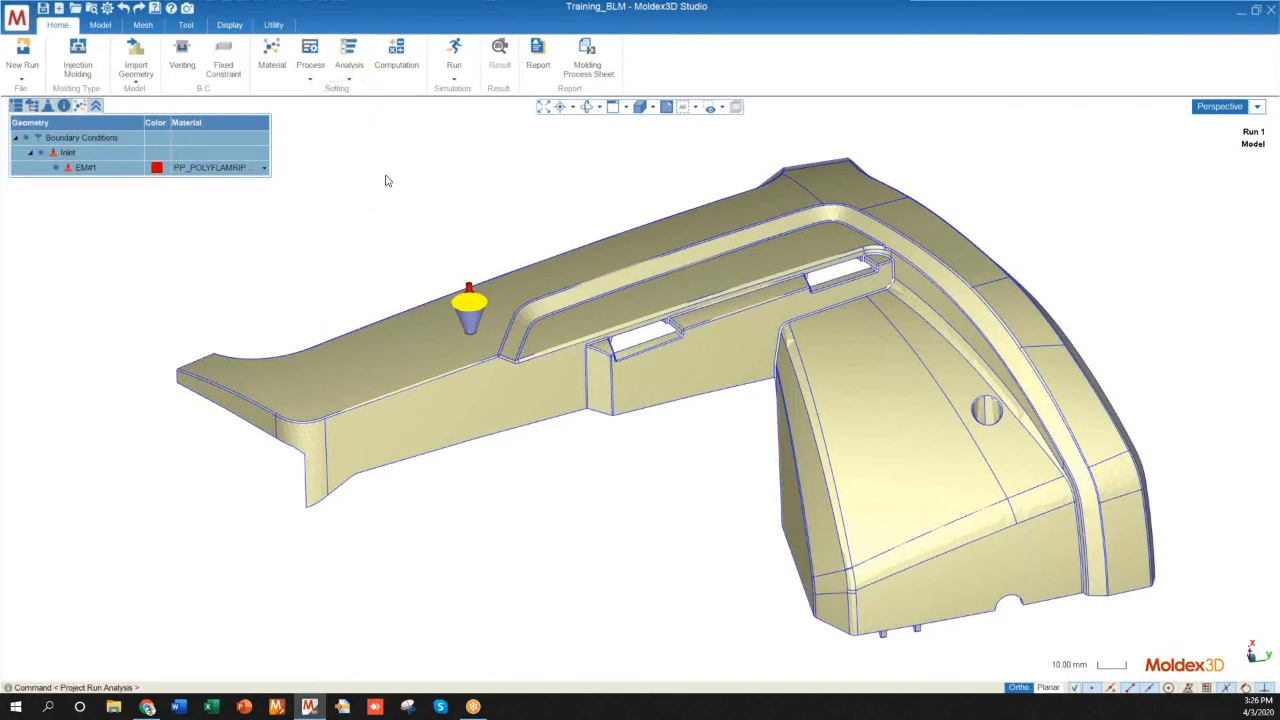
Step: Start the Quick Flow simulation of Run 1 and reposition the Computing Manager window
left_click(455, 80)
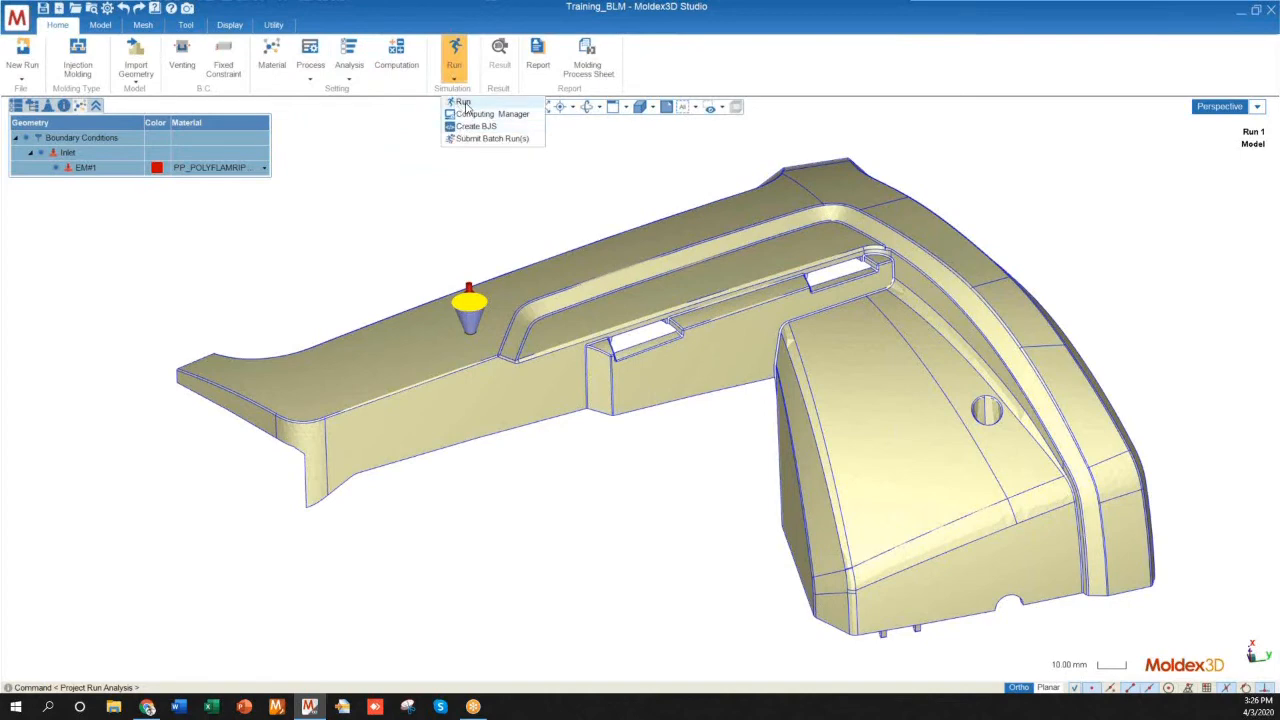
left_click(463, 103)
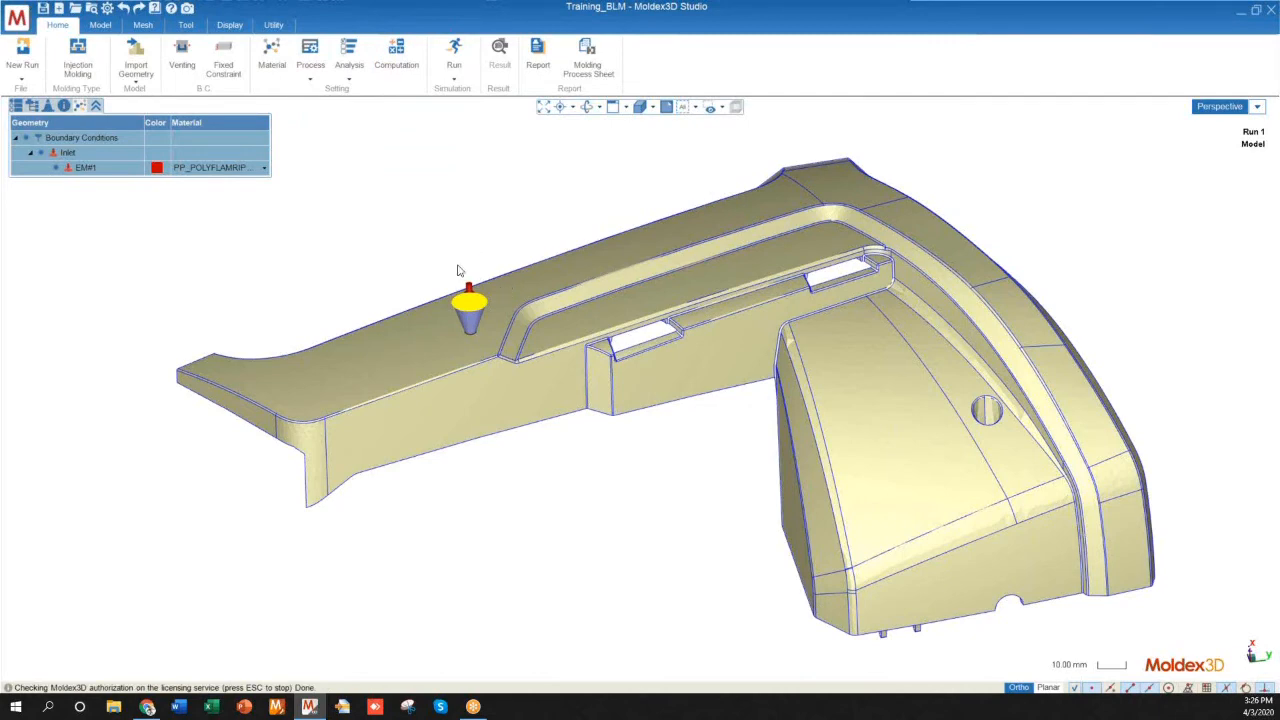
left_click_drag(629, 148, 584, 152)
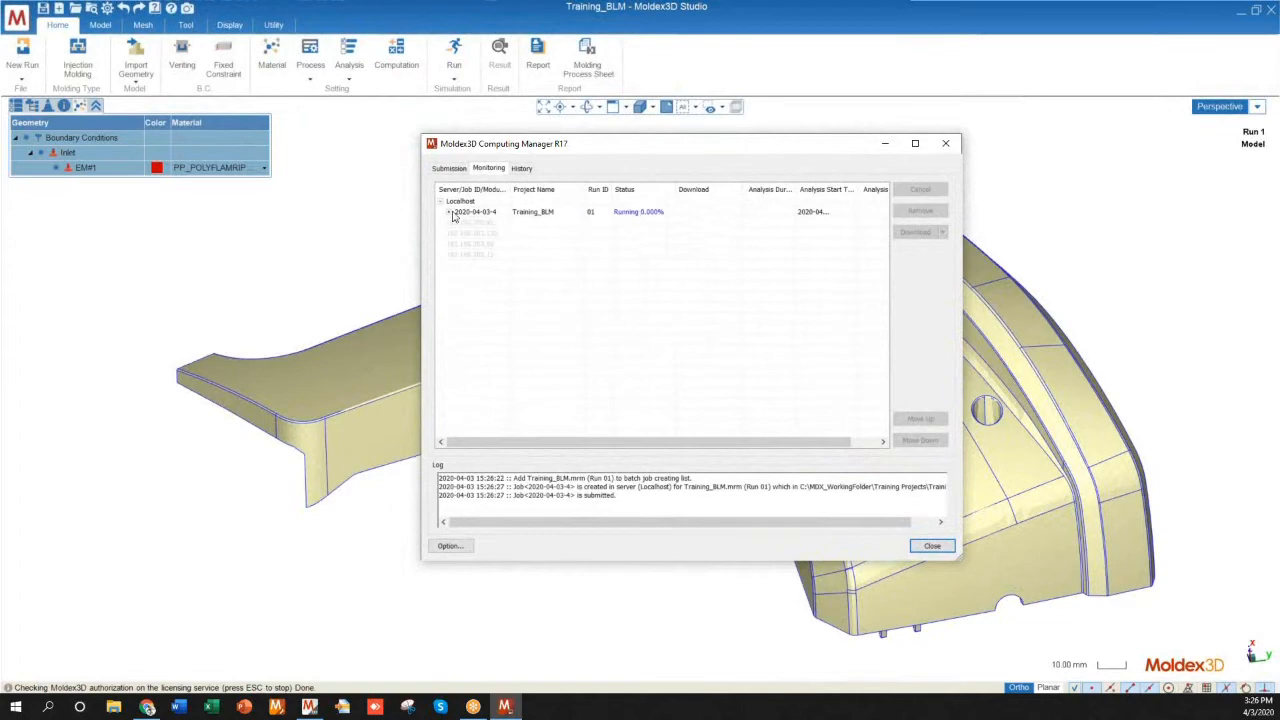
Step: Expand the Training_BLM job, widen the columns to monitor its Quick Flow task, and minimize the Computing Manager
left_click(449, 213)
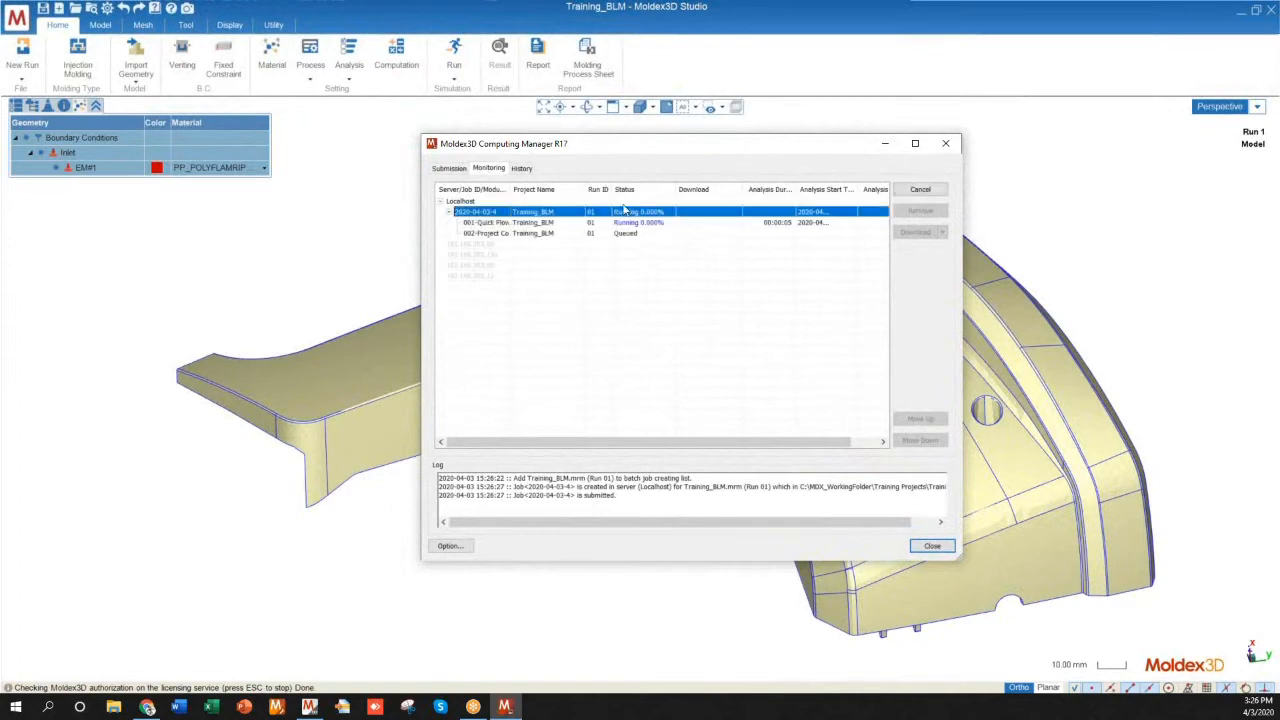
left_click_drag(509, 189, 549, 189)
left_click(493, 225)
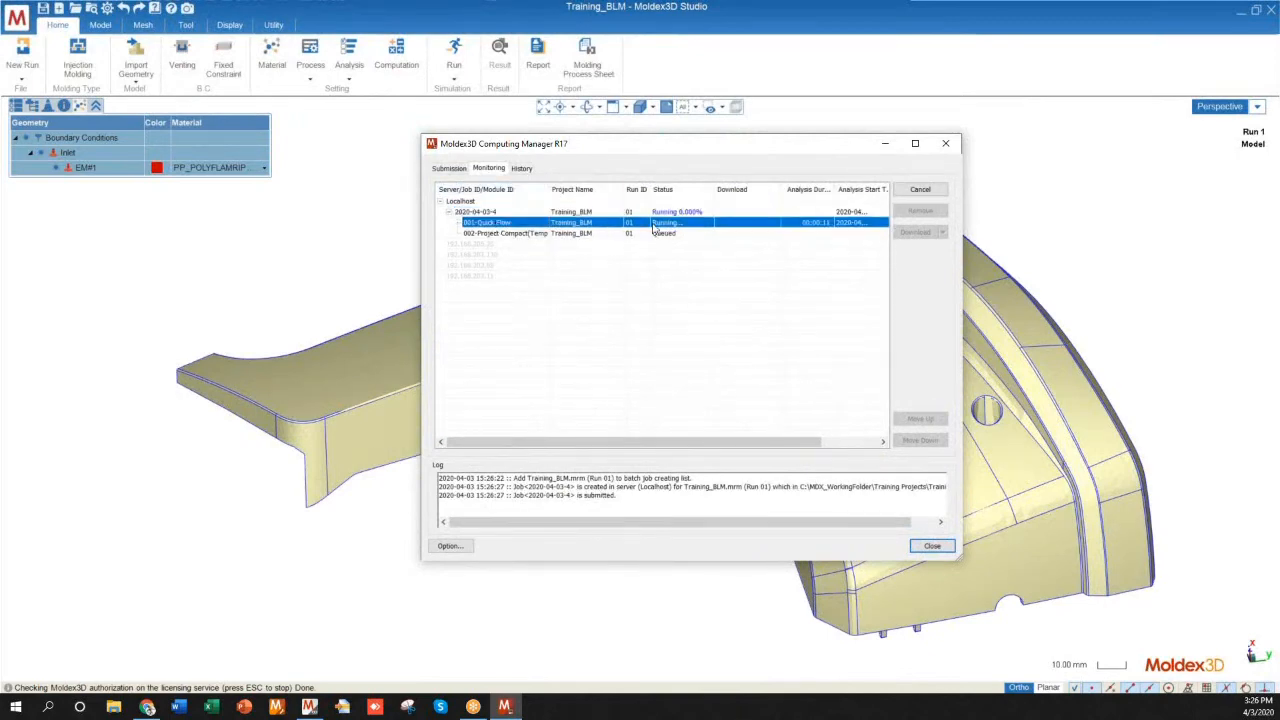
left_click_drag(714, 189, 746, 193)
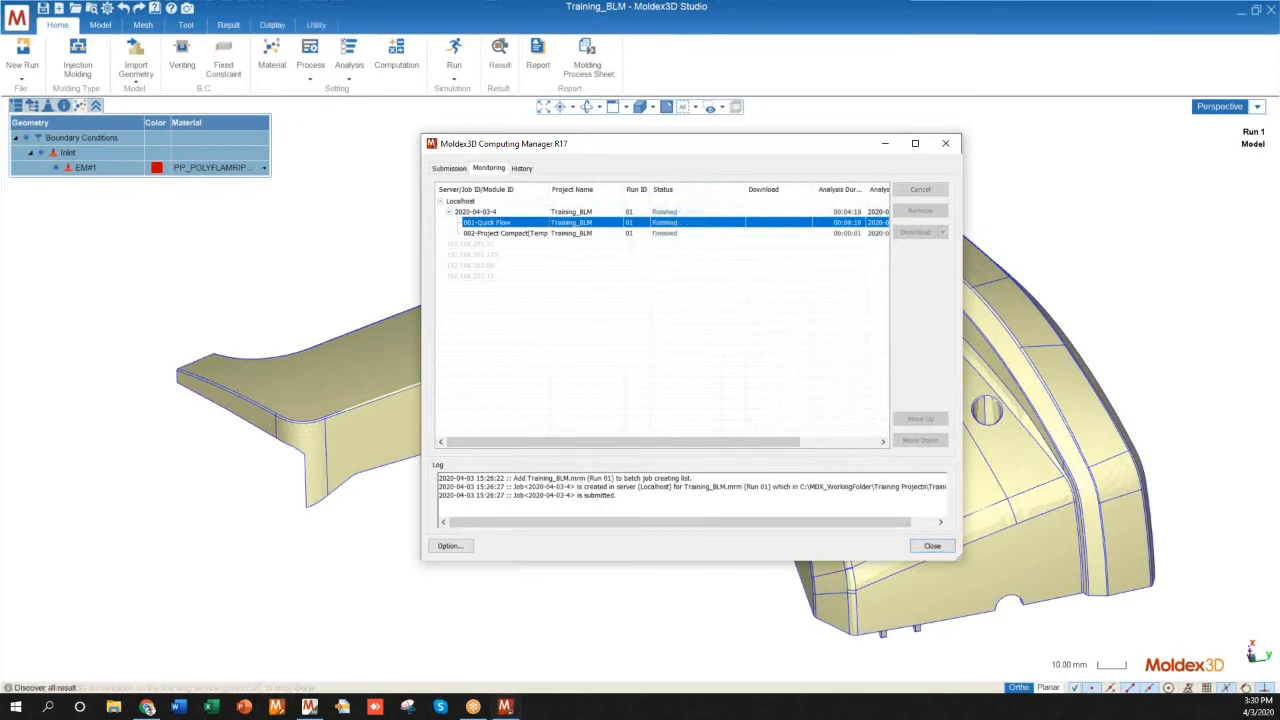
left_click(885, 145)
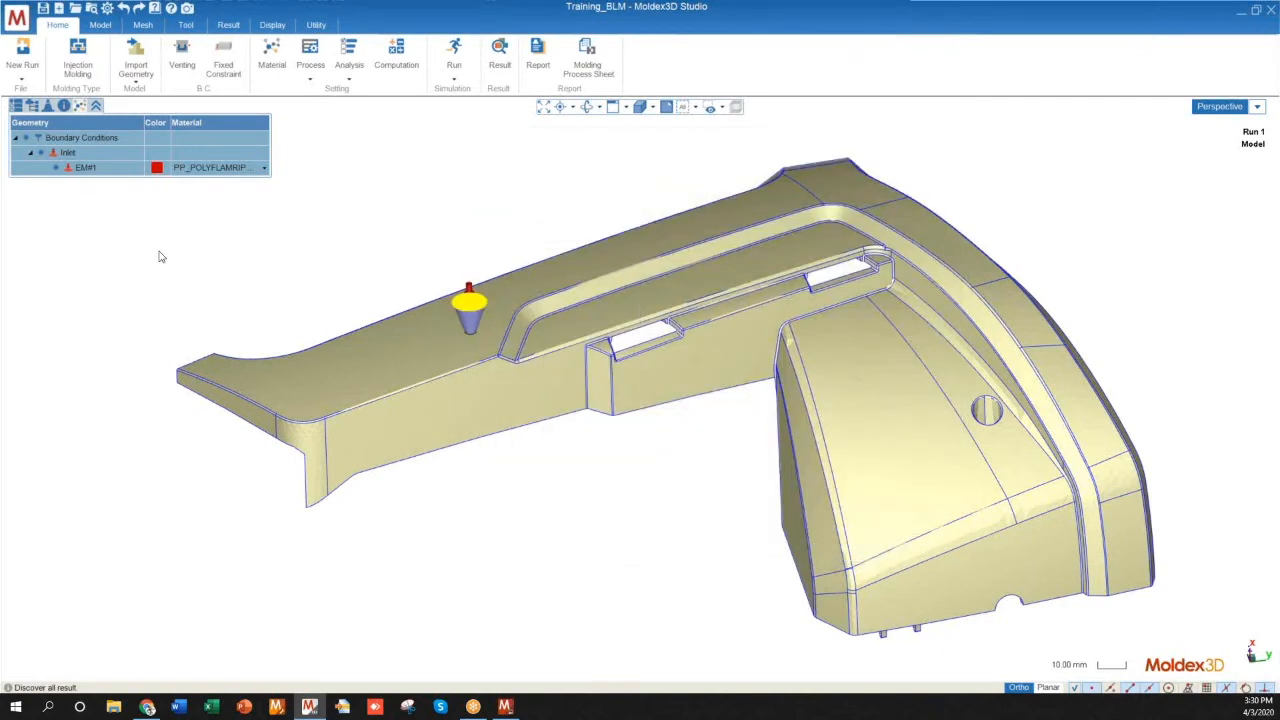
Step: Display the Melt Front Time result at end of filling and list Run01's filling results in the project tree
left_click(17, 106)
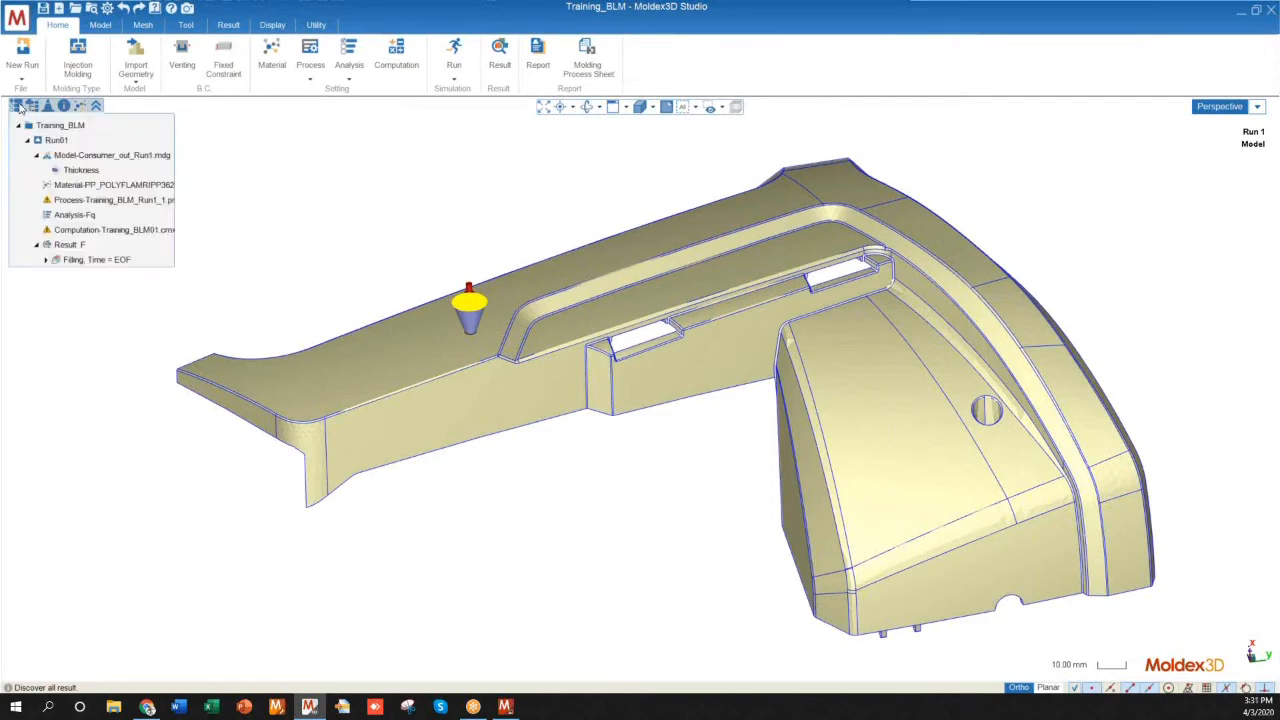
left_click(88, 264)
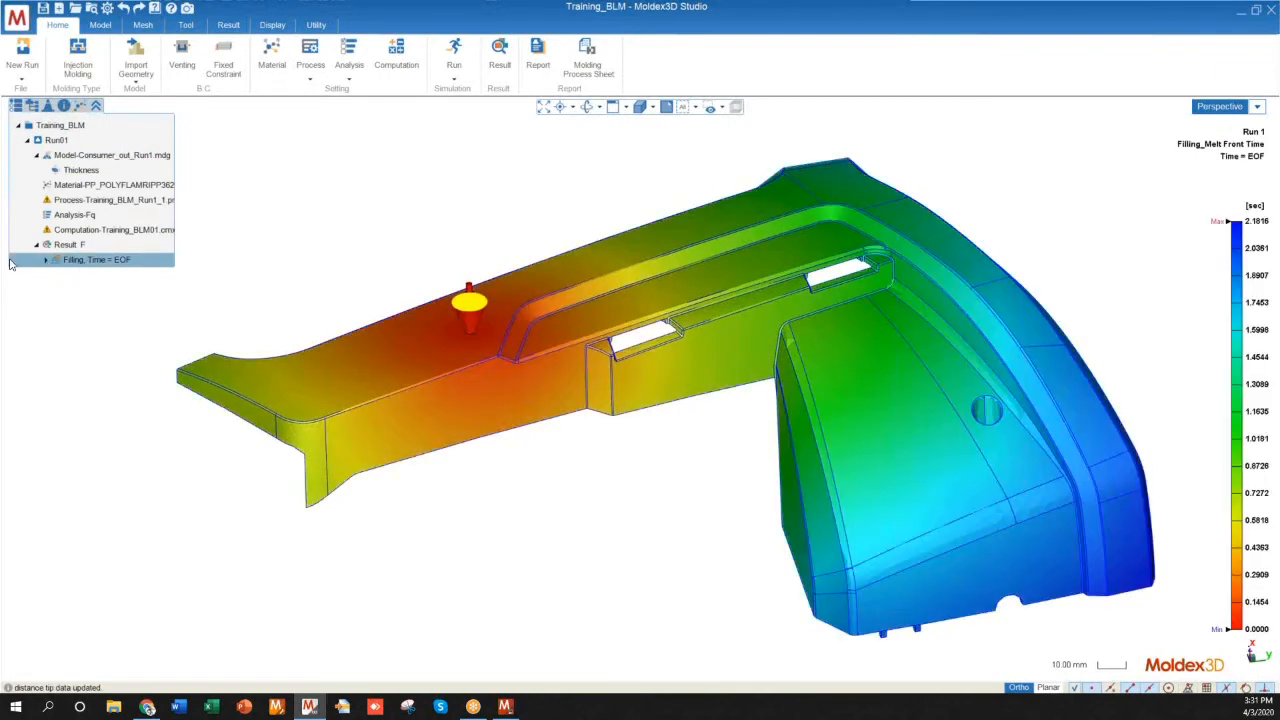
left_click(47, 261)
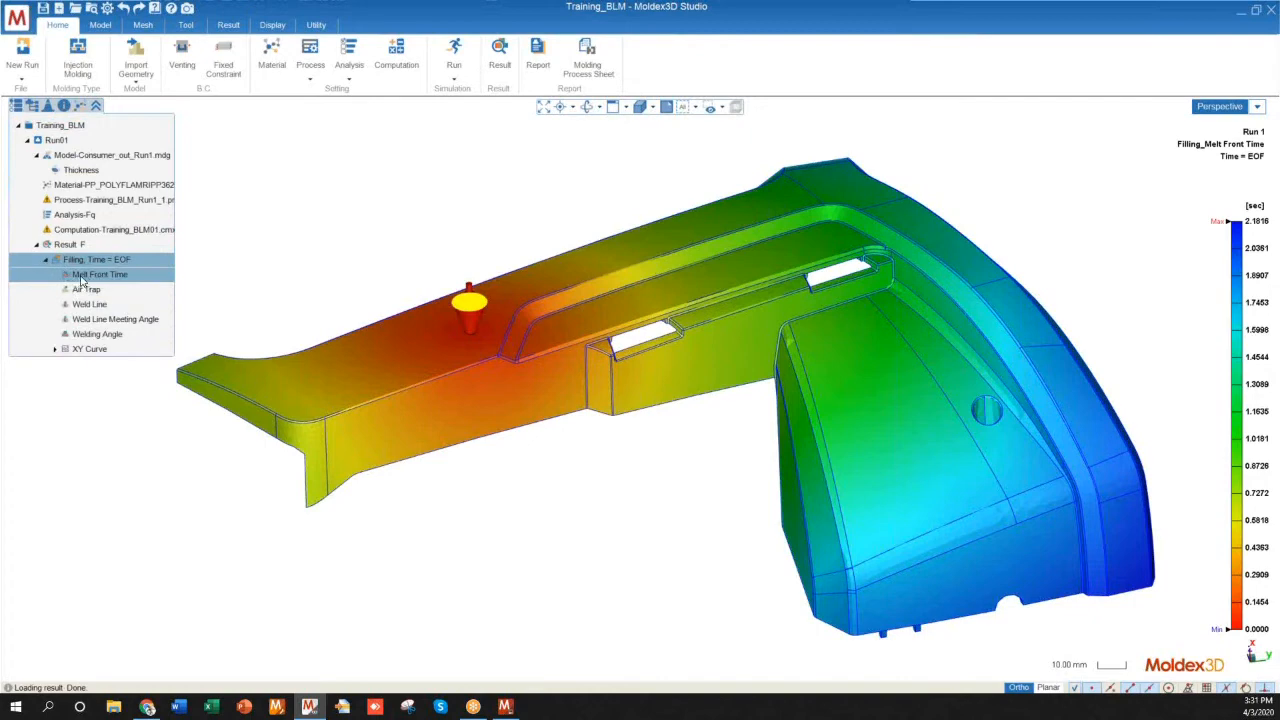
Step: Examine the melt front time distribution from the pin gate to both ends of the part from several angles
middle_click_drag(629, 386, 892, 399)
mouse_move(1252, 548)
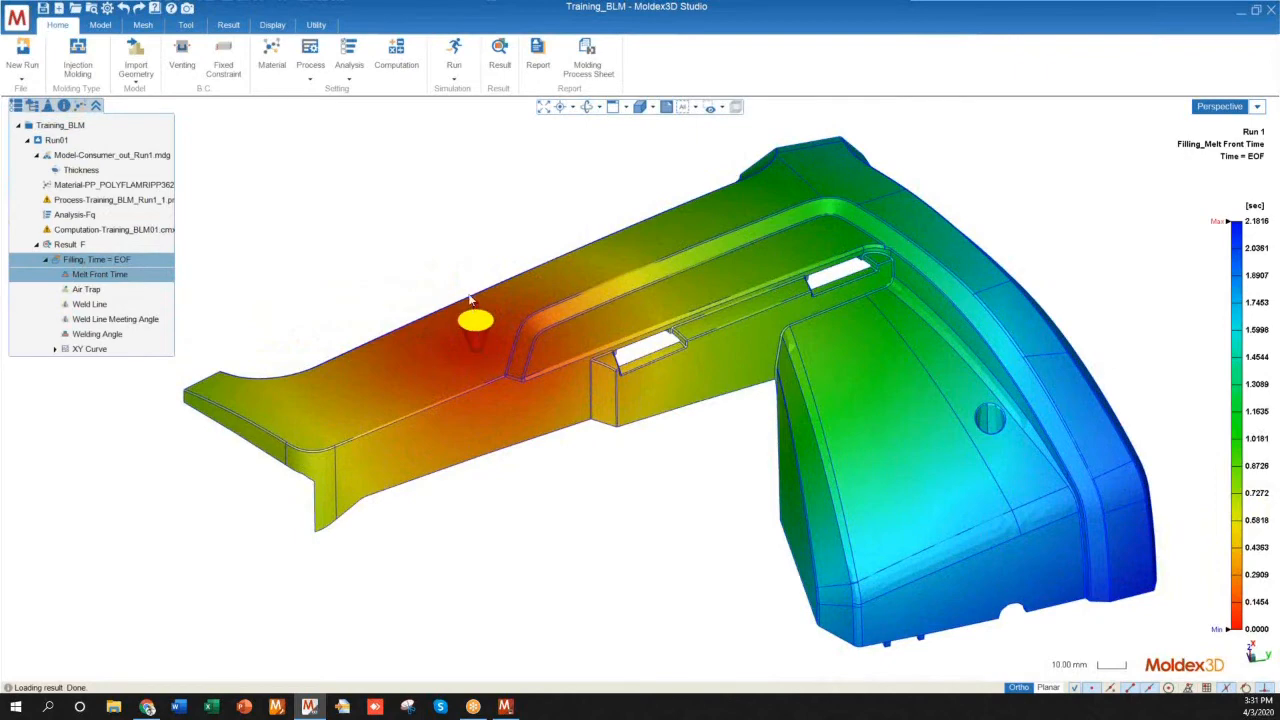
mouse_move(481, 337)
middle_mouse_down()
mouse_move(597, 335)
mouse_move(544, 347)
mouse_move(556, 448)
middle_mouse_up()
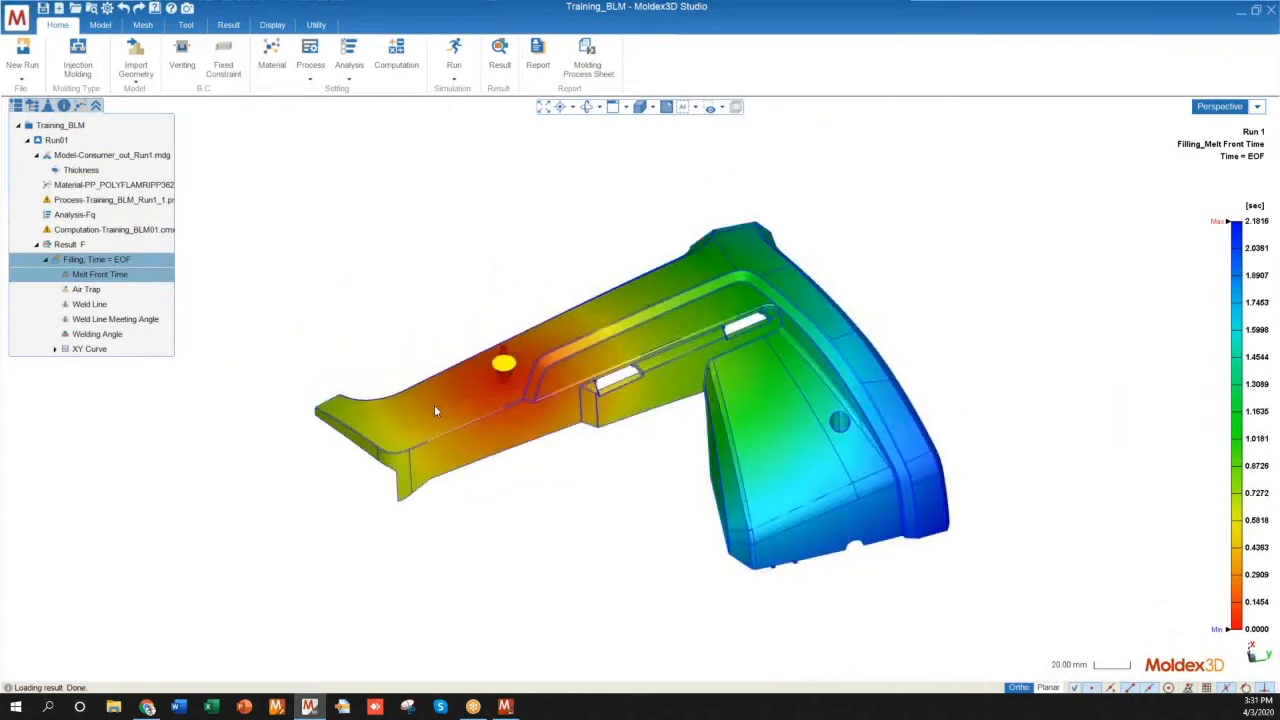
mouse_move(611, 448)
middle_mouse_down()
mouse_move(366, 288)
mouse_move(214, 249)
mouse_move(363, 329)
mouse_move(381, 430)
mouse_move(280, 389)
mouse_move(320, 397)
middle_mouse_up()
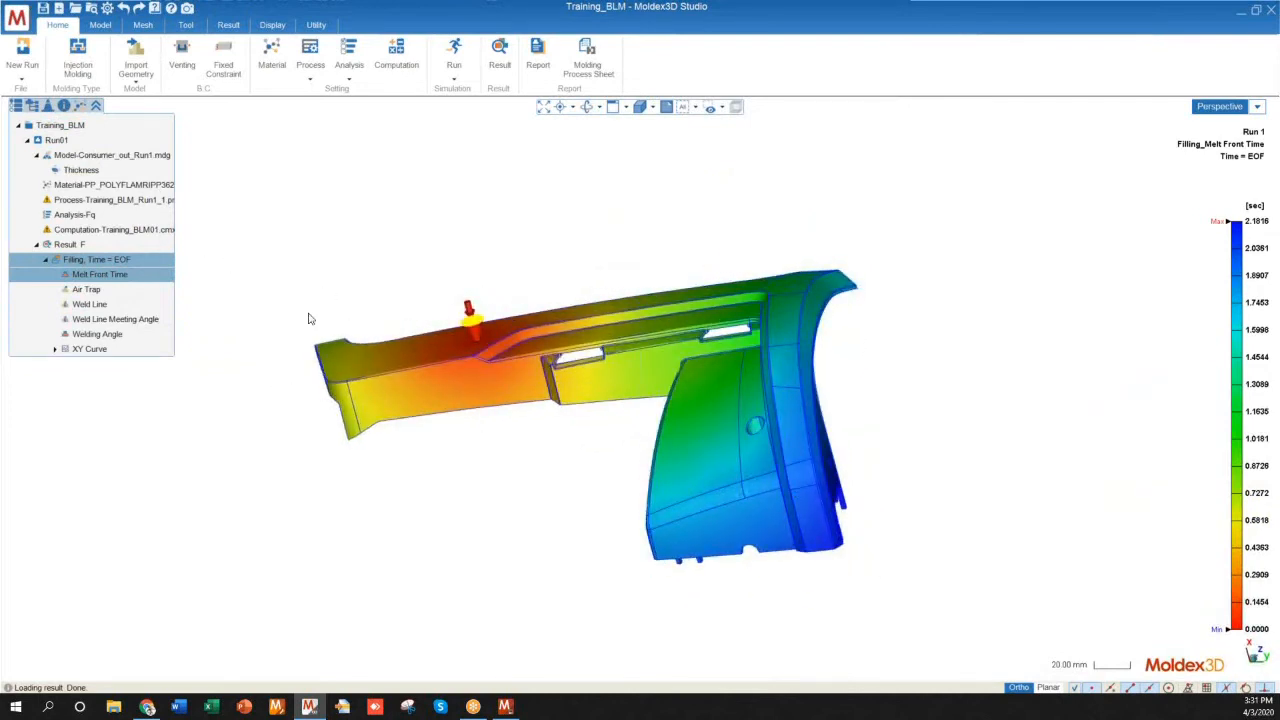
middle_click_drag(803, 483, 633, 419)
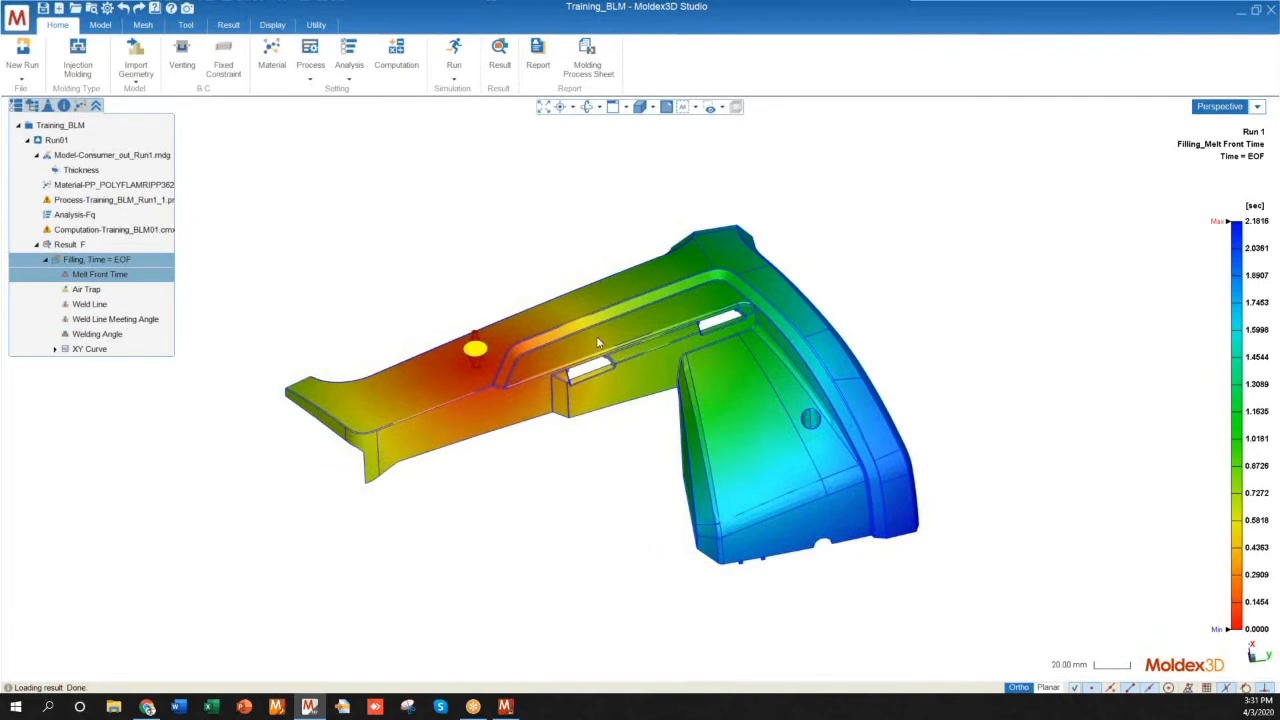
middle_click_drag(932, 477, 754, 451)
middle_click_drag(905, 508, 718, 482)
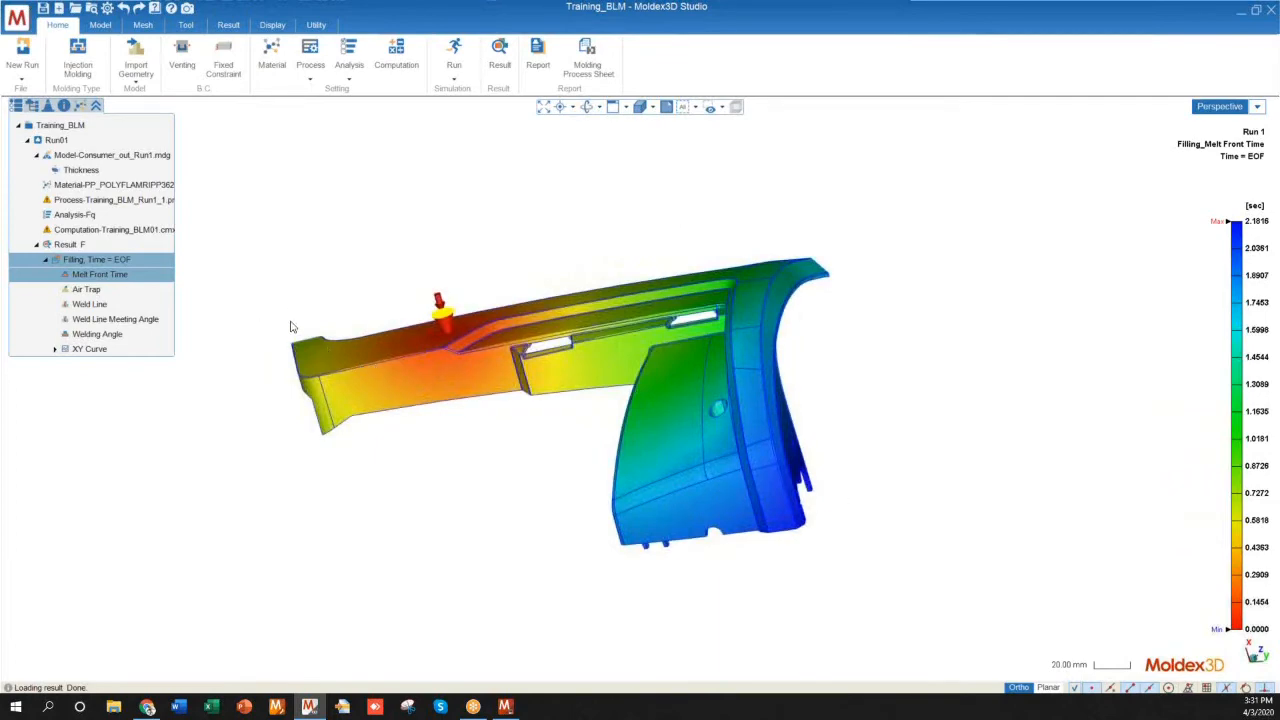
middle_click_drag(787, 455, 835, 529)
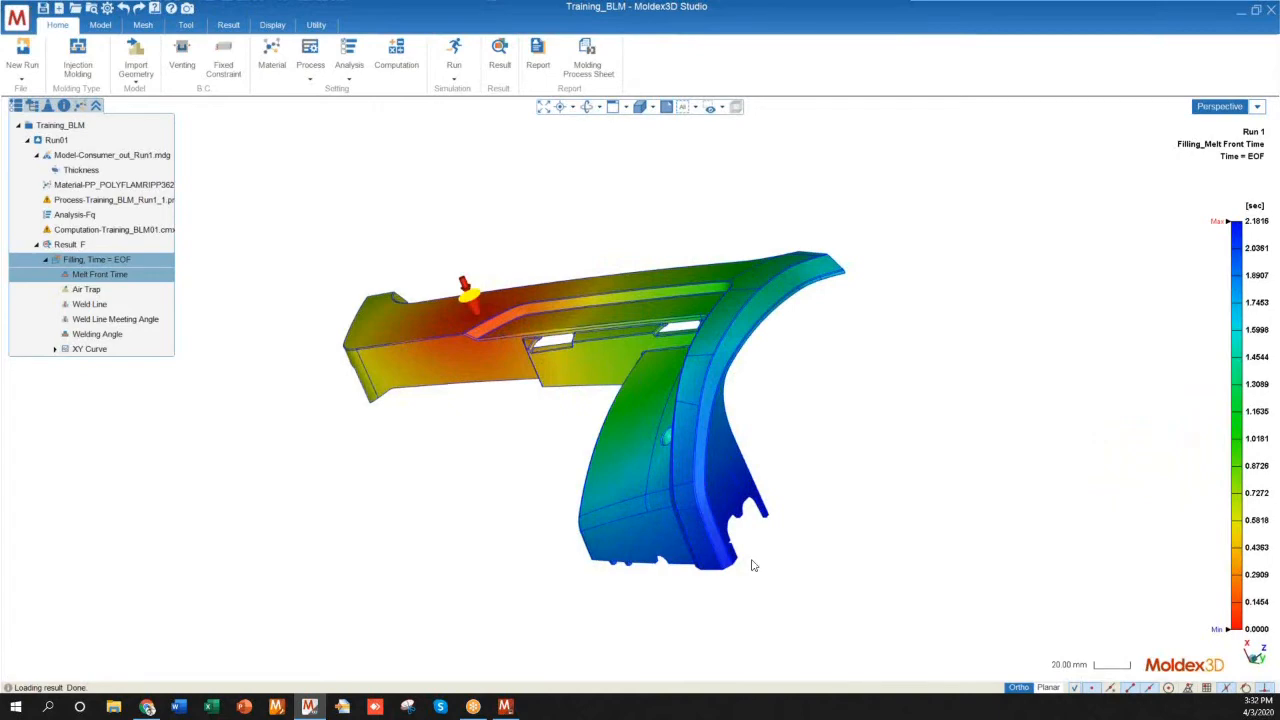
mouse_move(428, 501)
middle_mouse_down()
mouse_move(846, 464)
mouse_move(828, 505)
mouse_move(817, 476)
mouse_move(770, 473)
middle_mouse_up()
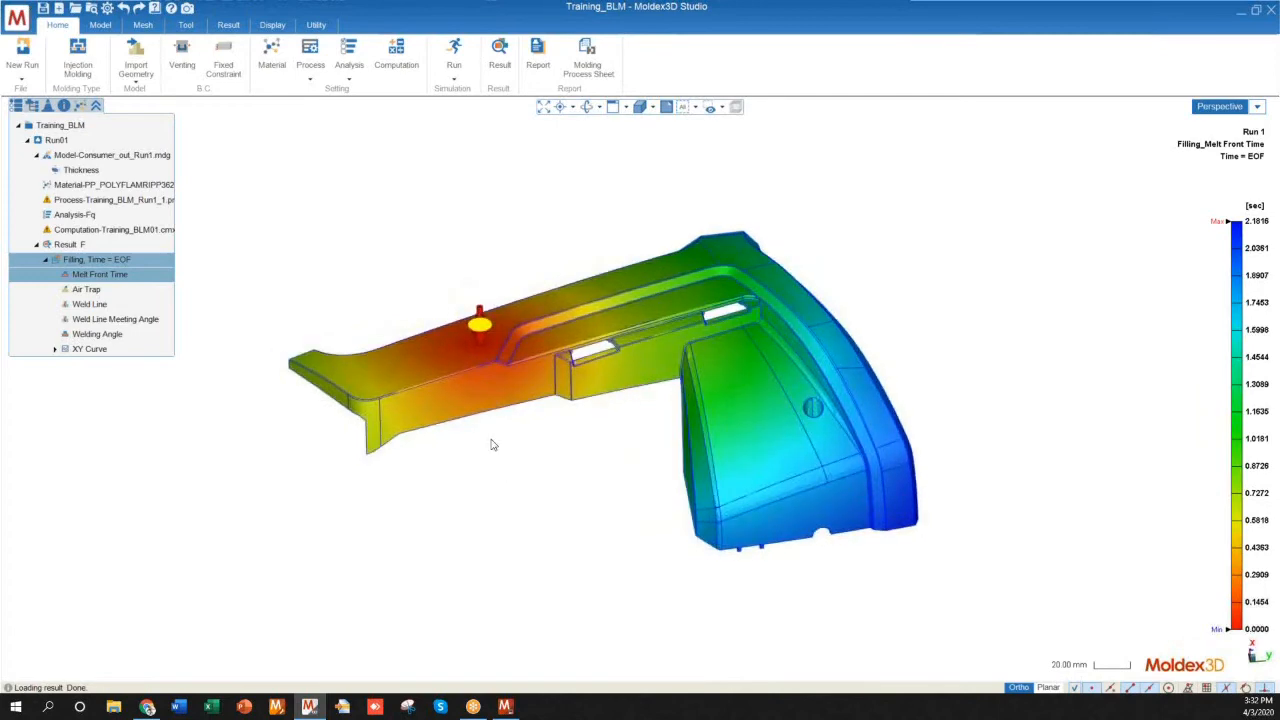
mouse_move(520, 420)
middle_mouse_down()
mouse_move(526, 434)
mouse_move(536, 420)
middle_mouse_up()
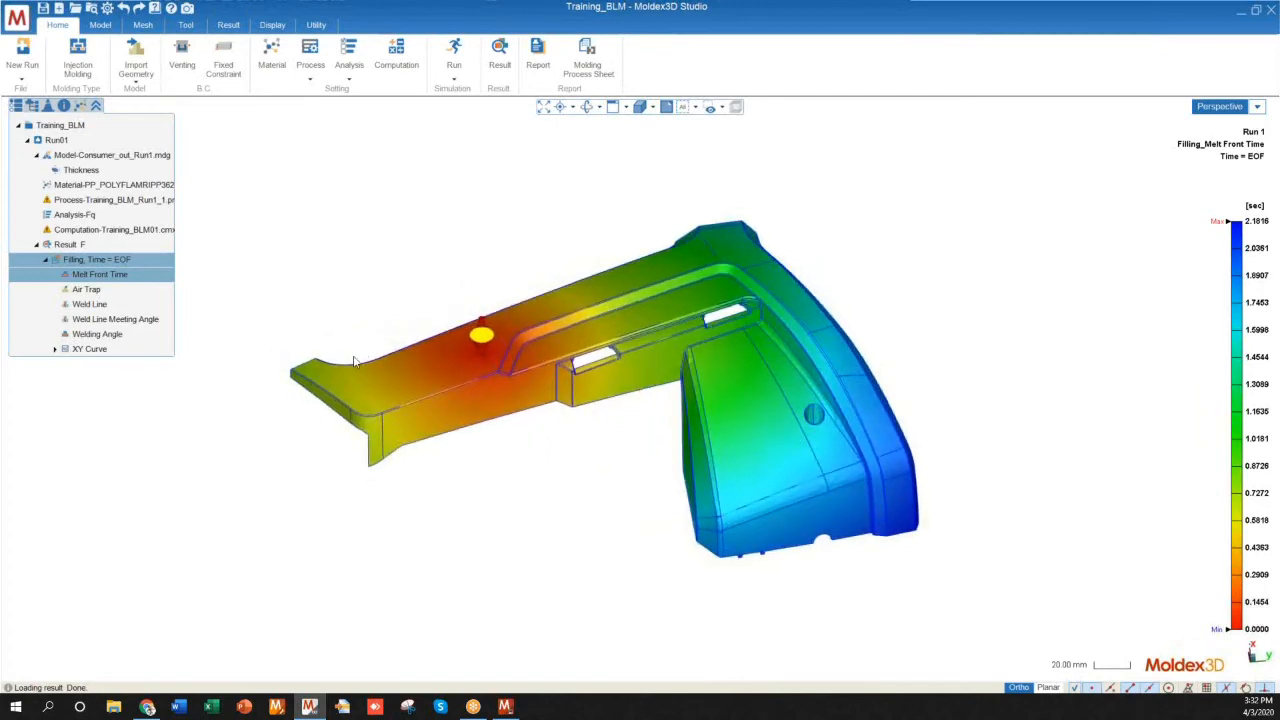
Step: Play the melt front time animation, pause it partway through filling, and inspect the flow front from other angles
left_click(229, 25)
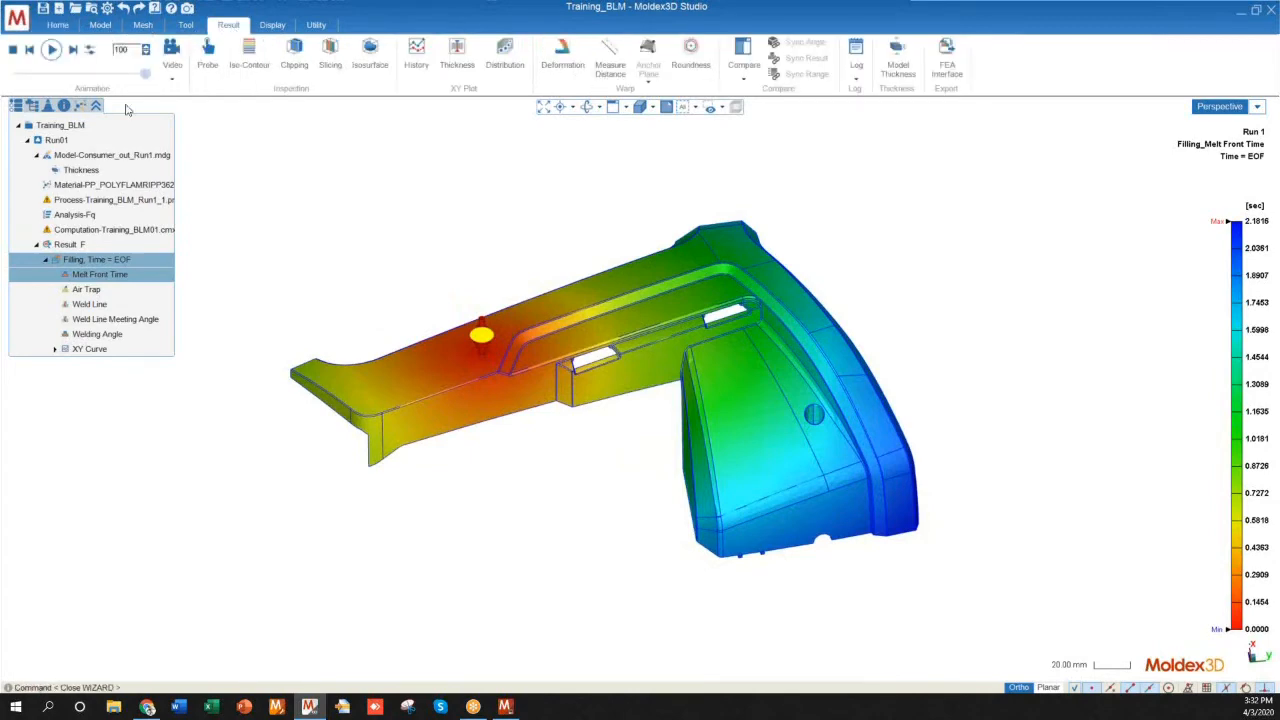
left_click(51, 50)
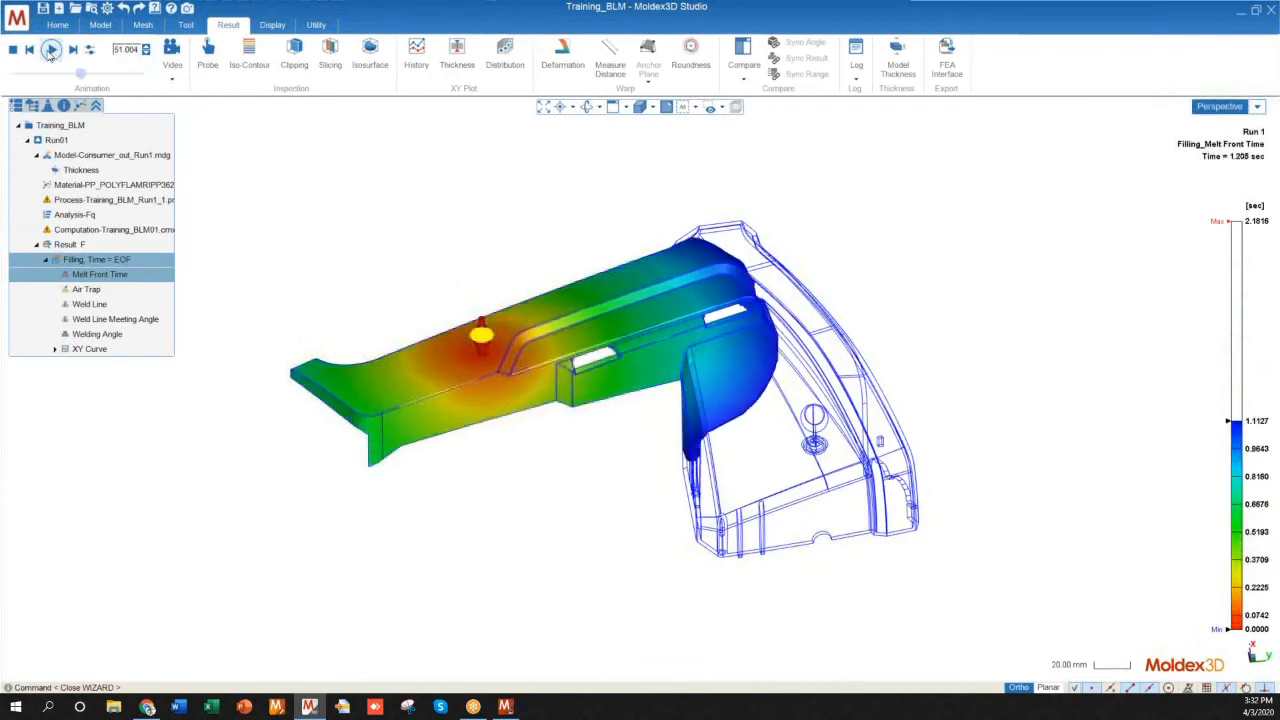
left_click(51, 50)
middle_click_drag(234, 240, 467, 335)
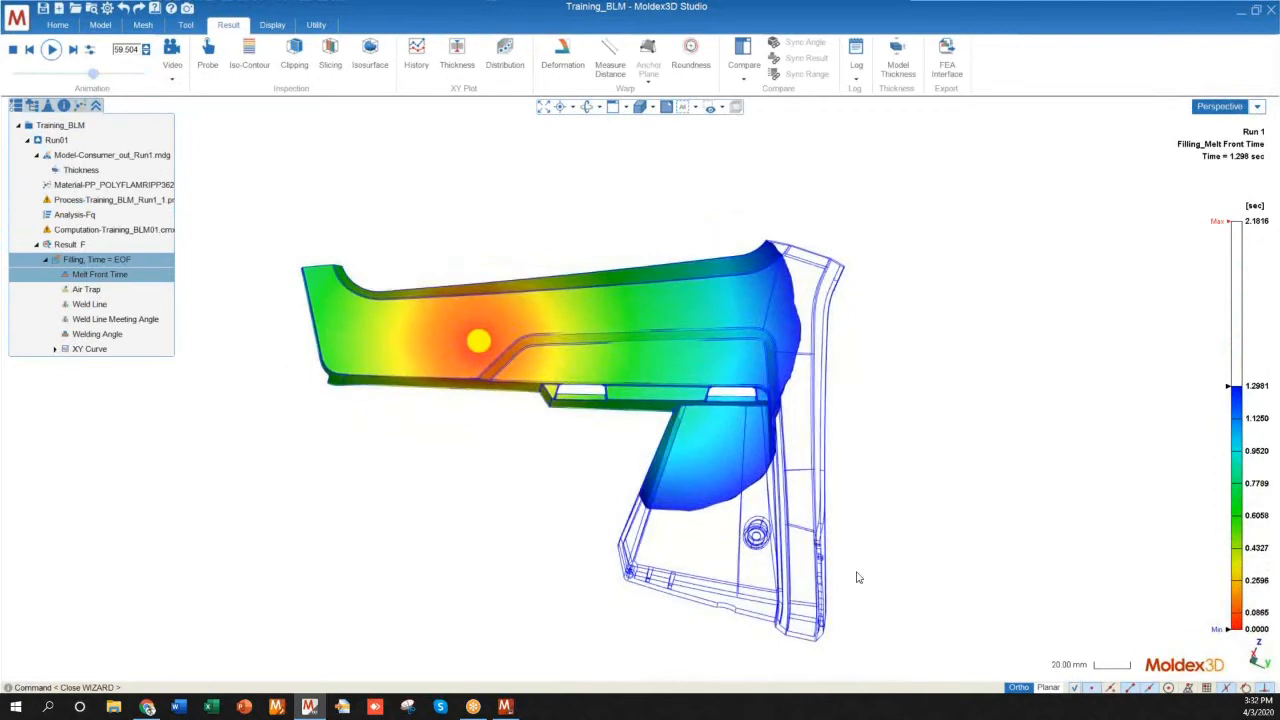
mouse_move(589, 506)
middle_mouse_down()
mouse_move(358, 250)
mouse_move(274, 197)
mouse_move(440, 200)
mouse_move(483, 137)
mouse_move(479, 116)
mouse_move(631, 254)
mouse_move(749, 391)
mouse_move(330, 370)
middle_mouse_up()
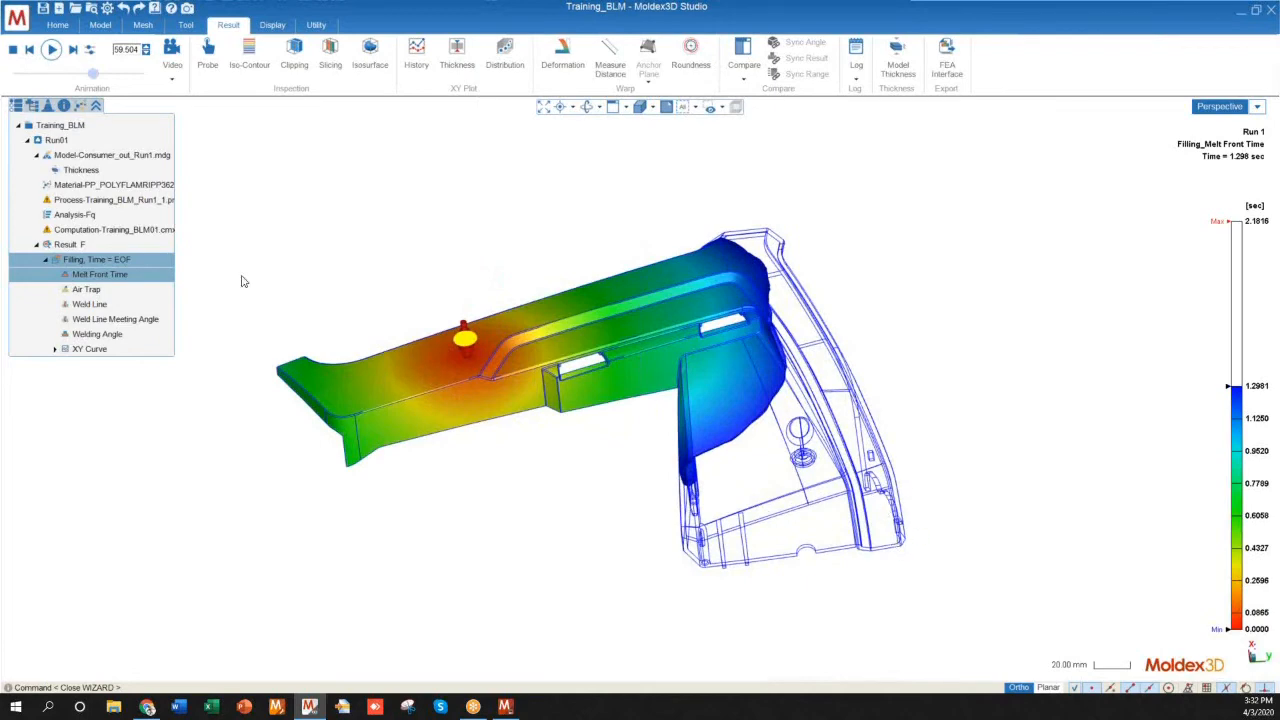
Step: Resume and stop the filling animation, and set its position to 95 percent
left_click(51, 49)
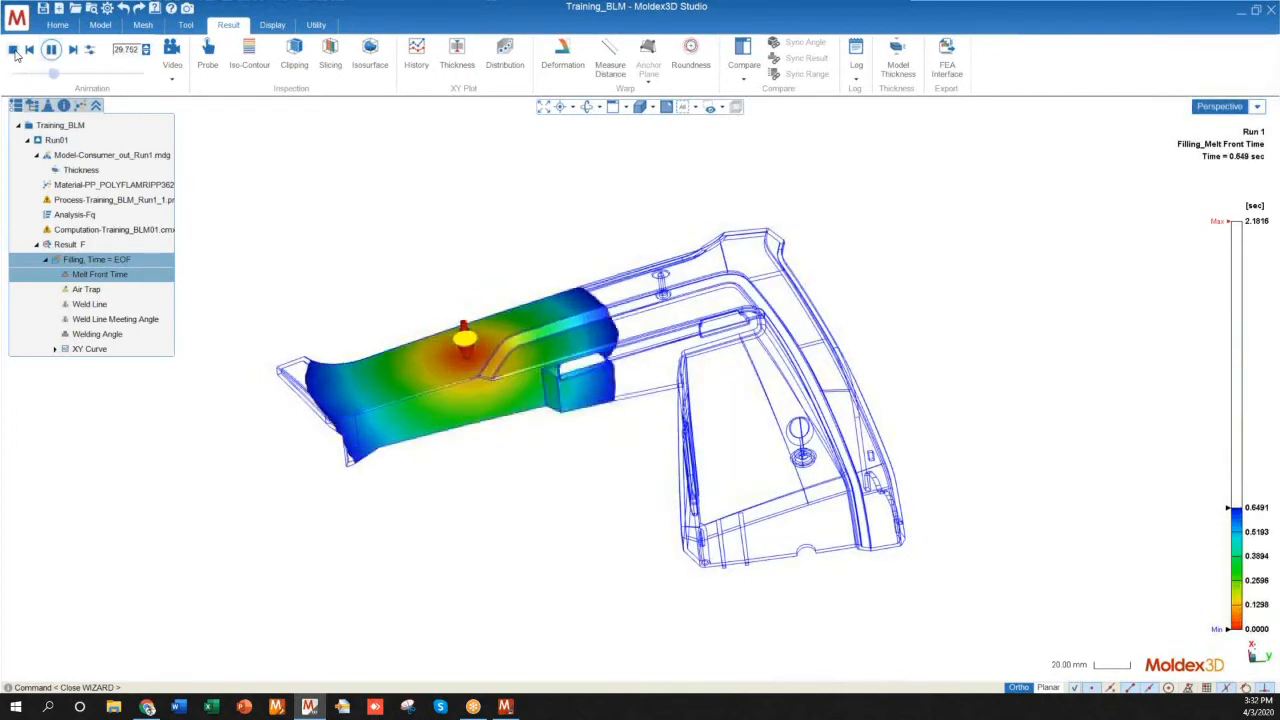
left_click(15, 52)
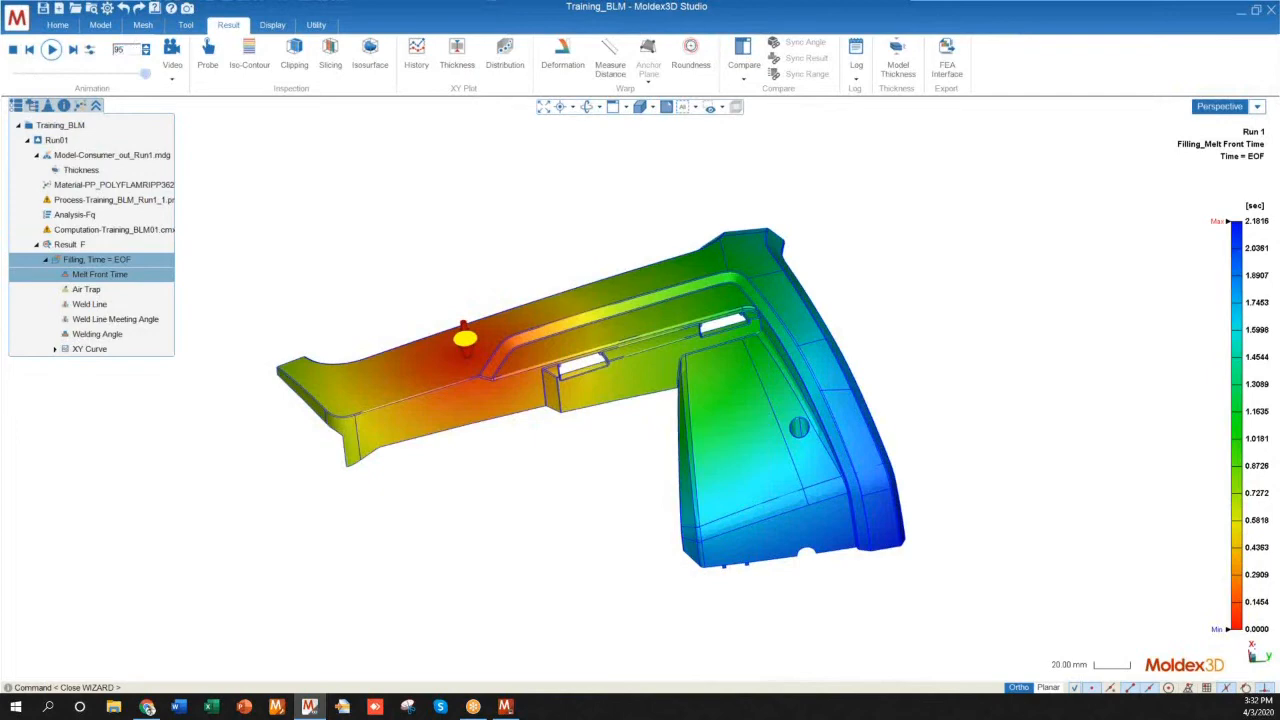
key("Return")
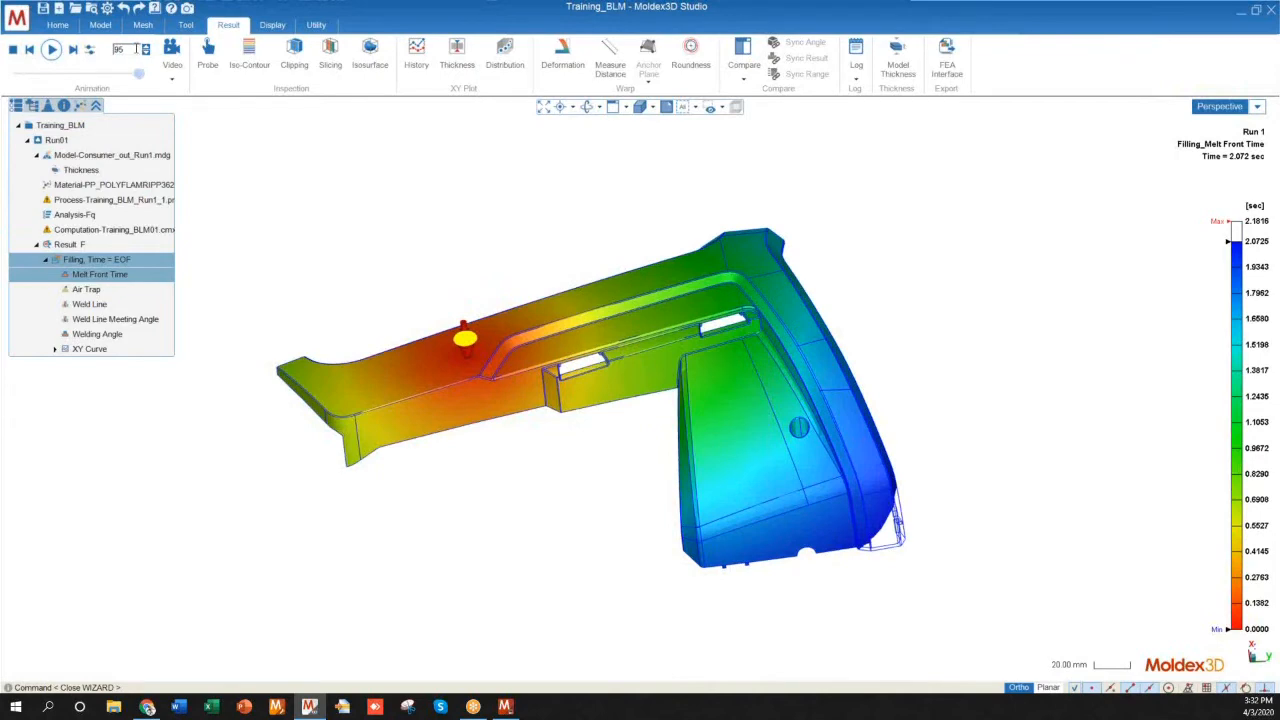
Step: Examine the last area to fill at the part's lower corner and compare it with the opposite end
middle_click_drag(685, 383, 345, 290)
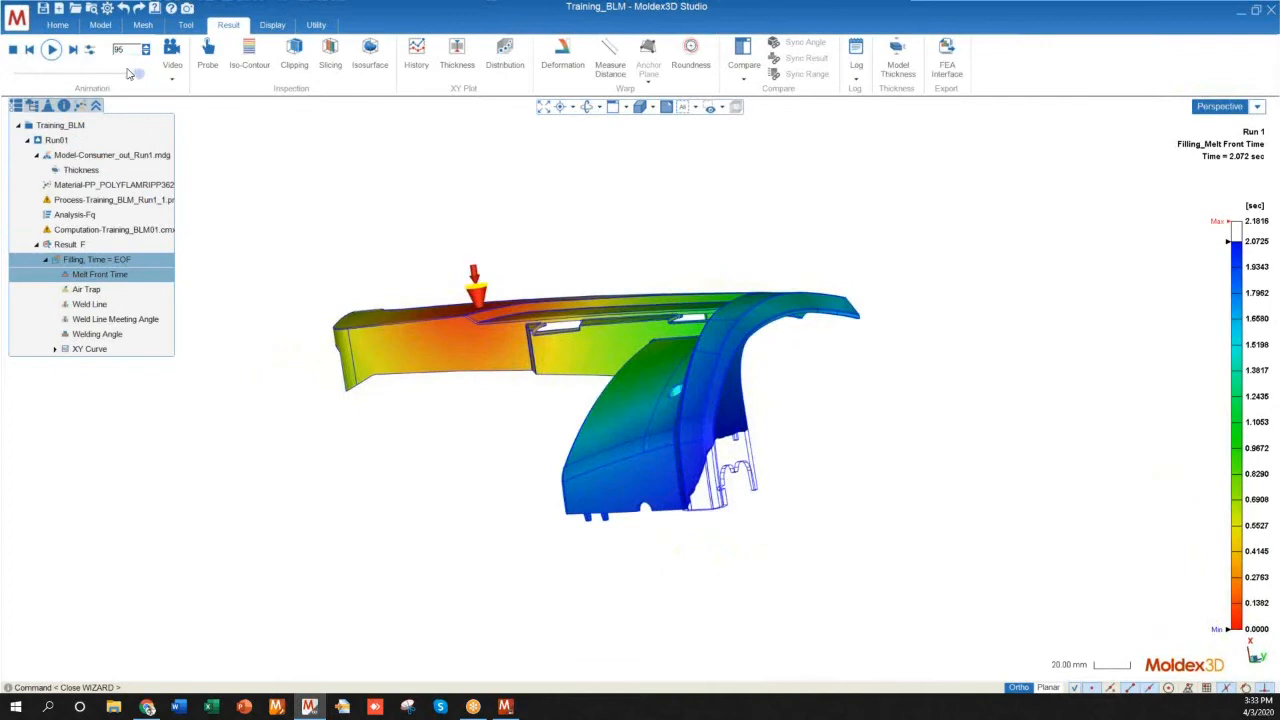
middle_click_drag(478, 300, 798, 462)
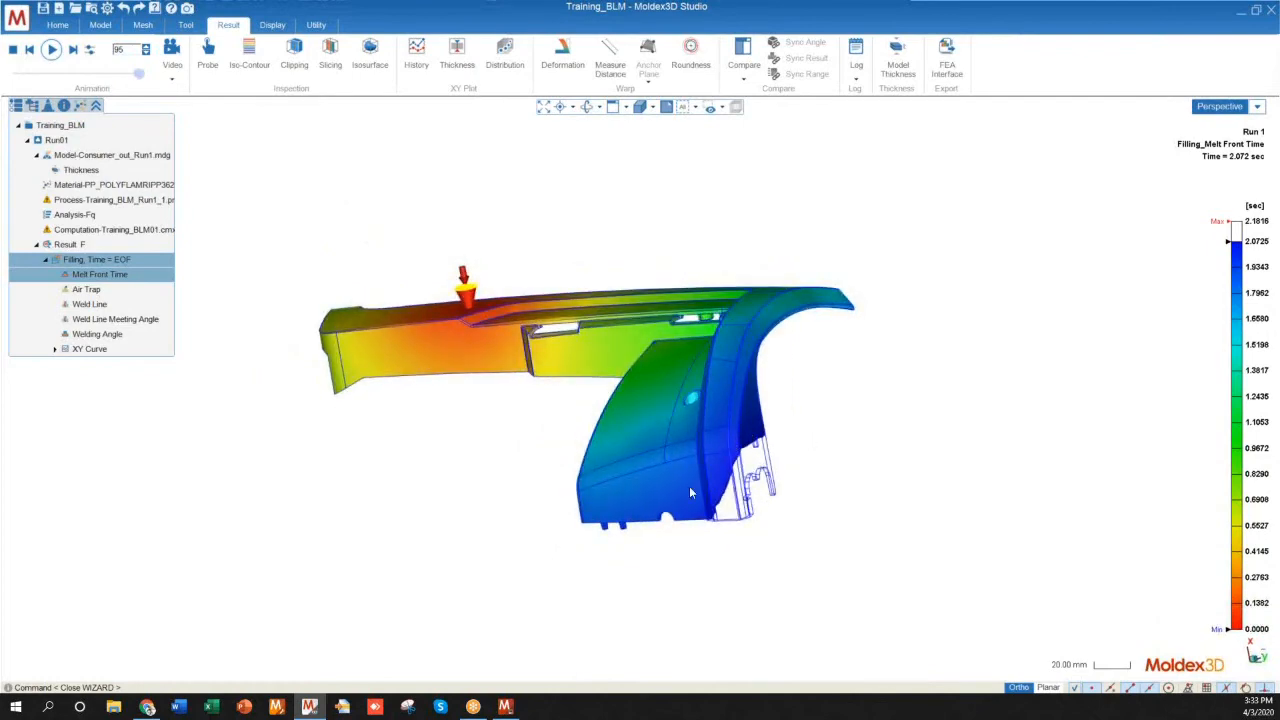
mouse_move(280, 360)
middle_mouse_down()
mouse_move(789, 364)
mouse_move(883, 391)
mouse_move(543, 320)
mouse_move(272, 320)
mouse_move(250, 335)
middle_mouse_up()
scroll(684, 456, "up", 5)
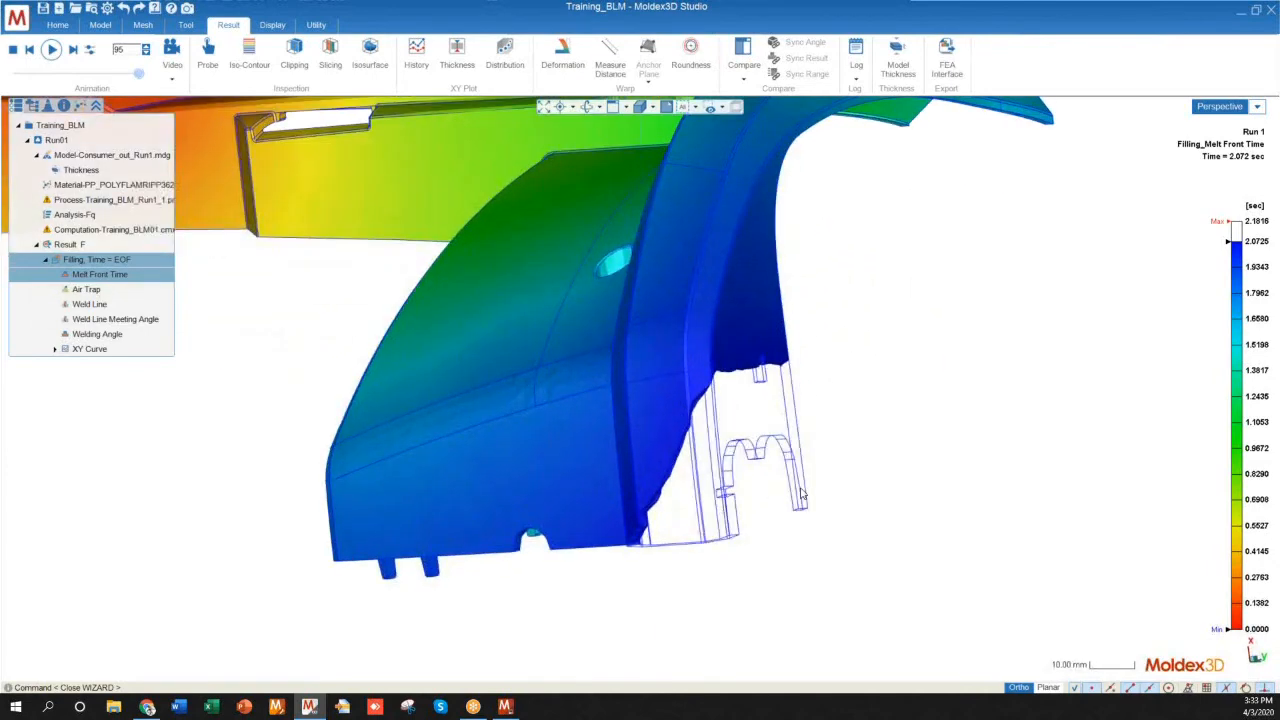
scroll(871, 486, "down", 2)
scroll(871, 486, "down", 3)
mouse_move(320, 374)
middle_mouse_down()
mouse_move(343, 343)
mouse_move(788, 429)
mouse_move(340, 395)
middle_mouse_up()
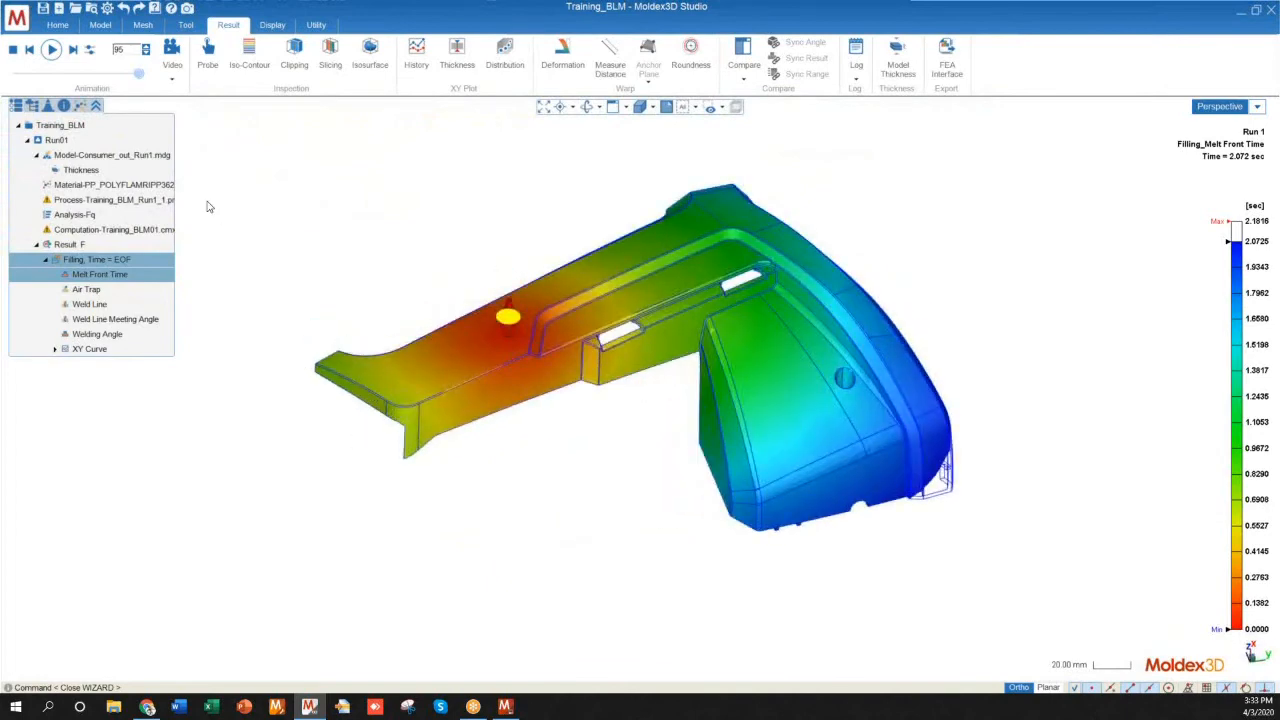
middle_click_drag(750, 395, 354, 386)
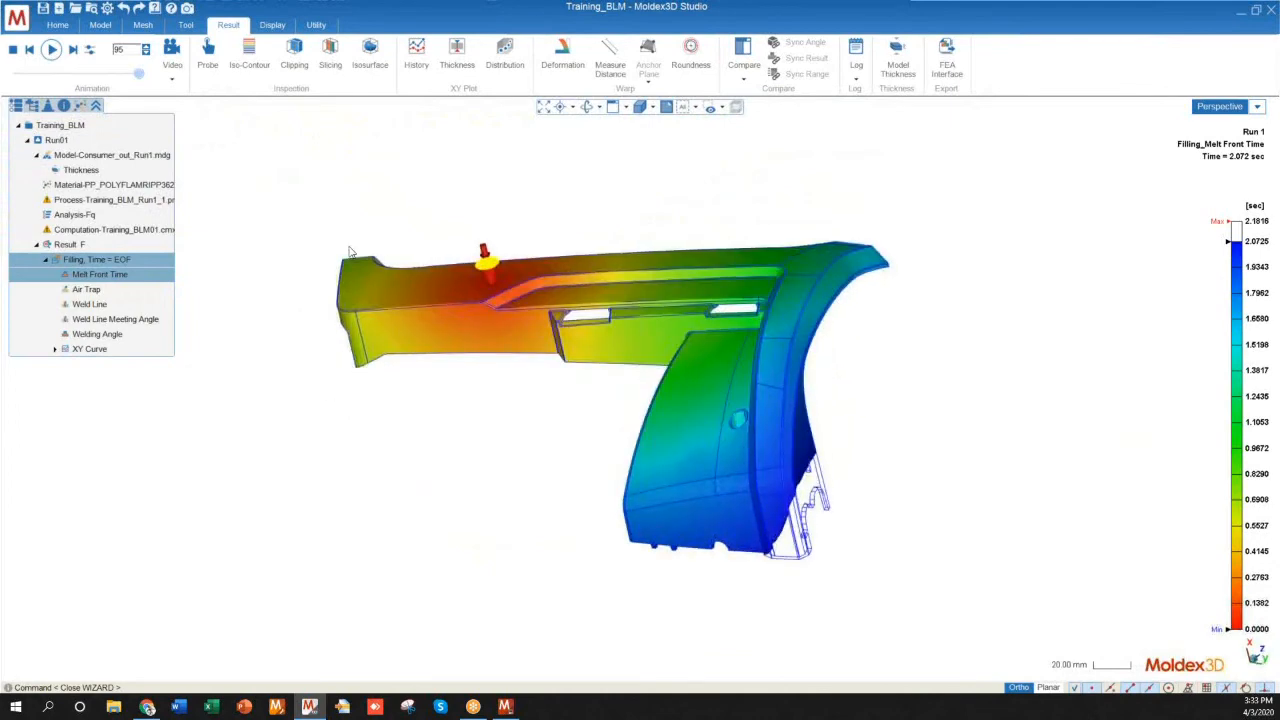
middle_click_drag(645, 459, 640, 388)
scroll(795, 497, "up", 3)
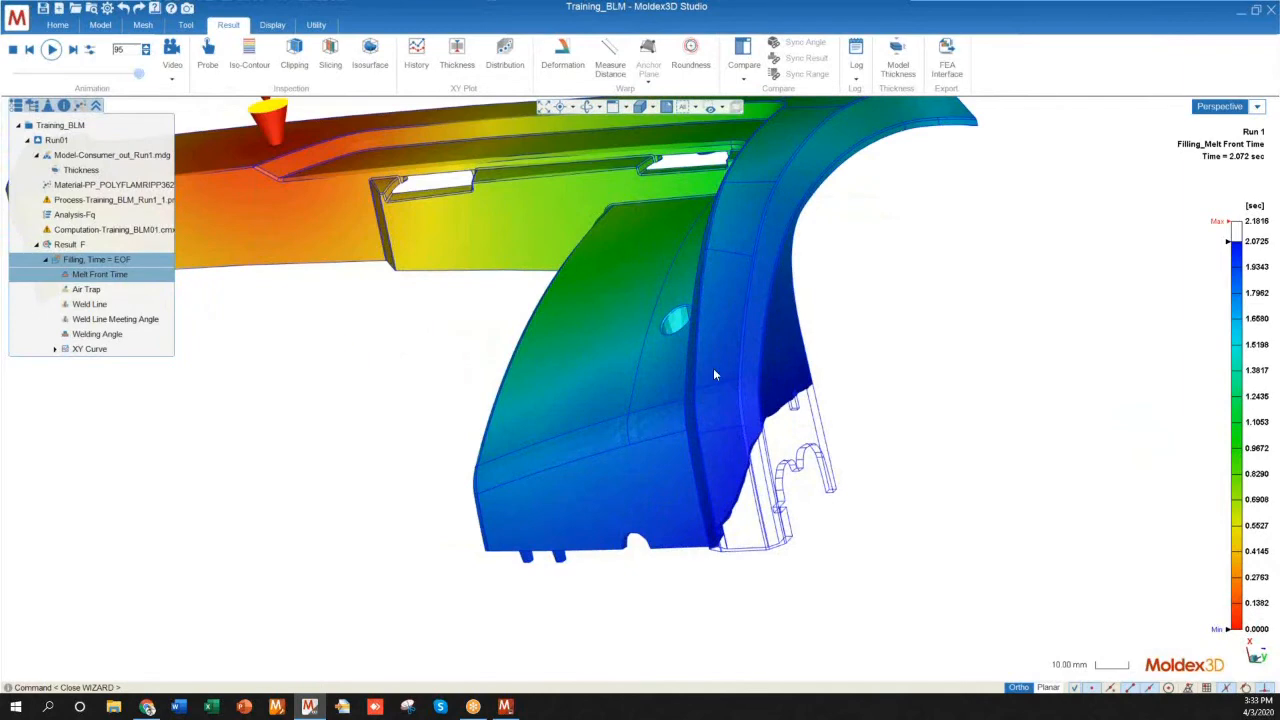
scroll(880, 540, "down", 3)
mouse_move(903, 506)
middle_mouse_down()
mouse_move(543, 451)
mouse_move(834, 436)
mouse_move(840, 480)
mouse_move(709, 480)
mouse_move(612, 416)
mouse_move(508, 417)
mouse_move(549, 466)
mouse_move(543, 383)
middle_mouse_up()
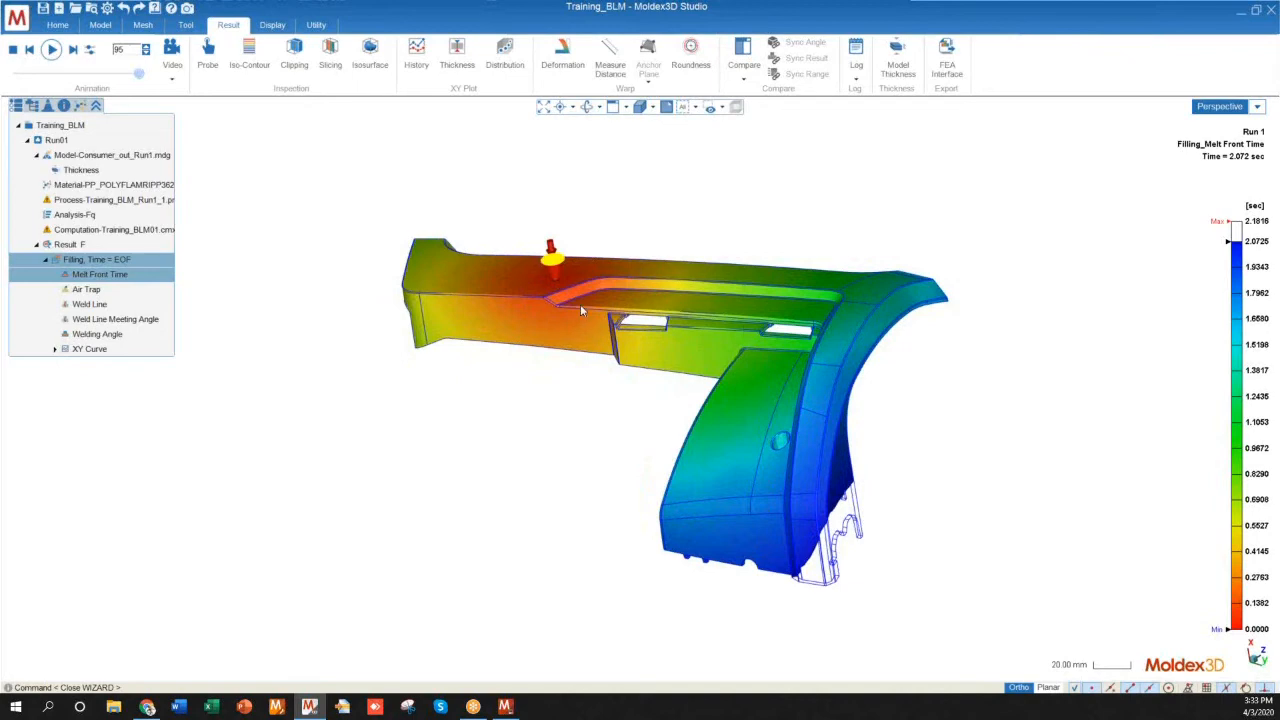
mouse_move(509, 377)
middle_mouse_down()
mouse_move(843, 266)
mouse_move(814, 349)
mouse_move(864, 353)
mouse_move(883, 368)
mouse_move(860, 370)
mouse_move(883, 366)
mouse_move(870, 372)
middle_mouse_up()
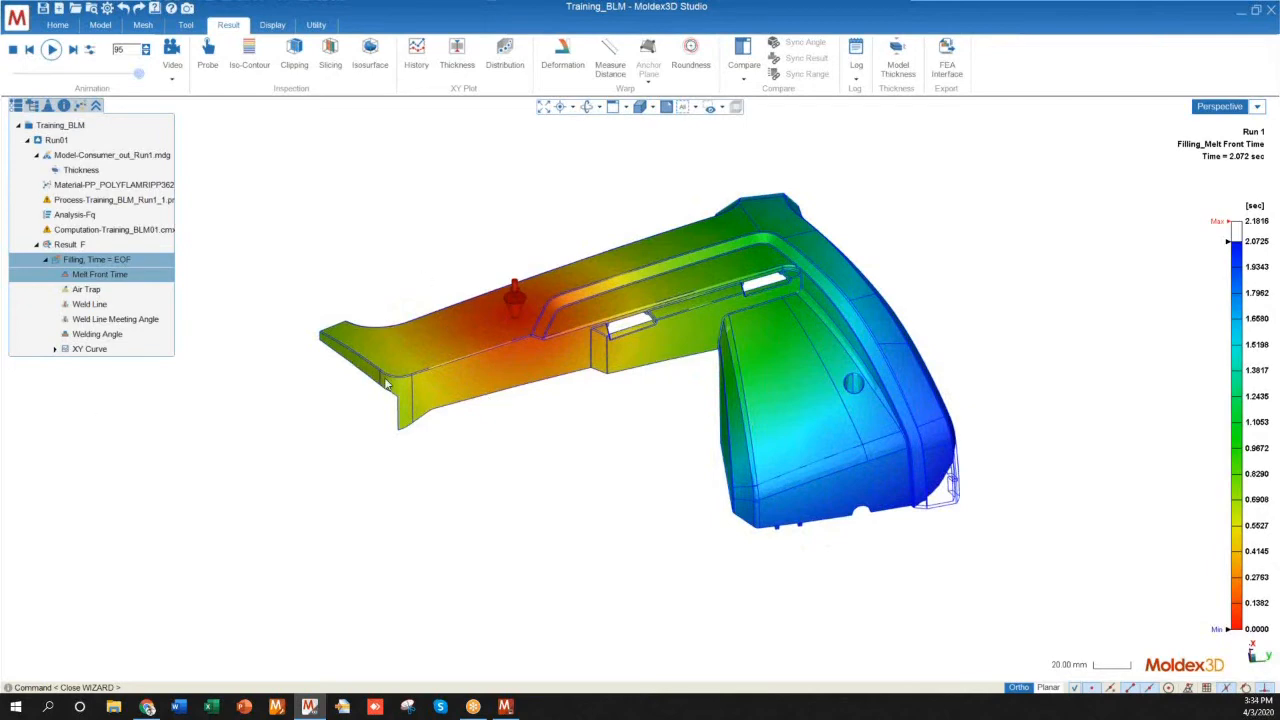
Step: Inspect the melt front time around the pin gate and the adjacent raised ledge at close range
scroll(516, 318, "up", 5)
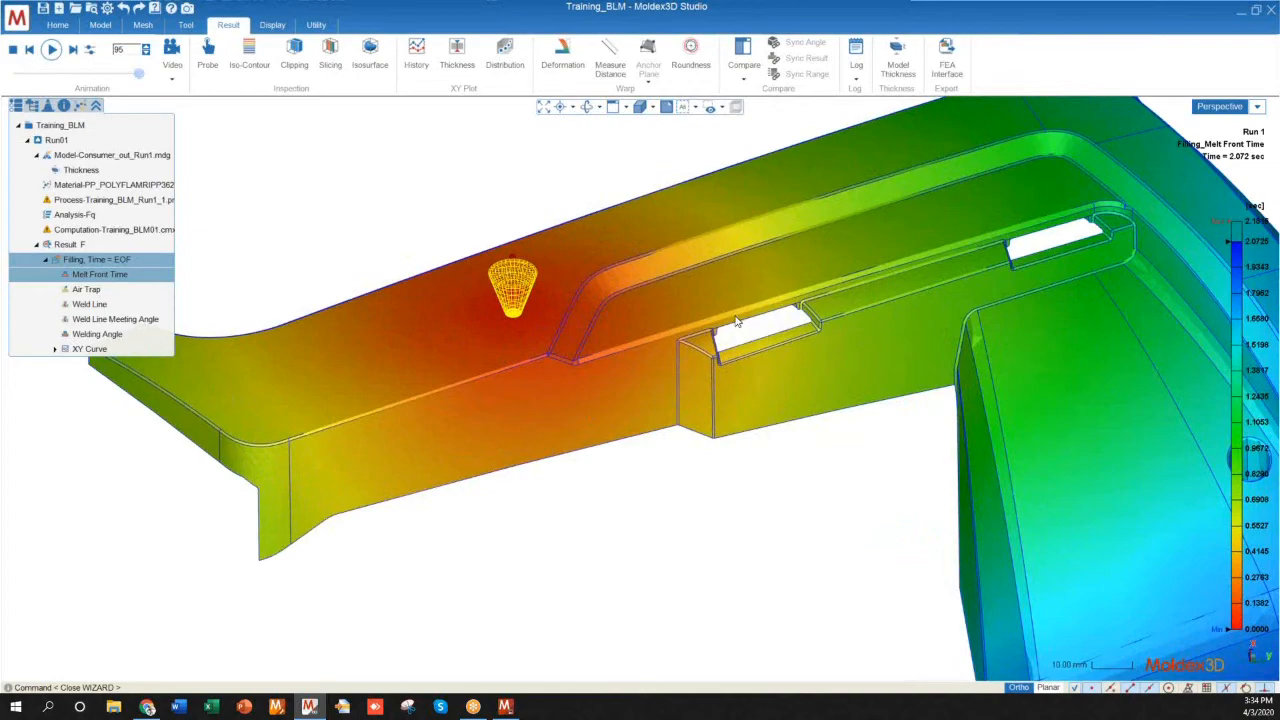
middle_click_drag(422, 341, 491, 314)
scroll(491, 314, "up", 3)
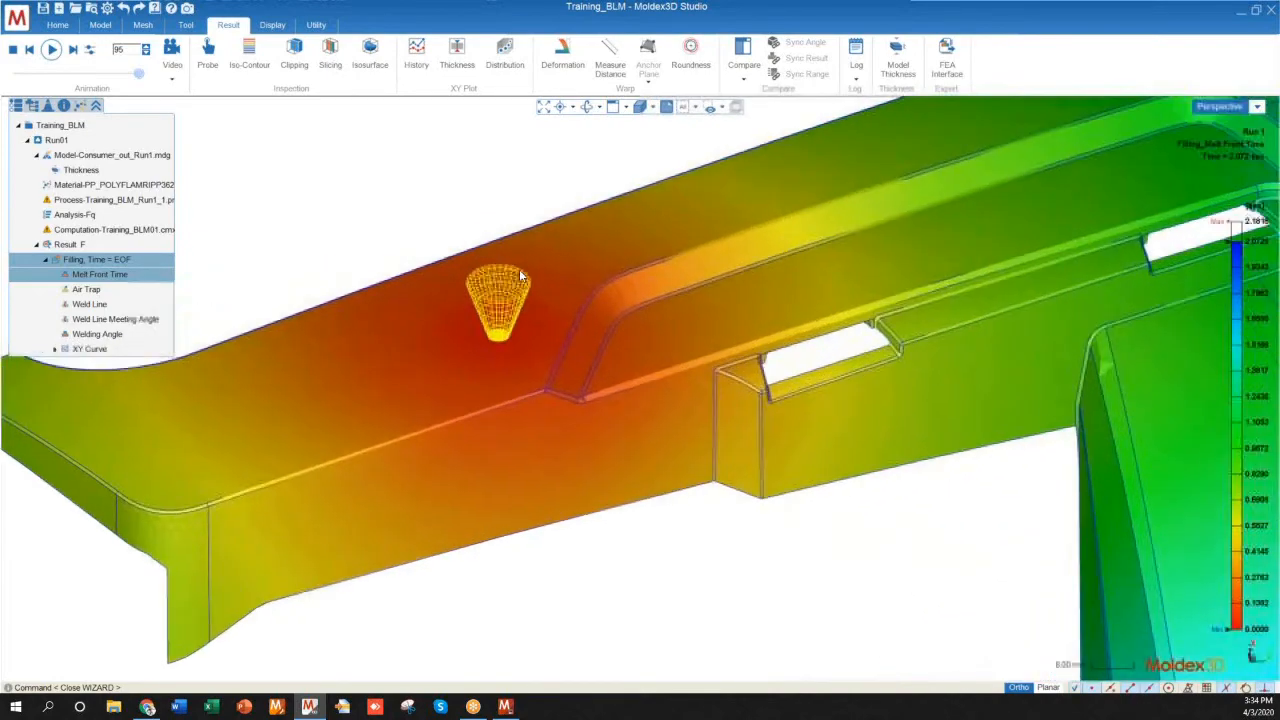
Step: Start modifying the pin gate on the melt front result and choose to copy the run instead of clearing Run 1's results
double_click(499, 330)
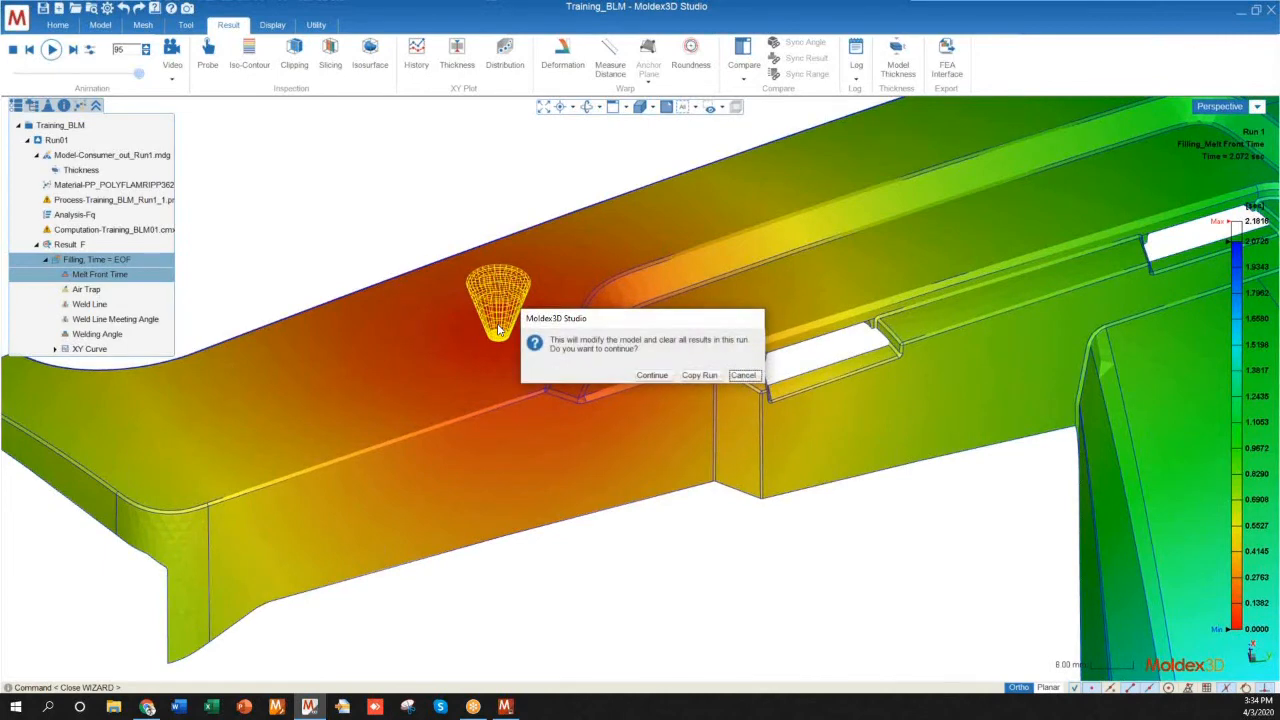
left_click_drag(574, 320, 615, 301)
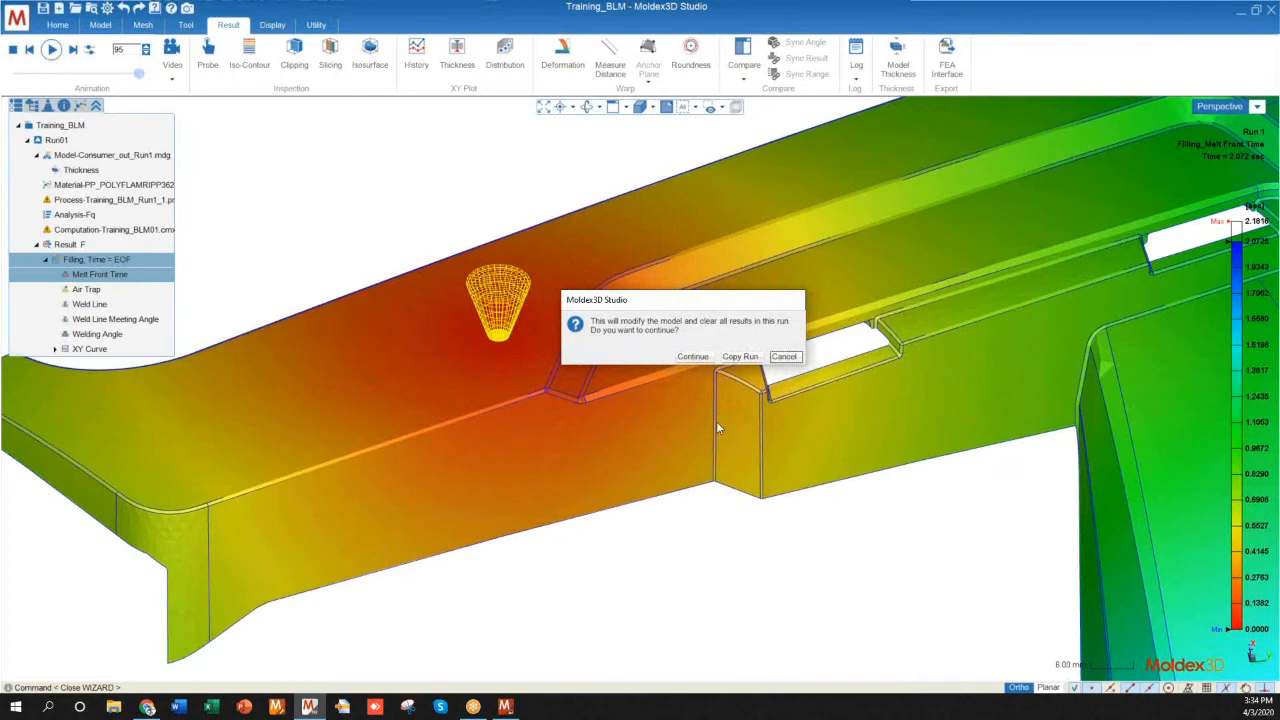
left_click(741, 356)
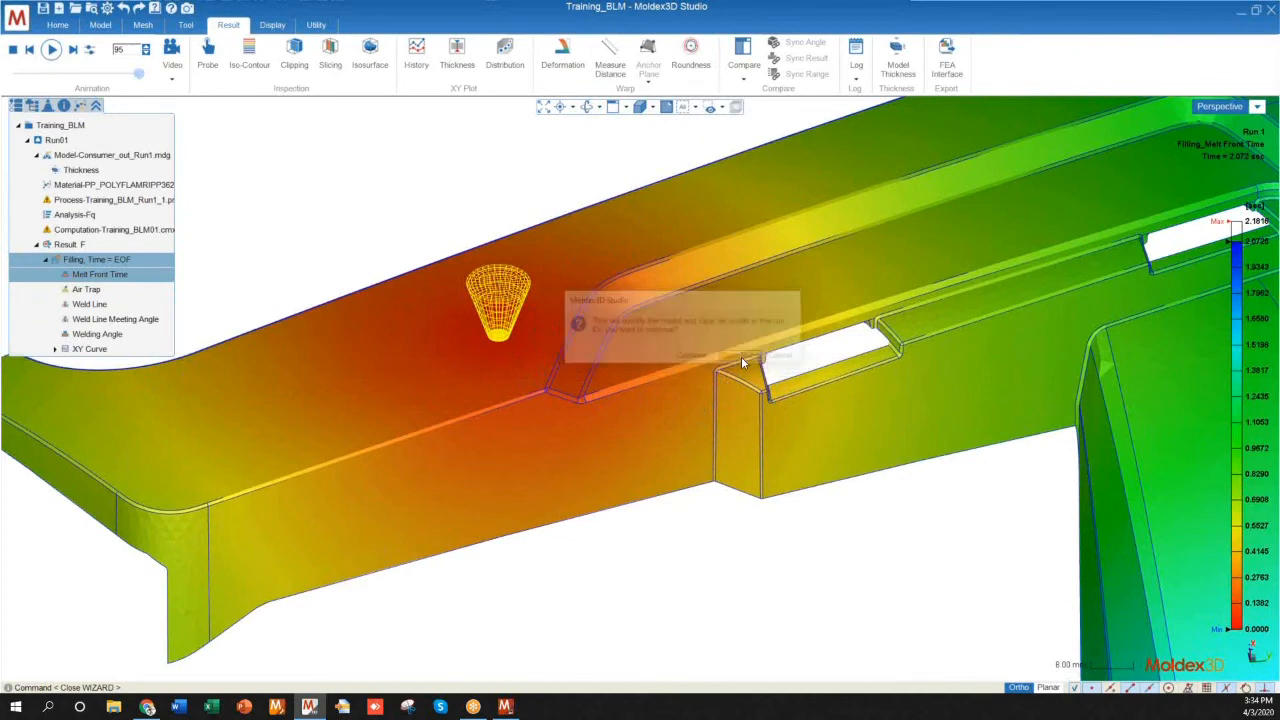
scroll(501, 359, "down", 3)
mouse_move(574, 426)
middle_mouse_down()
mouse_move(603, 371)
mouse_move(589, 406)
mouse_move(508, 443)
mouse_move(431, 434)
mouse_move(511, 456)
mouse_move(446, 466)
mouse_move(486, 470)
mouse_move(491, 351)
middle_mouse_up()
scroll(376, 346, "down", 2)
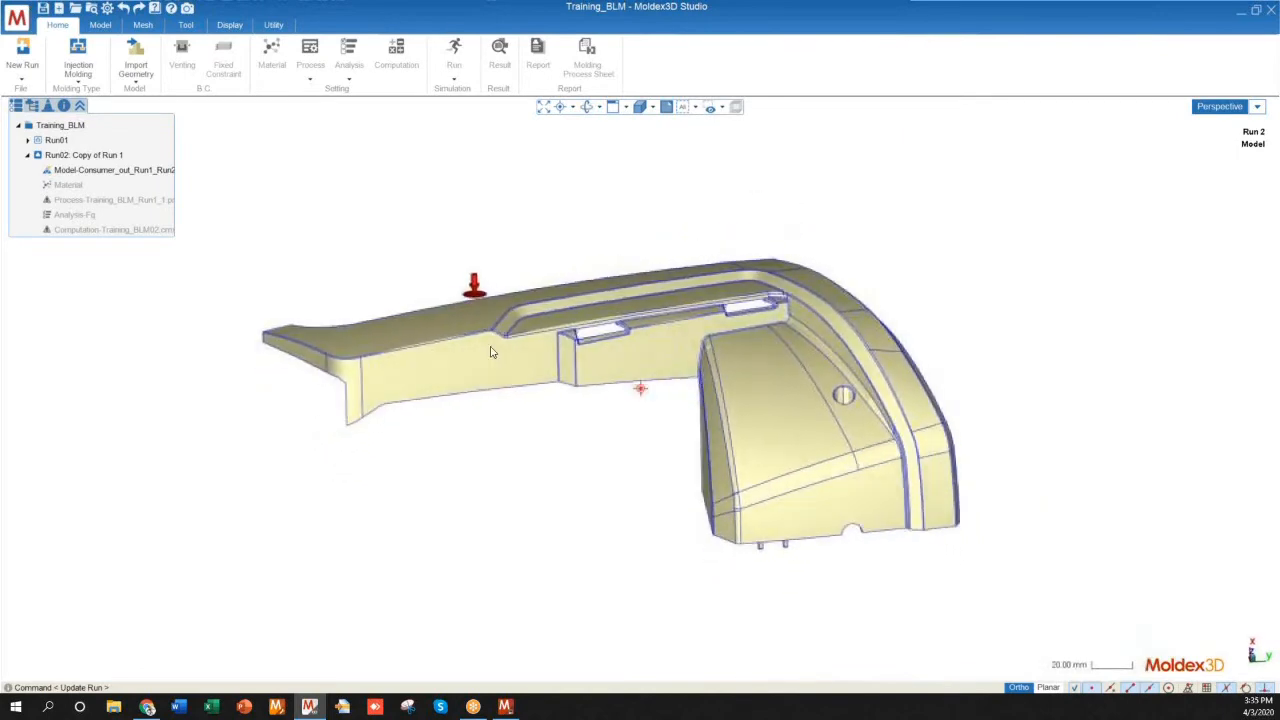
Step: Show the hidden cold runner in the copied run's model
scroll(478, 295, "up", 4)
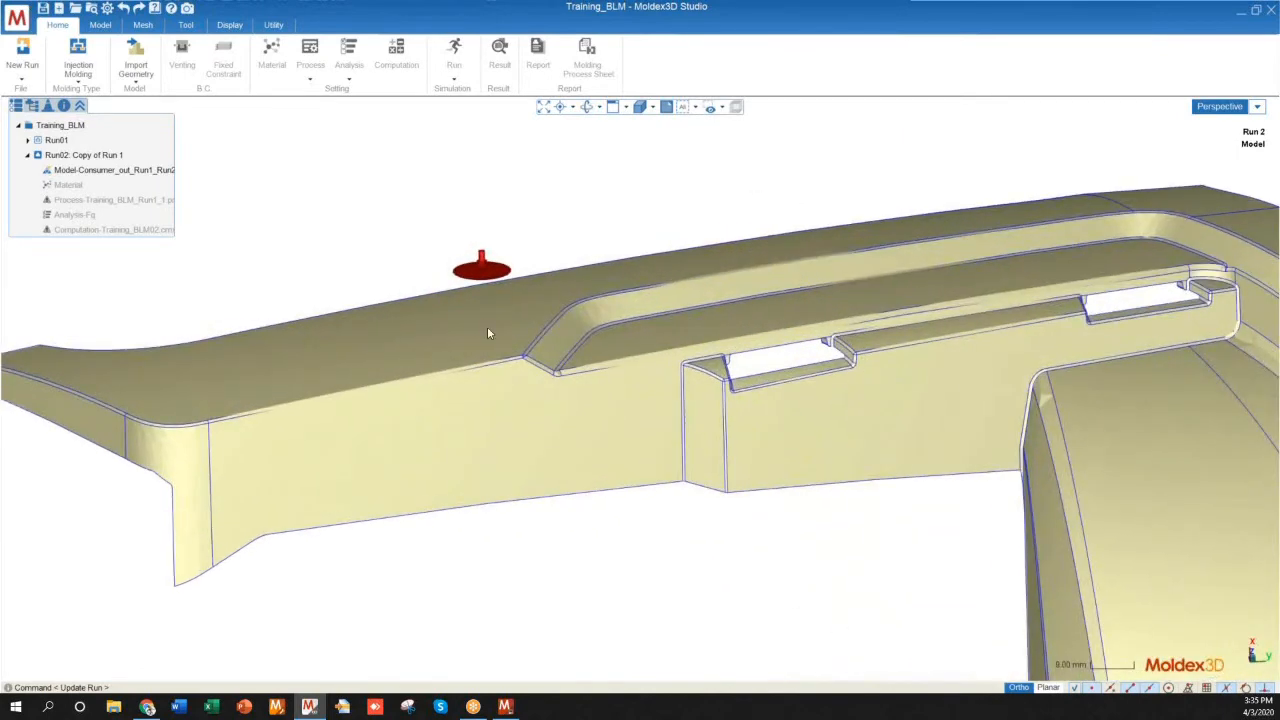
scroll(483, 261, "down", 2)
middle_click_drag(503, 336, 483, 345)
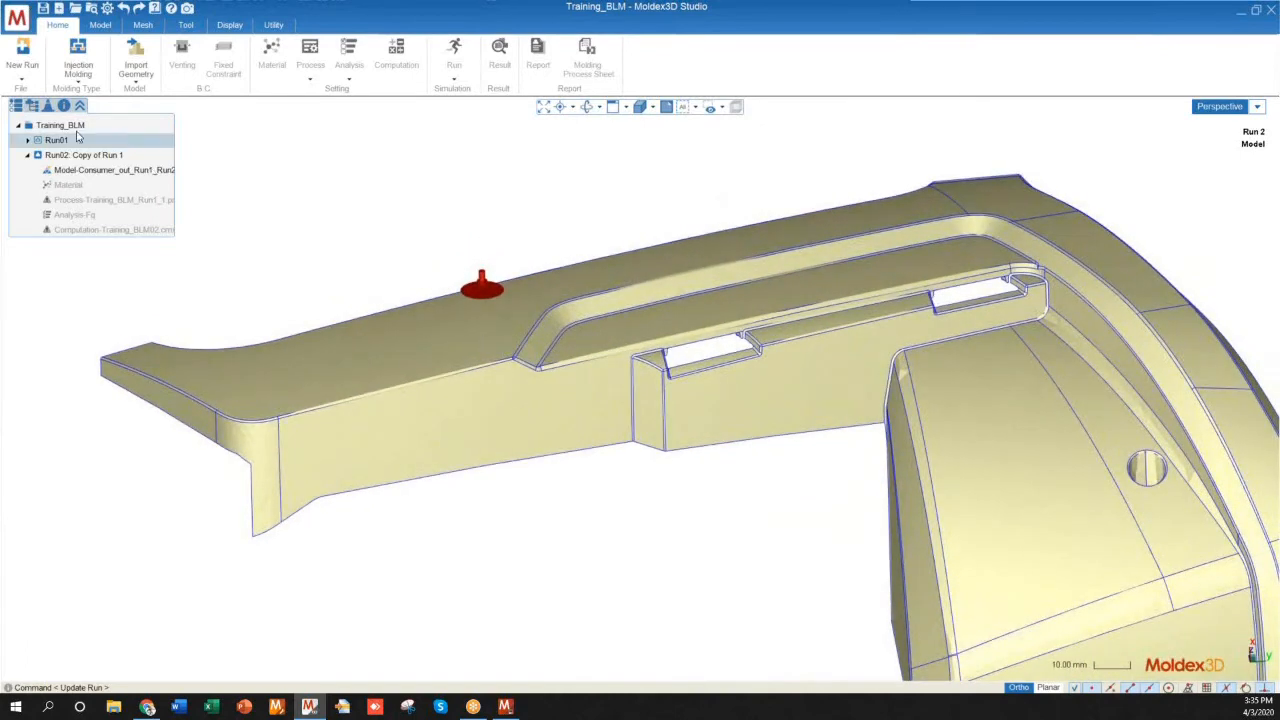
left_click(32, 106)
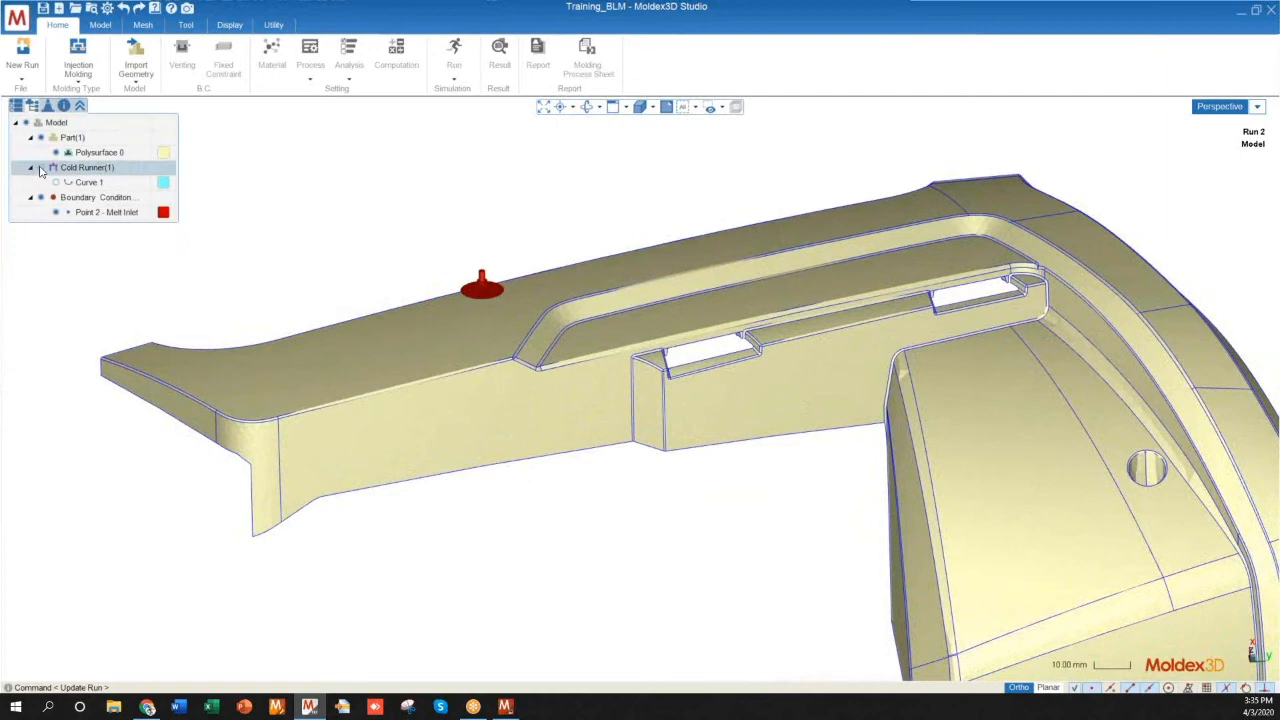
left_click(76, 169)
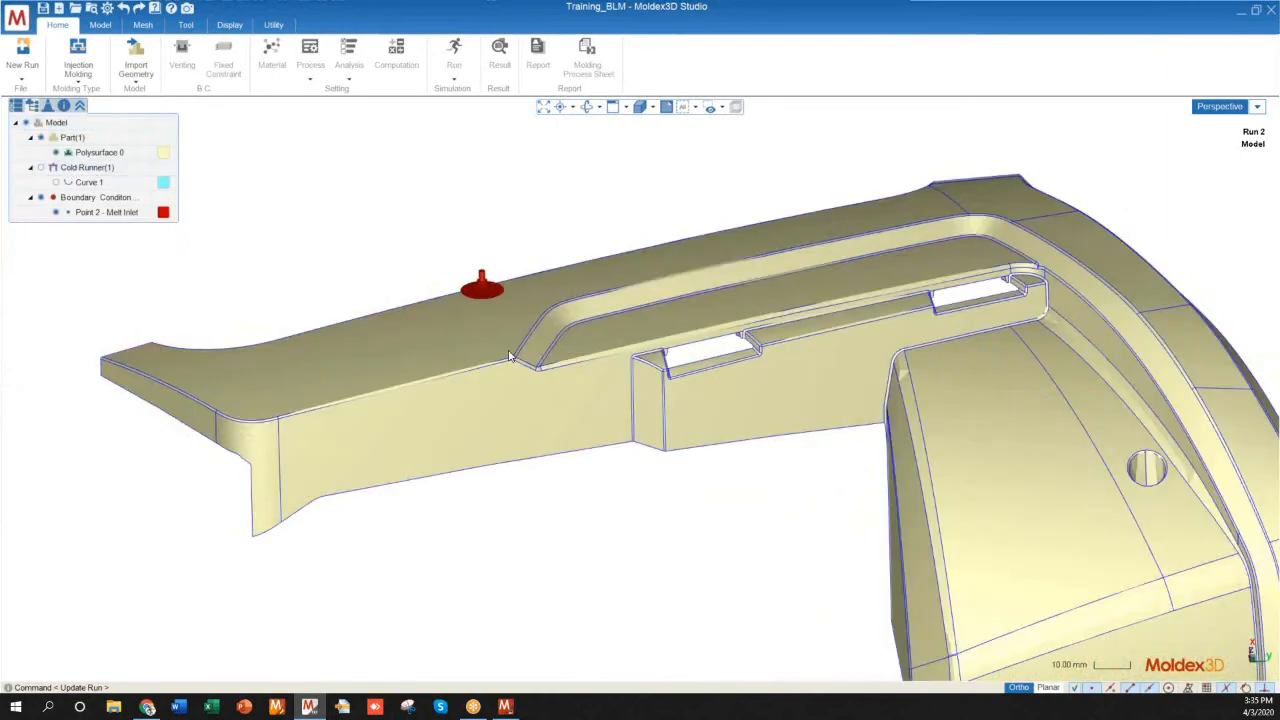
left_click(40, 169)
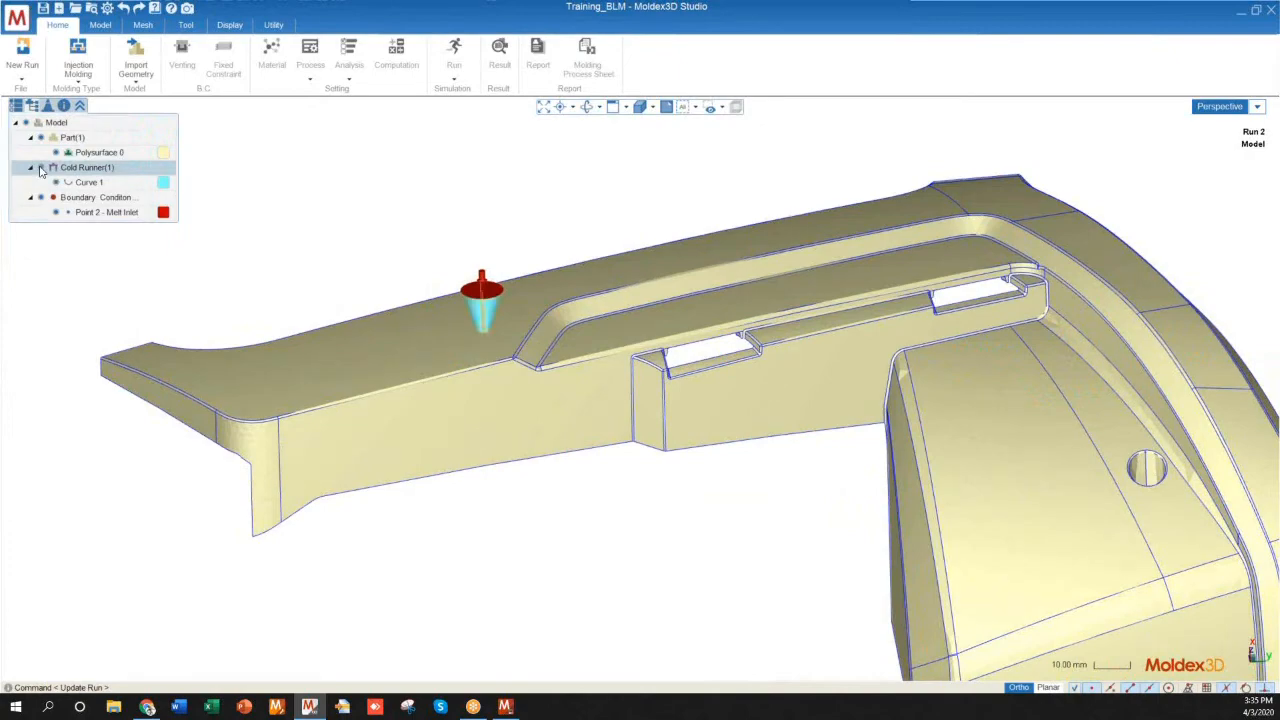
Step: Select the cold runner pin gate and examine its taper and melt inlet at close range
mouse_move(506, 358)
middle_mouse_down()
mouse_move(494, 304)
mouse_move(452, 276)
middle_mouse_up()
middle_click_drag(488, 407, 480, 366)
scroll(480, 366, "up", 5)
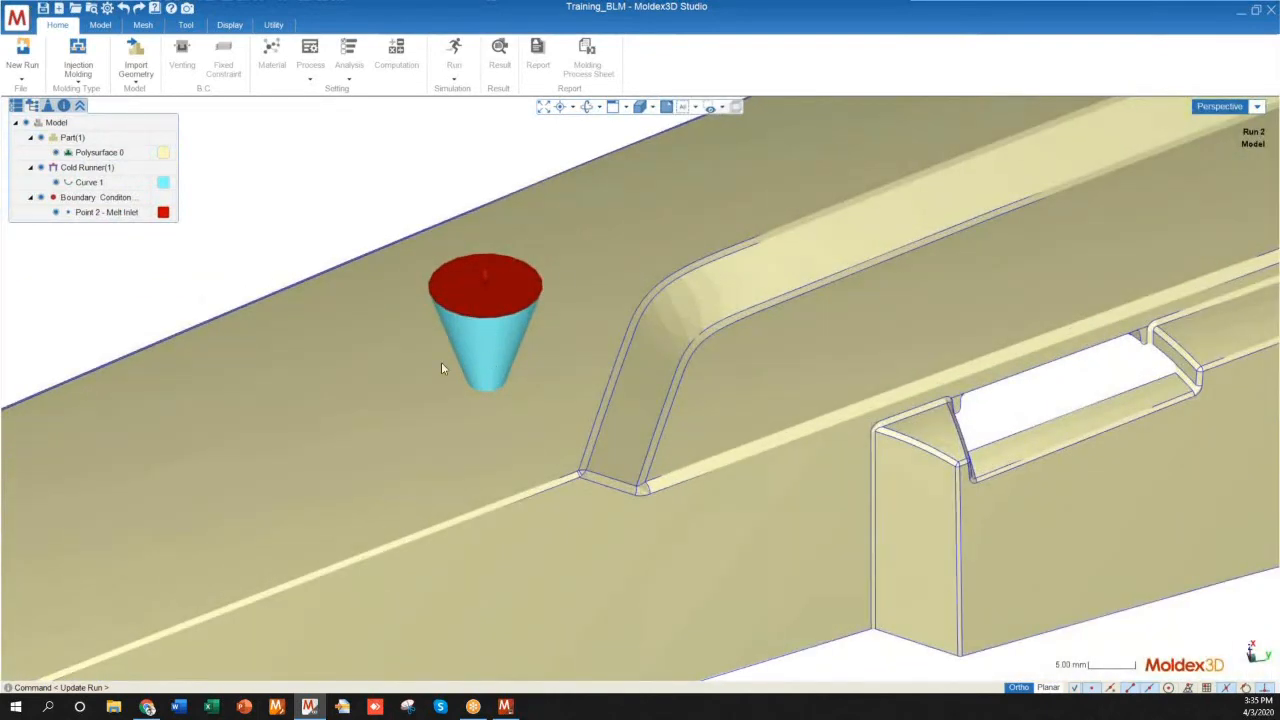
scroll(468, 345, "down", 5)
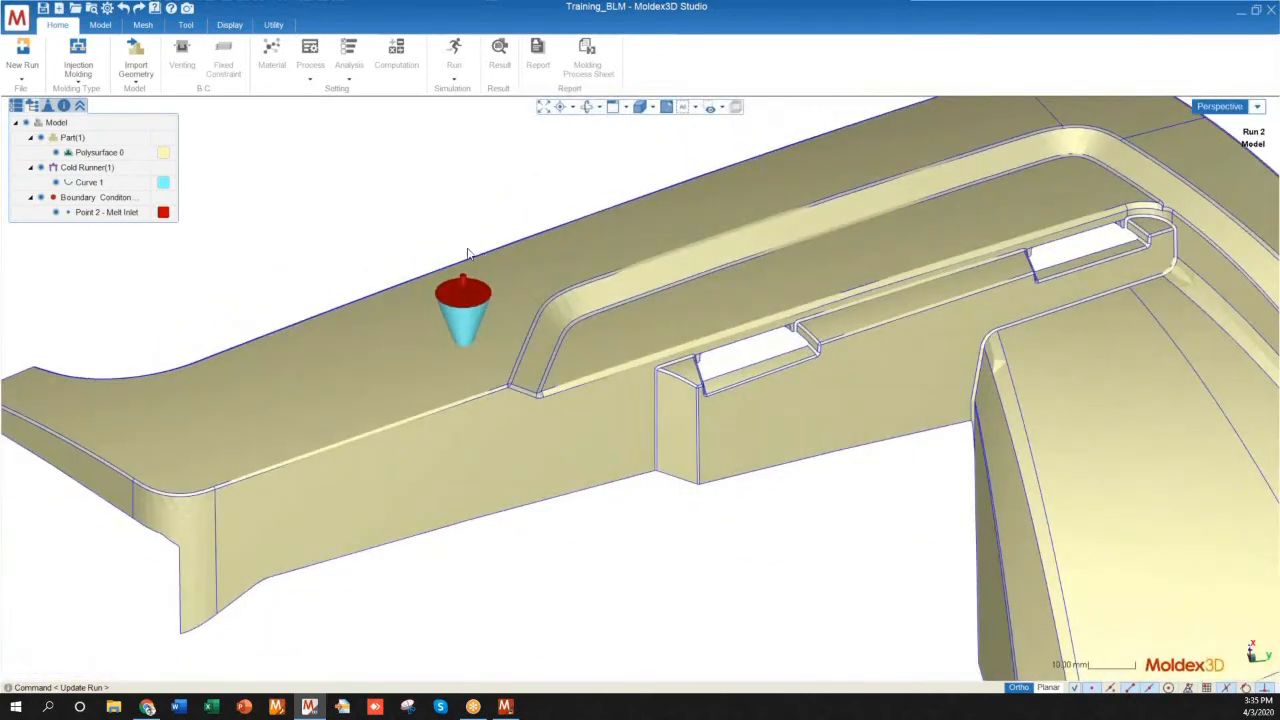
scroll(470, 280, "up", 5)
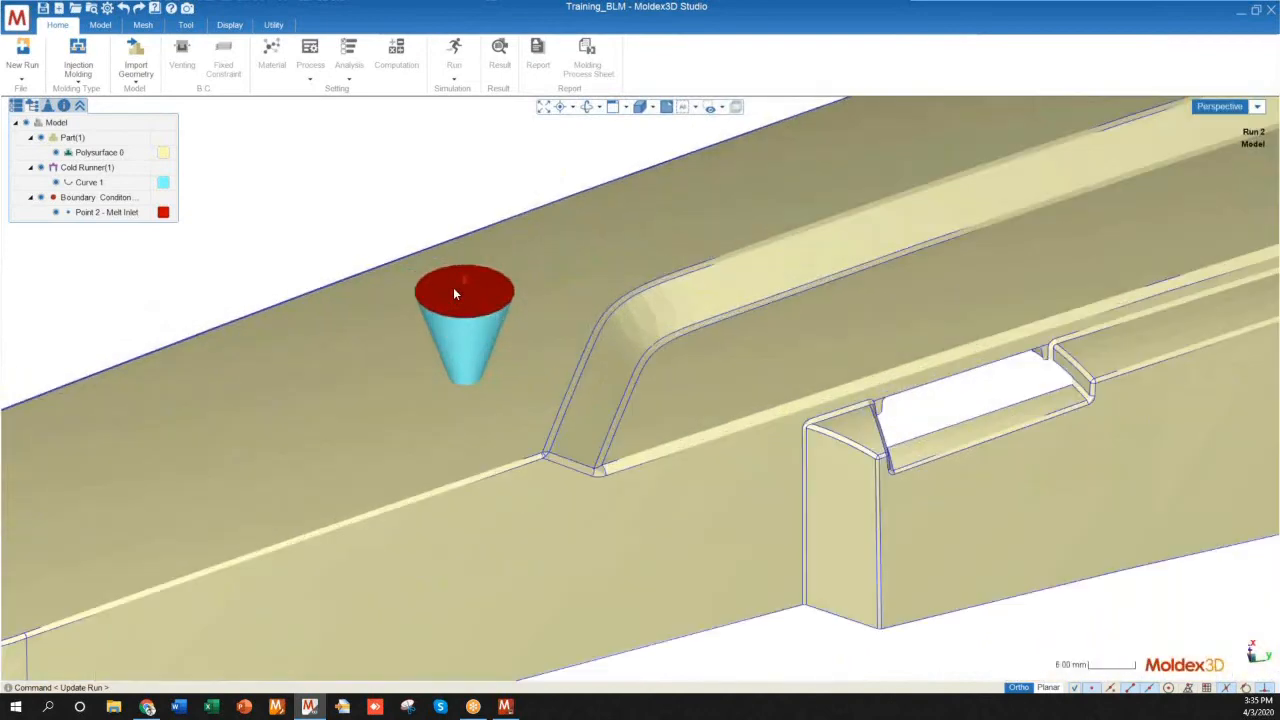
scroll(453, 300, "up", 1)
scroll(924, 420, "down", 3)
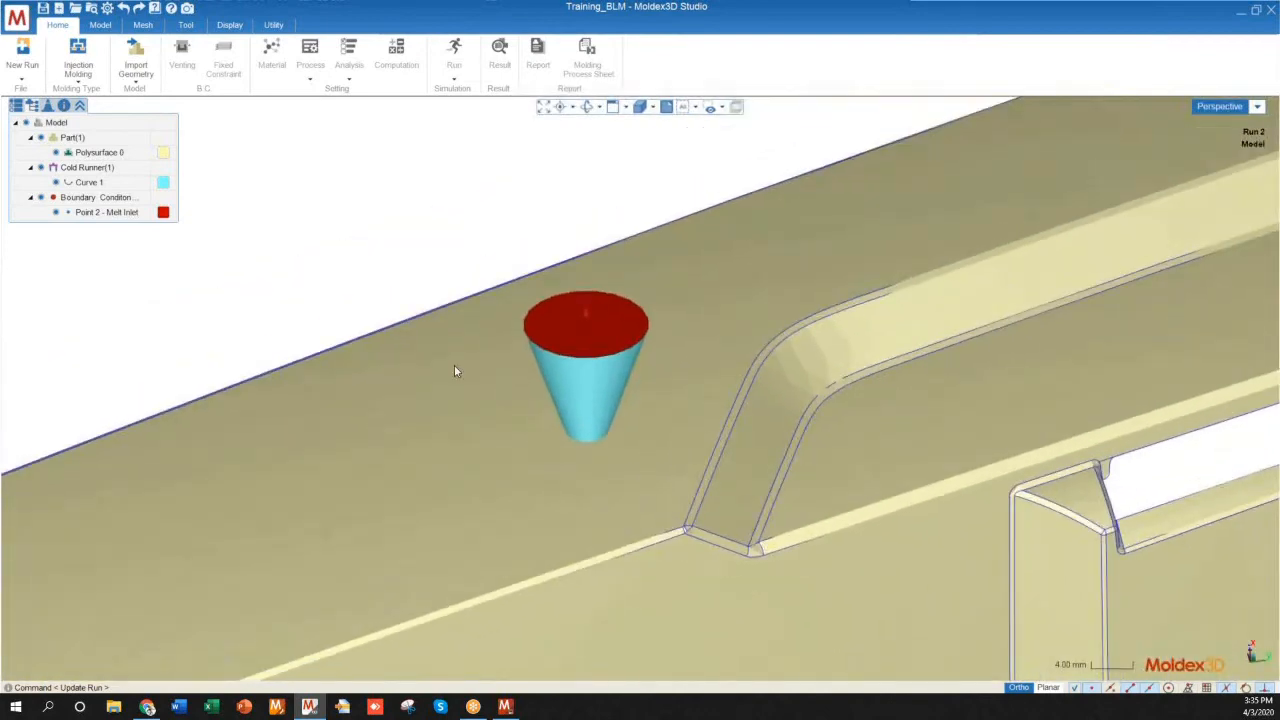
scroll(454, 365, "up", 3)
scroll(610, 395, "up", 2)
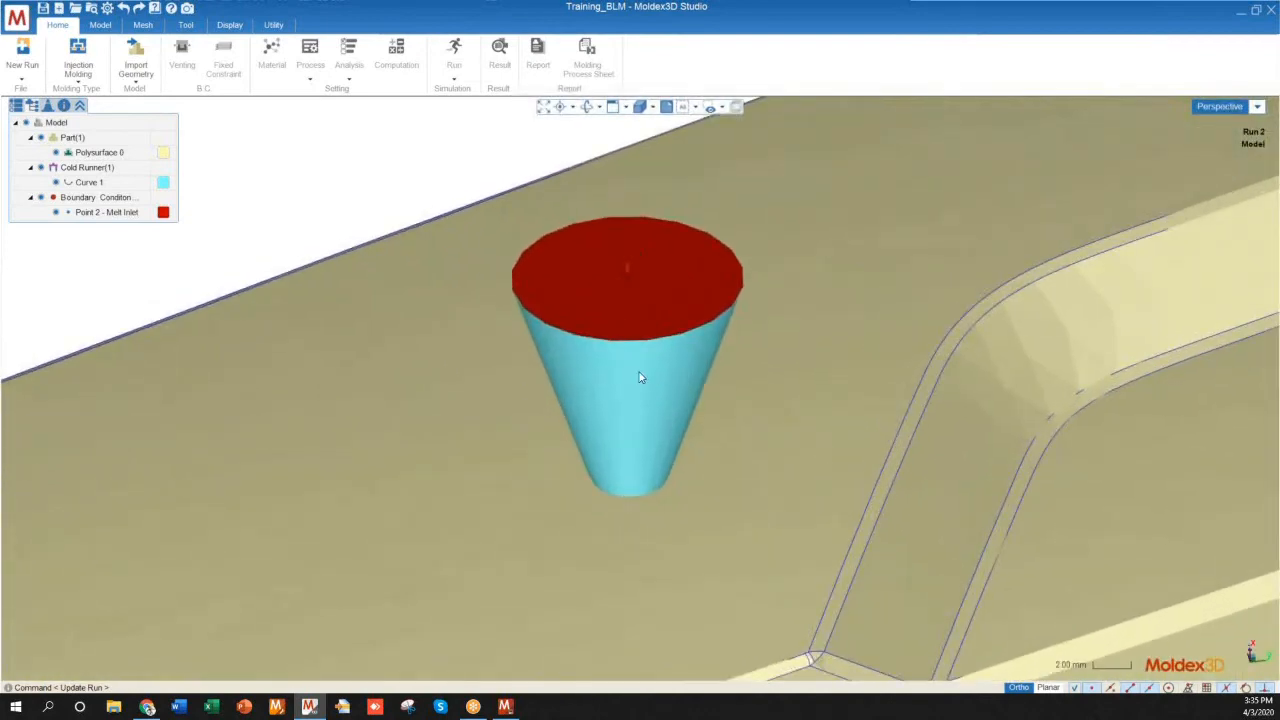
left_click(641, 377)
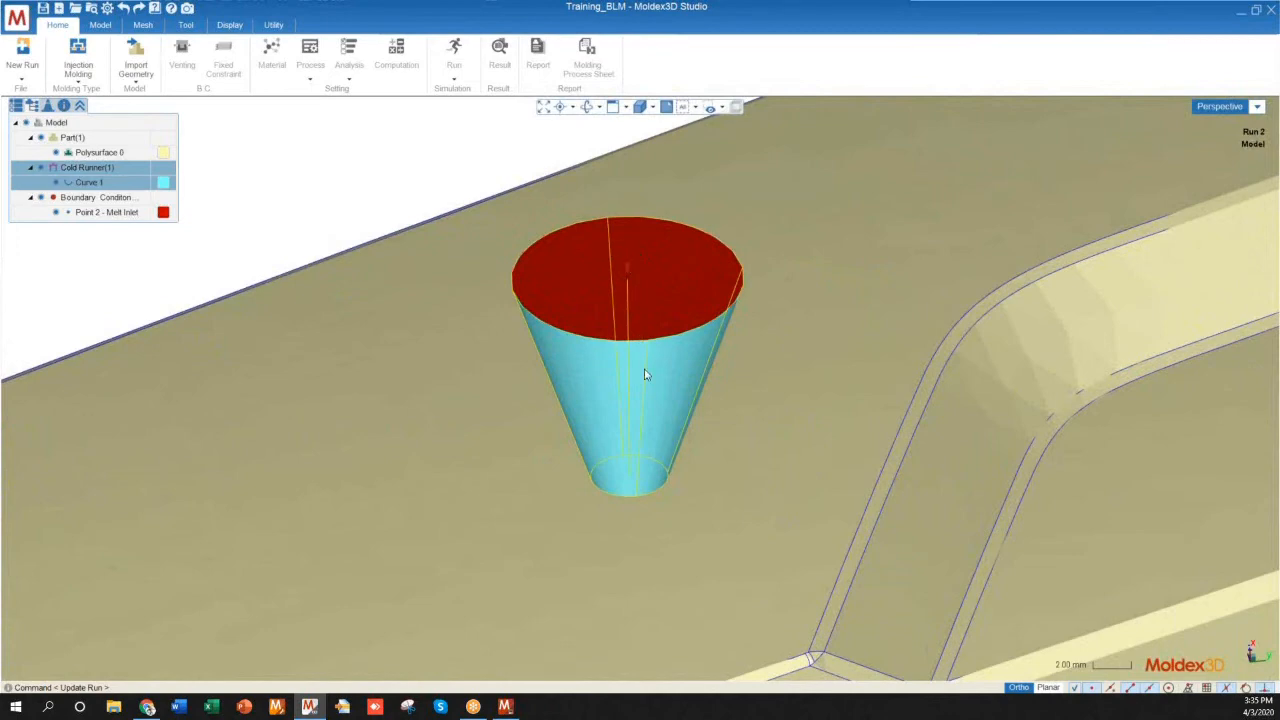
right_click_drag(649, 480, 758, 476)
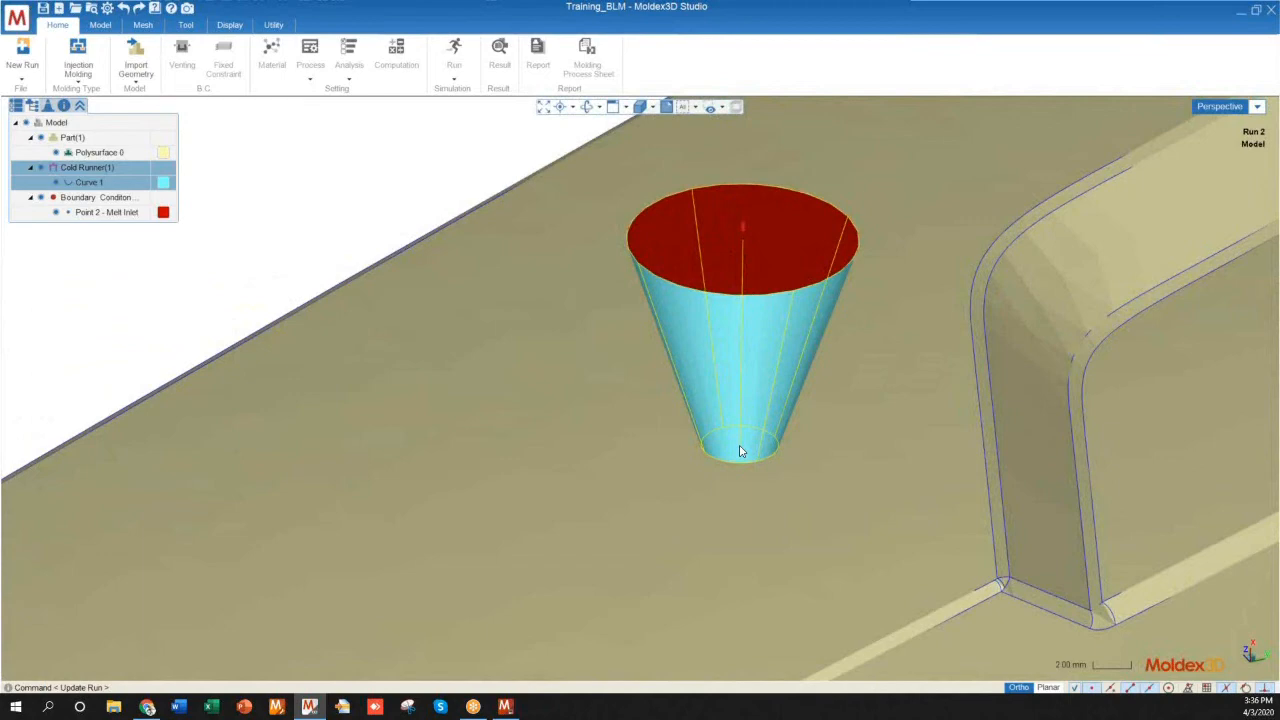
Step: Review the two end diameters and the gate length in the pin gate's injection molding attributes, and accept them
left_click(713, 337)
middle_click_drag(714, 334, 634, 286)
left_click(657, 208)
right_click(633, 240)
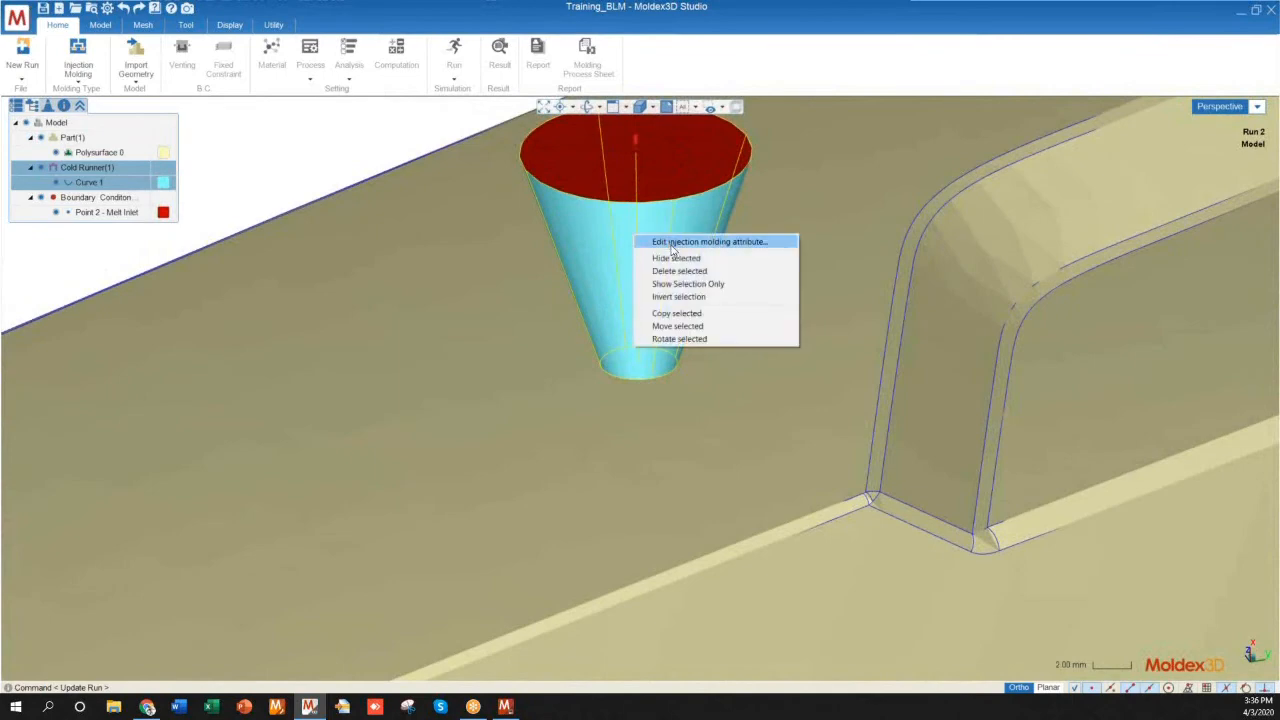
left_click(672, 243)
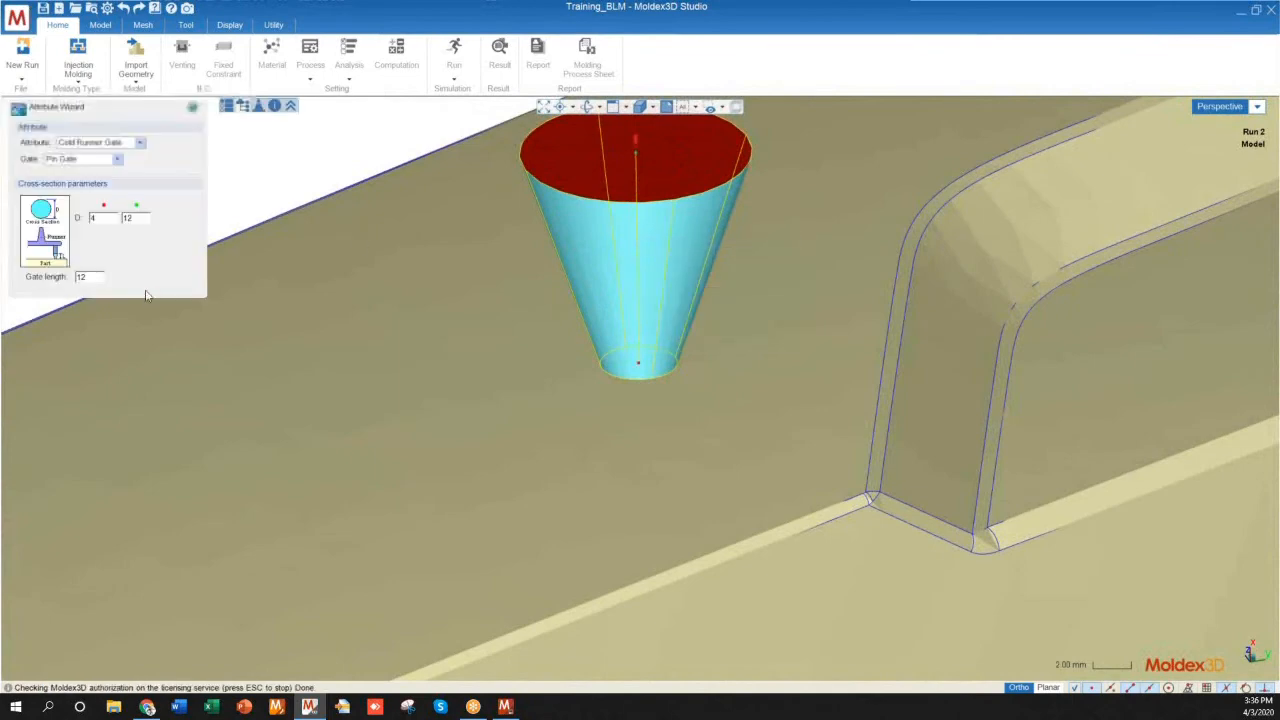
double_click(109, 221)
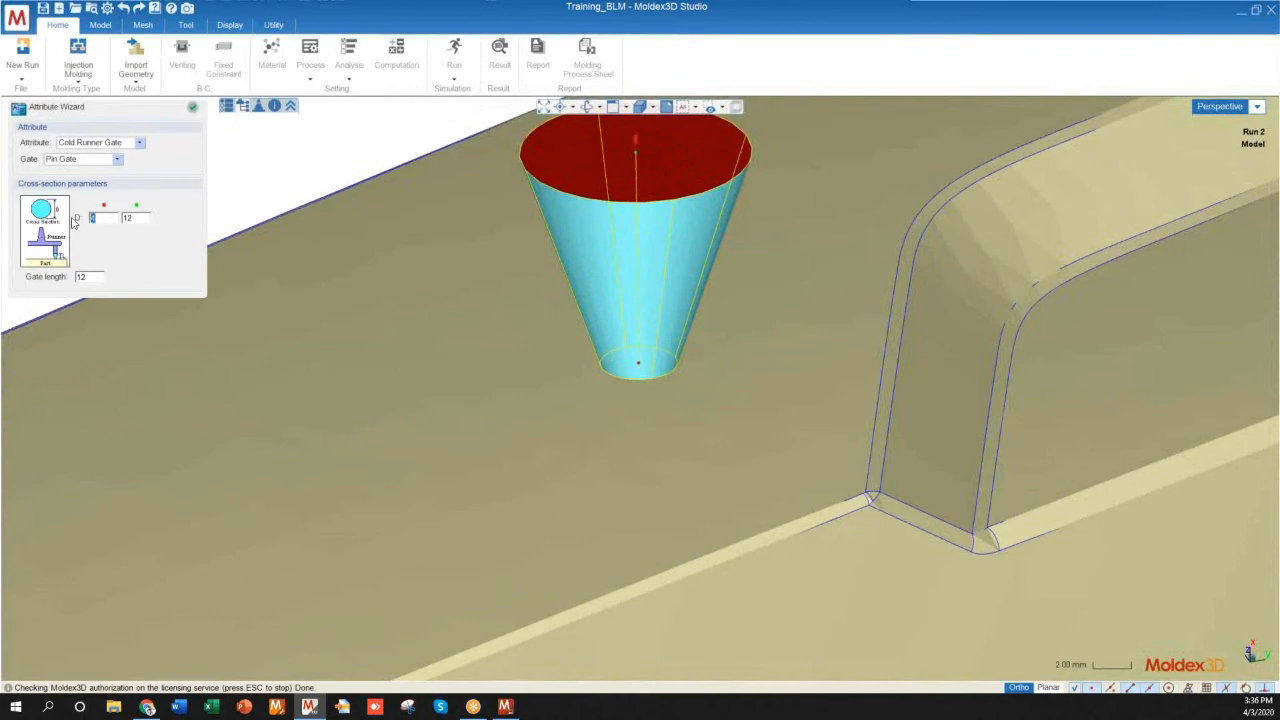
double_click(128, 217)
middle_click_drag(517, 523, 614, 377)
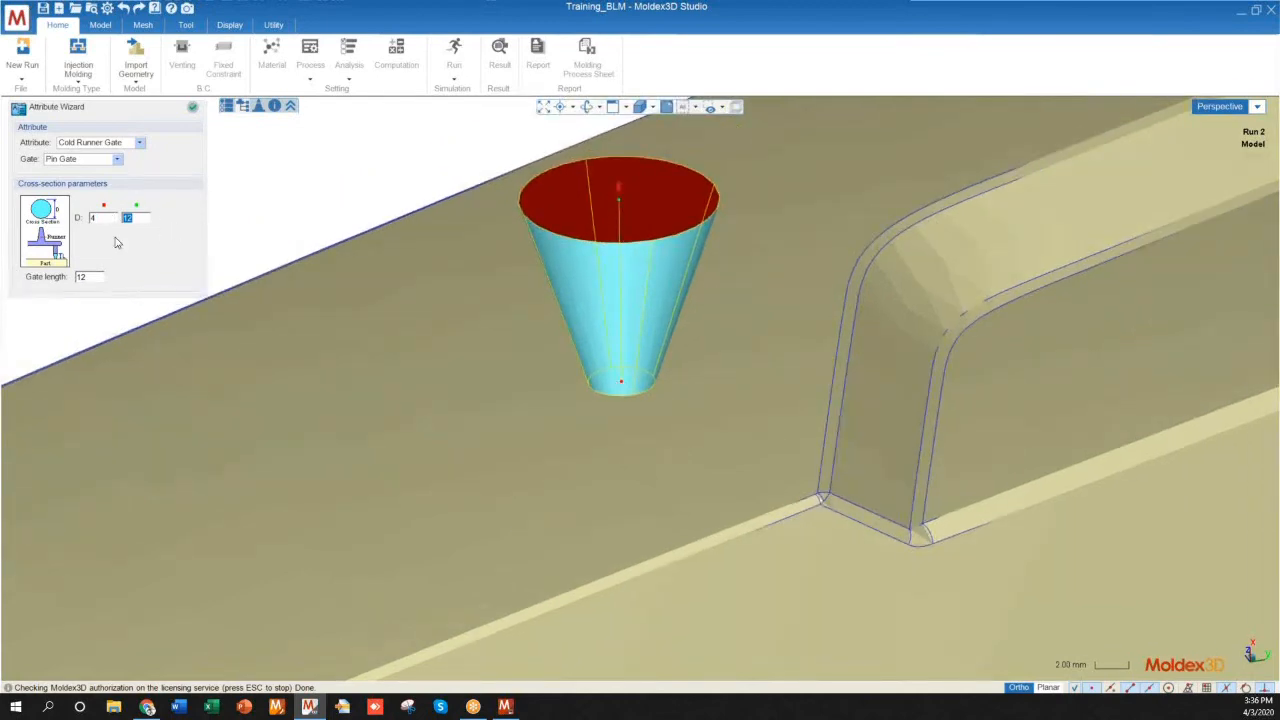
double_click(84, 276)
scroll(200, 440, "down", 3)
scroll(231, 466, "down", 3)
mouse_move(343, 477)
middle_mouse_down()
mouse_move(300, 429)
mouse_move(328, 480)
middle_mouse_up()
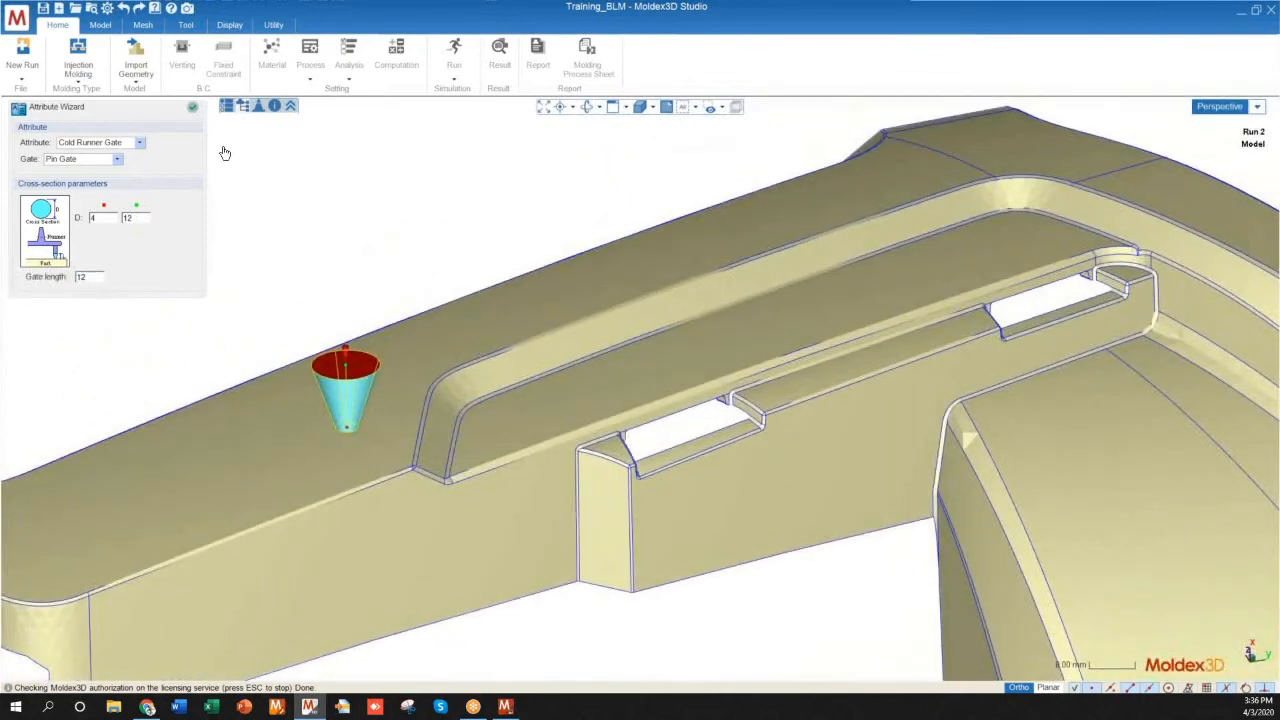
left_click(193, 106)
Step: Create a point at about (91, 375, 52) on the long inset face, near the slot farthest from the gate
middle_click_drag(505, 381, 355, 450)
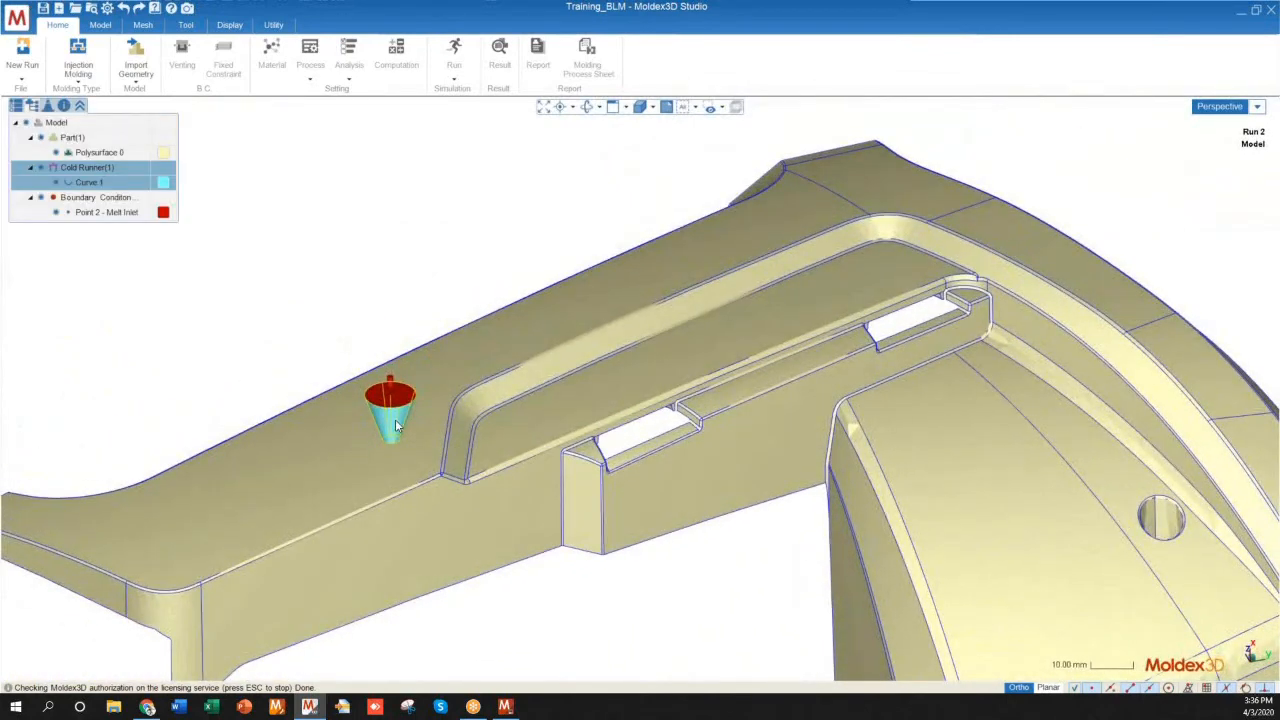
scroll(391, 439, "up", 4)
scroll(292, 462, "down", 3)
middle_click_drag(368, 513, 321, 492)
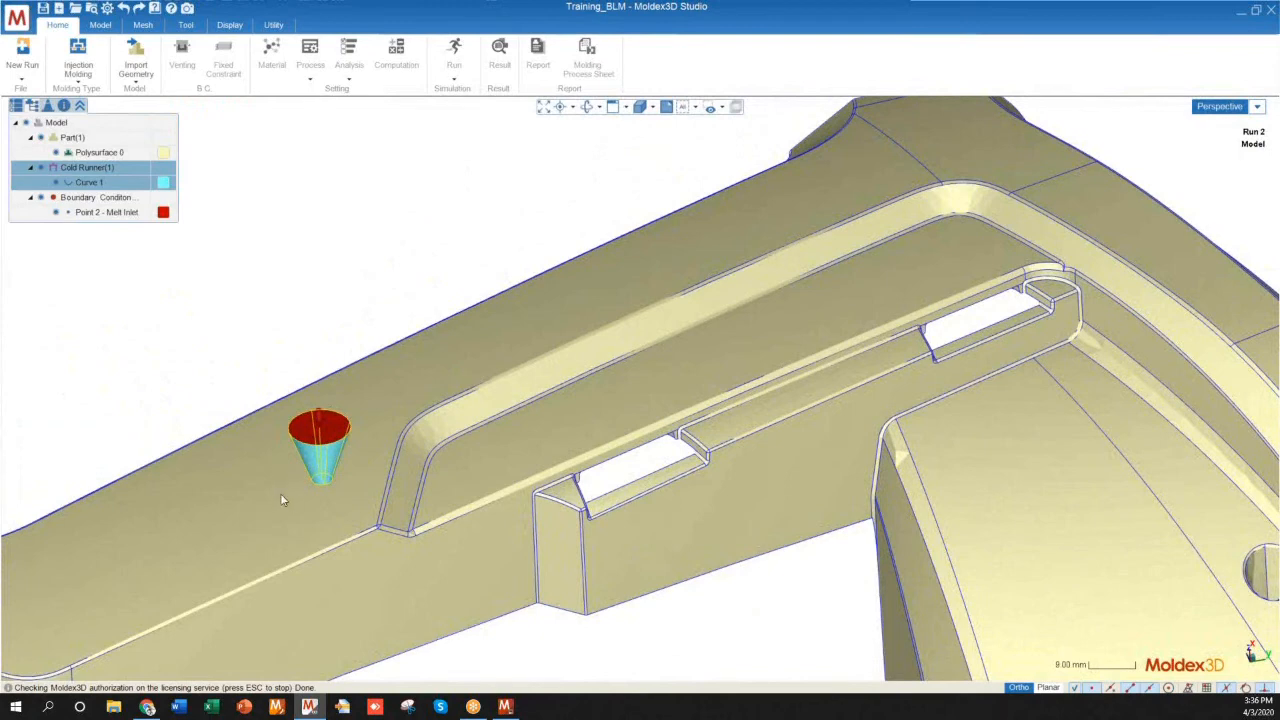
right_click_drag(394, 492, 329, 503)
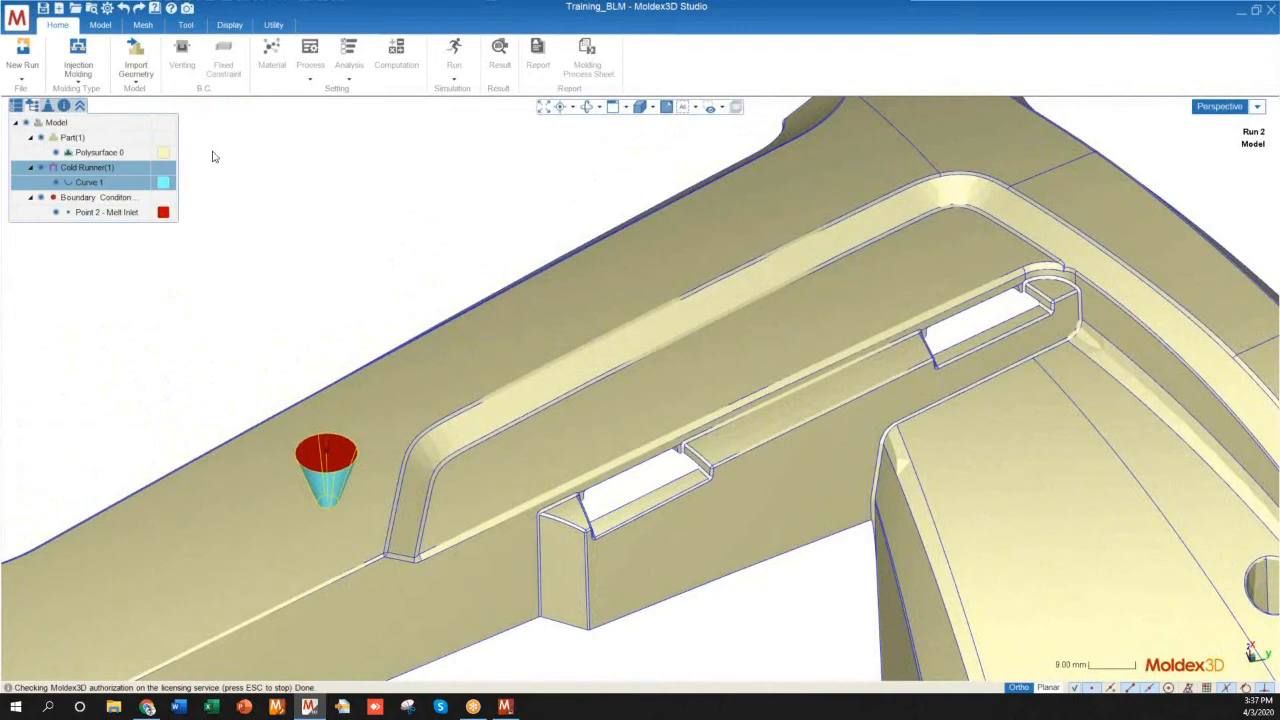
left_click(186, 25)
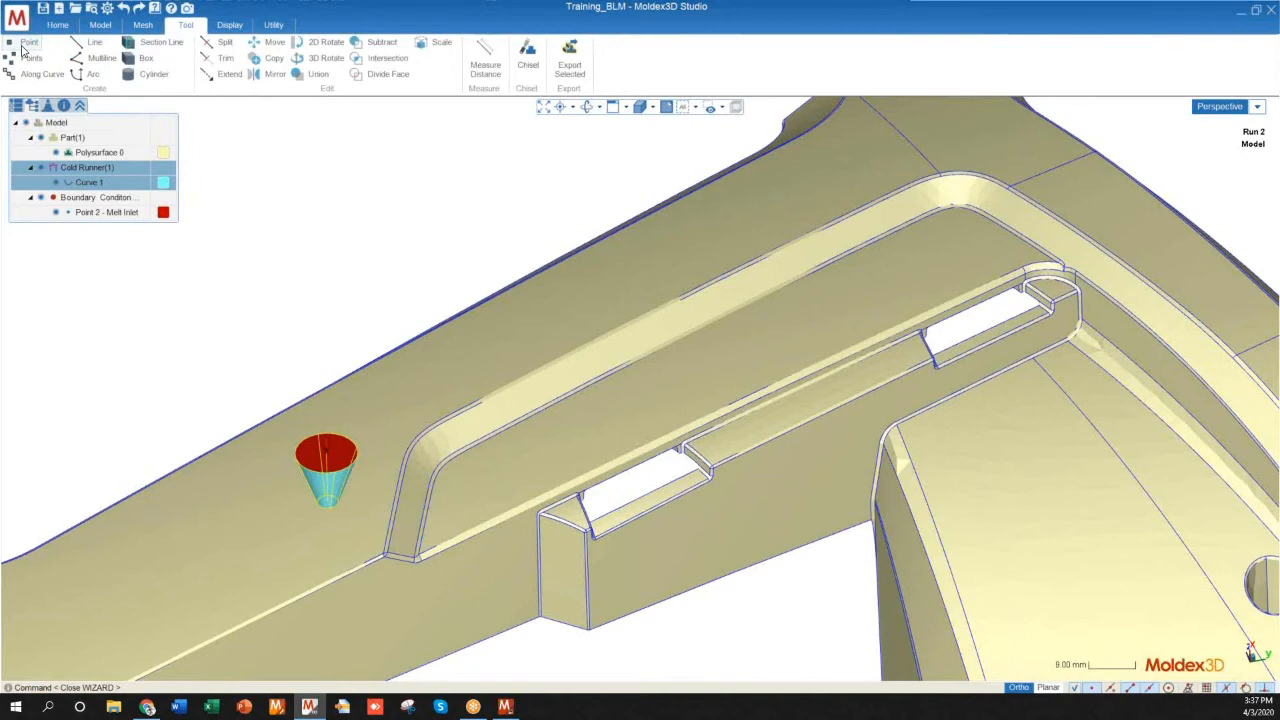
left_click(22, 50)
scroll(600, 370, "down", 3)
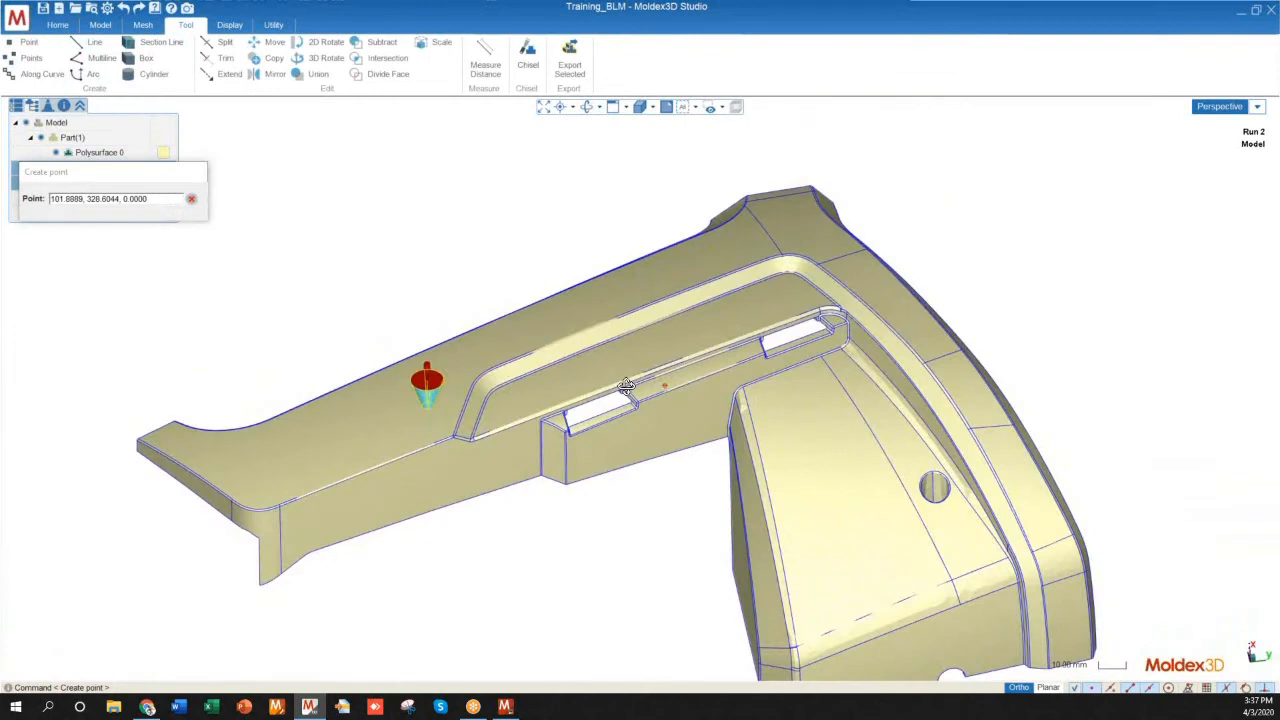
mouse_move(626, 386)
middle_mouse_down()
mouse_move(643, 383)
mouse_move(629, 392)
middle_mouse_up()
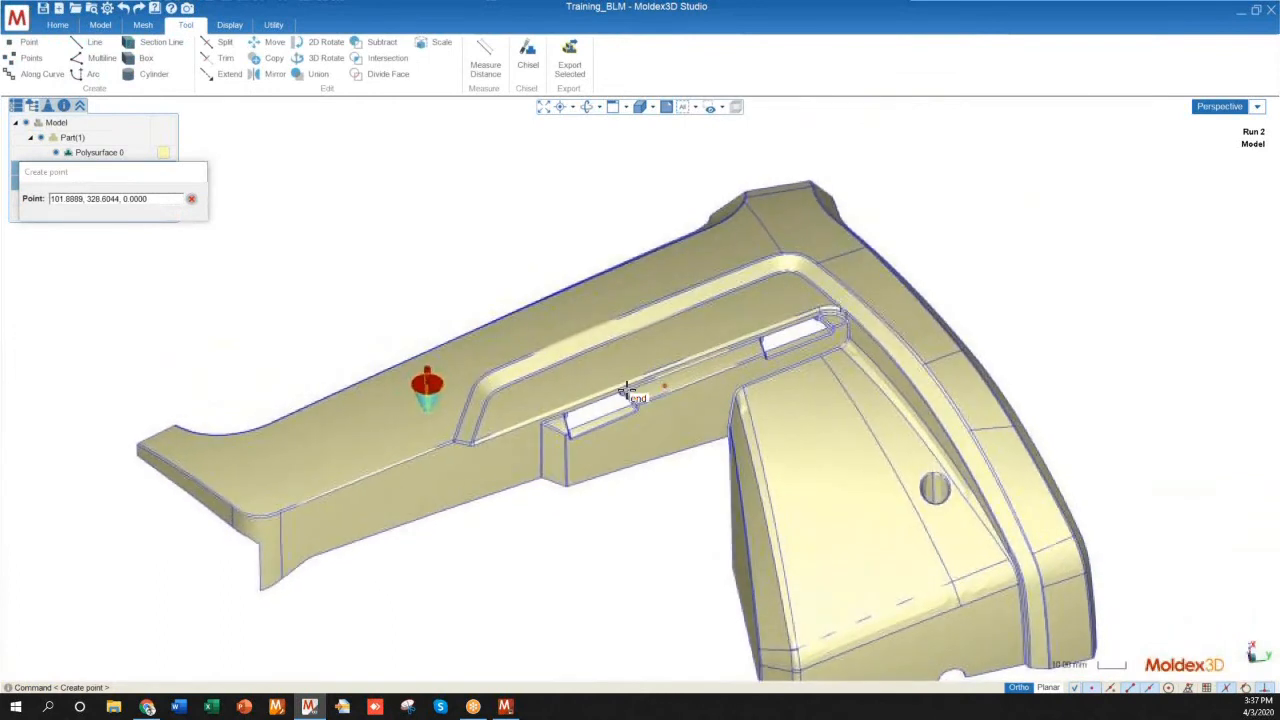
left_click(762, 305)
middle_click_drag(674, 343, 795, 352)
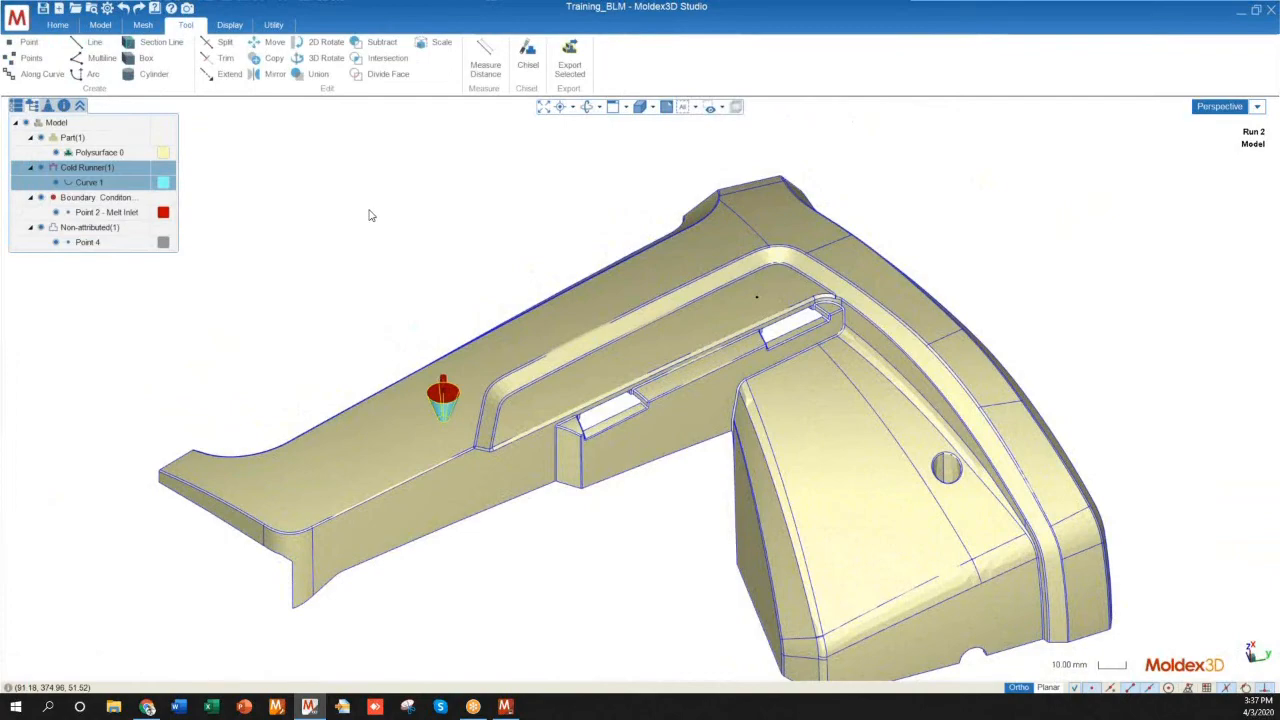
Step: Examine the new point on the long inset face and the pin gate's current position at close range
middle_click_drag(540, 404, 521, 353)
scroll(753, 301, "up", 10)
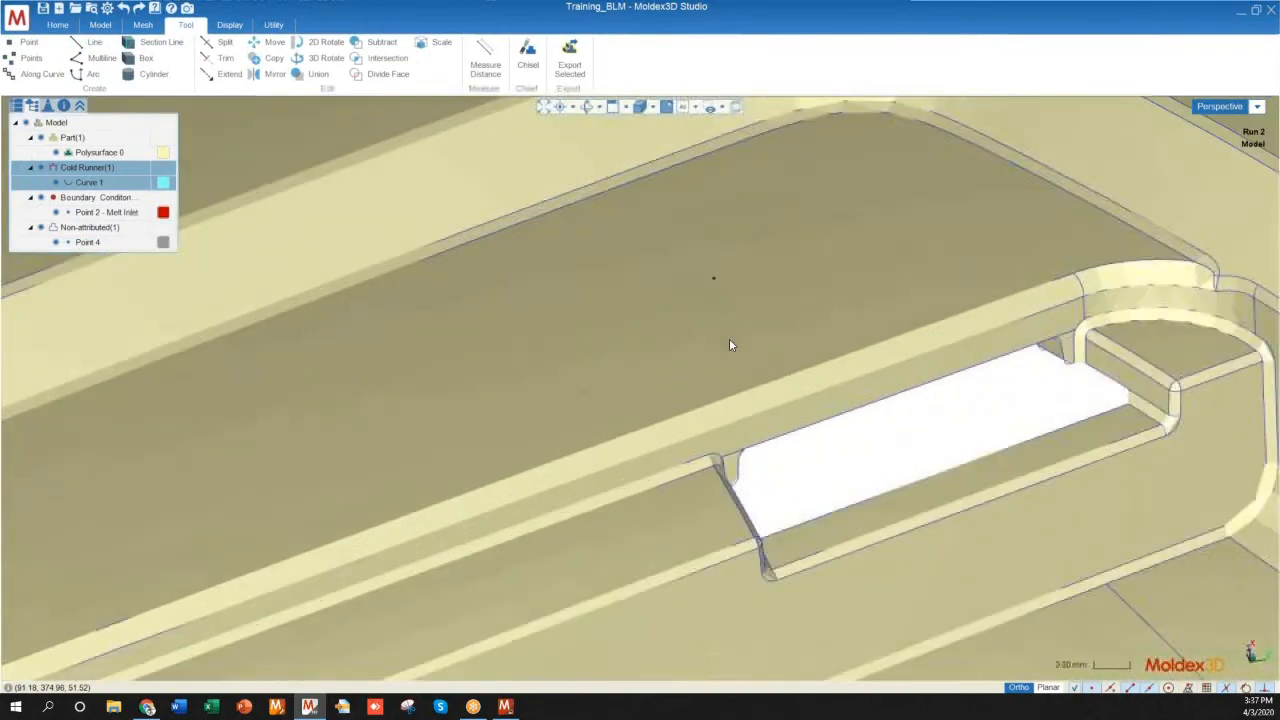
middle_click_drag(729, 341, 851, 338)
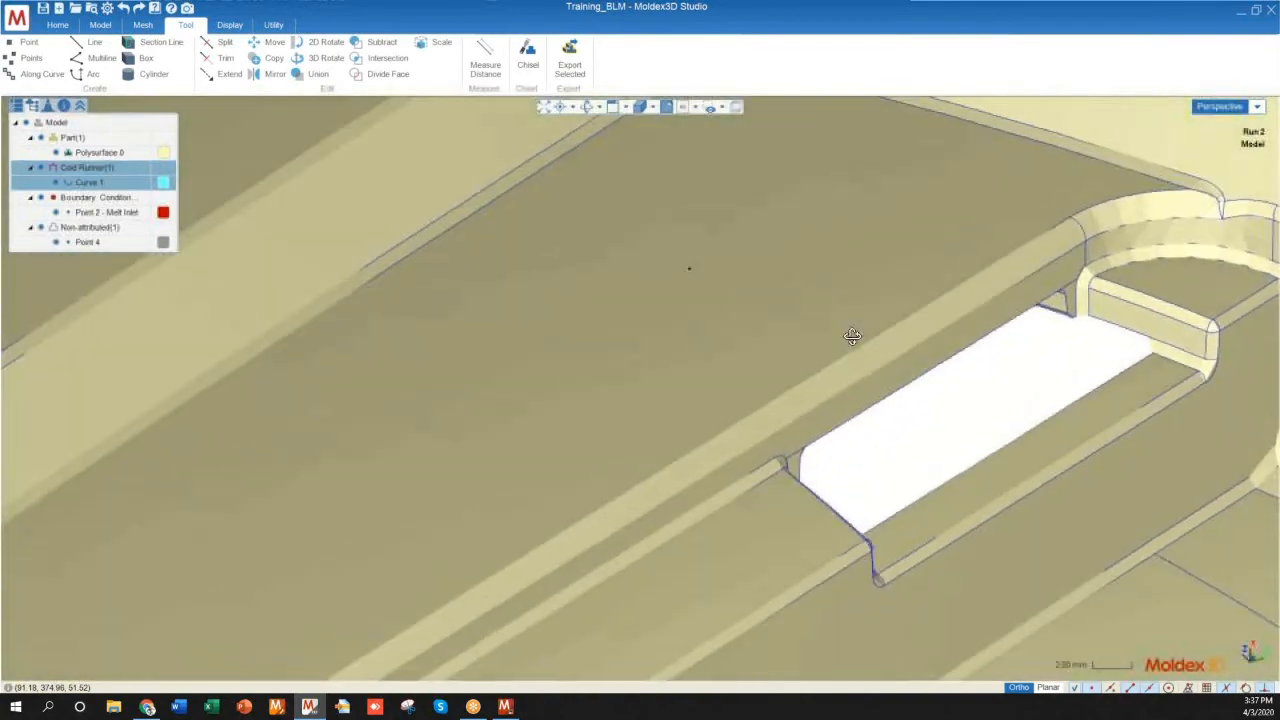
scroll(831, 260, "down", 8)
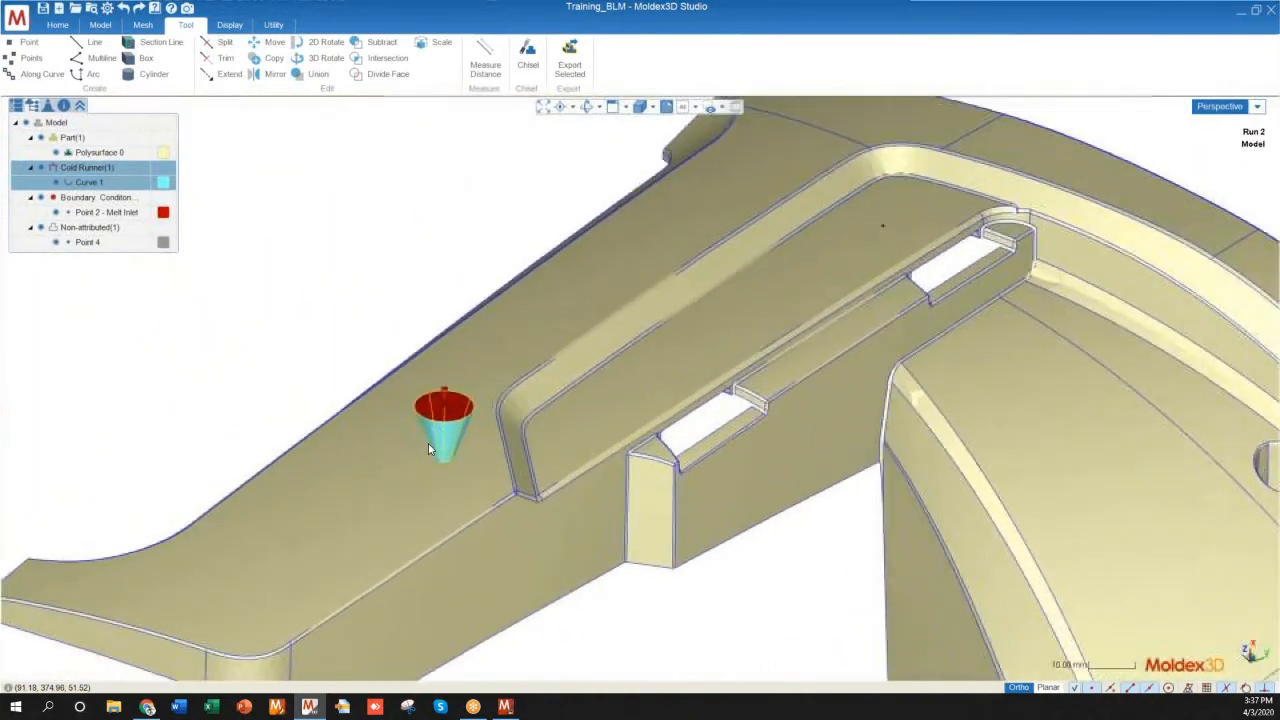
scroll(428, 443, "up", 3)
scroll(334, 492, "down", 3)
middle_click_drag(390, 483, 323, 483)
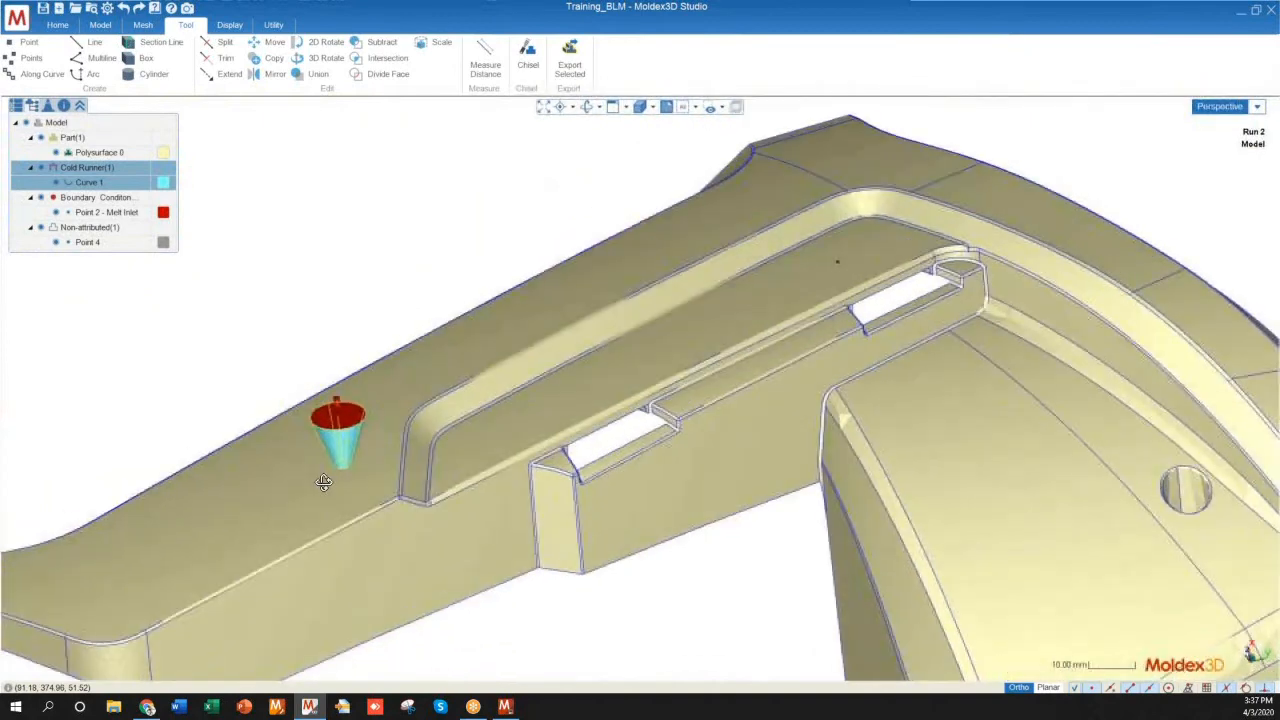
scroll(380, 488, "up", 4)
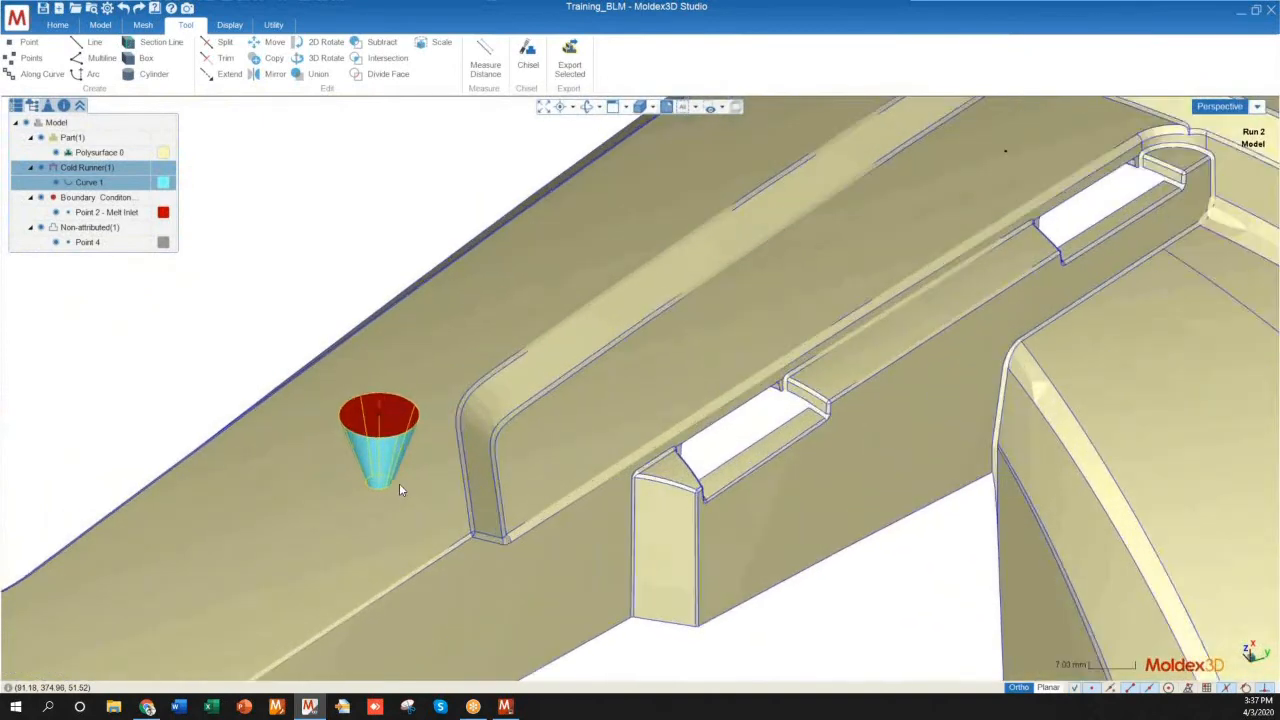
scroll(399, 484, "up", 2)
Step: Move the cold runner pin gate from its narrow end to the new point on the long inset face
left_click(311, 289)
left_click(381, 436)
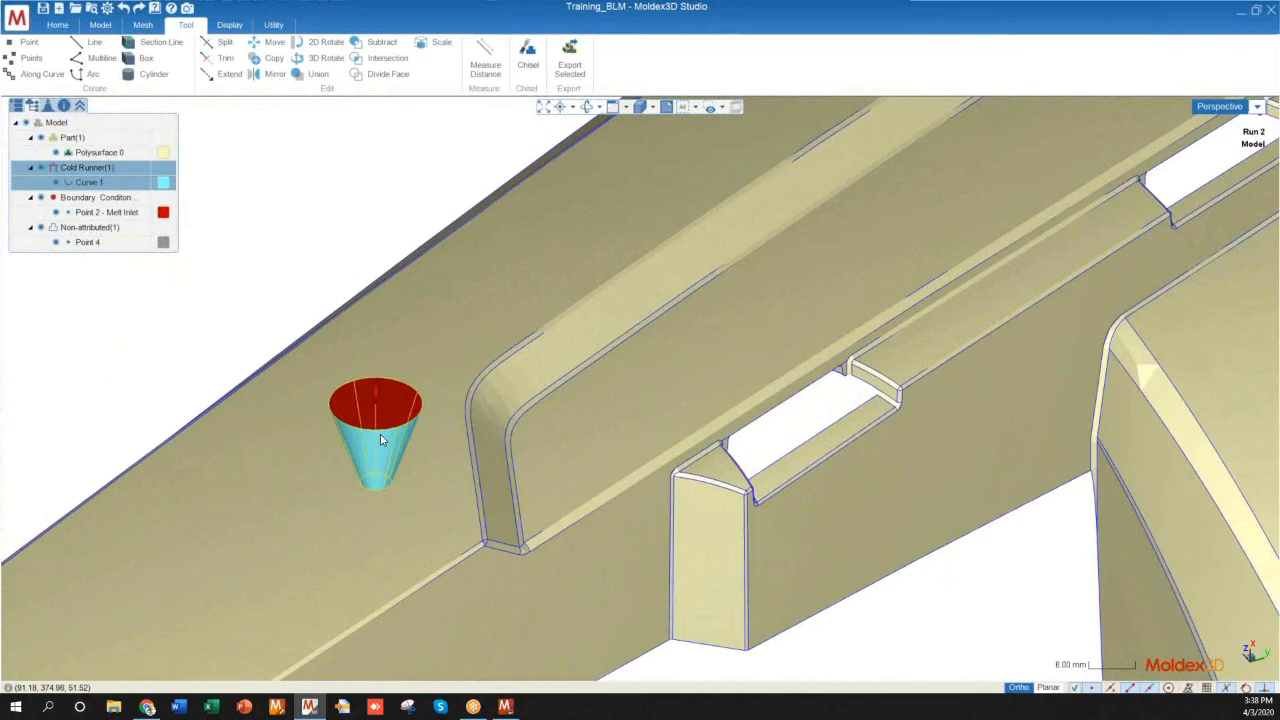
right_click(380, 436)
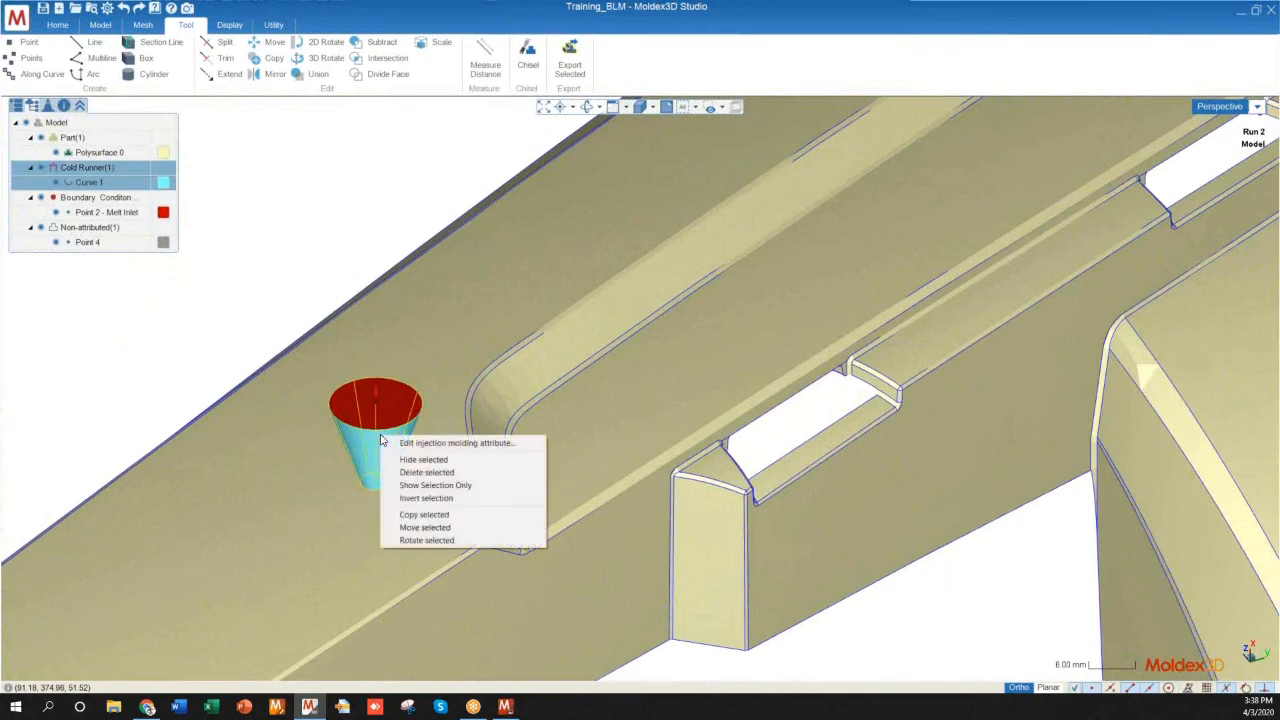
left_click(428, 527)
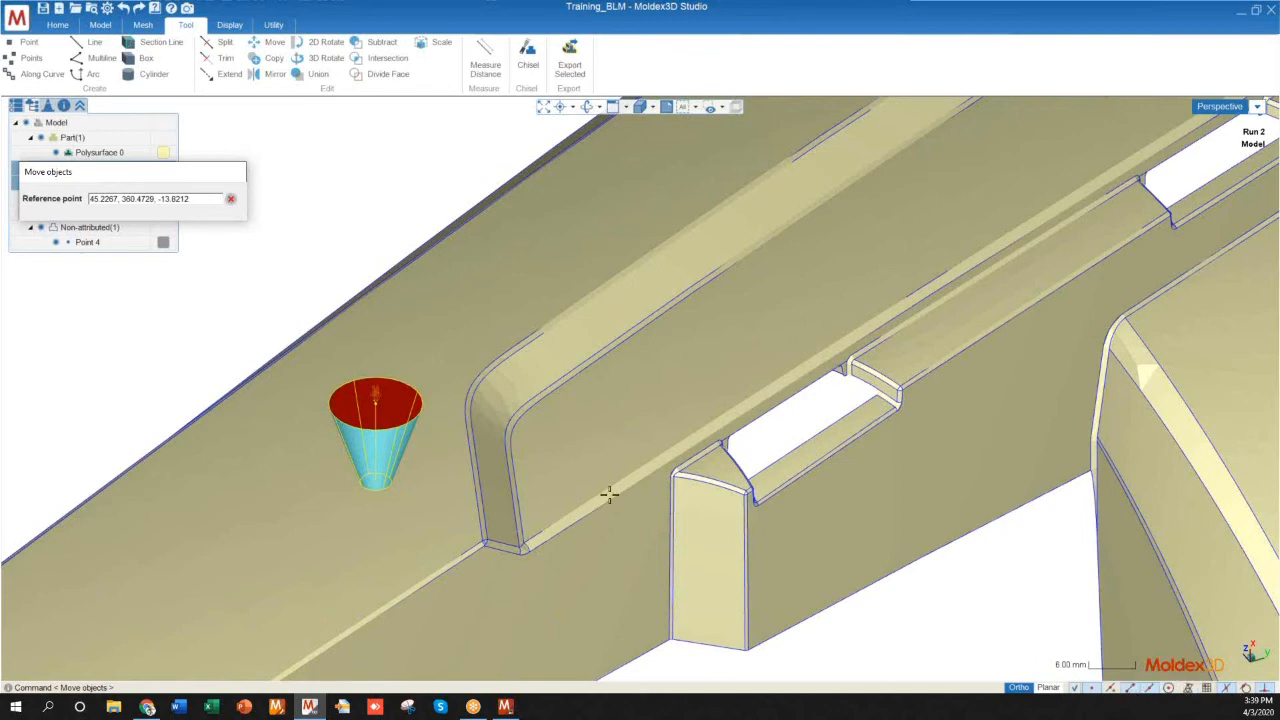
scroll(486, 523, "down", 3)
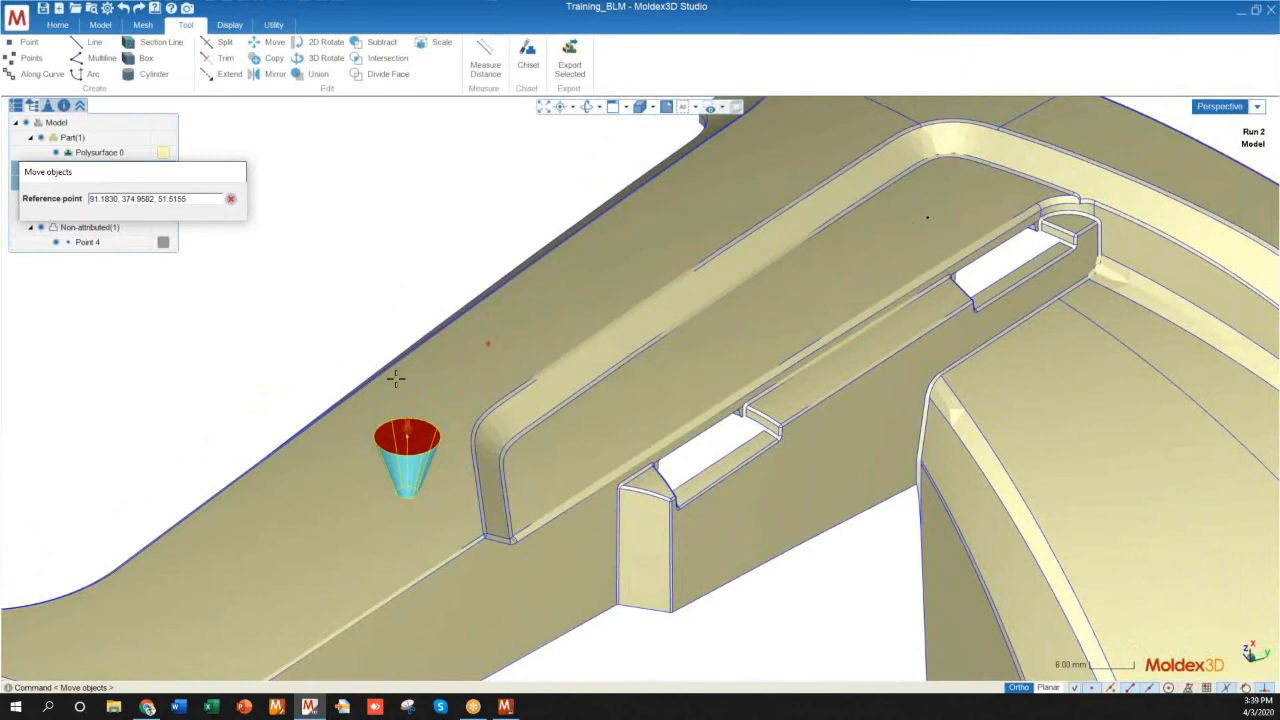
scroll(407, 494, "up", 4)
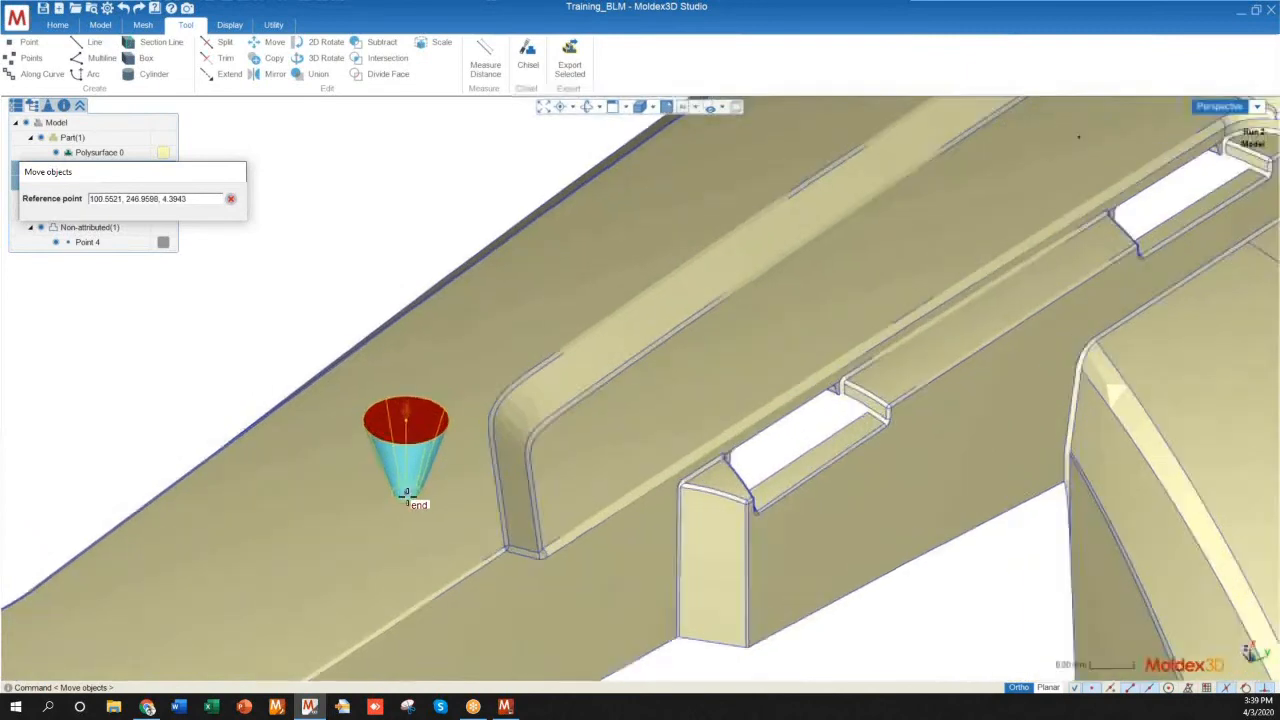
left_click(407, 499)
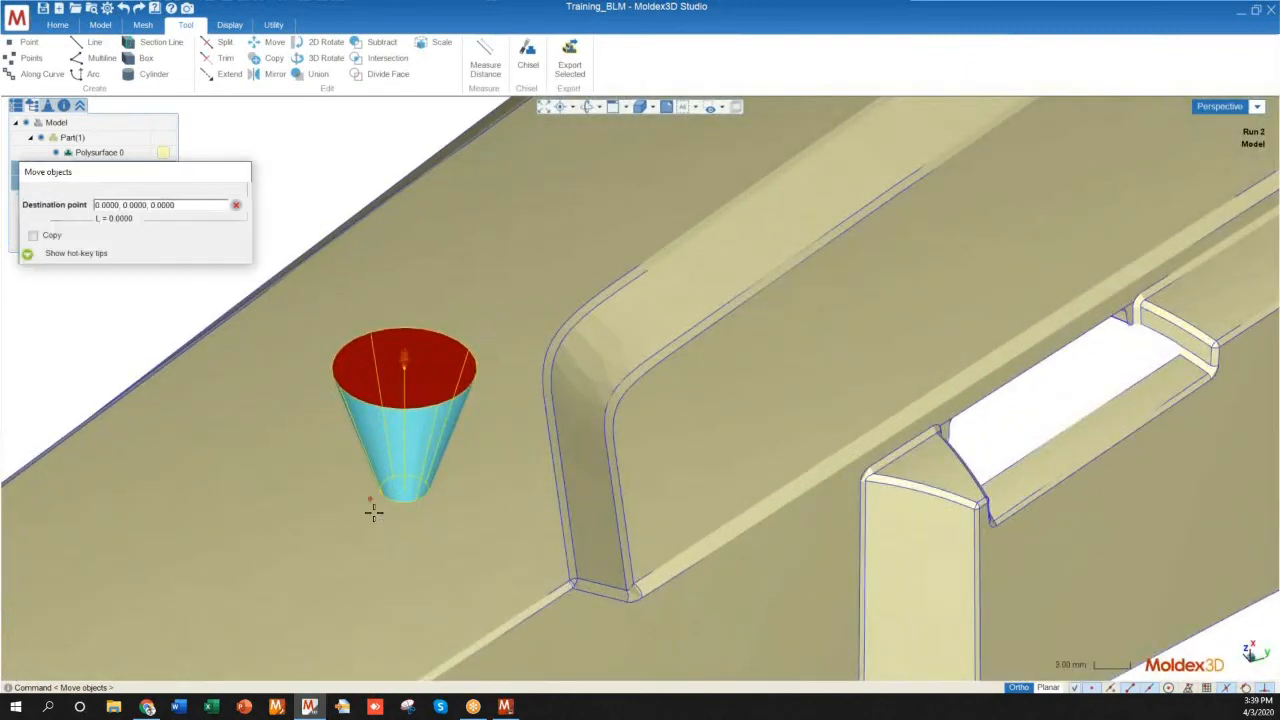
scroll(371, 509, "down", 5)
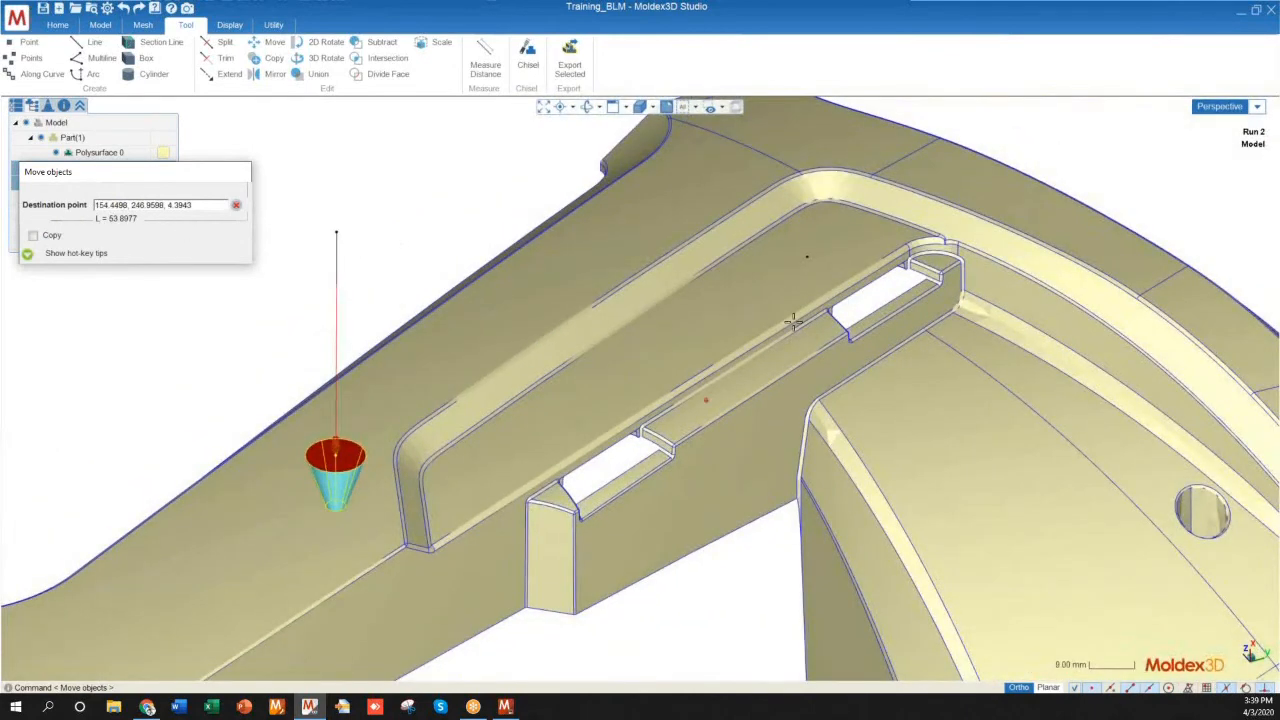
left_click(807, 256)
Step: Inspect the moved pin gate from several angles, checking how its narrow end meets the inset face
middle_click_drag(730, 325, 617, 377)
scroll(817, 334, "up", 6)
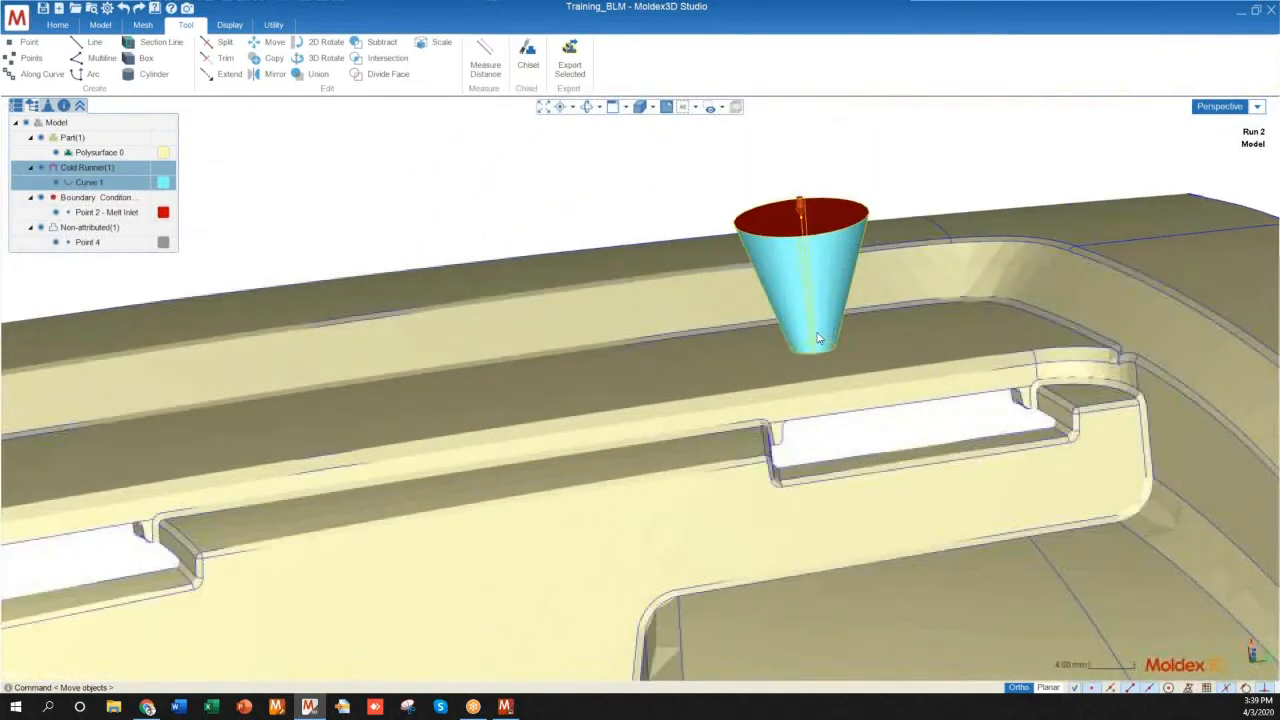
scroll(795, 338, "up", 2)
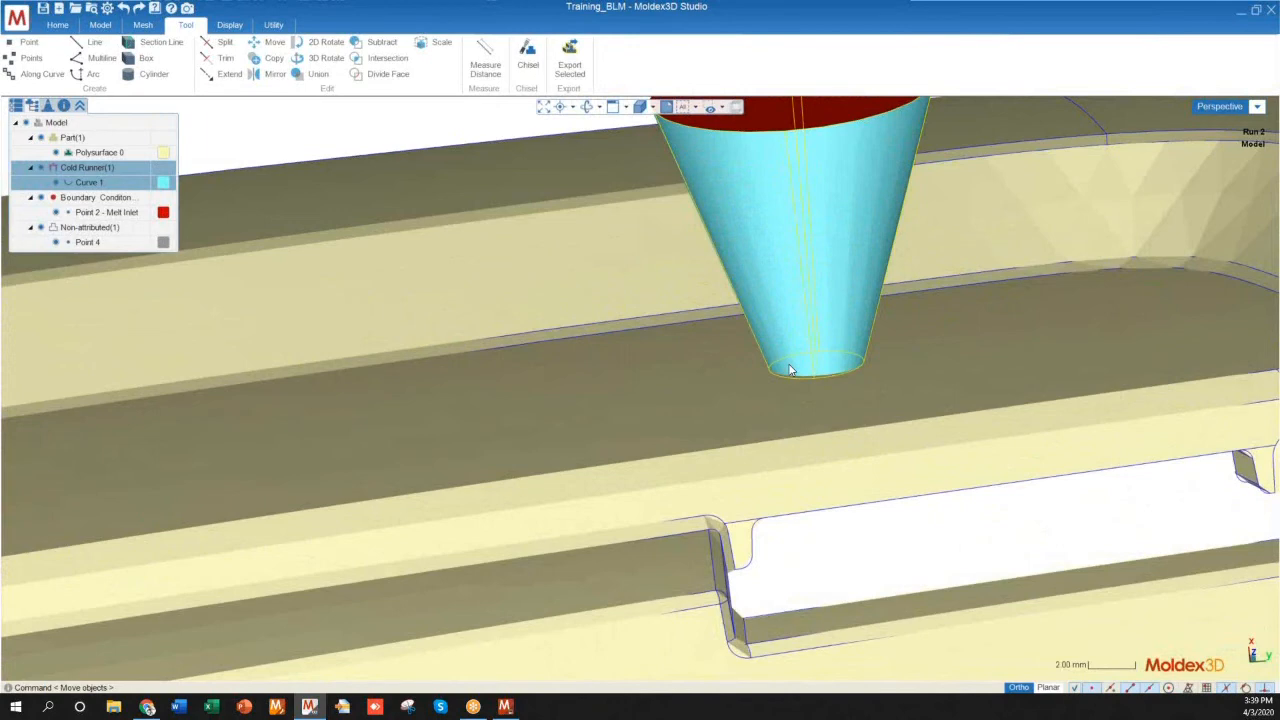
middle_click_drag(790, 370, 837, 374)
scroll(837, 374, "up", 6)
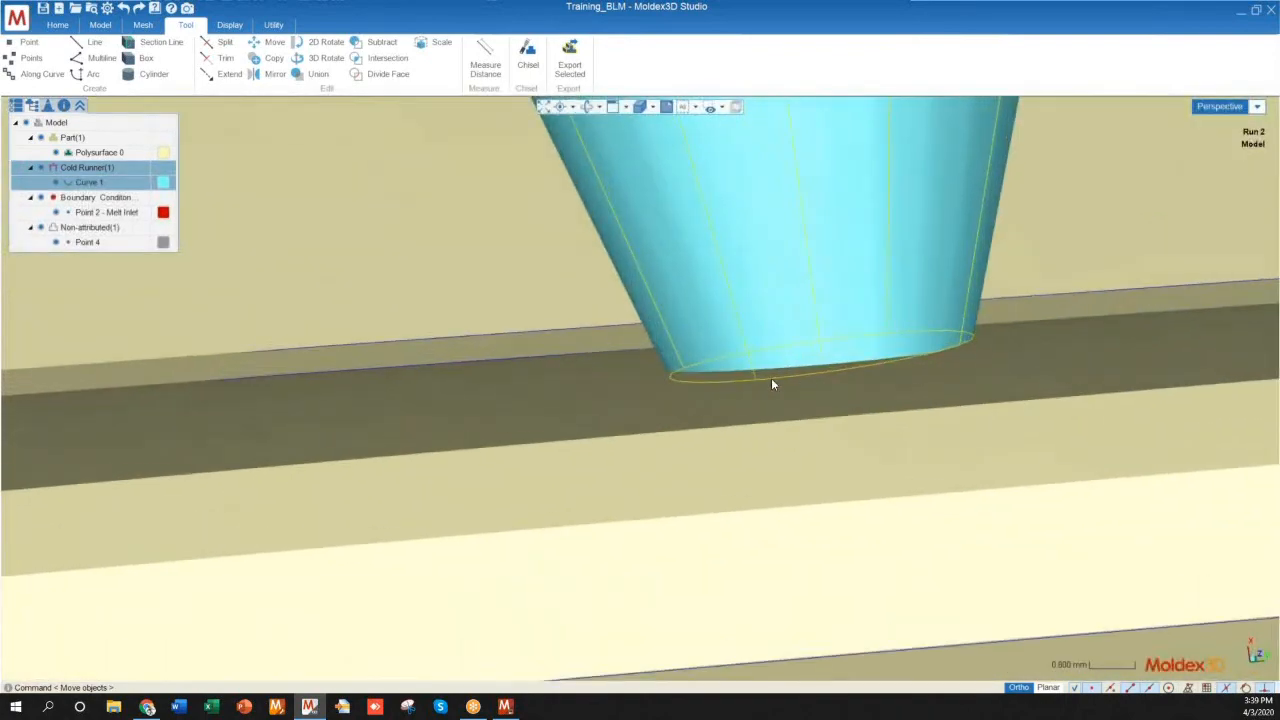
scroll(764, 386, "down", 8)
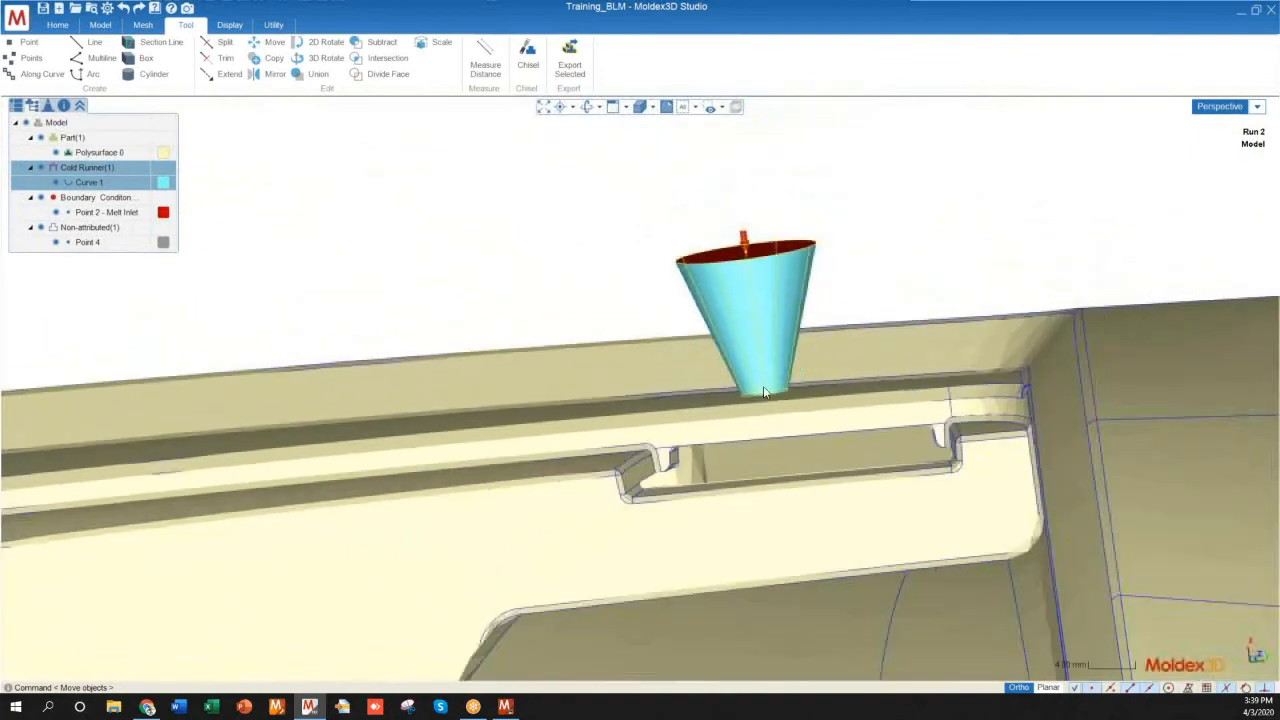
middle_click_drag(608, 371, 908, 405)
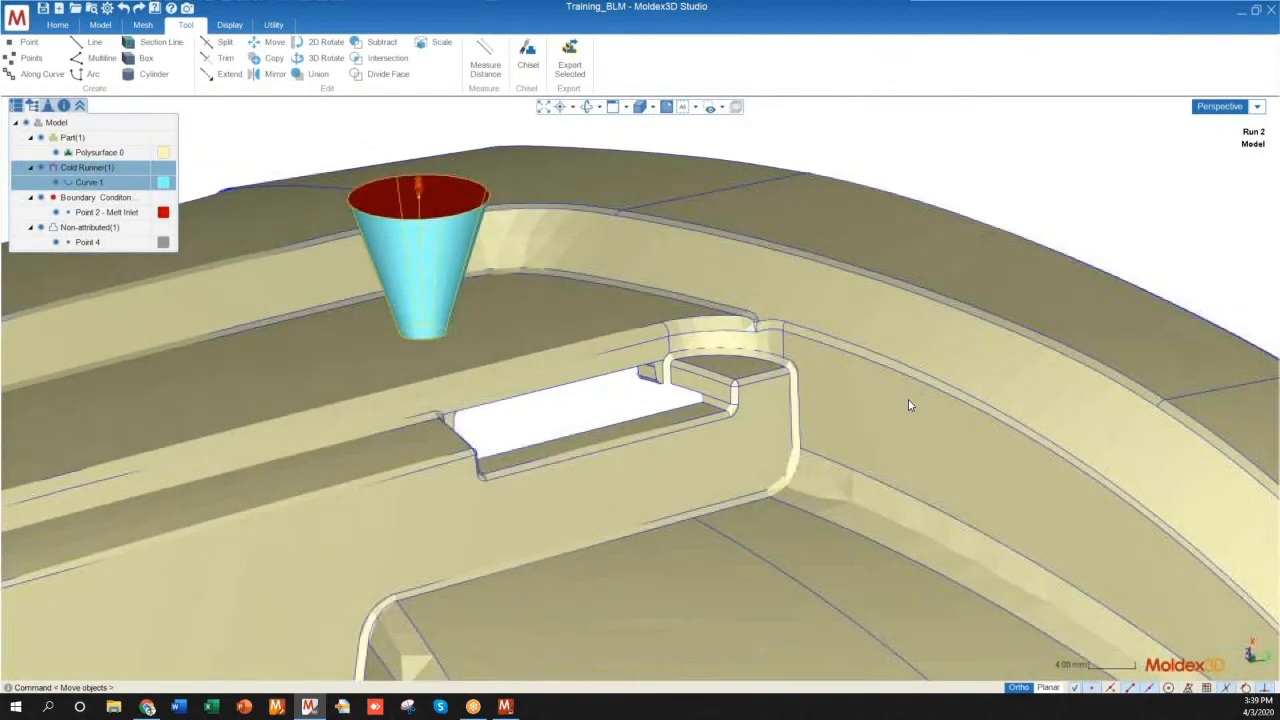
scroll(909, 400, "down", 6)
mouse_move(554, 429)
middle_mouse_down()
mouse_move(549, 480)
mouse_move(871, 417)
middle_mouse_up()
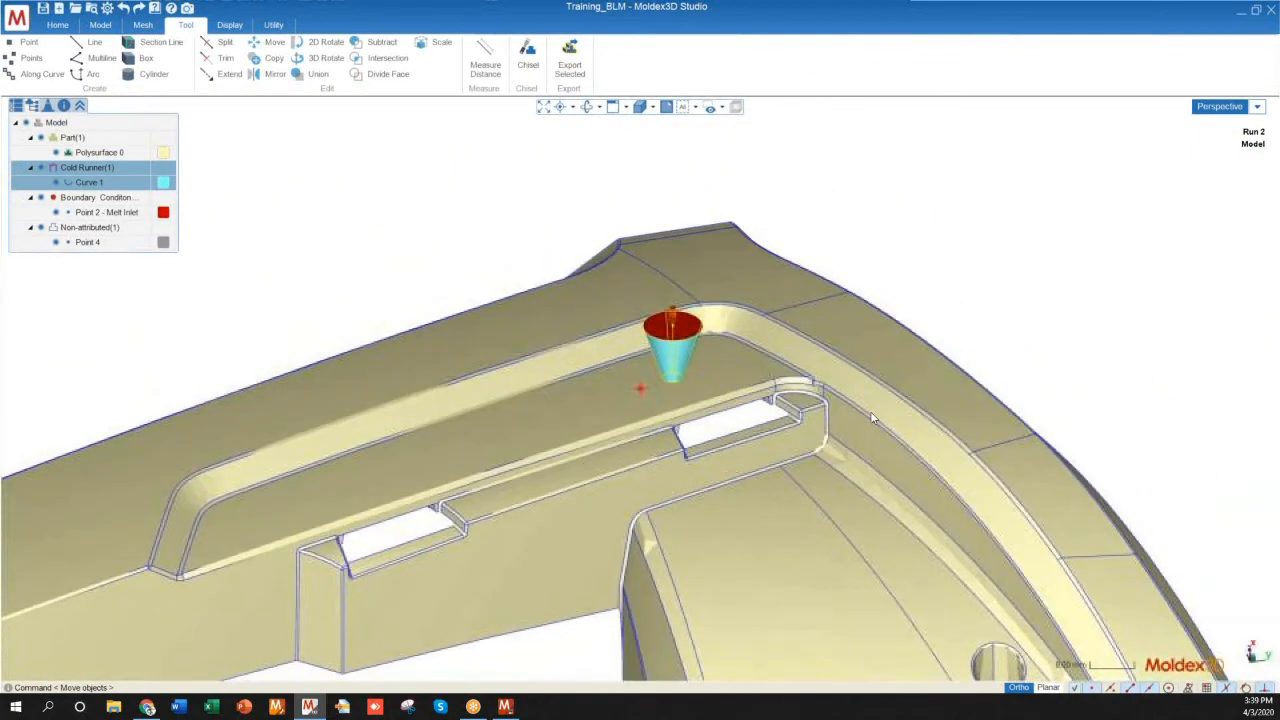
scroll(871, 417, "down", 4)
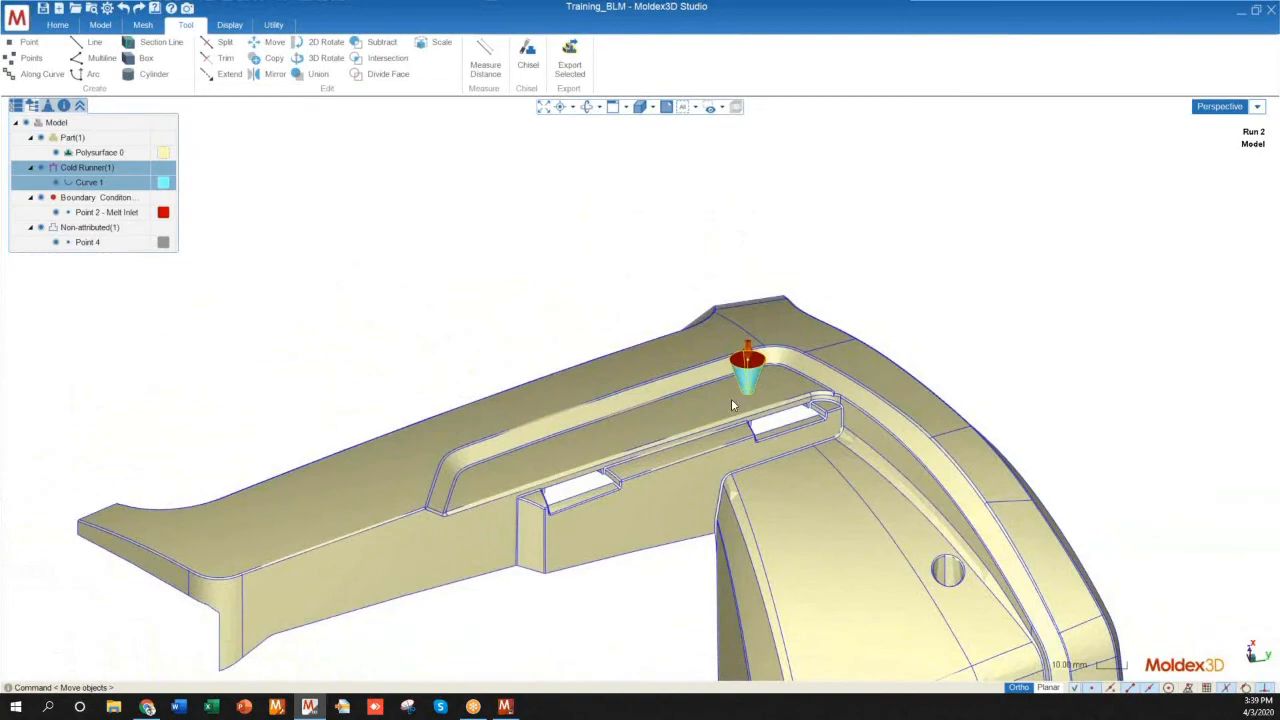
scroll(755, 385, "up", 5)
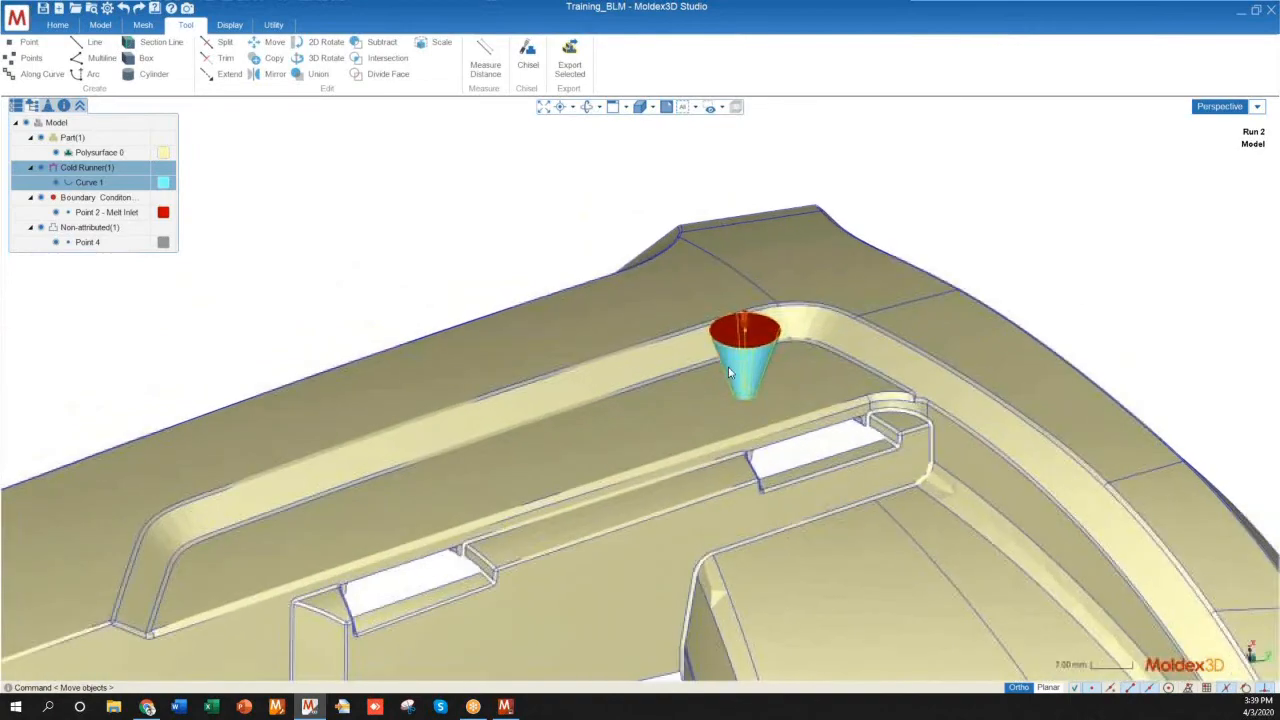
scroll(739, 411, "up", 3)
scroll(852, 370, "down", 6)
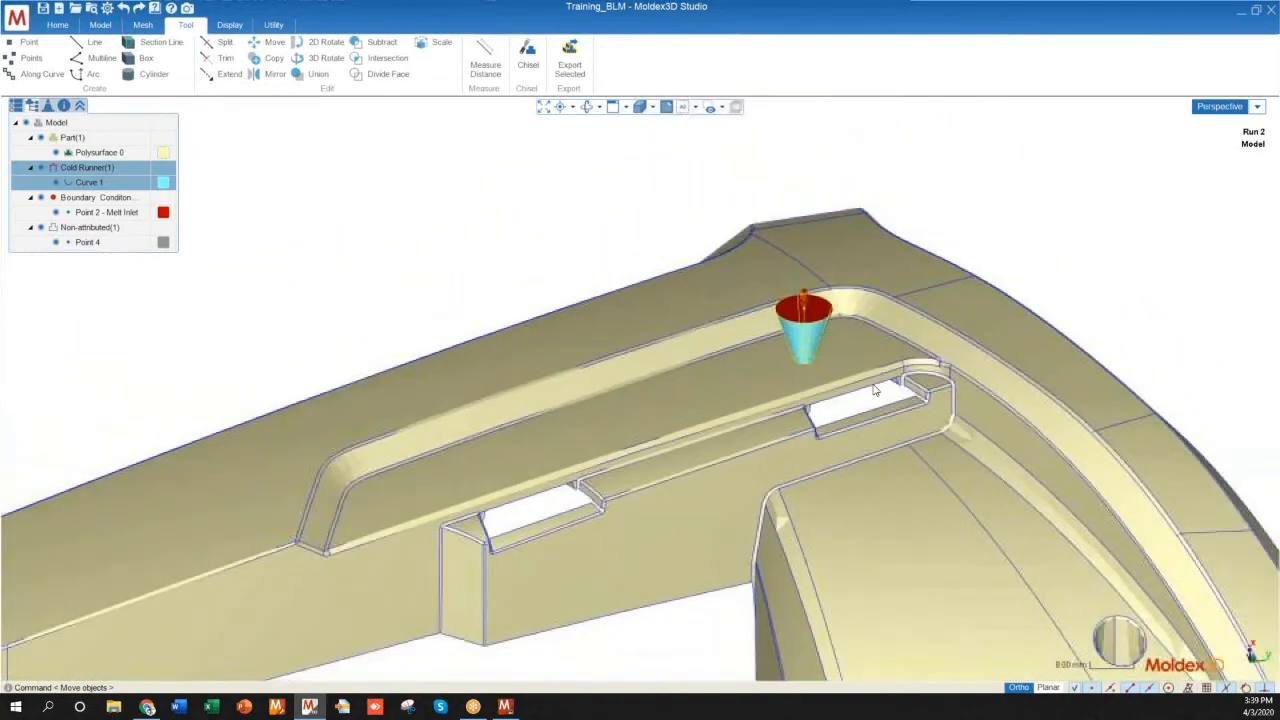
middle_click_drag(870, 391, 794, 420)
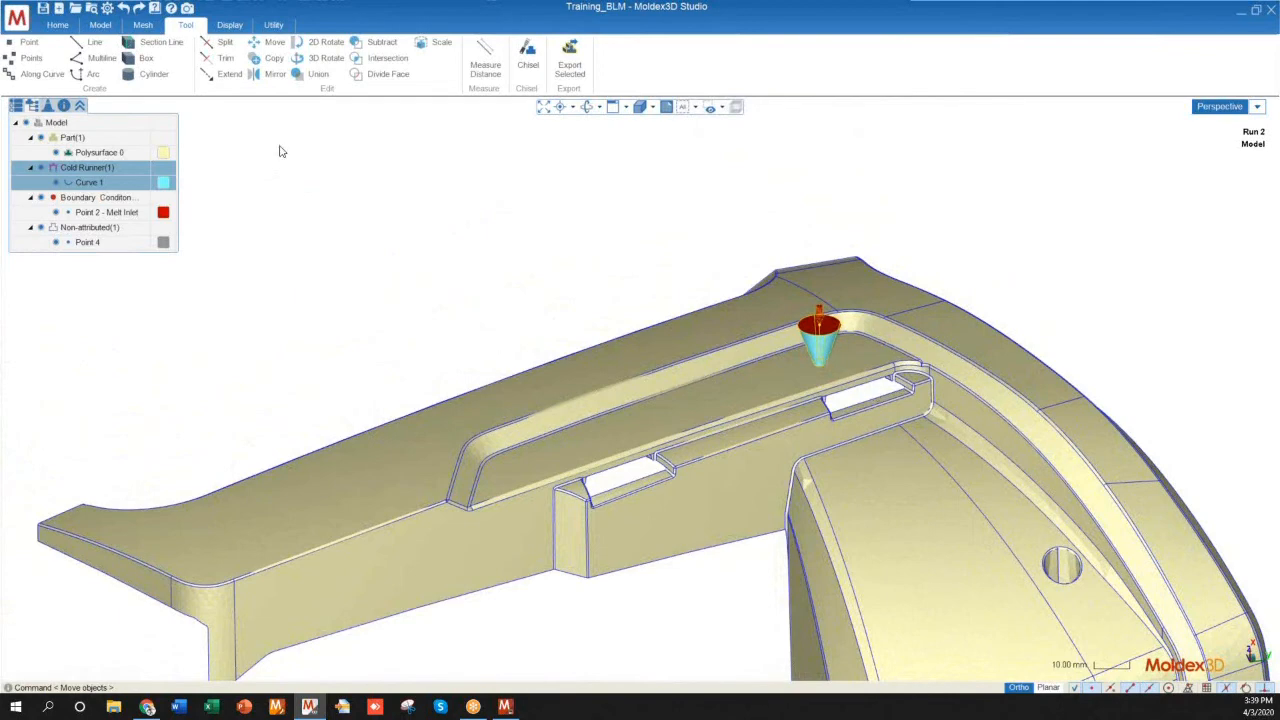
Step: Start the BLM mesh generation for the modified model and keep the attached solid mesh
left_click(143, 26)
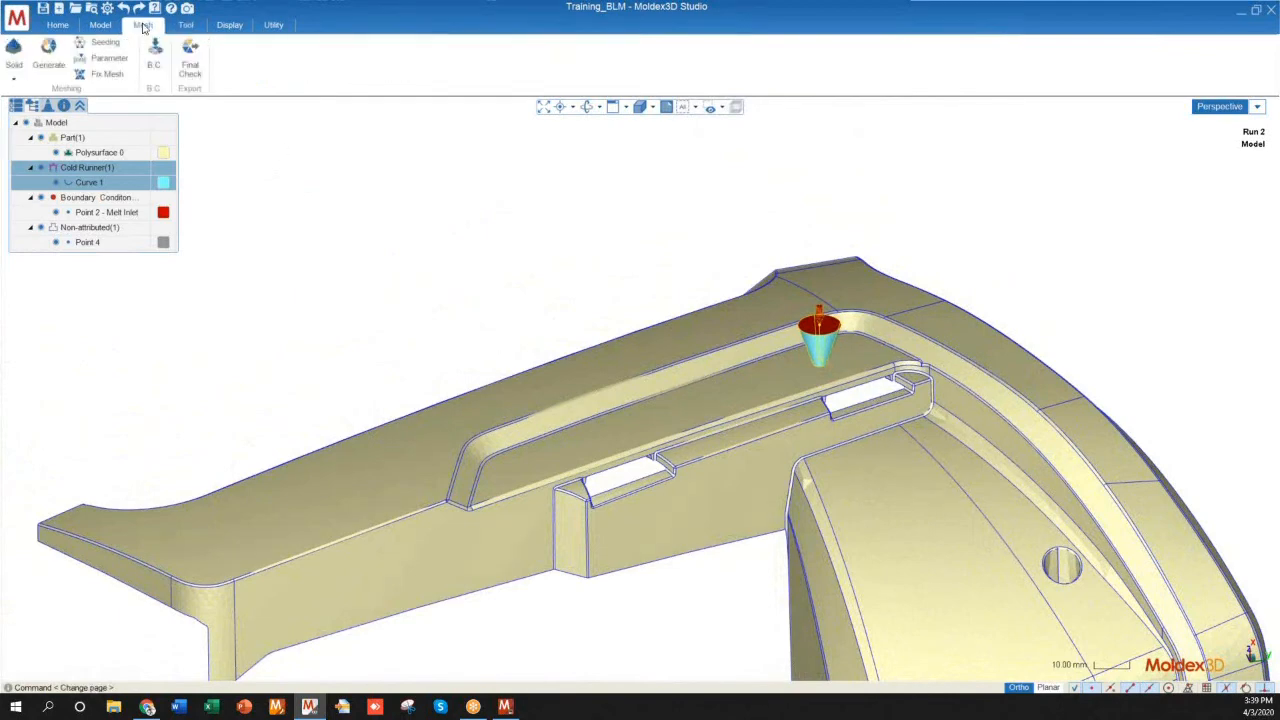
left_click(45, 58)
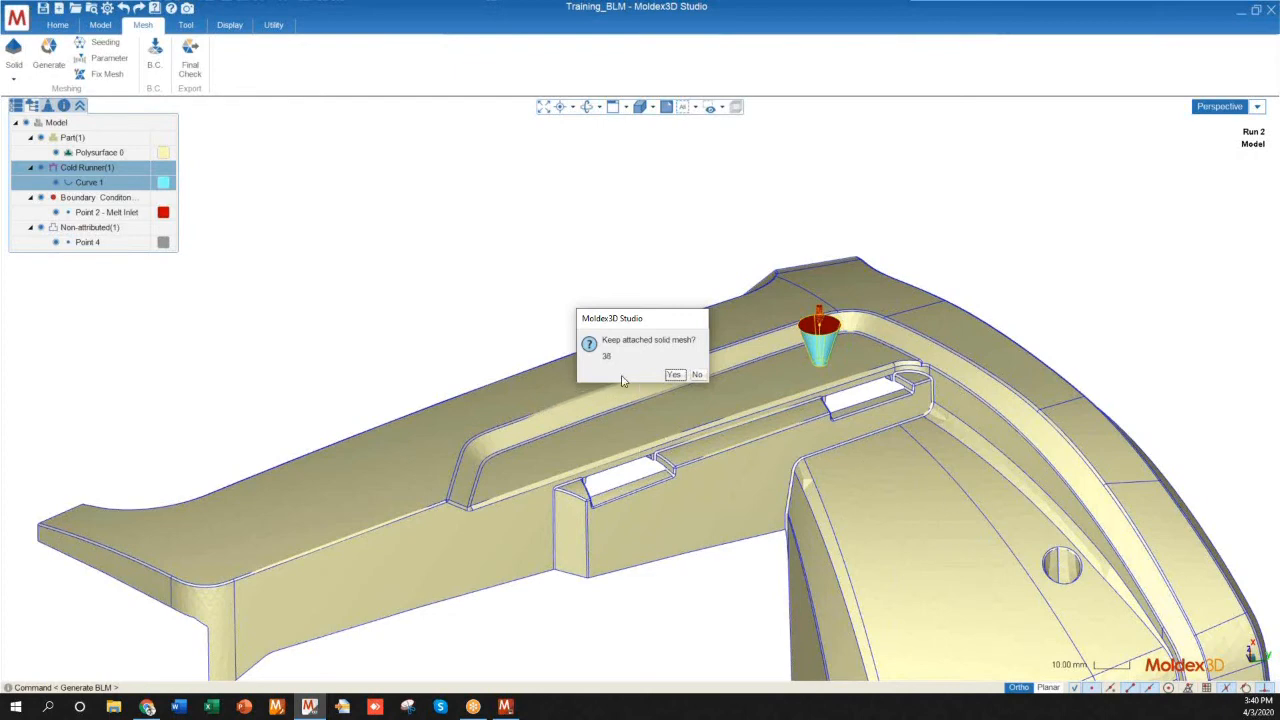
left_click(675, 375)
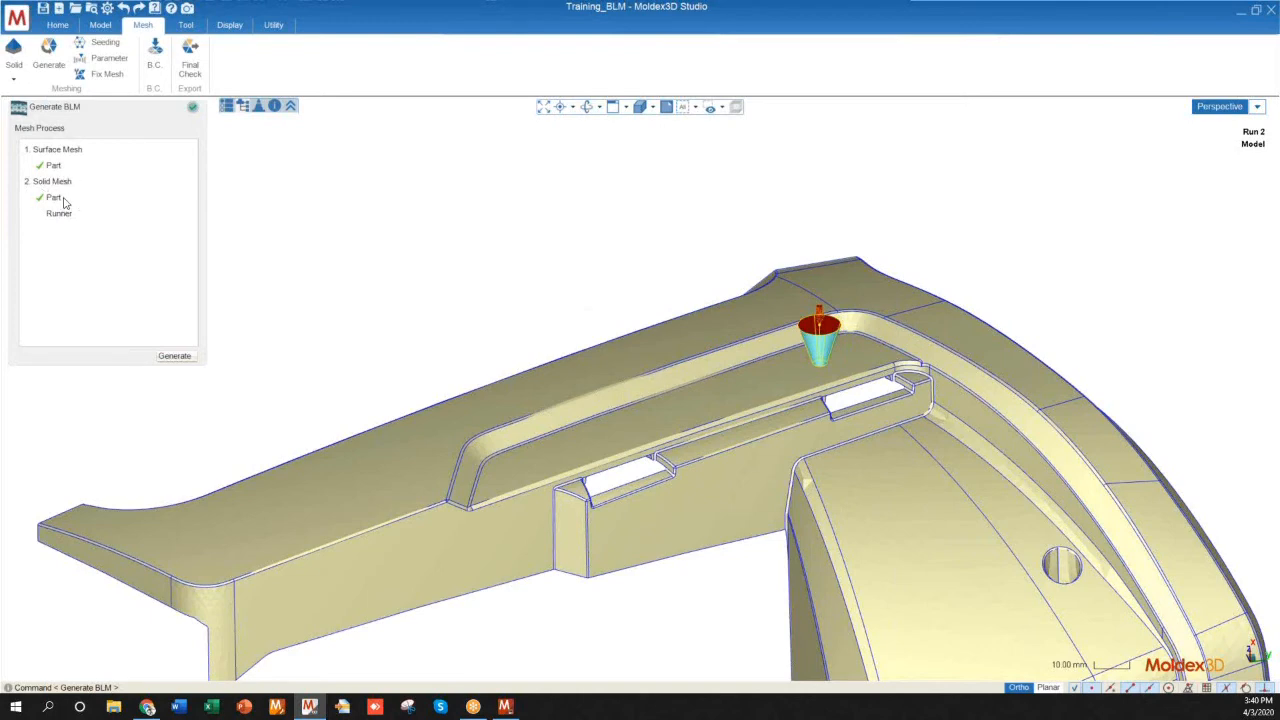
Step: Display the mesh lines on the shaded part and look at the existing mesh around the inset face
left_click(652, 107)
left_click(640, 138)
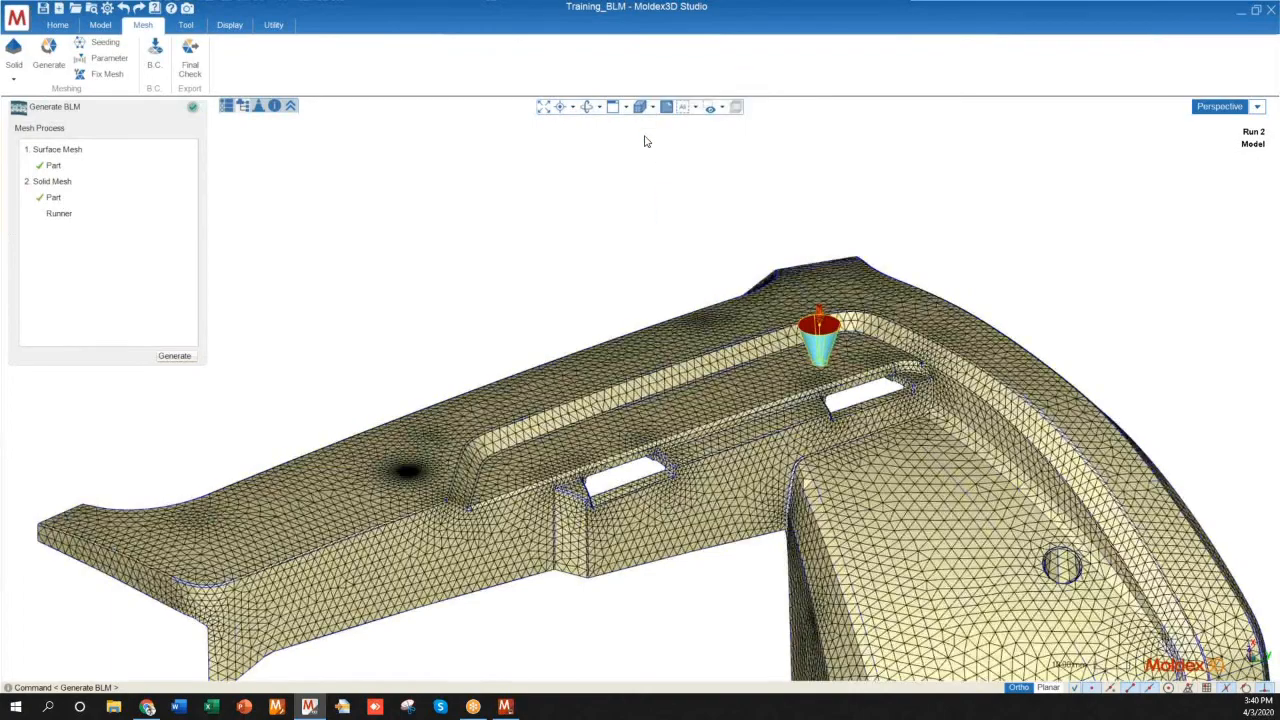
middle_click_drag(641, 363, 636, 430)
scroll(844, 348, "up", 2)
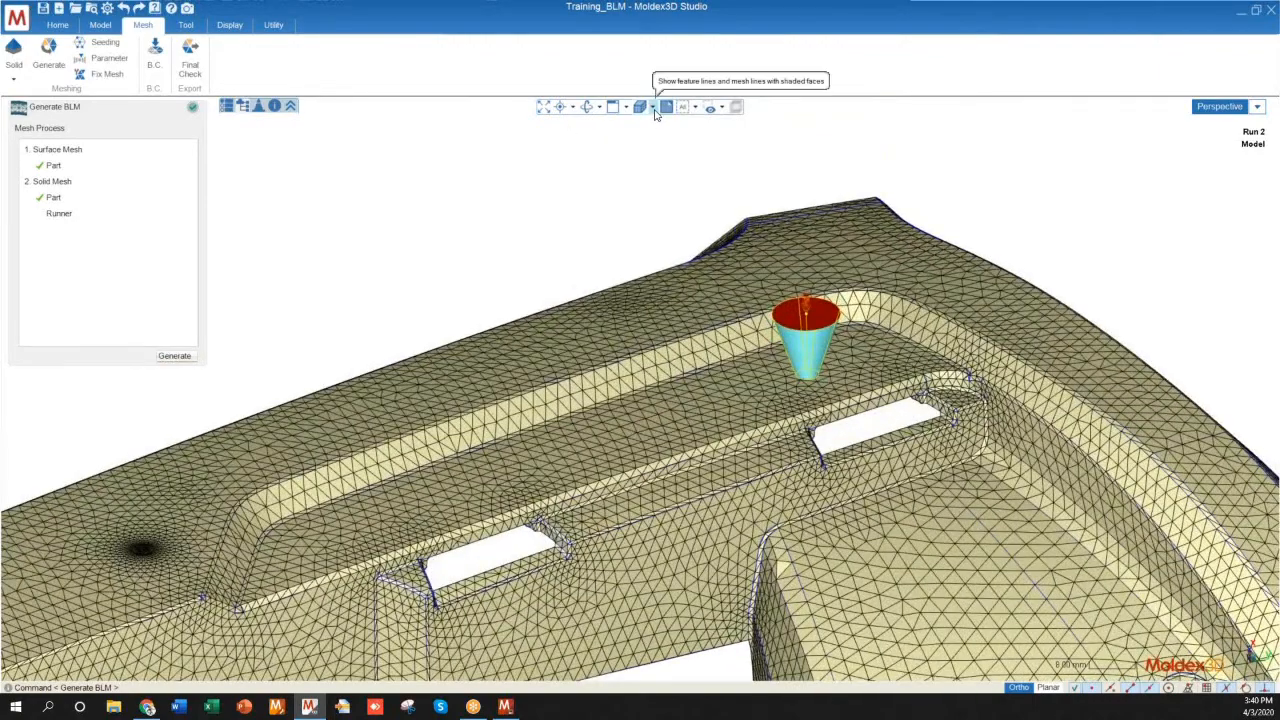
Step: Compare the part with mesh lines hidden and shown, and examine the mesh refinement at the former gate location
left_click(652, 107)
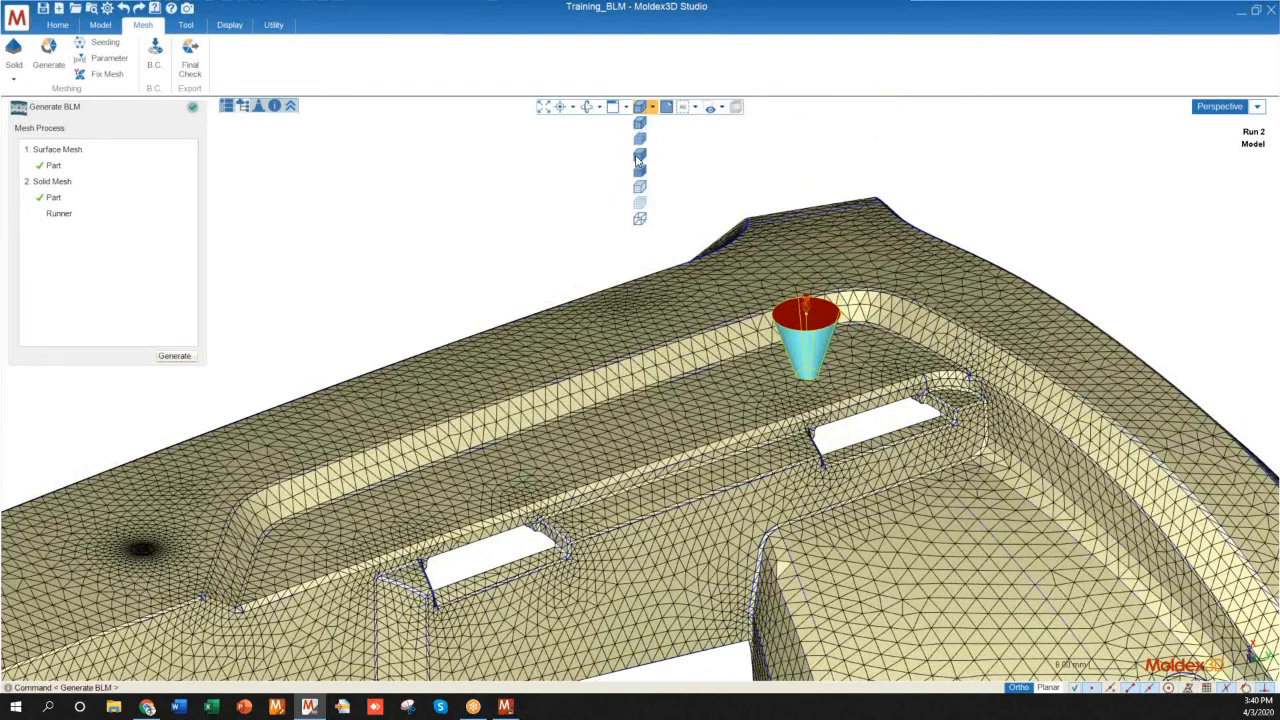
left_click(641, 156)
left_click(652, 106)
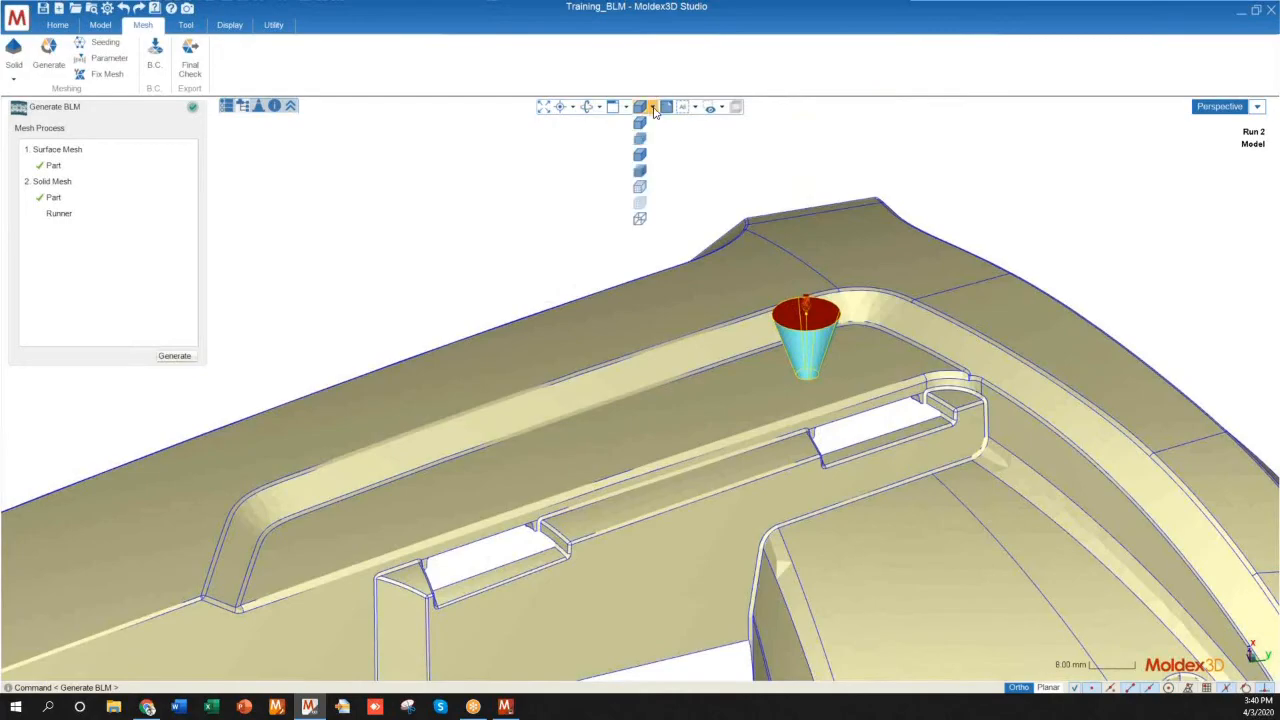
left_click(645, 130)
middle_click_drag(712, 296, 417, 486)
scroll(417, 486, "up", 6)
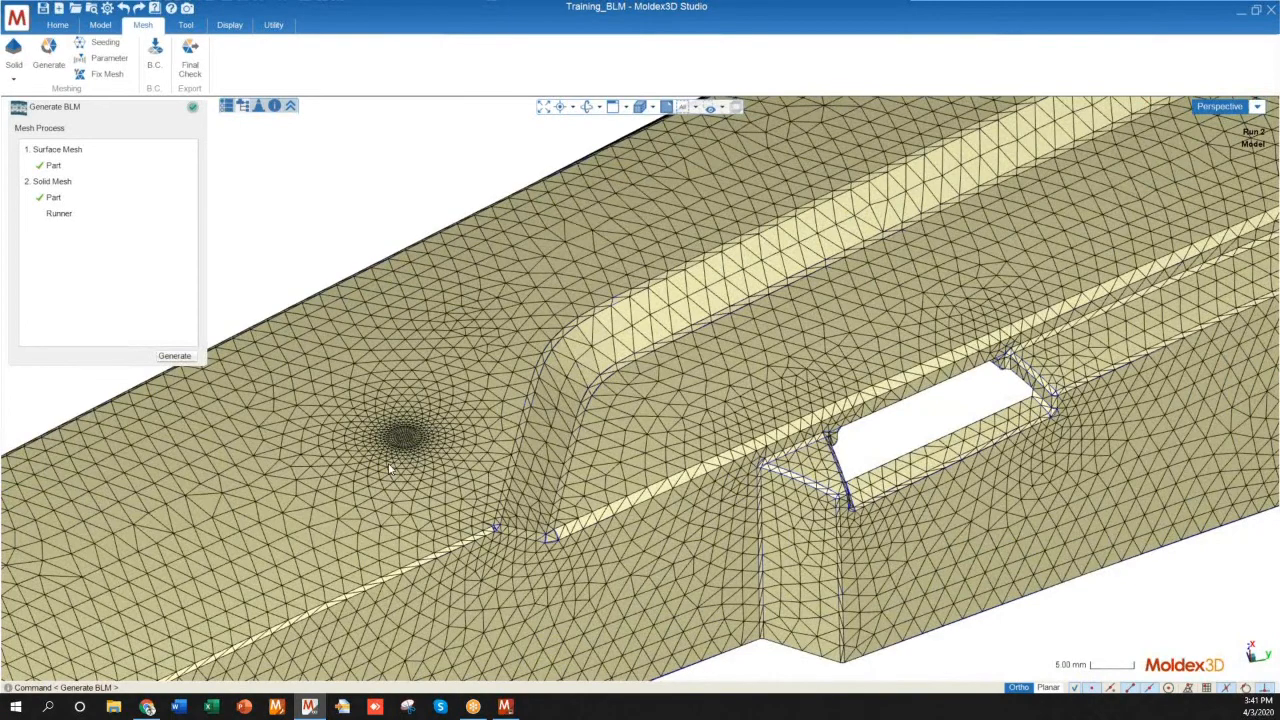
scroll(290, 490, "down", 5)
middle_click_drag(280, 459, 352, 480)
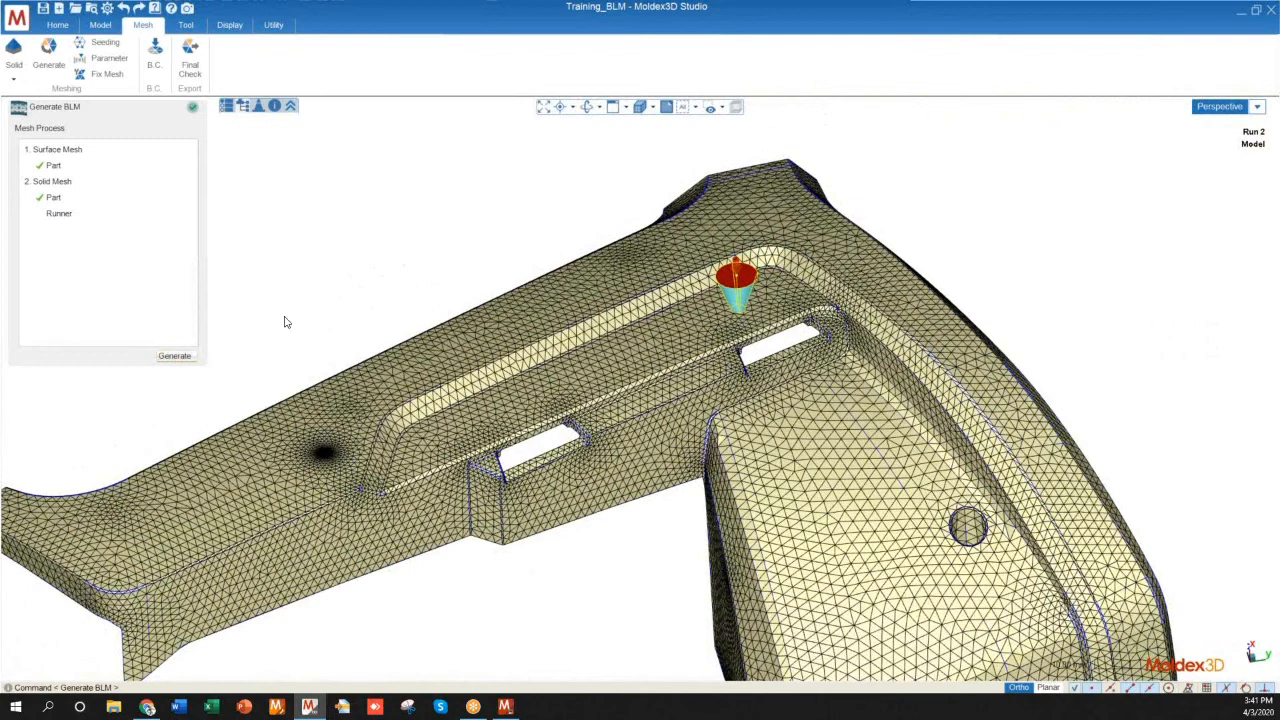
Step: Generate the runner's solid mesh and inspect the part mesh where the moved gate meets the inset face
left_click(182, 357)
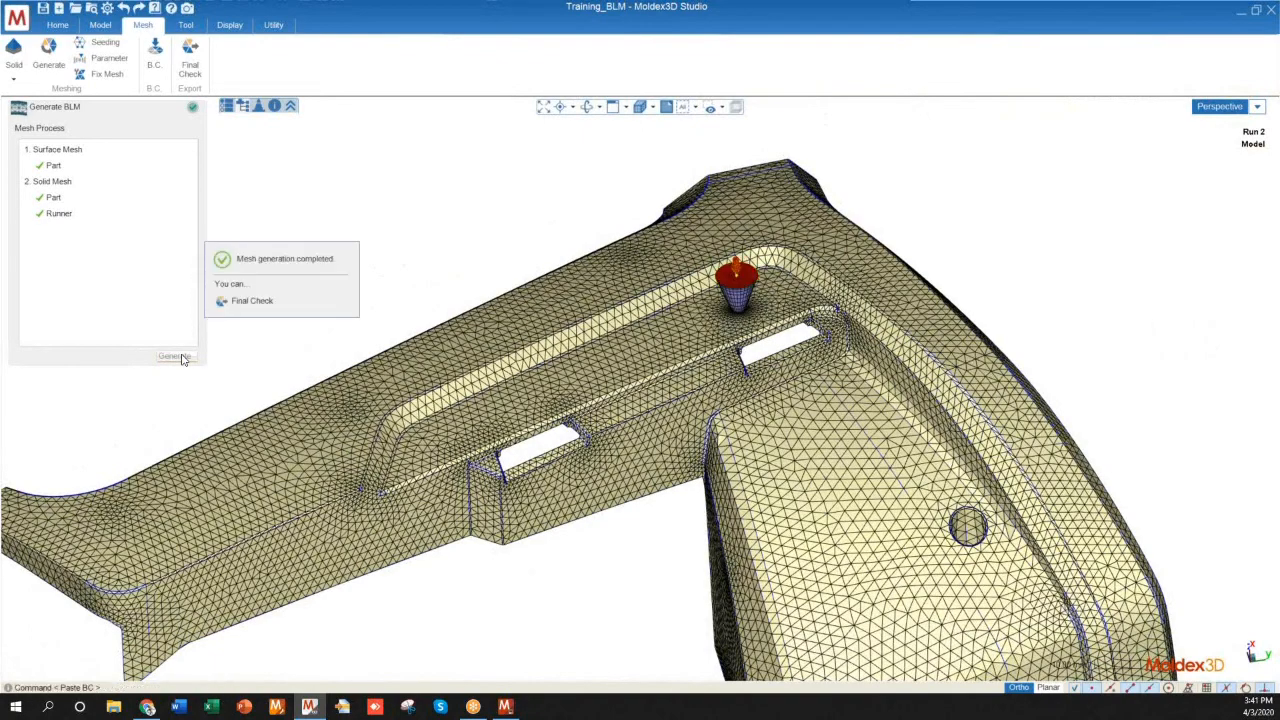
scroll(746, 305, "up", 2)
scroll(746, 300, "up", 2)
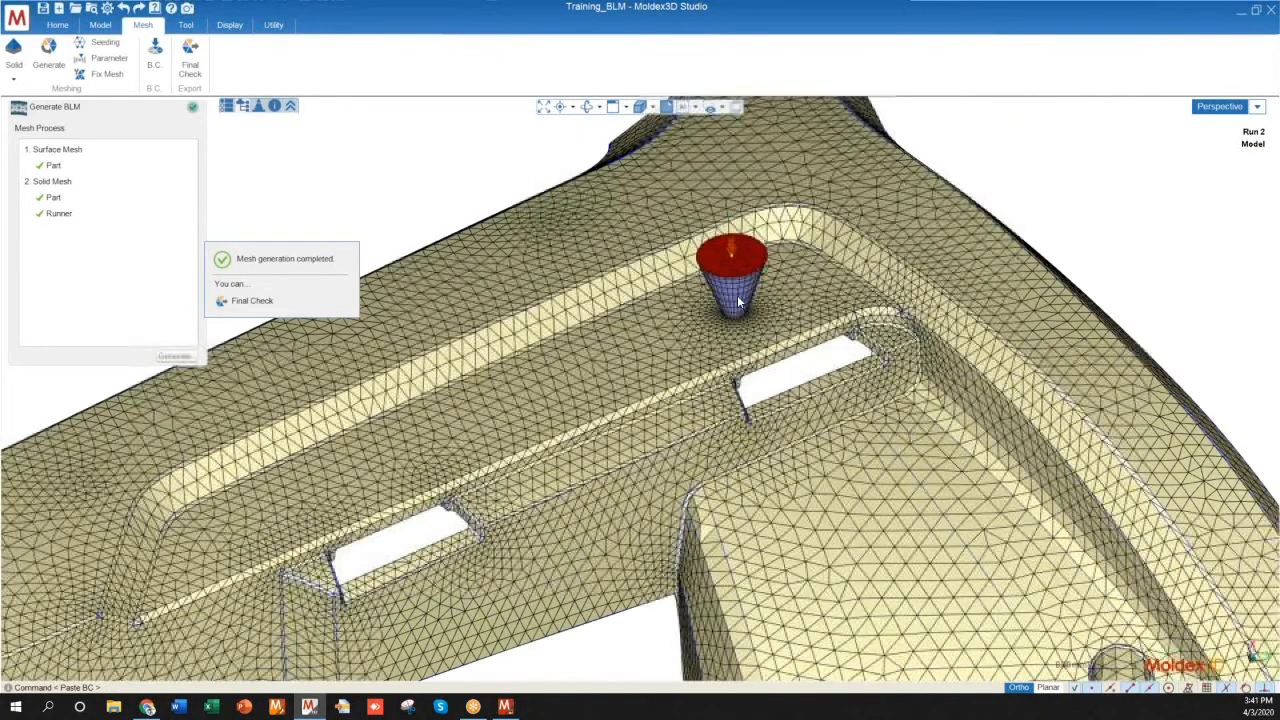
scroll(842, 322, "down", 1)
scroll(842, 322, "down", 2)
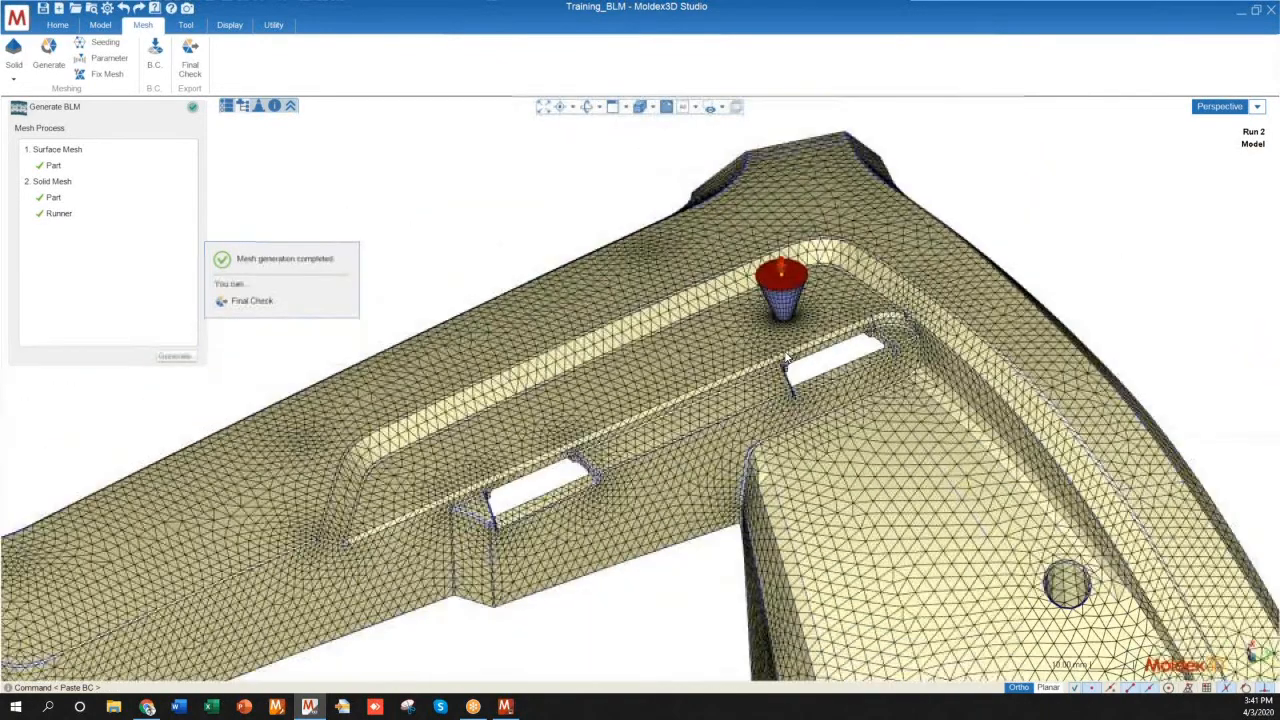
scroll(768, 312, "up", 4)
scroll(768, 310, "up", 3)
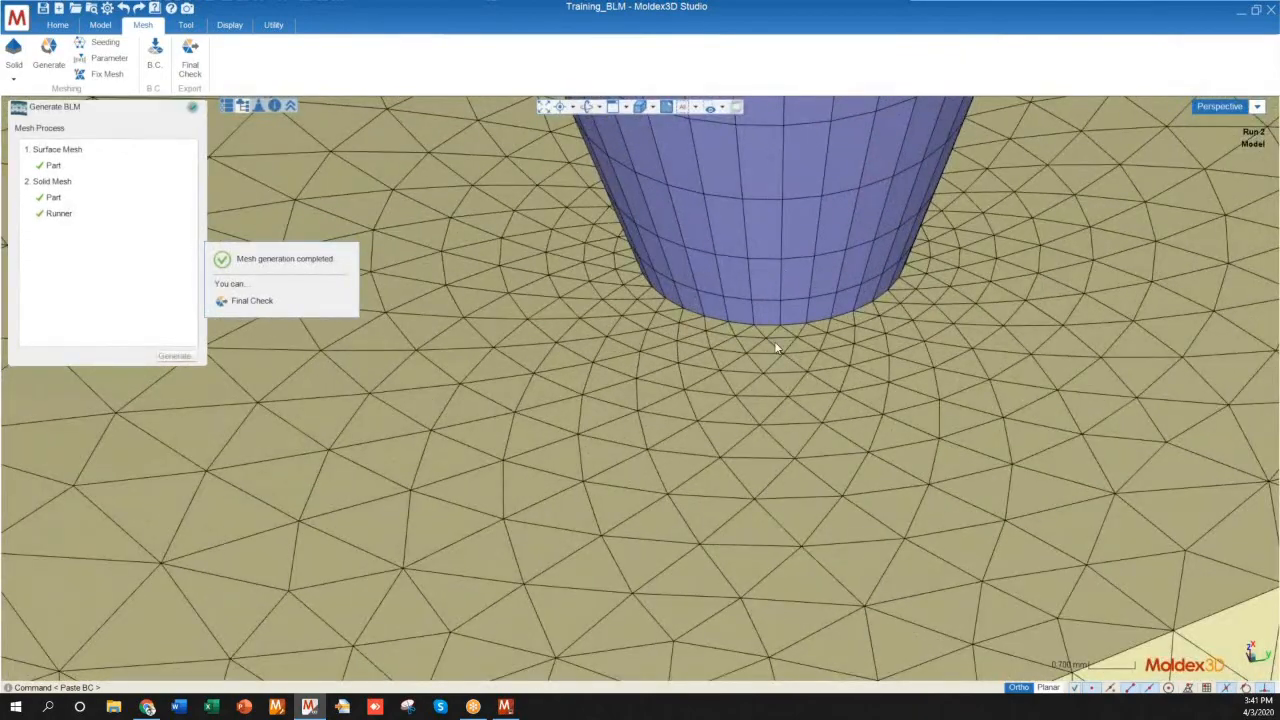
Step: Run the final check on the completed part and runner mesh of Run 2 and accept it for analysis
scroll(775, 340, "down", 6)
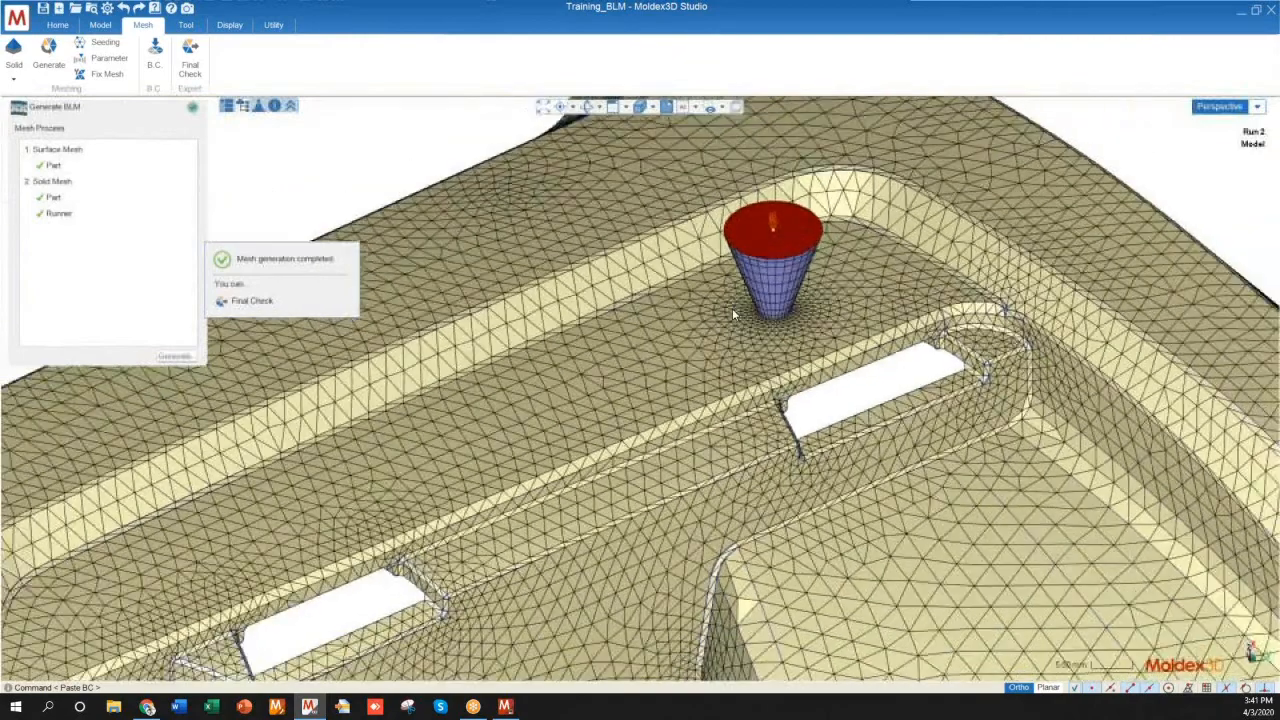
scroll(732, 308, "down", 6)
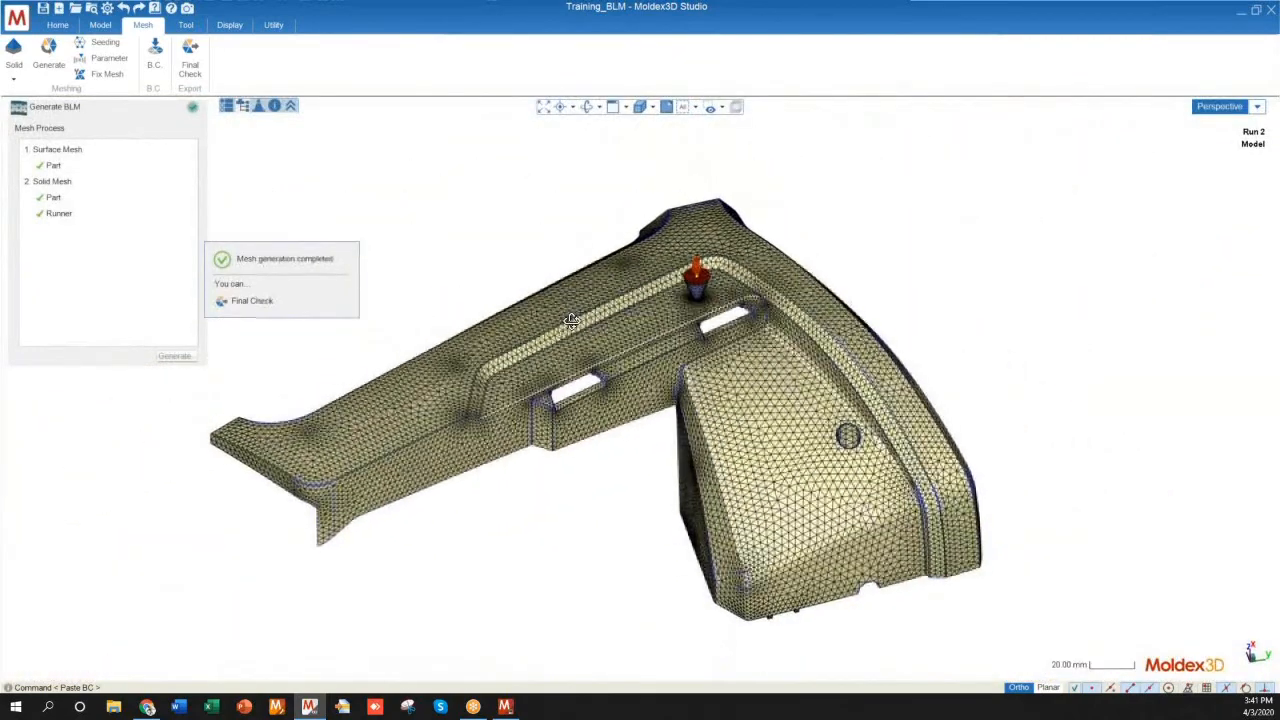
left_click(245, 300)
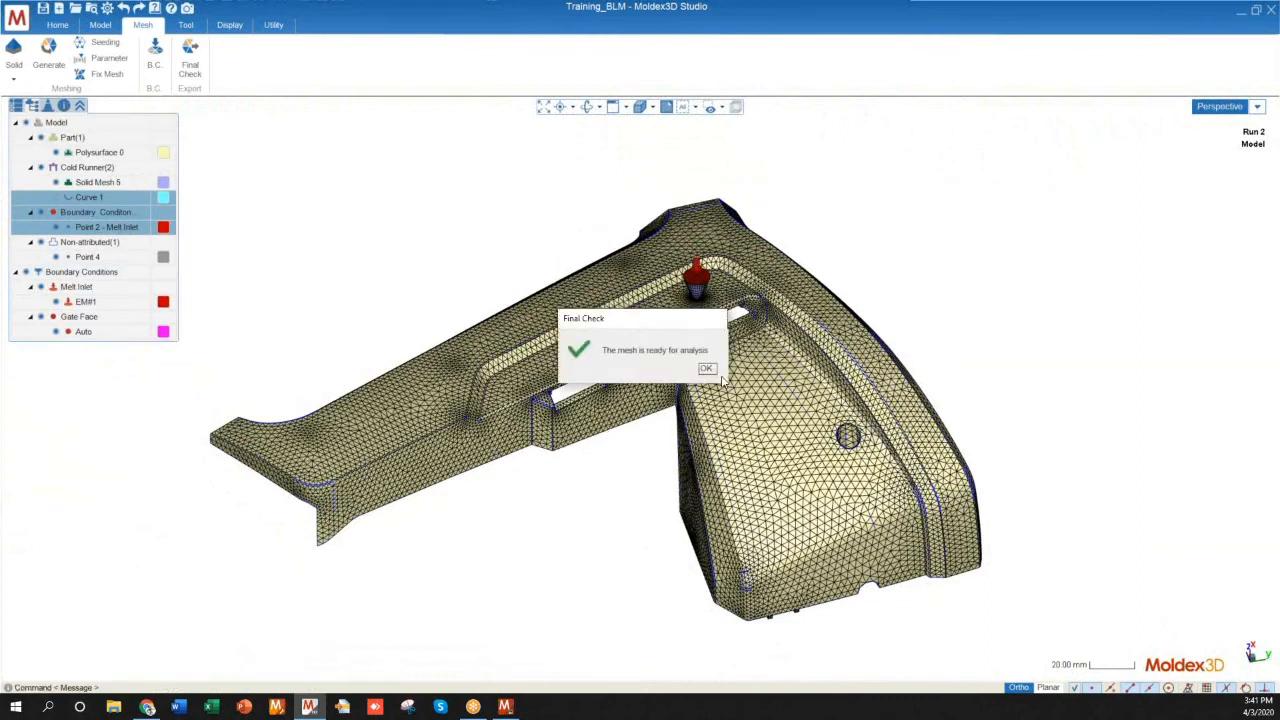
left_click(707, 369)
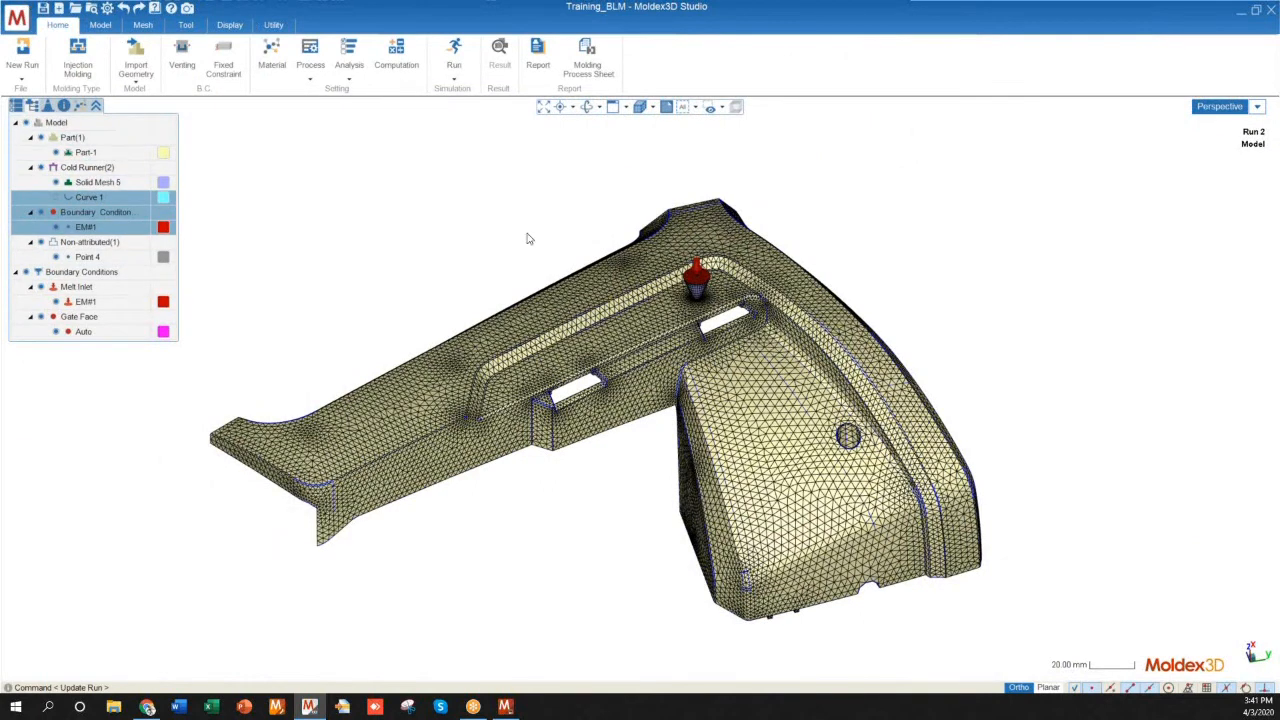
Step: Set the analysis to Quick Flow, submit Run 2 for computation and expand its job in the computing monitor
left_click(273, 57)
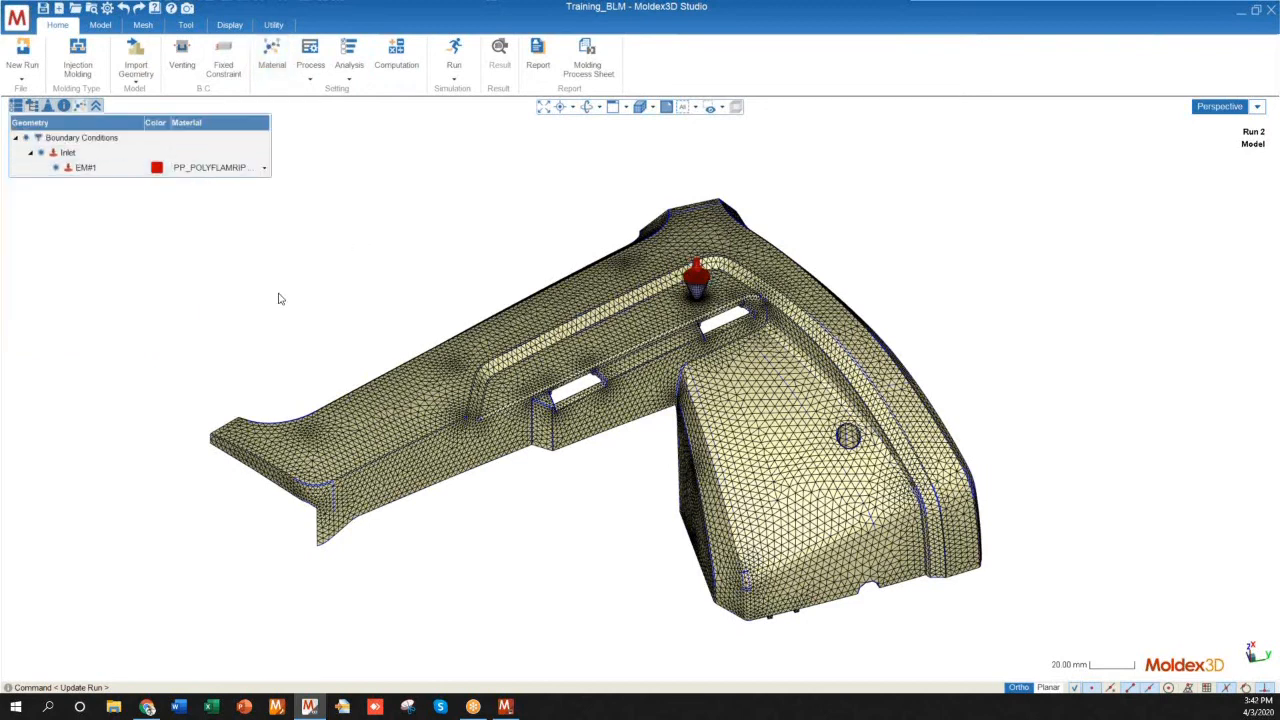
left_click(345, 70)
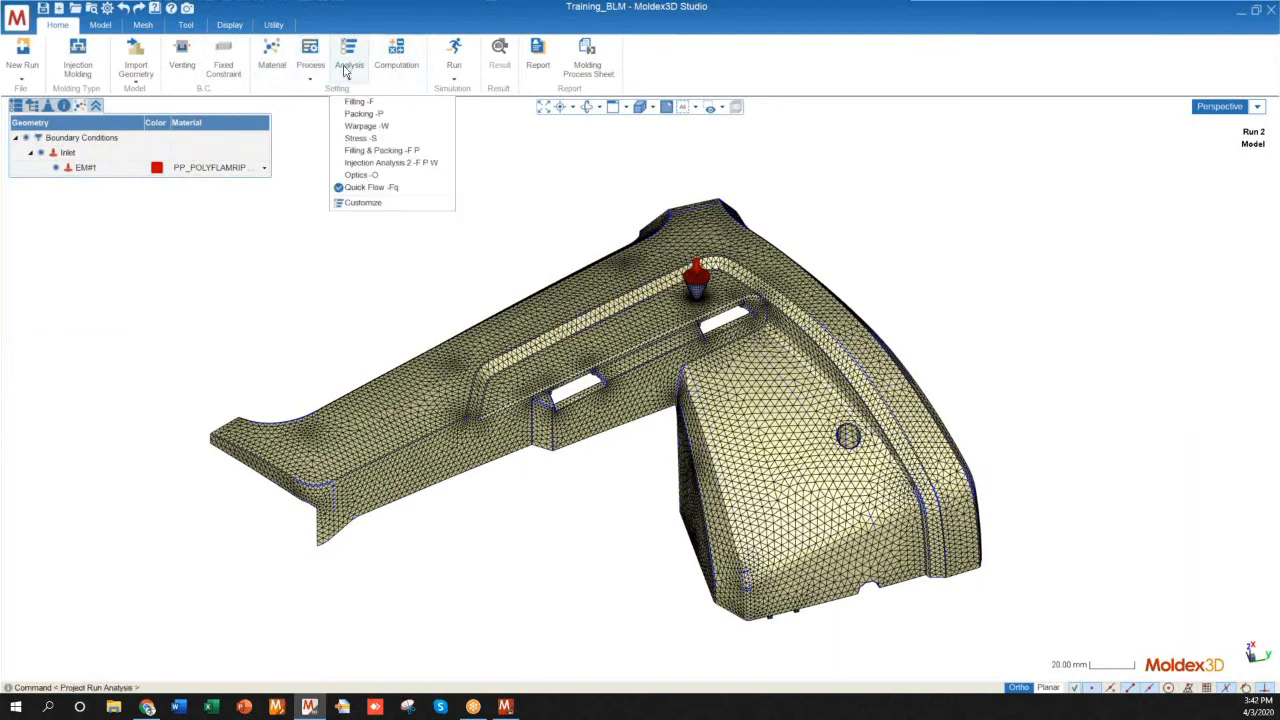
left_click(362, 188)
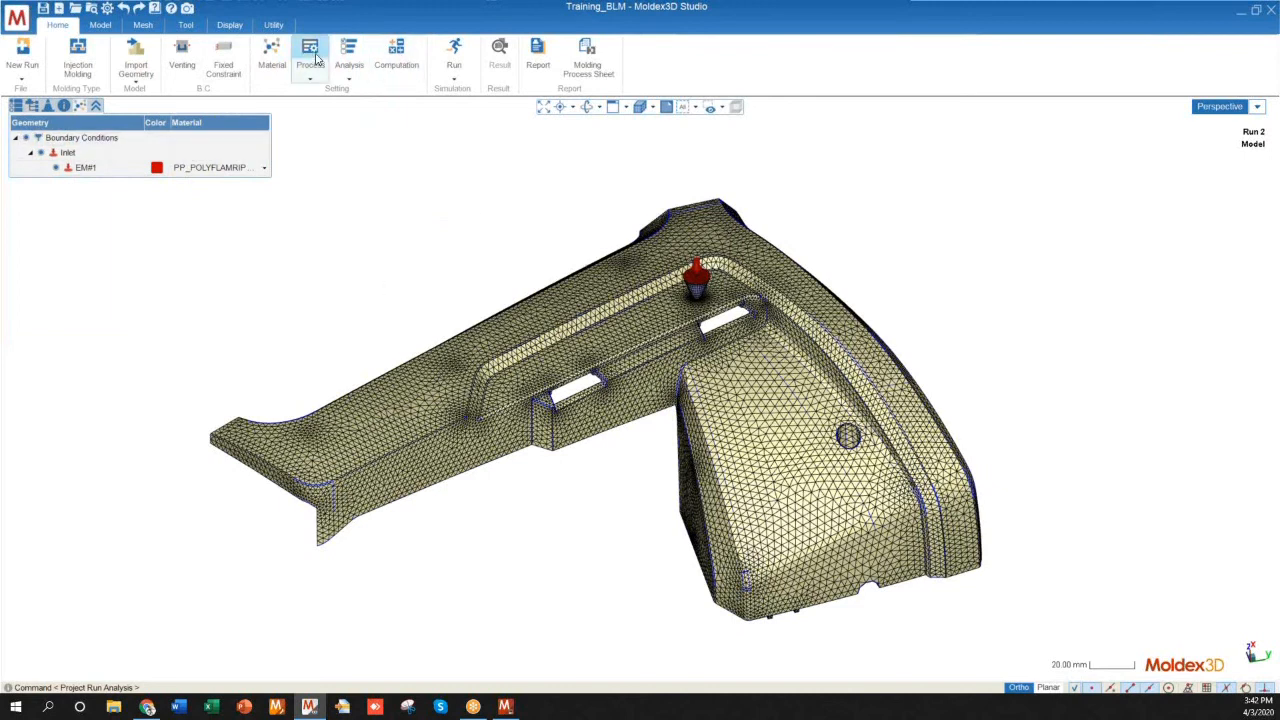
left_click(455, 50)
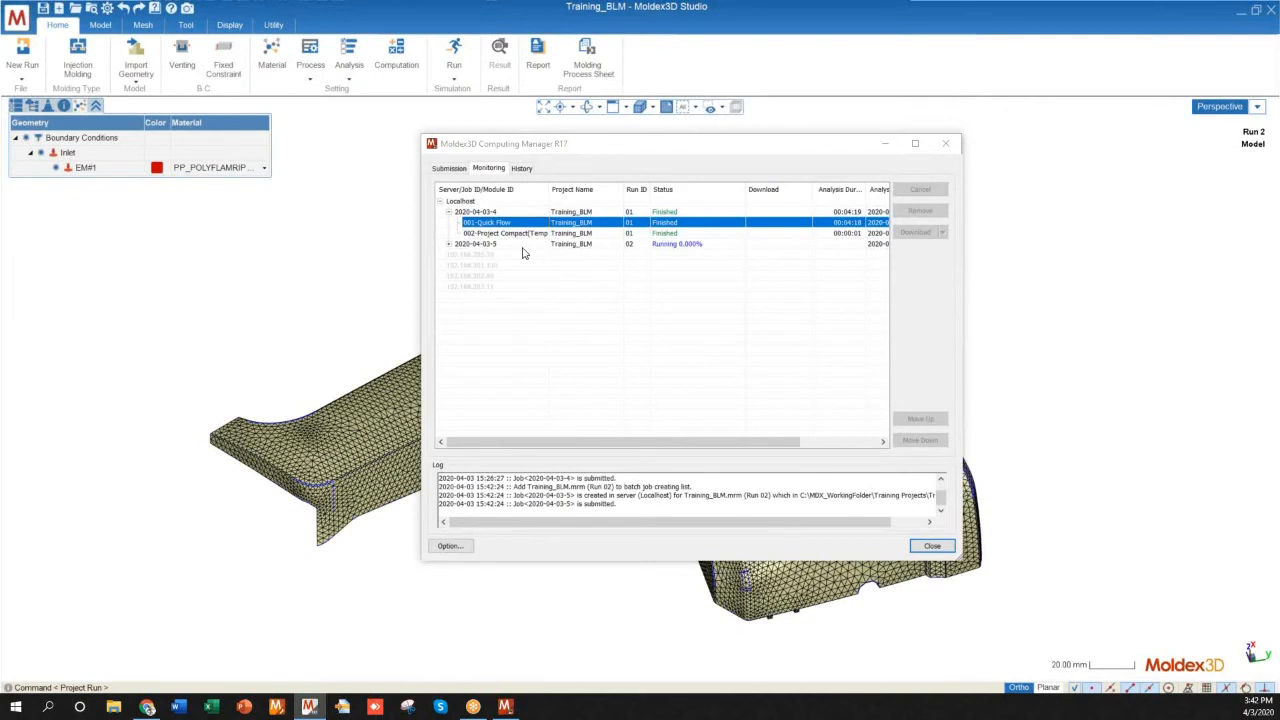
left_click(453, 245)
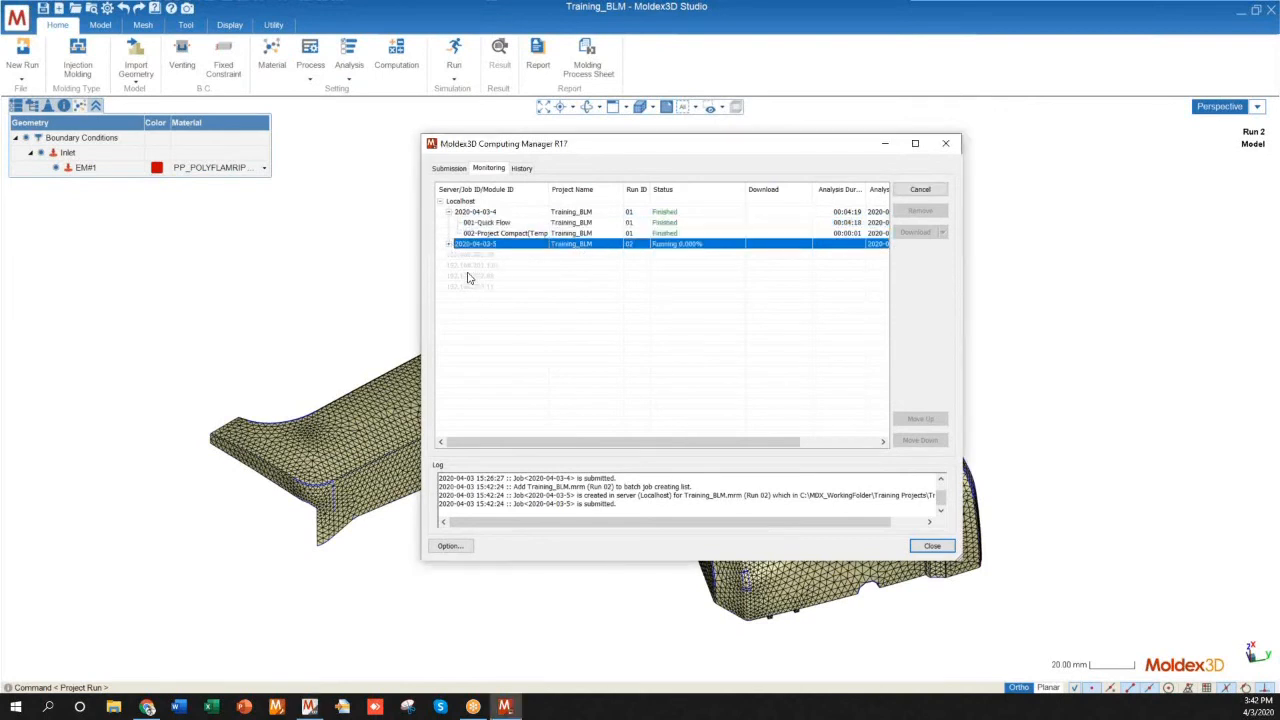
left_click(449, 244)
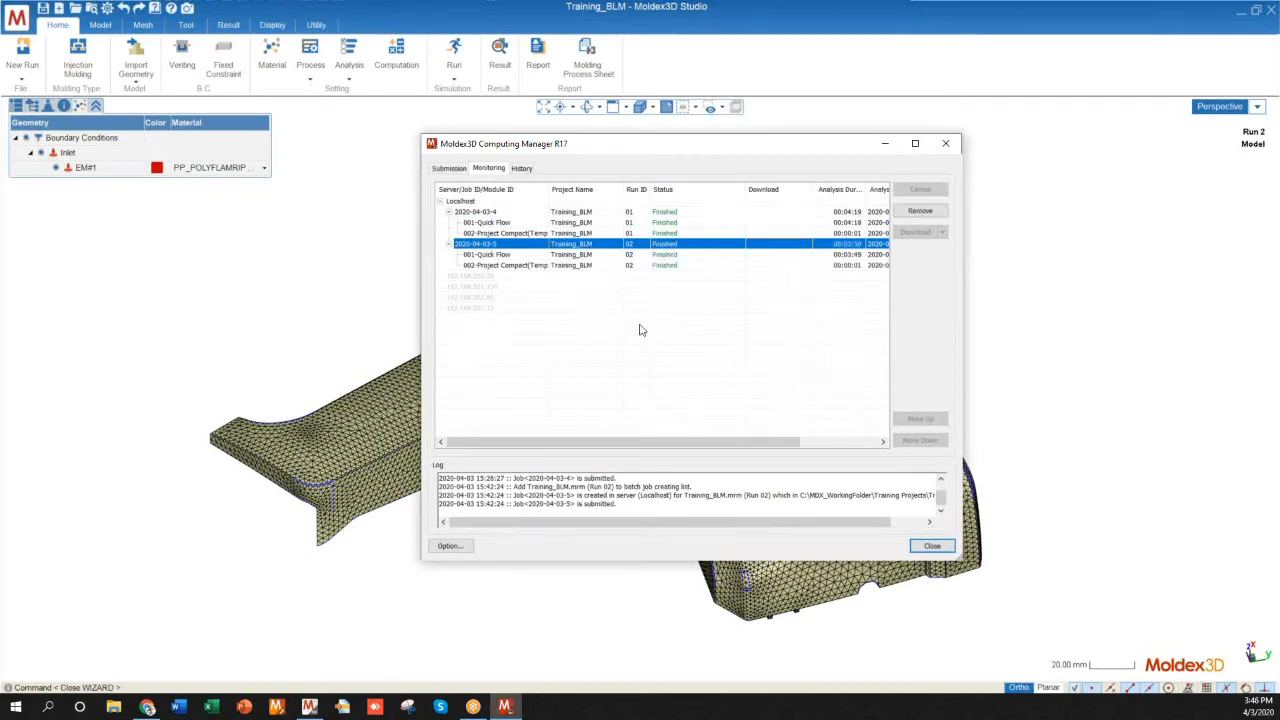
Step: Display Run 2's filling melt front time result at EOF on the part with the mesh lines hidden
left_click(70, 229)
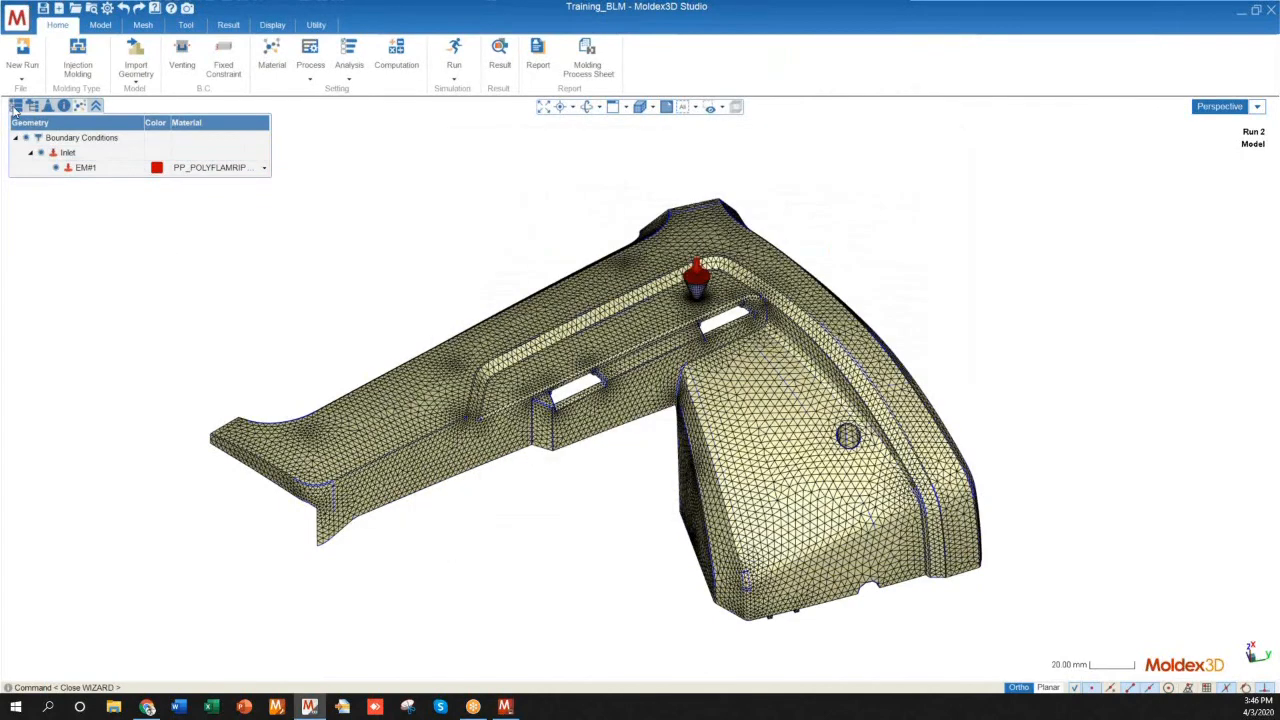
left_click(15, 107)
double_click(80, 283)
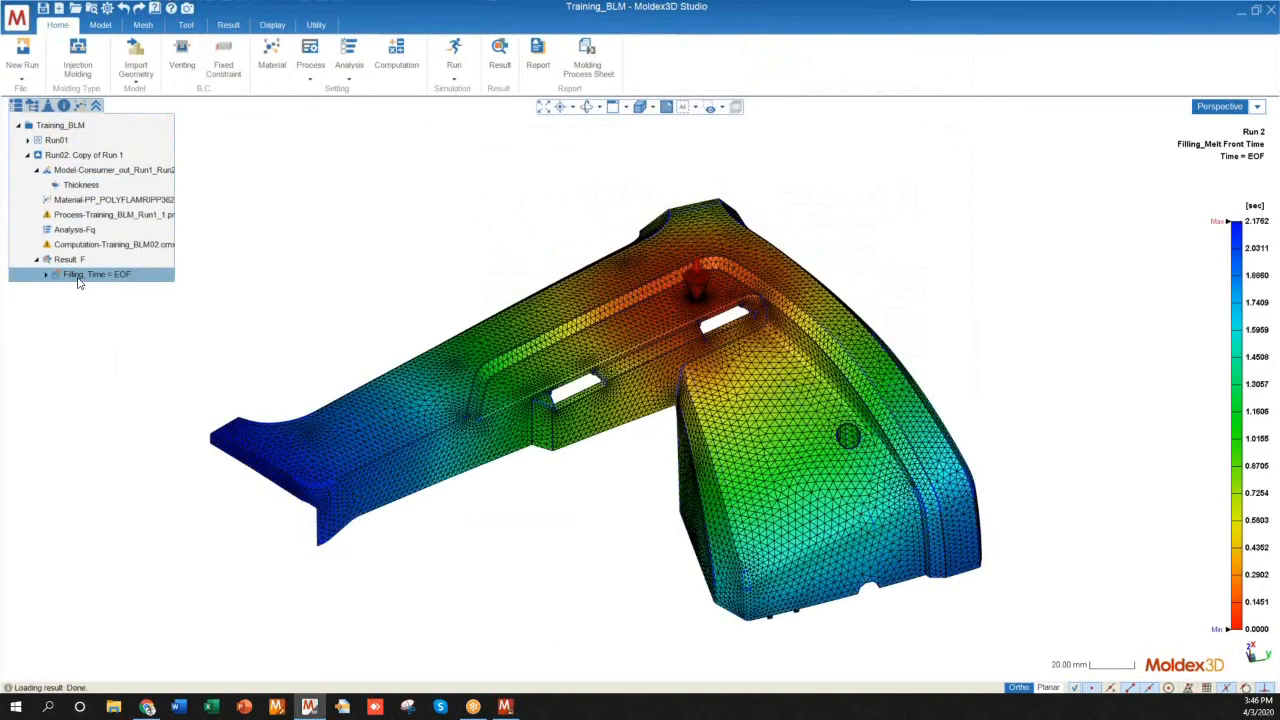
left_click(653, 107)
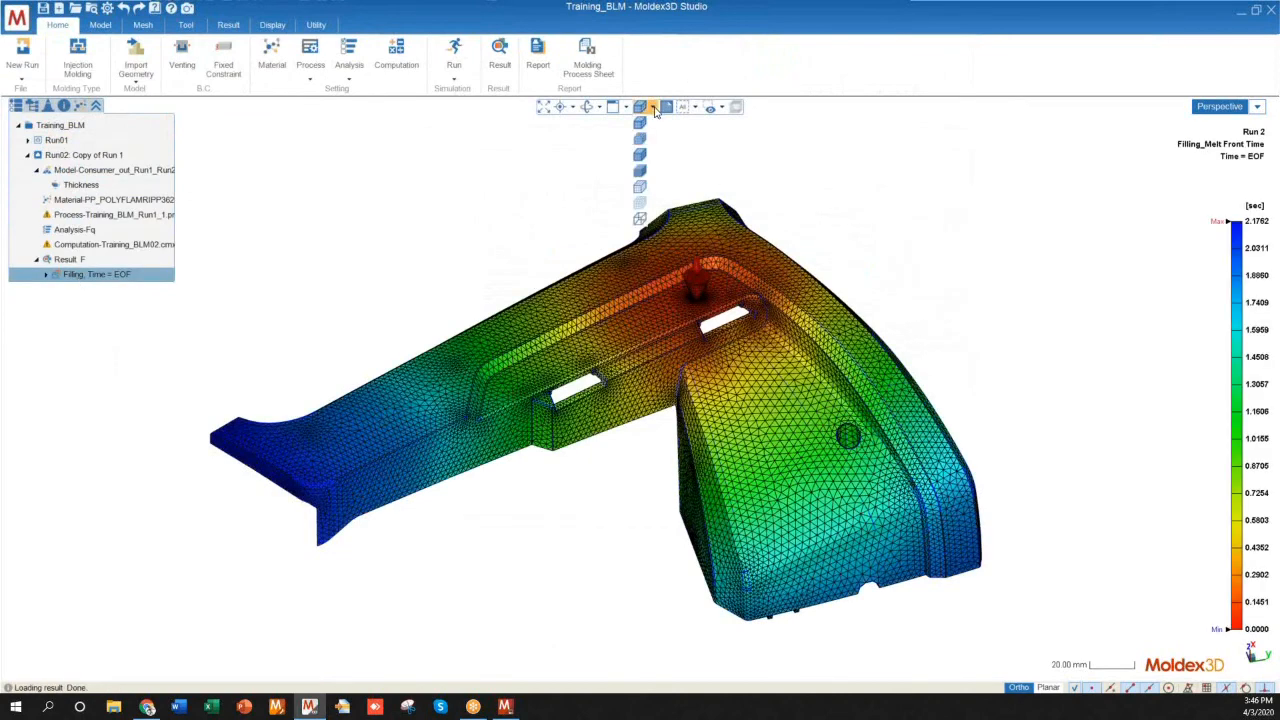
left_click(640, 156)
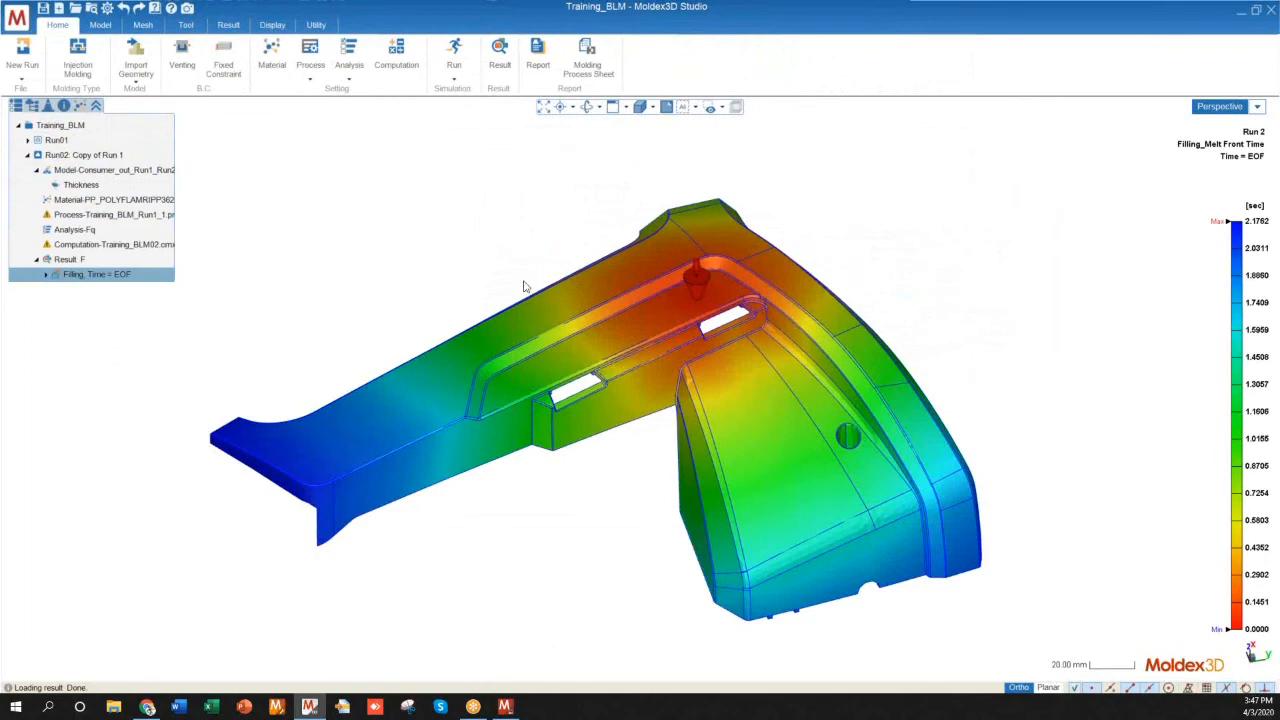
Step: Play the melt front animation of Run 2 while viewing the part from several angles, and pause it near the end of filling
left_click(228, 25)
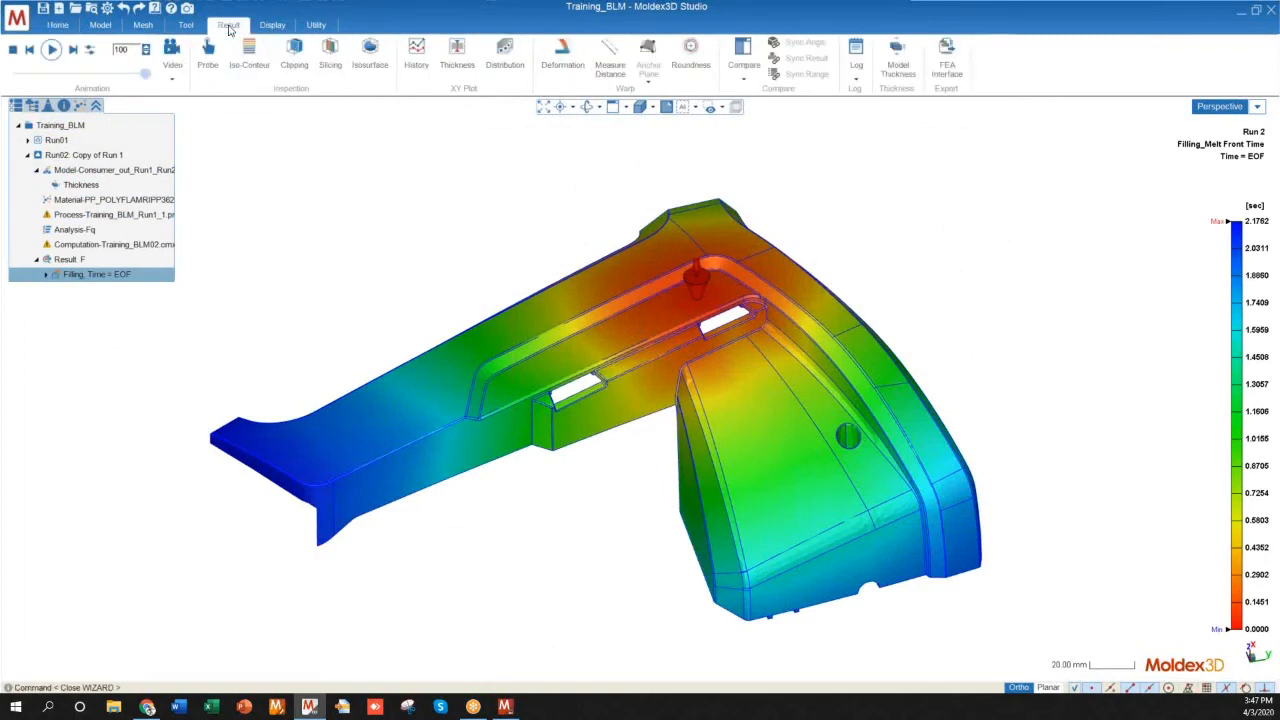
left_click(50, 52)
middle_click_drag(374, 246, 409, 329)
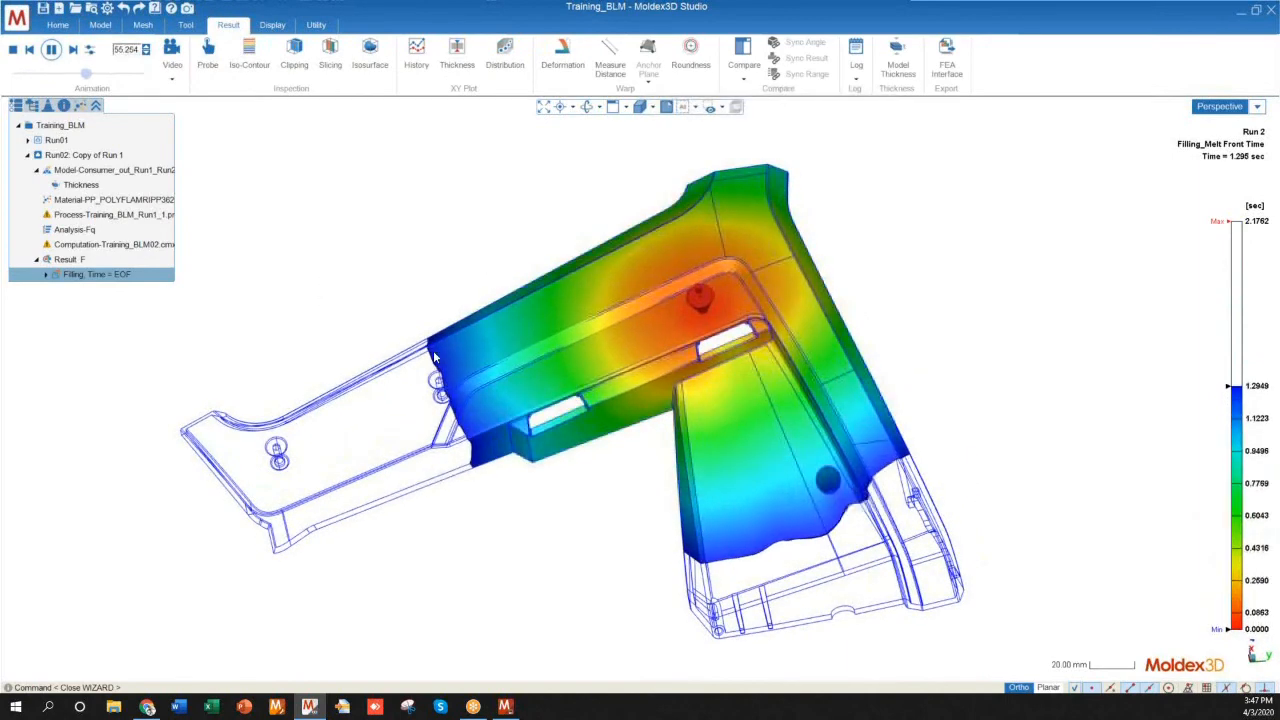
left_click(51, 50)
middle_click_drag(584, 456, 690, 370)
Step: Set the melt front animation to 95 percent filled
double_click(131, 48)
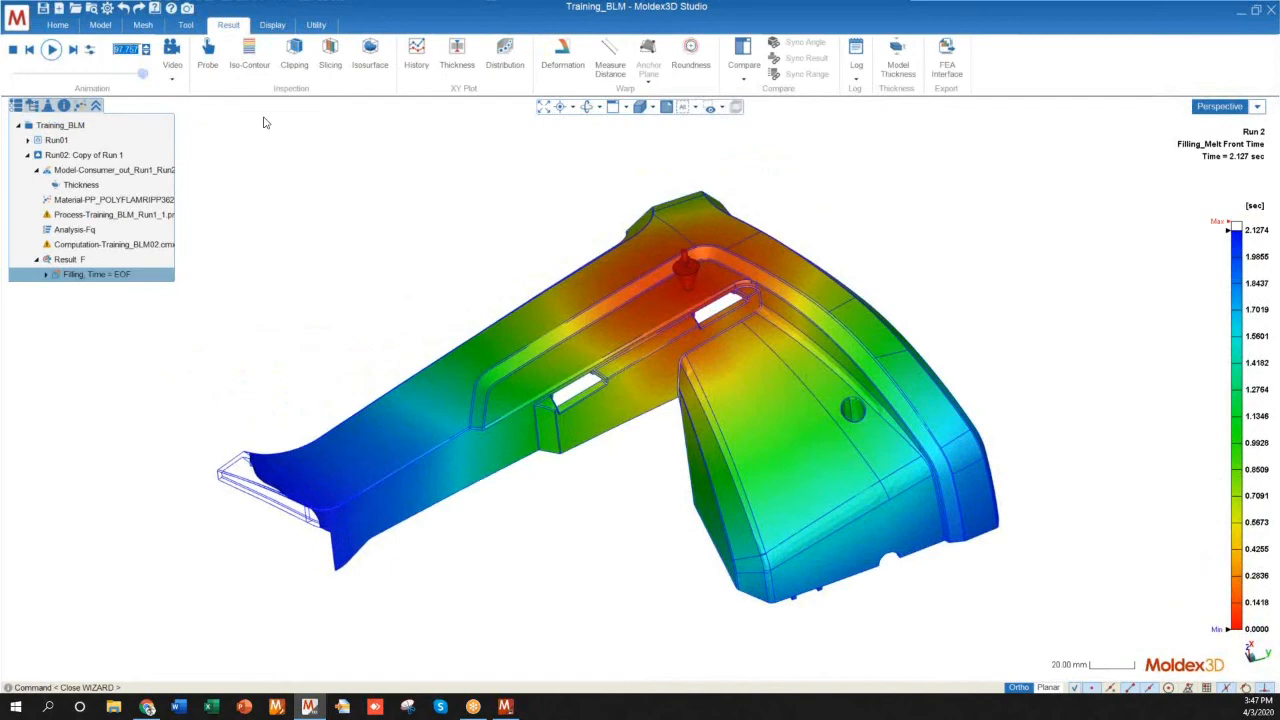
type("96")
key("Return")
Step: Examine the last areas to fill at the ends of both part arms and the flow around the moved gate
middle_click_drag(940, 474, 631, 548)
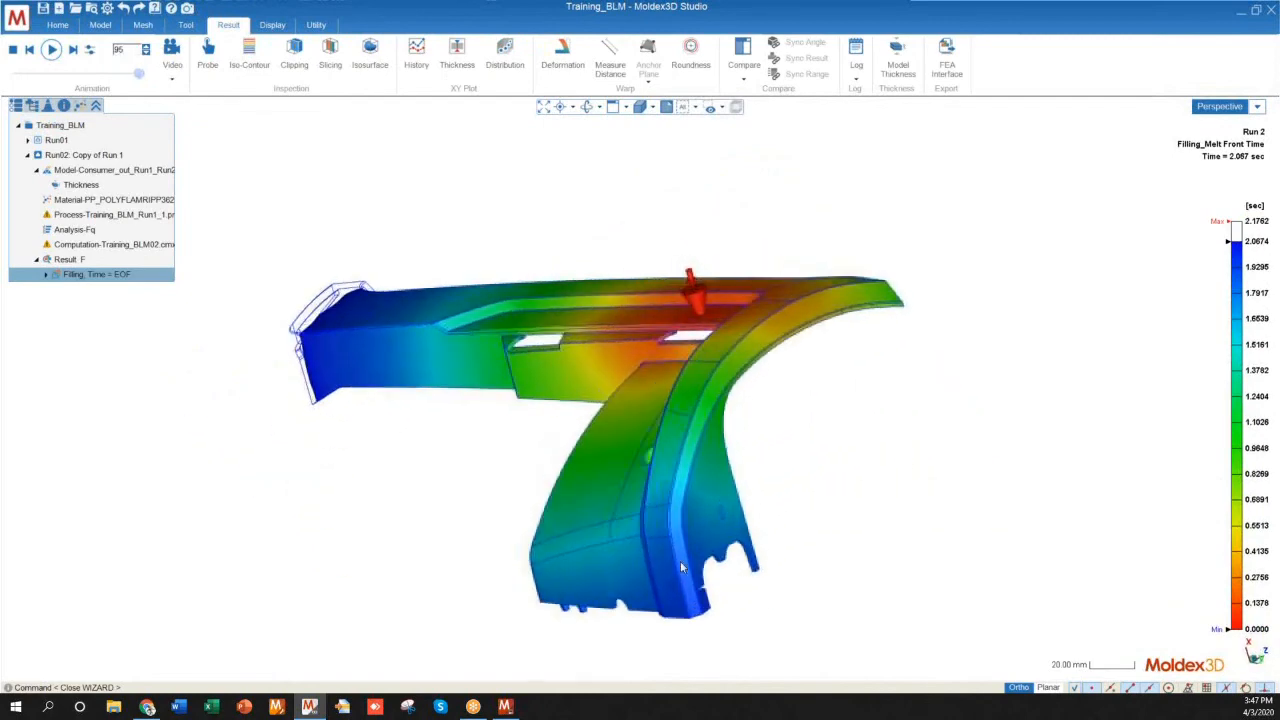
scroll(763, 589, "up", 7)
middle_click_drag(771, 566, 422, 252)
scroll(703, 349, "down", 4)
middle_click_drag(497, 326, 986, 392)
scroll(986, 392, "down", 4)
middle_click_drag(449, 371, 540, 423)
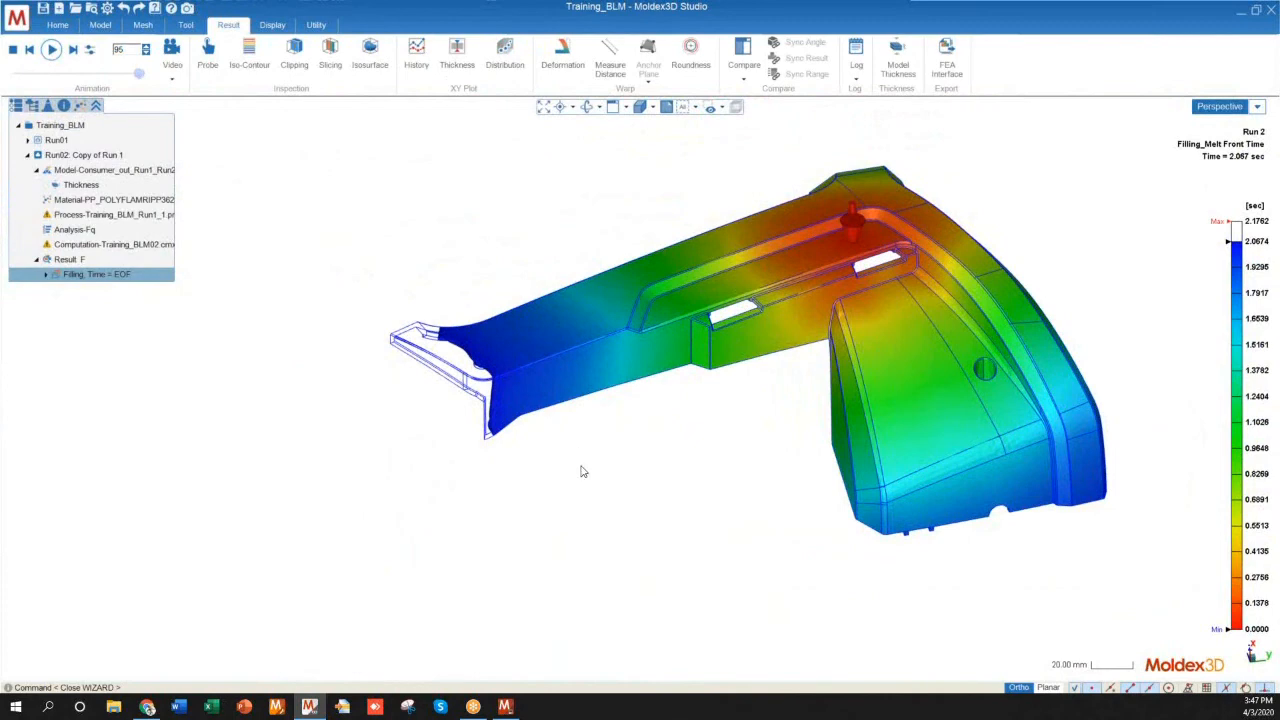
middle_click_drag(776, 266, 634, 315)
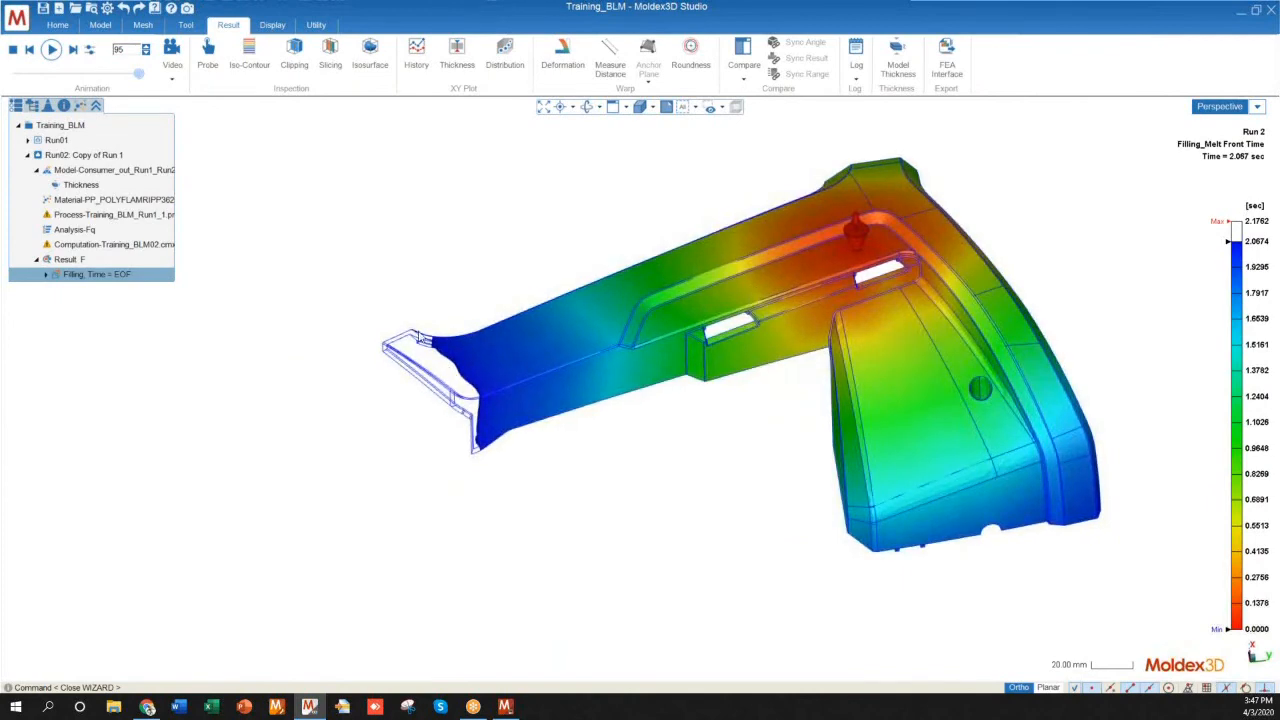
middle_click_drag(1071, 466, 1086, 524)
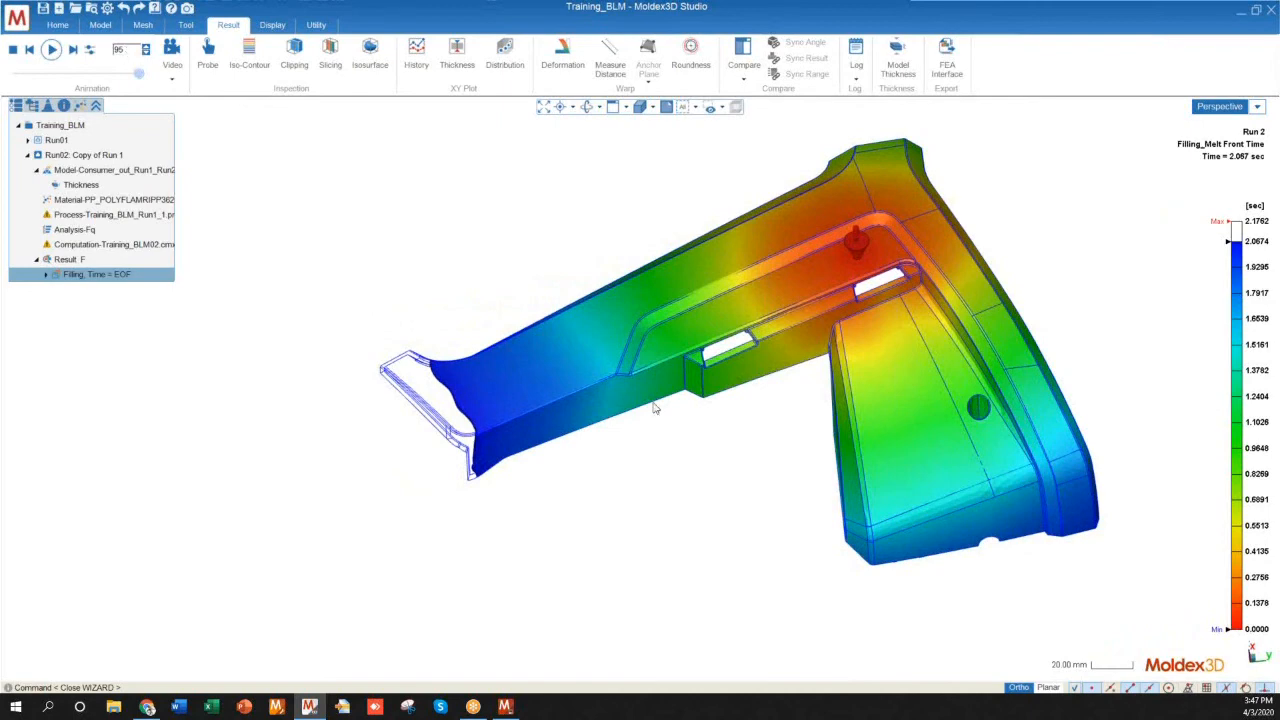
mouse_move(663, 486)
middle_mouse_down()
mouse_move(684, 424)
mouse_move(630, 409)
mouse_move(562, 455)
mouse_move(590, 440)
middle_mouse_up()
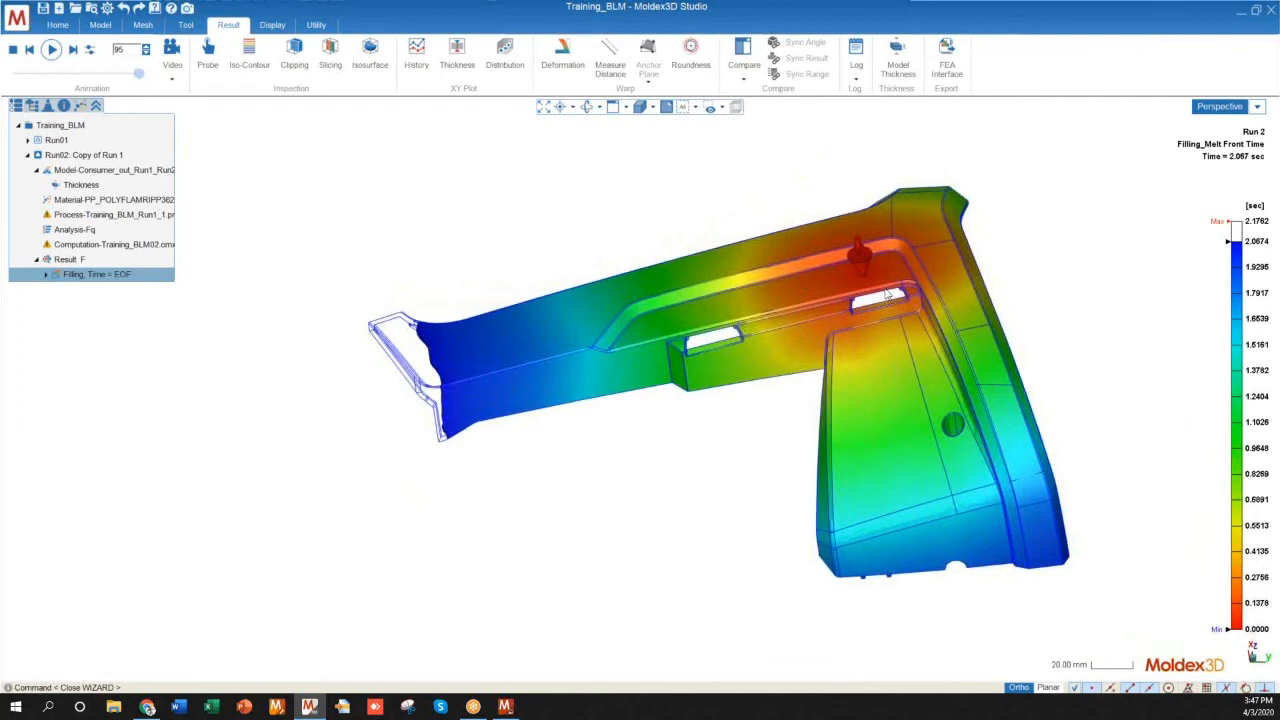
middle_click_drag(843, 298, 875, 249)
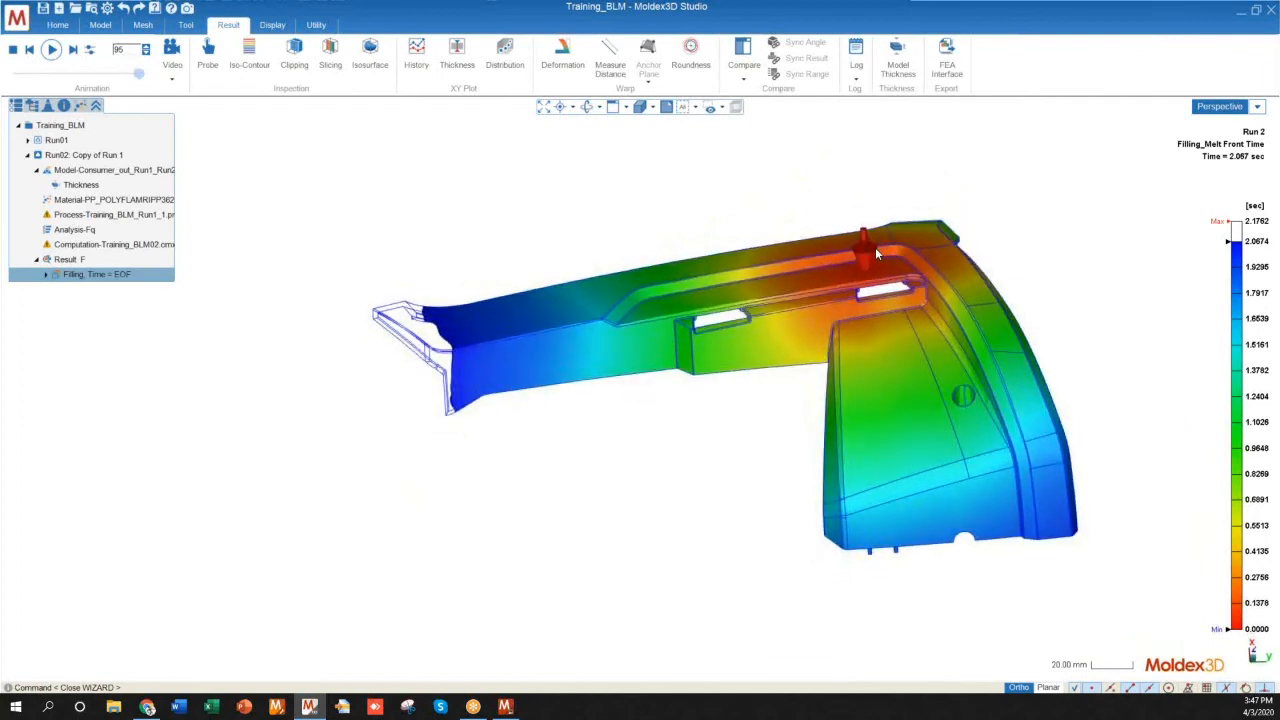
scroll(866, 254, "up", 4)
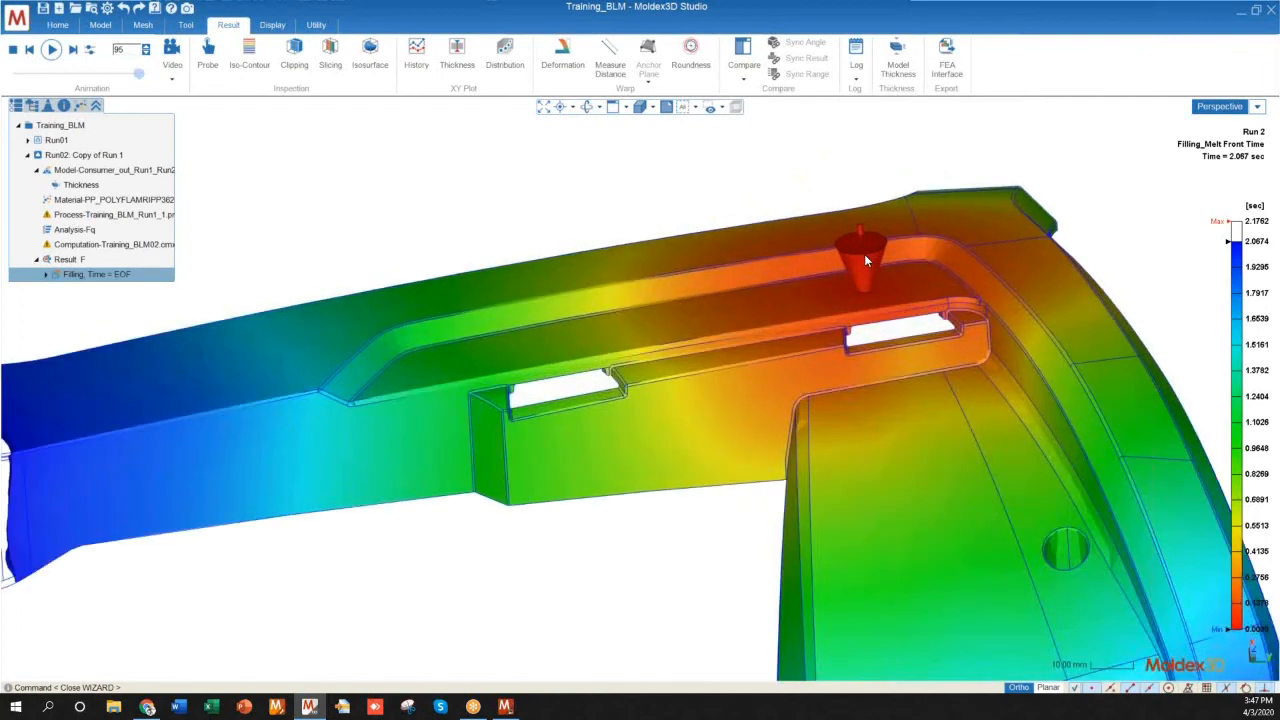
scroll(864, 256, "down", 1)
scroll(865, 262, "up", 6)
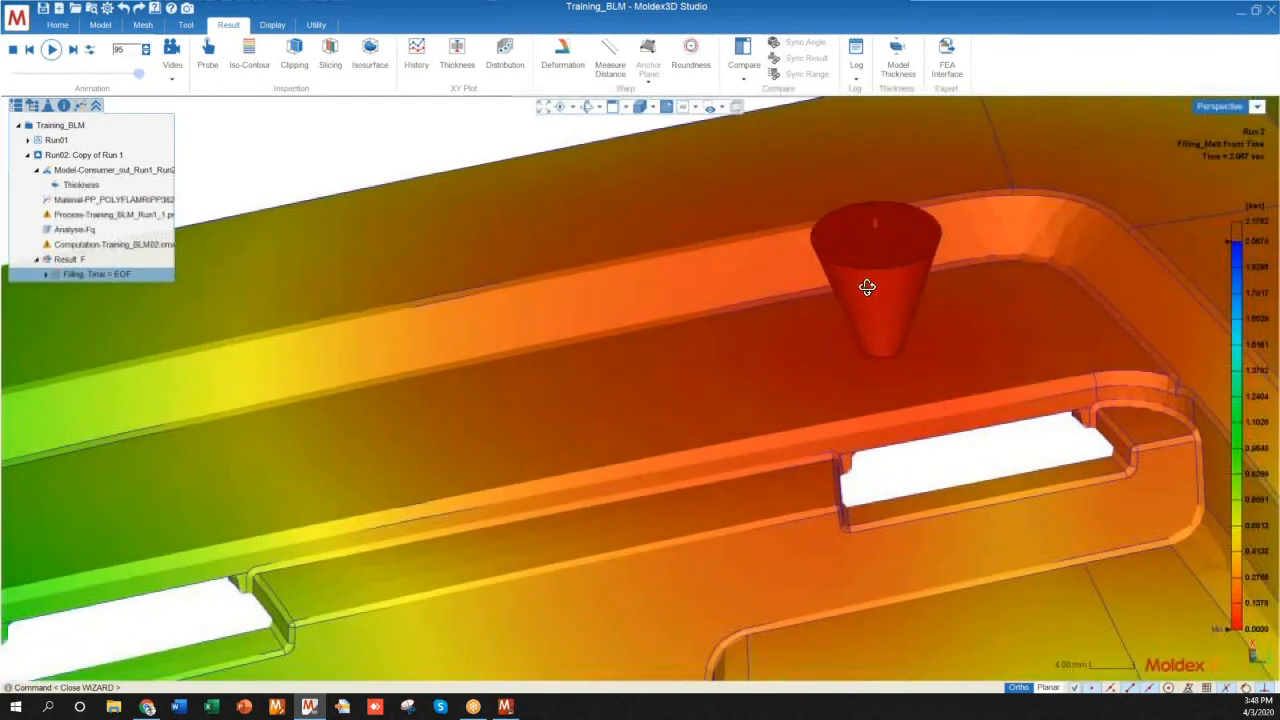
scroll(903, 273, "down", 6)
middle_click_drag(617, 271, 631, 299)
scroll(727, 230, "up", 5)
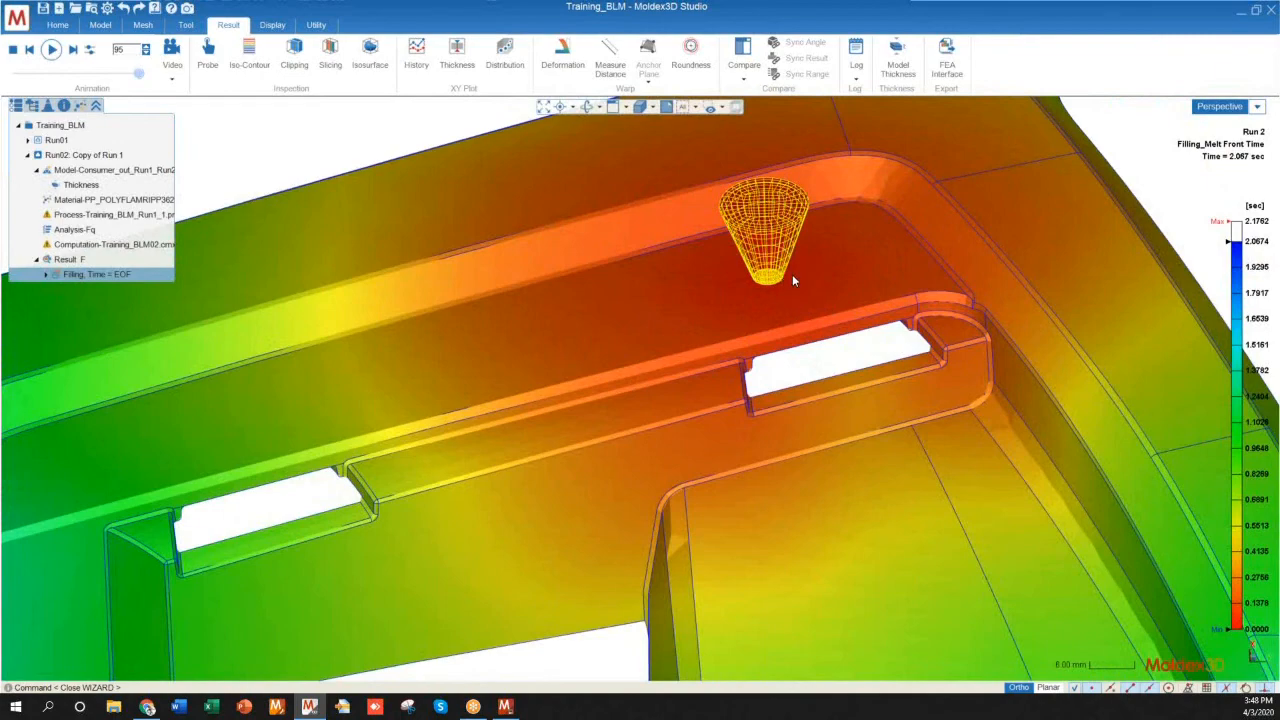
Step: Create Run 3 as a copy of Run 2, list its model objects and show the cold runner gate
double_click(793, 277)
left_click(704, 376)
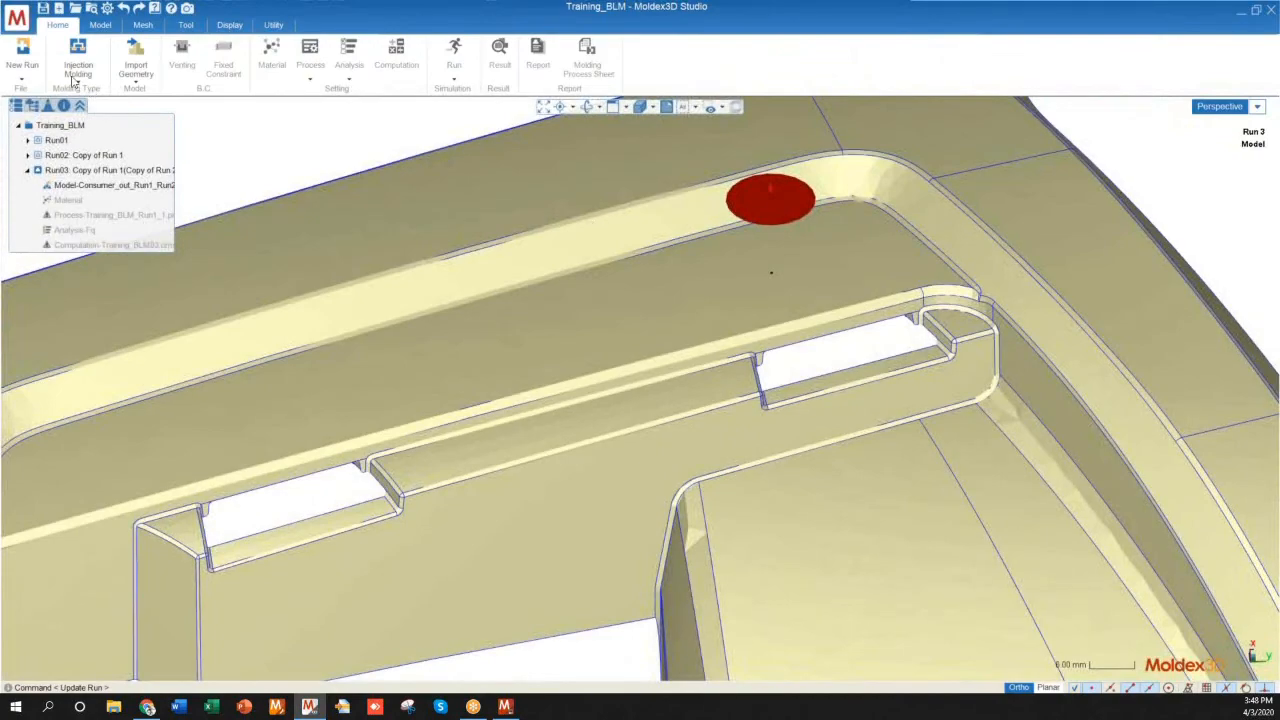
left_click(32, 106)
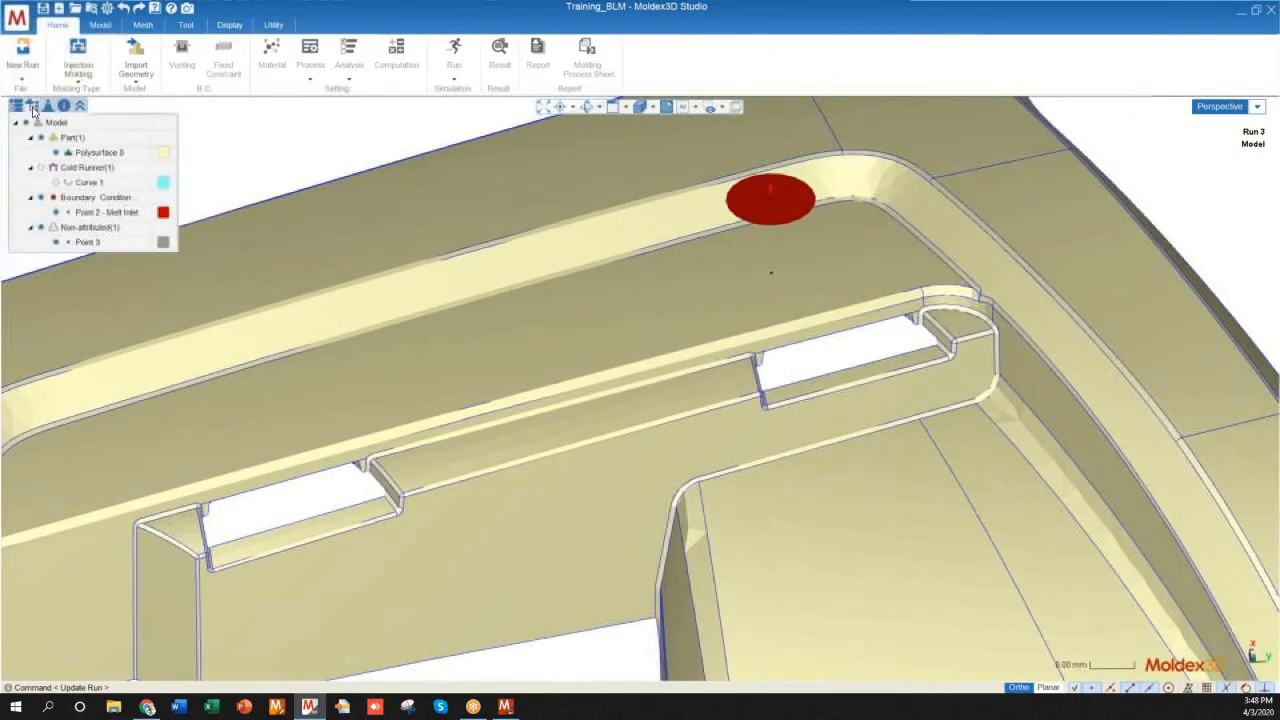
scroll(634, 357, "down", 3)
right_click_drag(634, 357, 588, 330)
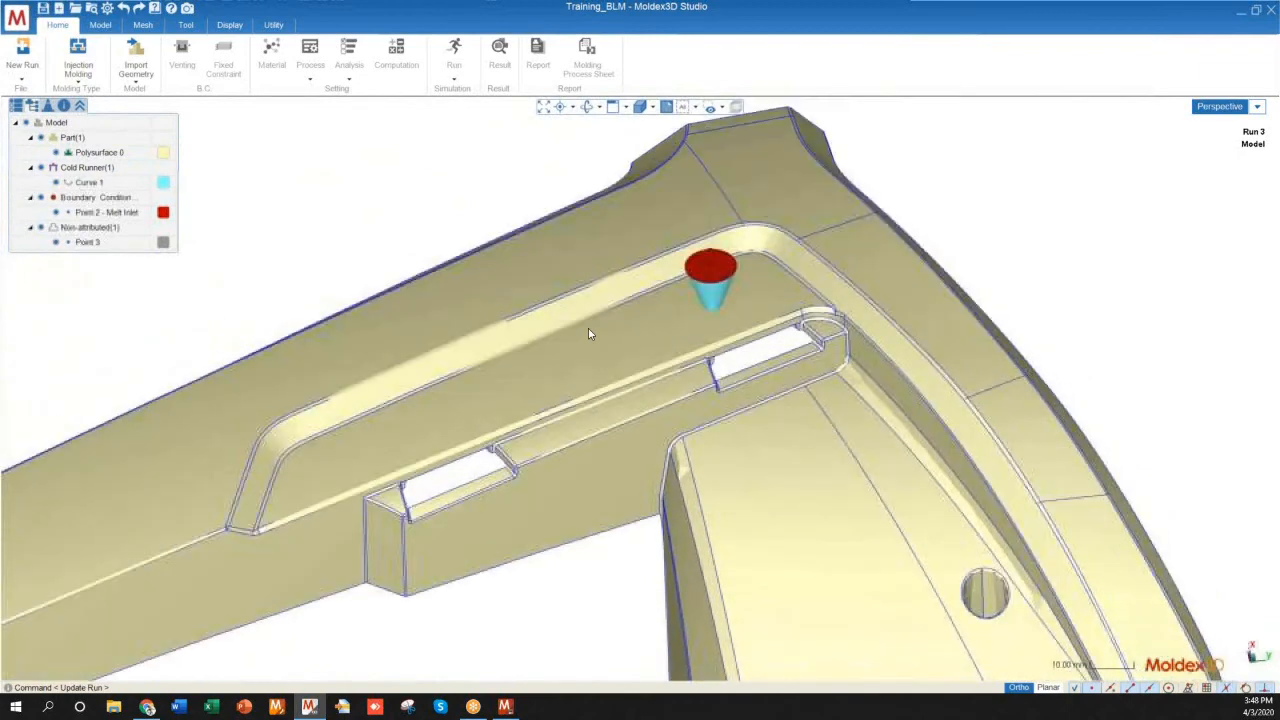
Step: Create a point on the inset face between the two slots at about (93.11, 341.58, 36.26) for the new gate location
left_click(184, 25)
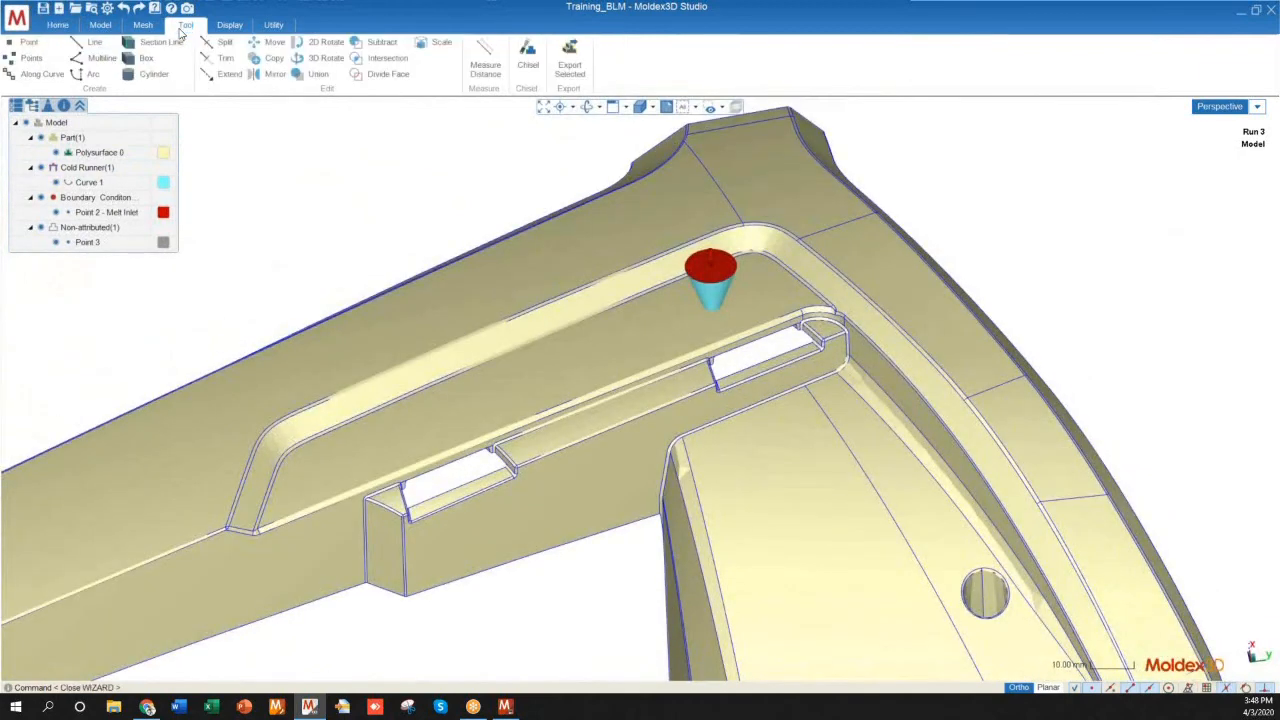
left_click(22, 46)
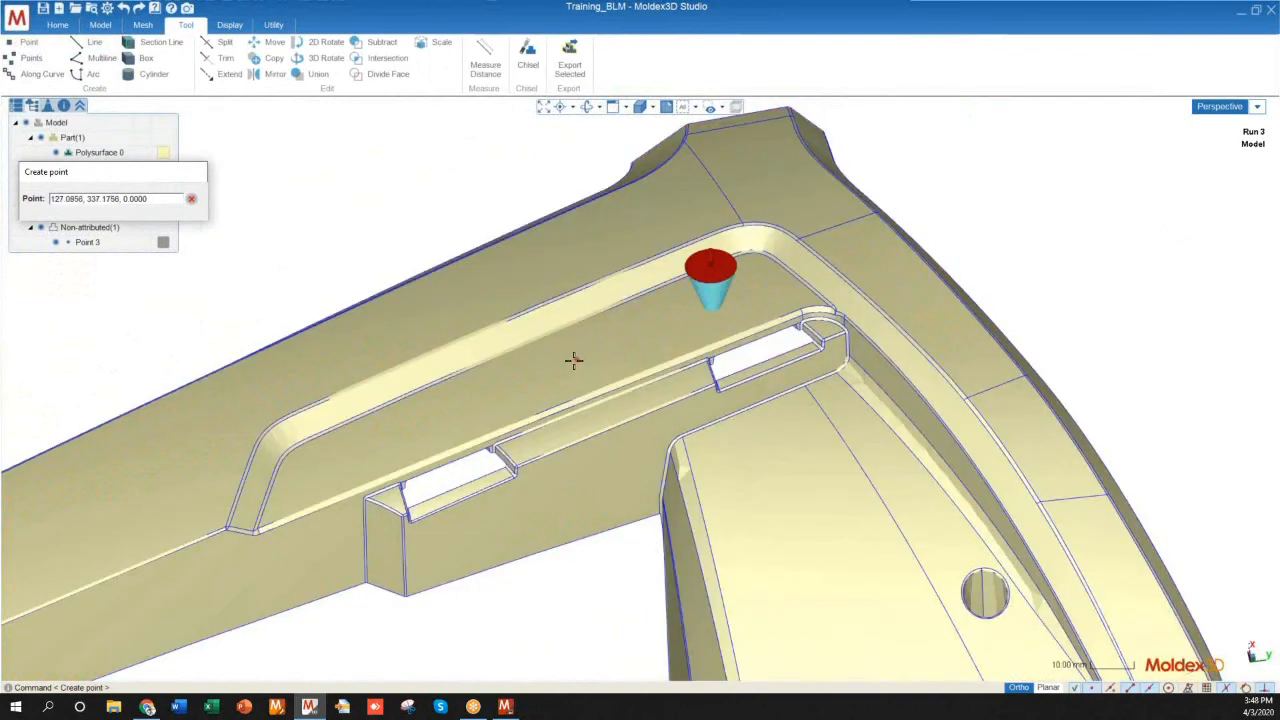
left_click(575, 360)
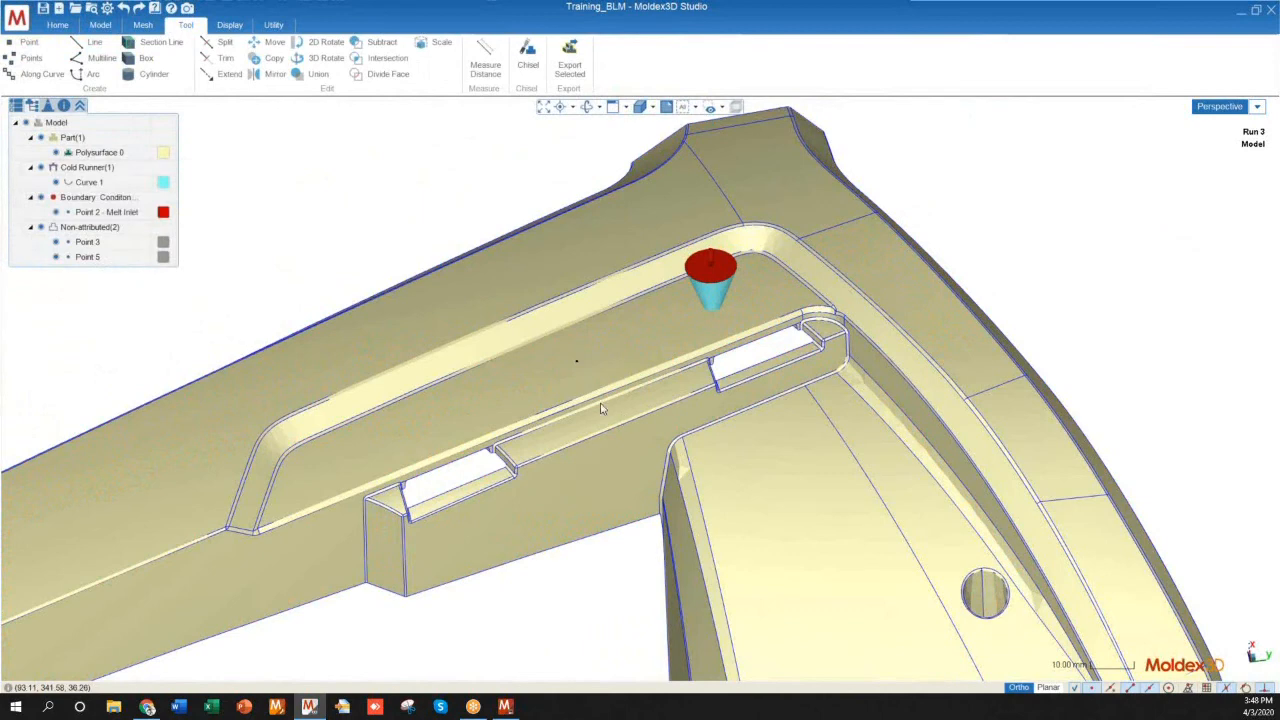
Step: Move the cold runner gate from its tip to the new point at (93.11, 341.58, 36.26) on the inset face
left_click(714, 298)
right_click(712, 290)
left_click(748, 372)
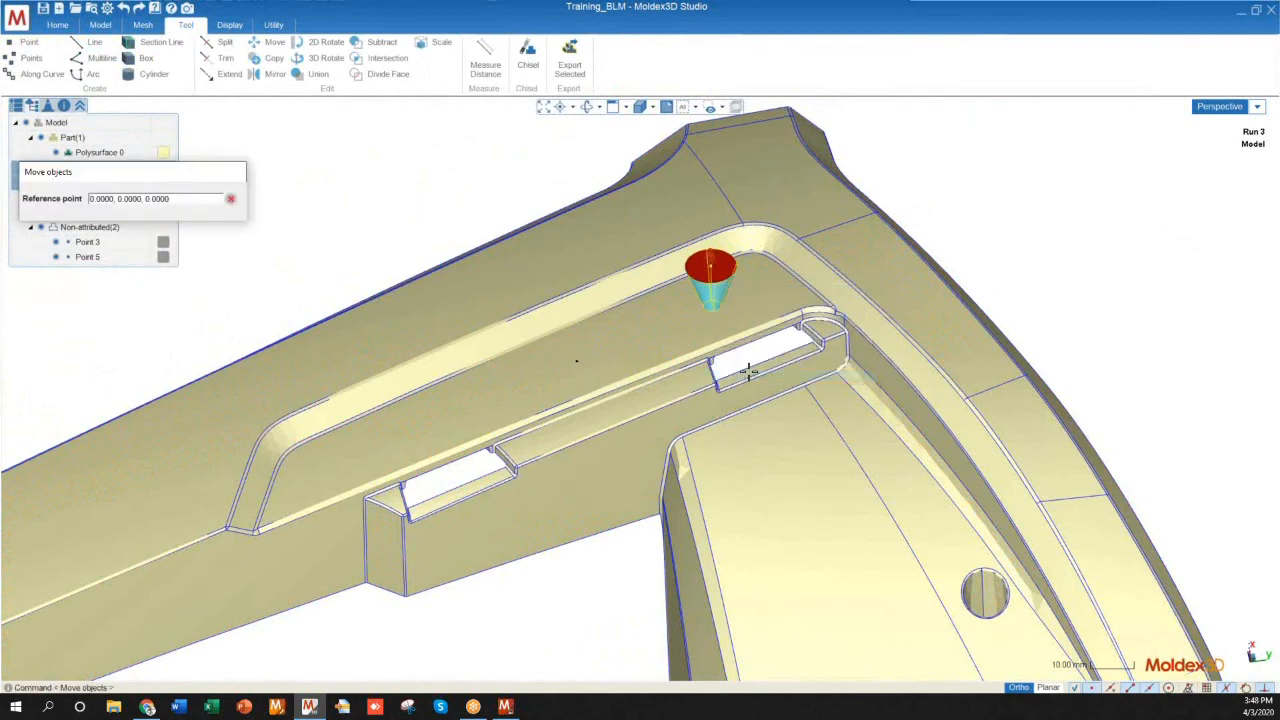
scroll(713, 303, "up", 2)
scroll(713, 303, "up", 2)
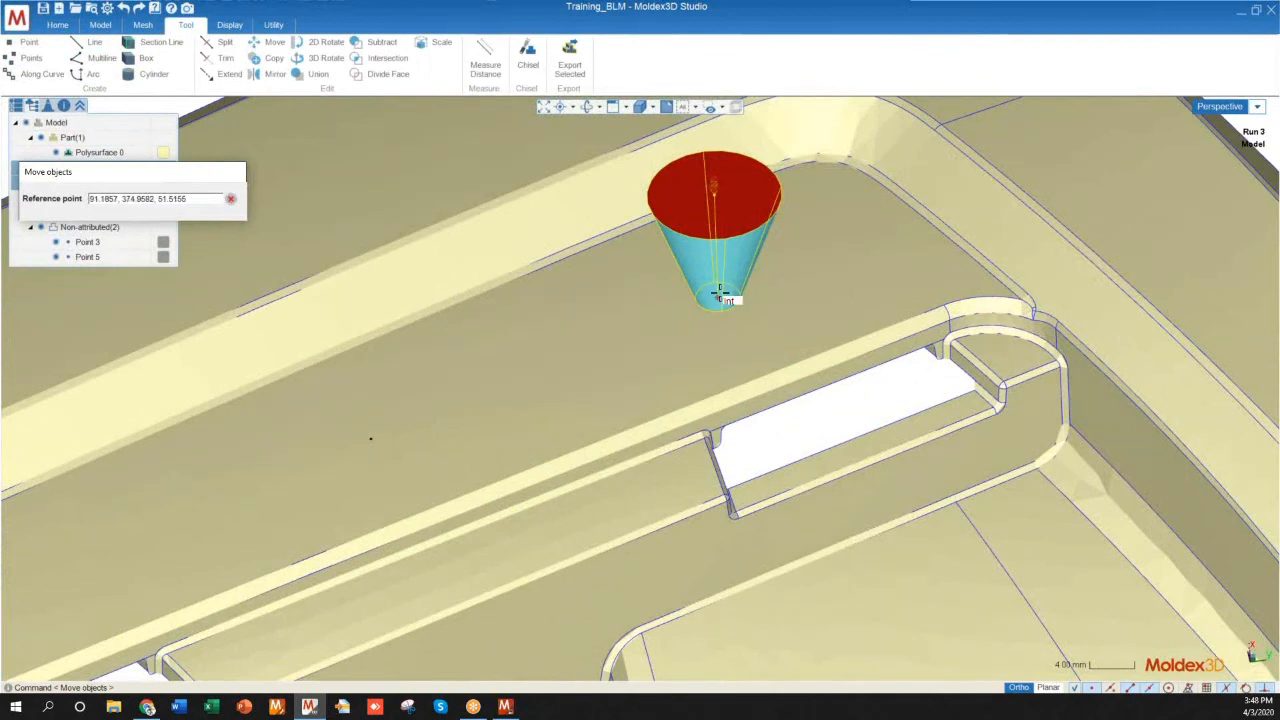
left_click(716, 295)
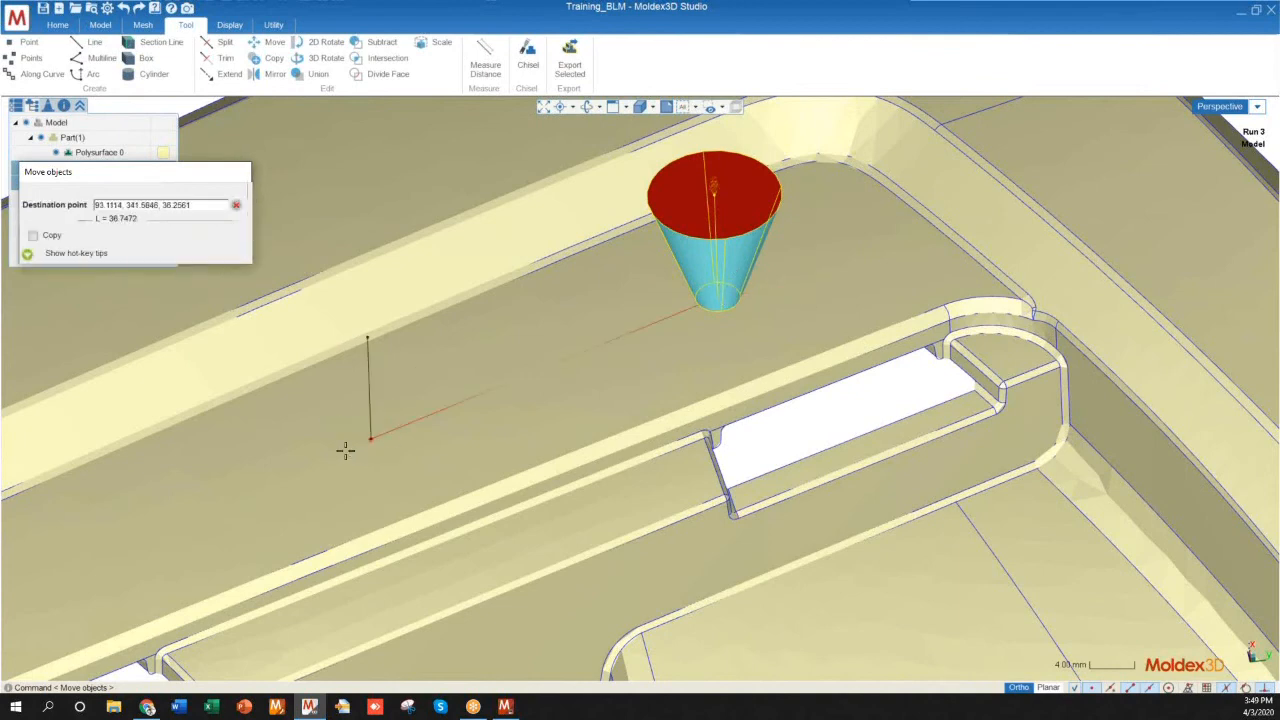
left_click(371, 436)
Step: Inspect how the moved gate's tip sits on the inset face between the two slots
scroll(660, 284, "down", 3)
right_click_drag(554, 369, 694, 288)
scroll(528, 315, "up", 5)
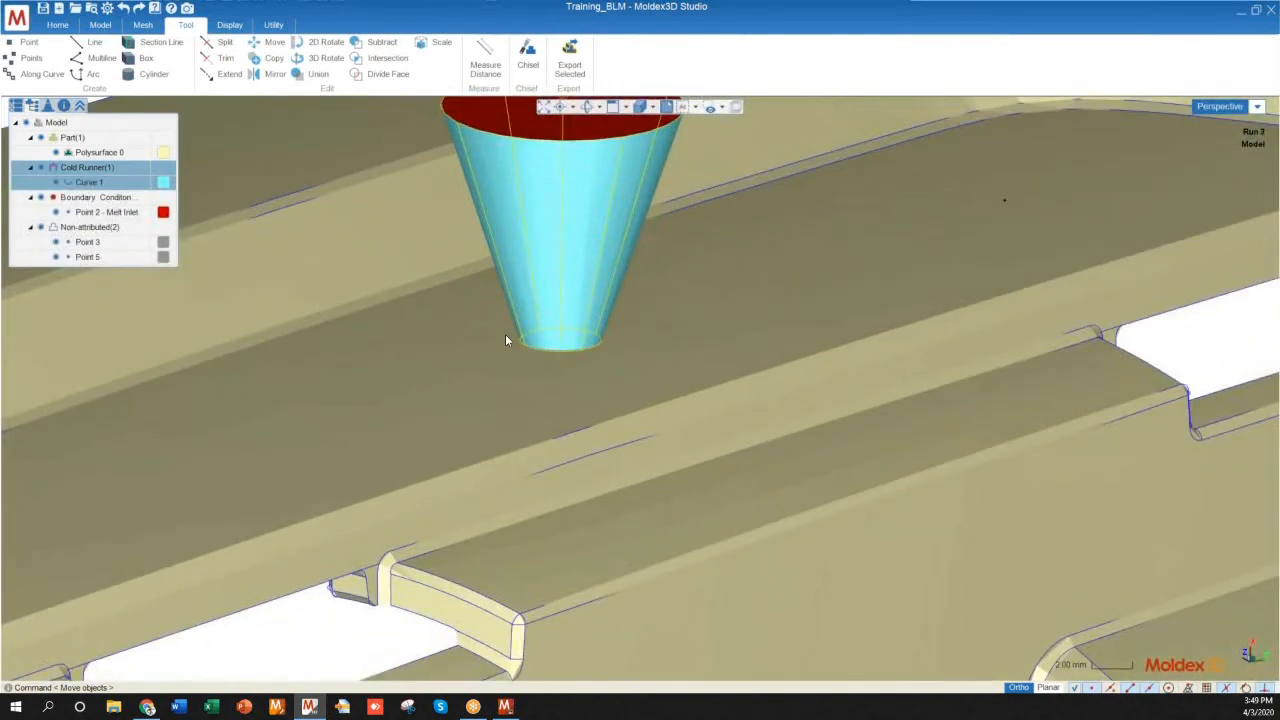
scroll(508, 338, "down", 1)
scroll(558, 350, "down", 5)
right_click_drag(606, 349, 526, 412)
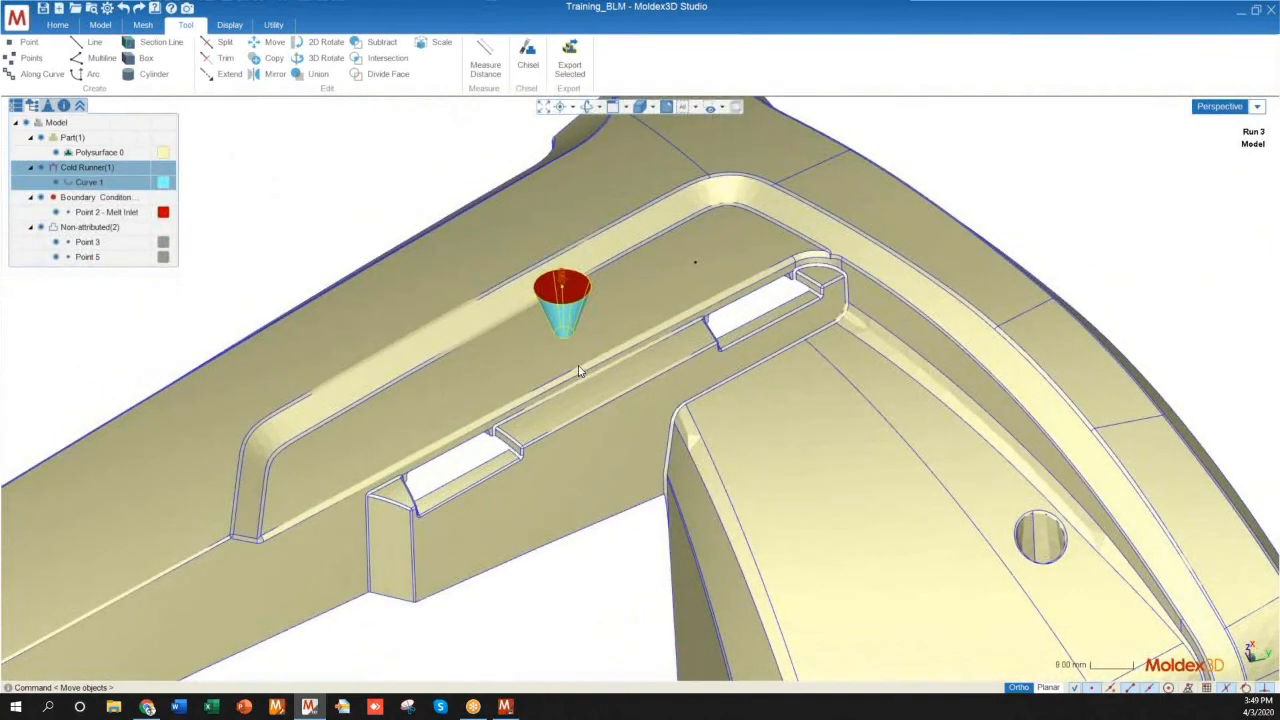
scroll(674, 298, "down", 4)
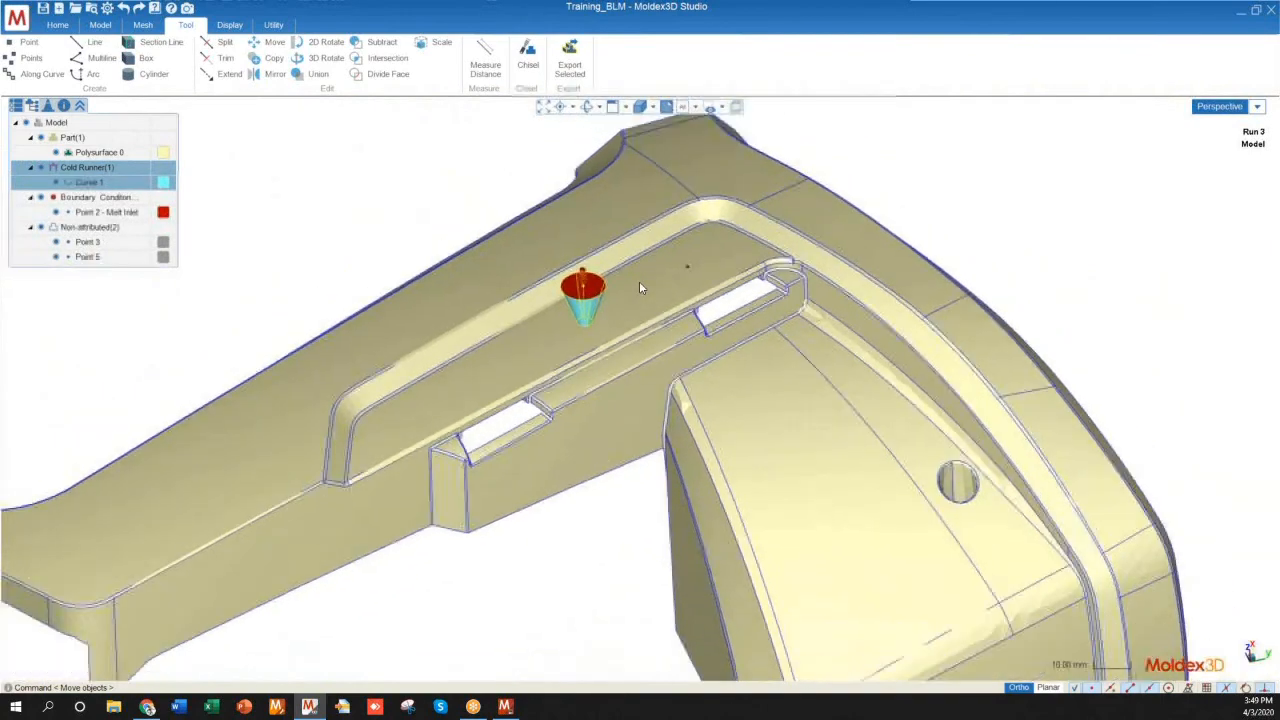
Step: Generate the runner's solid mesh for Run 3, keeping the attached solid mesh of the part
left_click(145, 26)
left_click(48, 50)
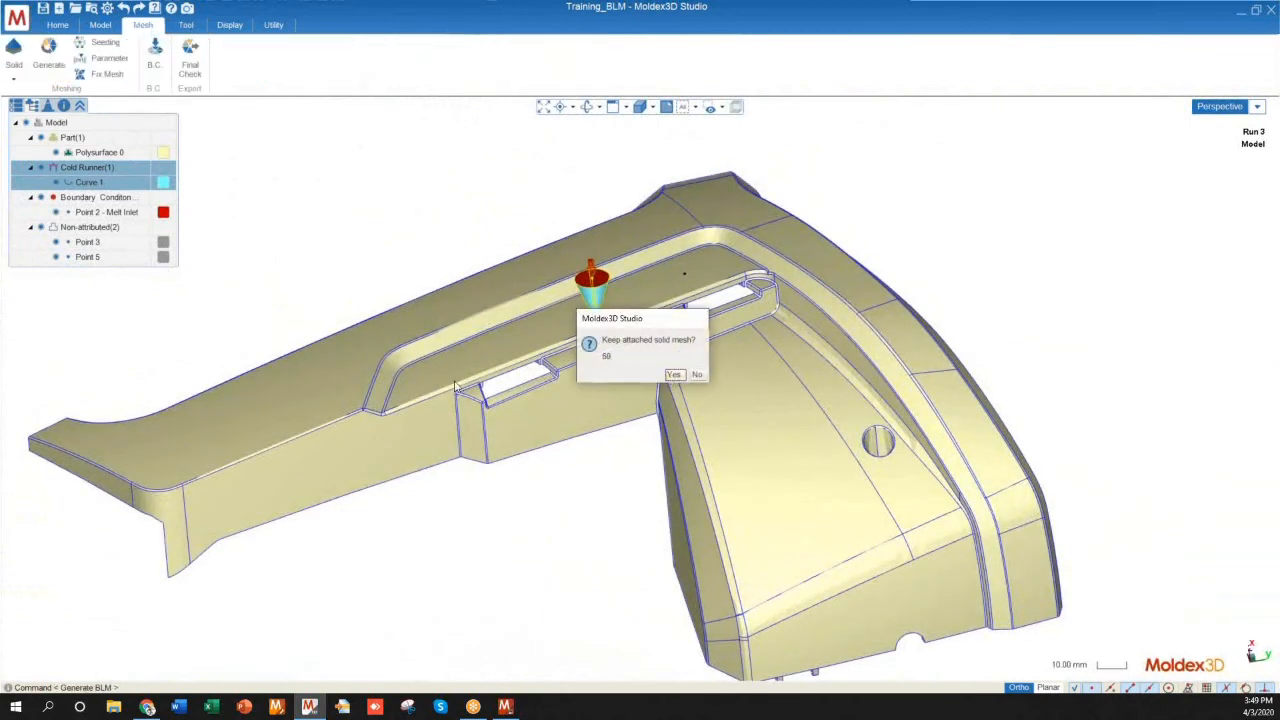
left_click(674, 374)
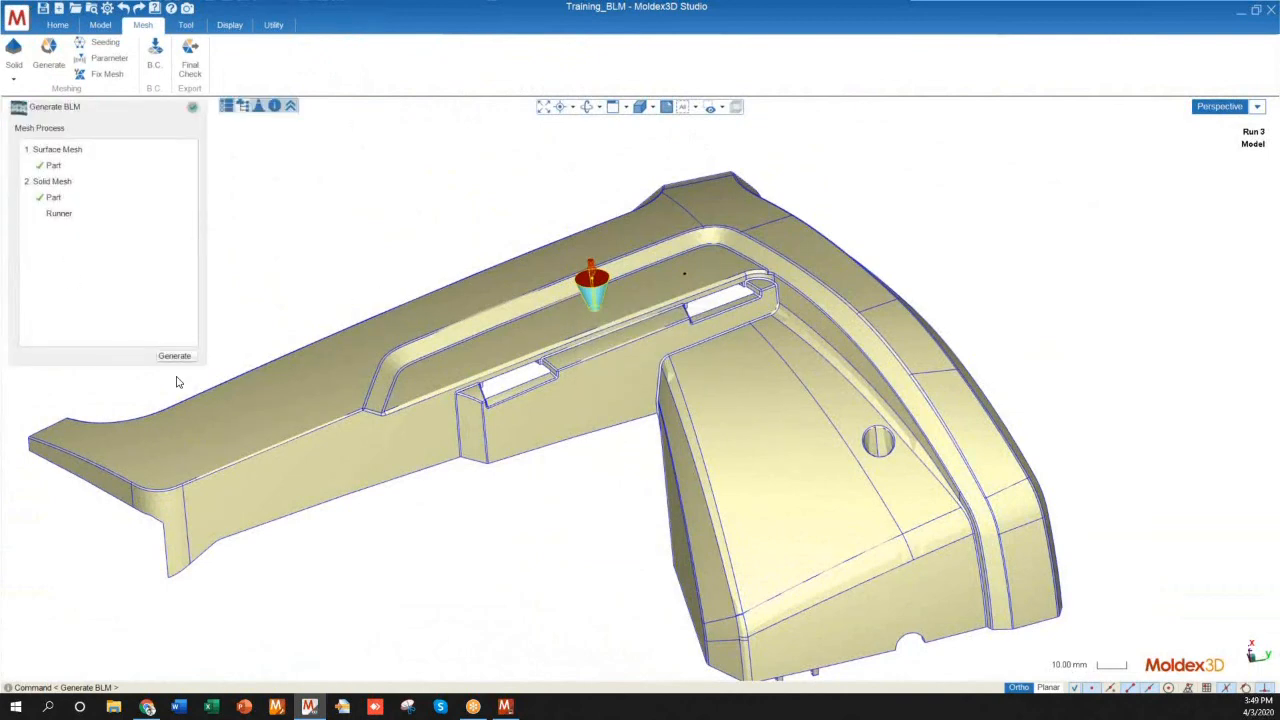
left_click(175, 356)
Step: Examine the meshed gate on the inset face against the previous gate point and the ends of the part
middle_click_drag(511, 317, 599, 328)
scroll(708, 275, "up", 2)
scroll(700, 272, "up", 5)
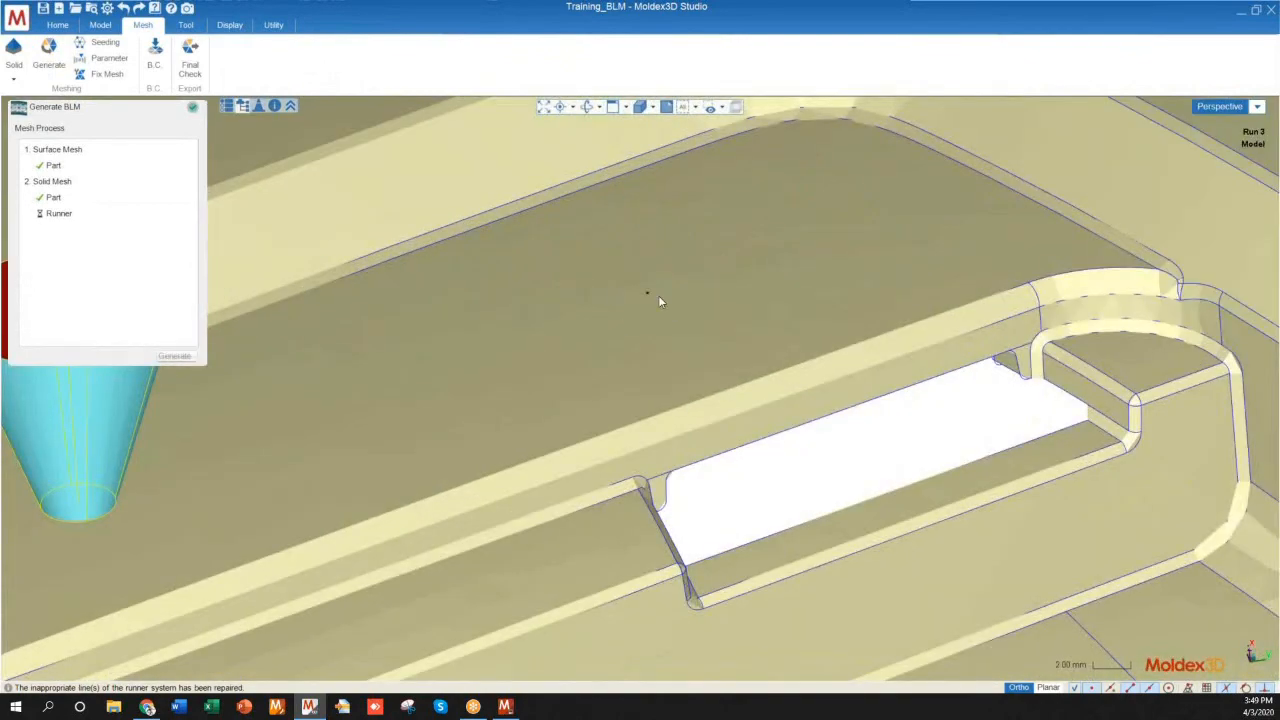
scroll(697, 311, "down", 3)
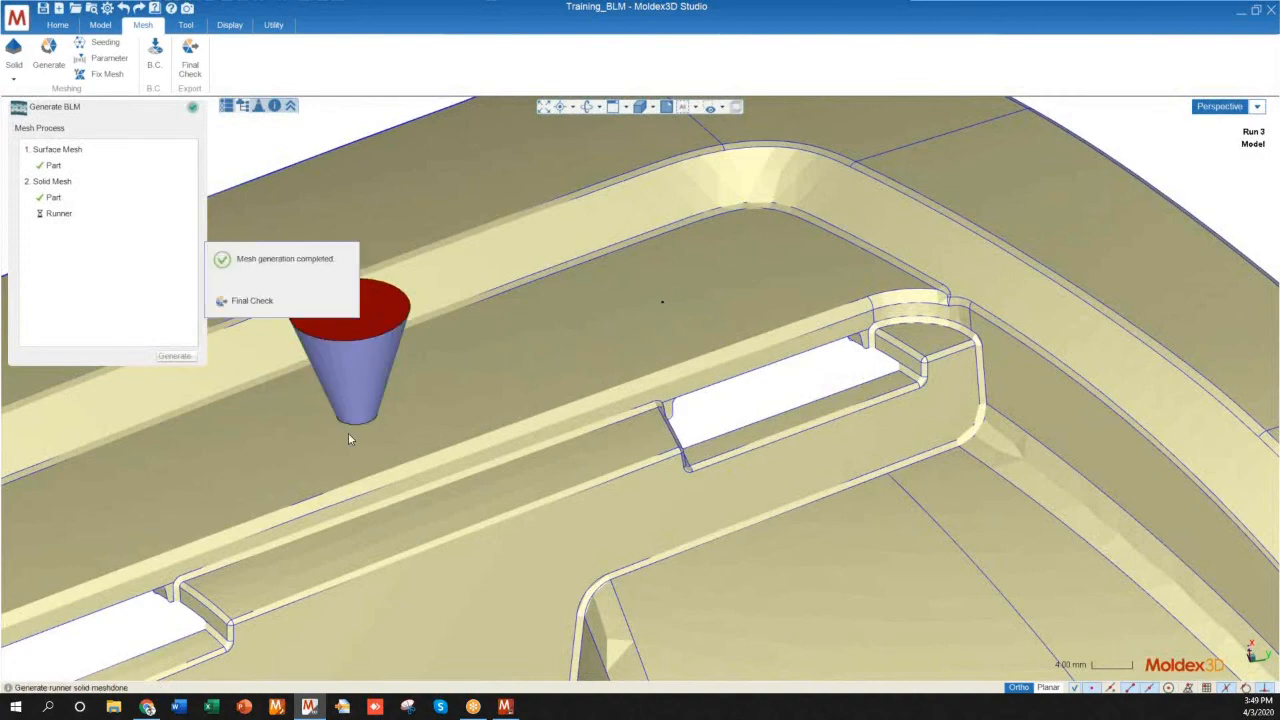
scroll(740, 320, "down", 5)
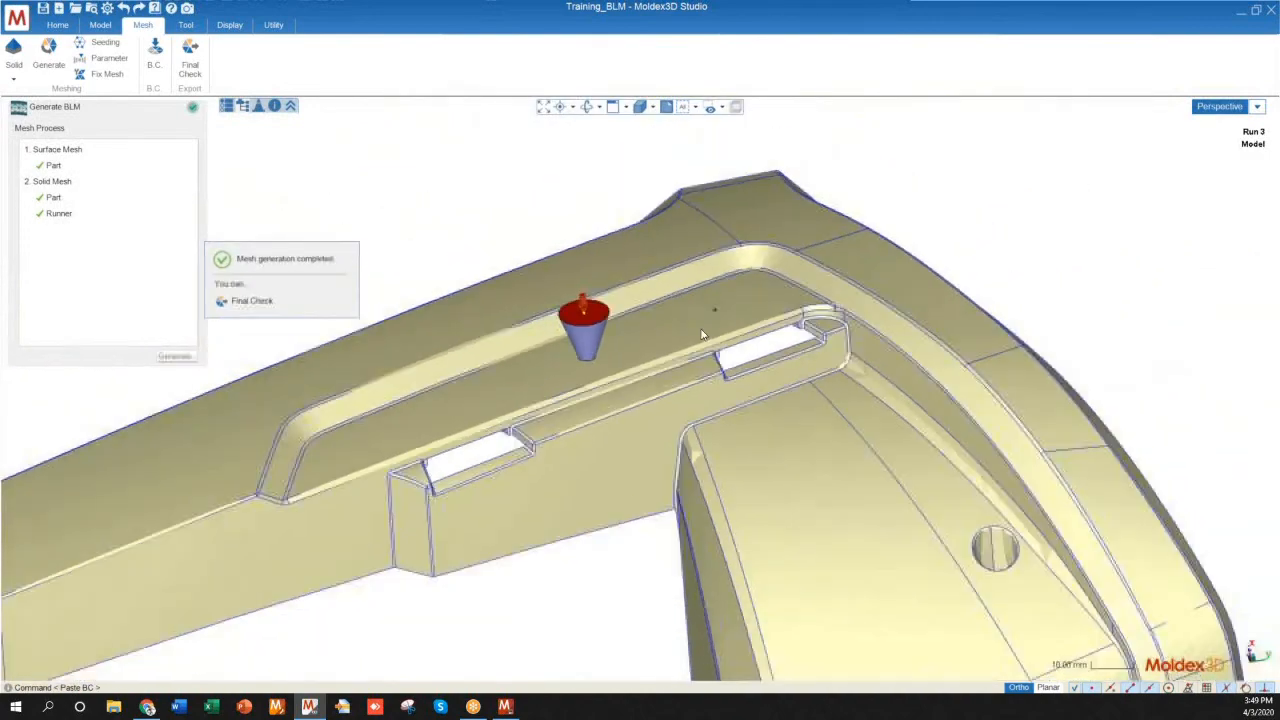
mouse_move(625, 374)
middle_mouse_down()
mouse_move(625, 326)
mouse_move(626, 374)
middle_mouse_up()
scroll(626, 374, "up", 5)
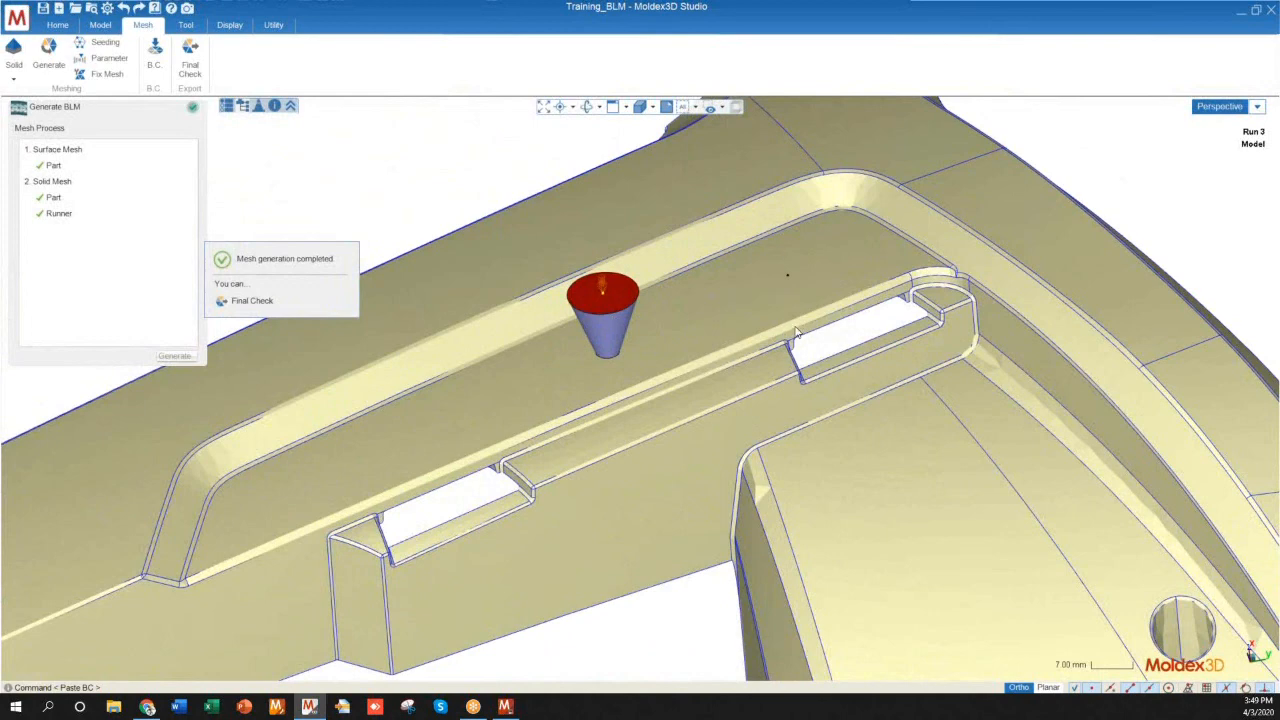
scroll(508, 302, "down", 1)
scroll(676, 334, "down", 5)
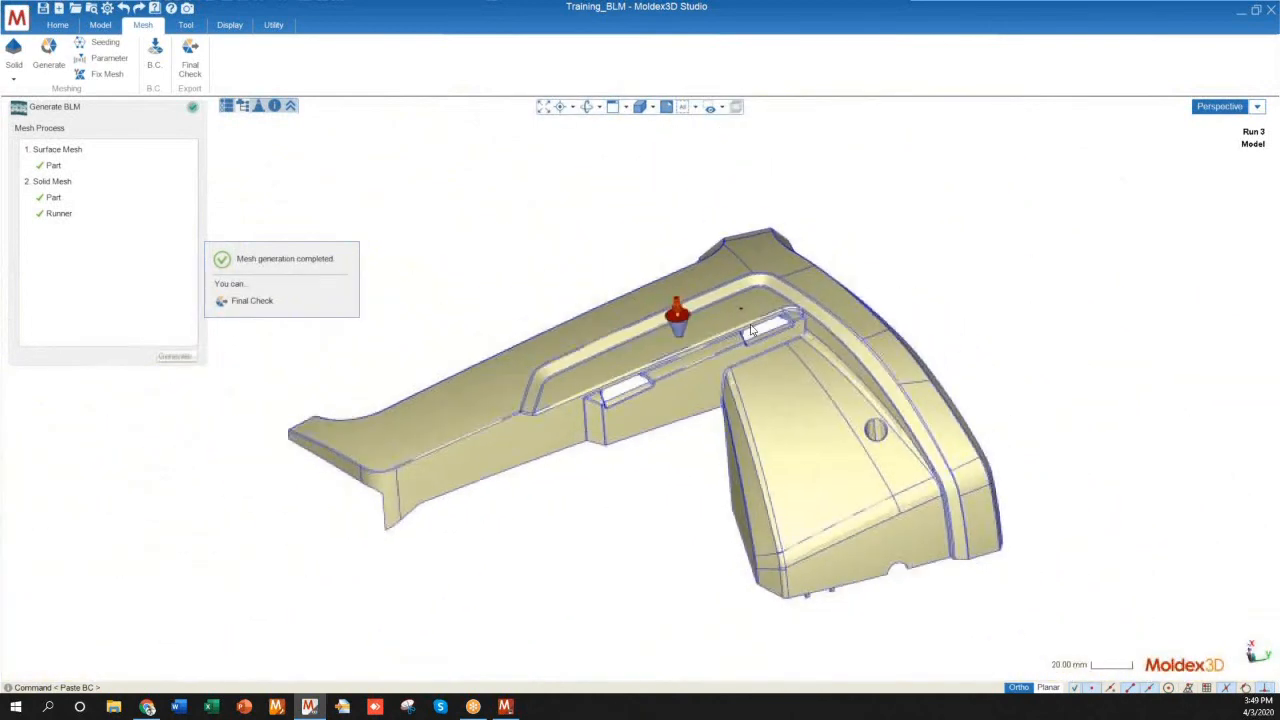
scroll(653, 544, "up", 2)
scroll(510, 485, "up", 1)
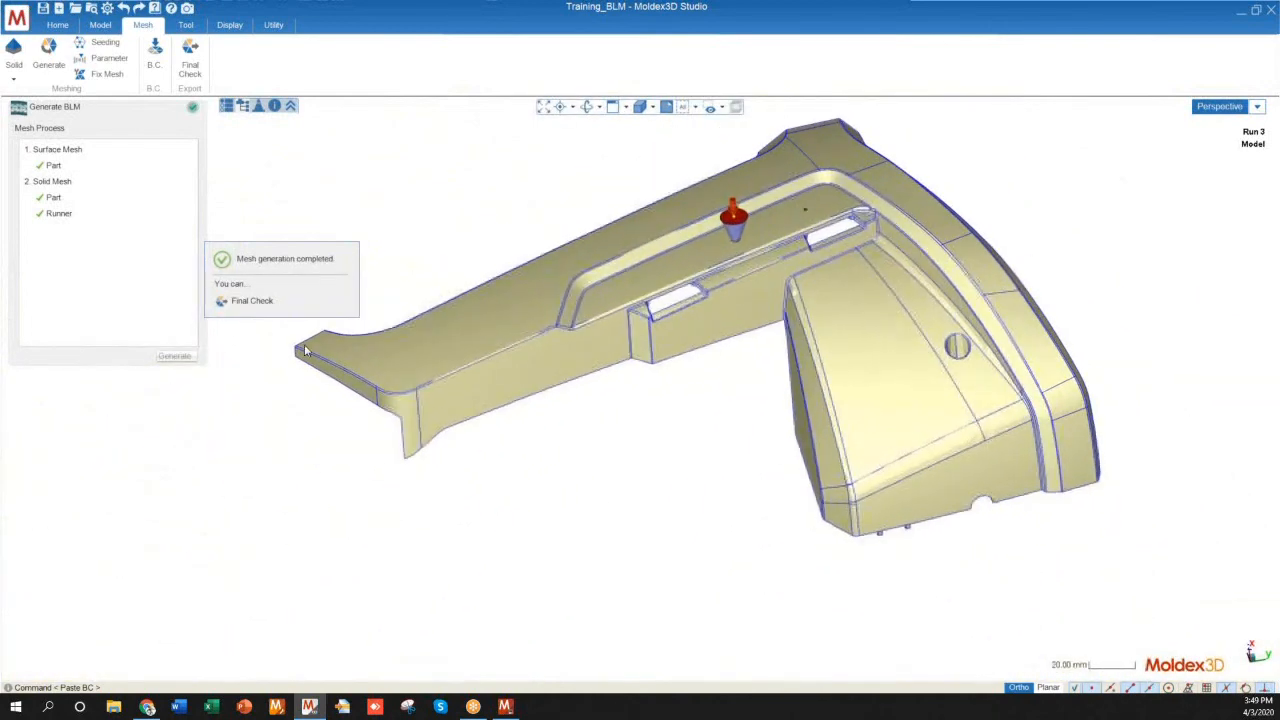
Step: Run the final check to export the Run 3 mesh and run its Quick Flow analysis
left_click(252, 300)
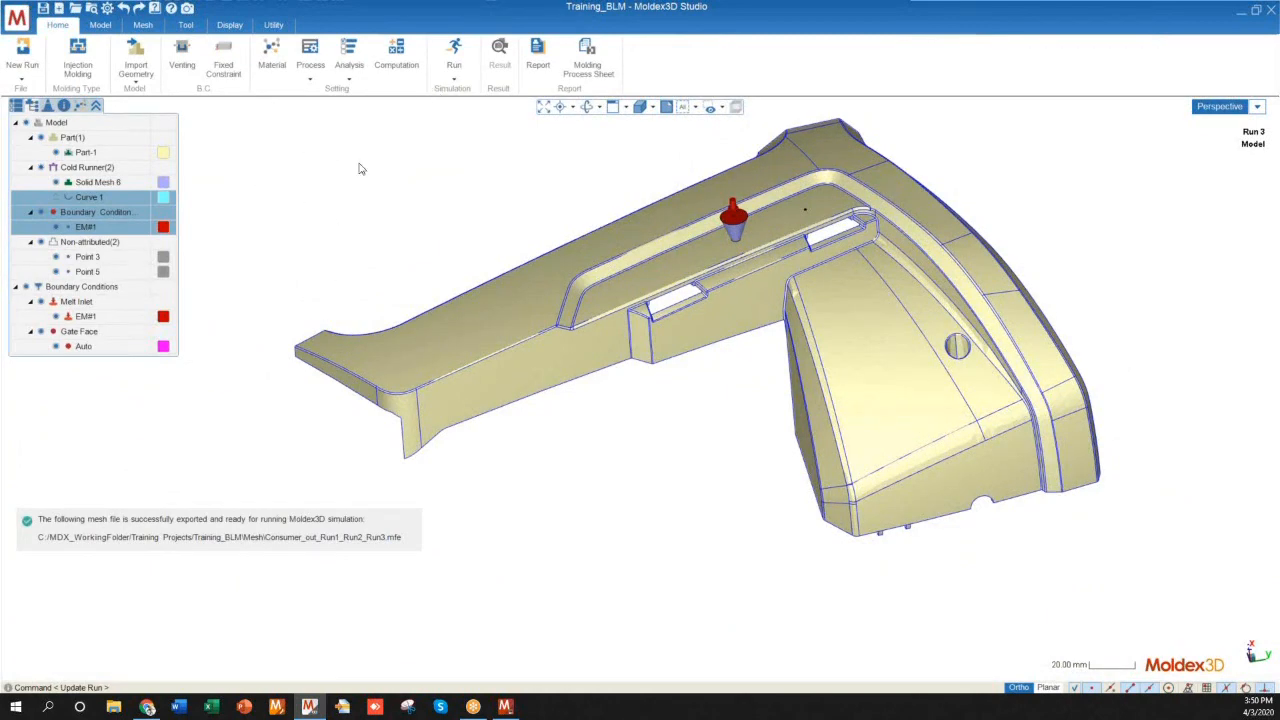
left_click(454, 50)
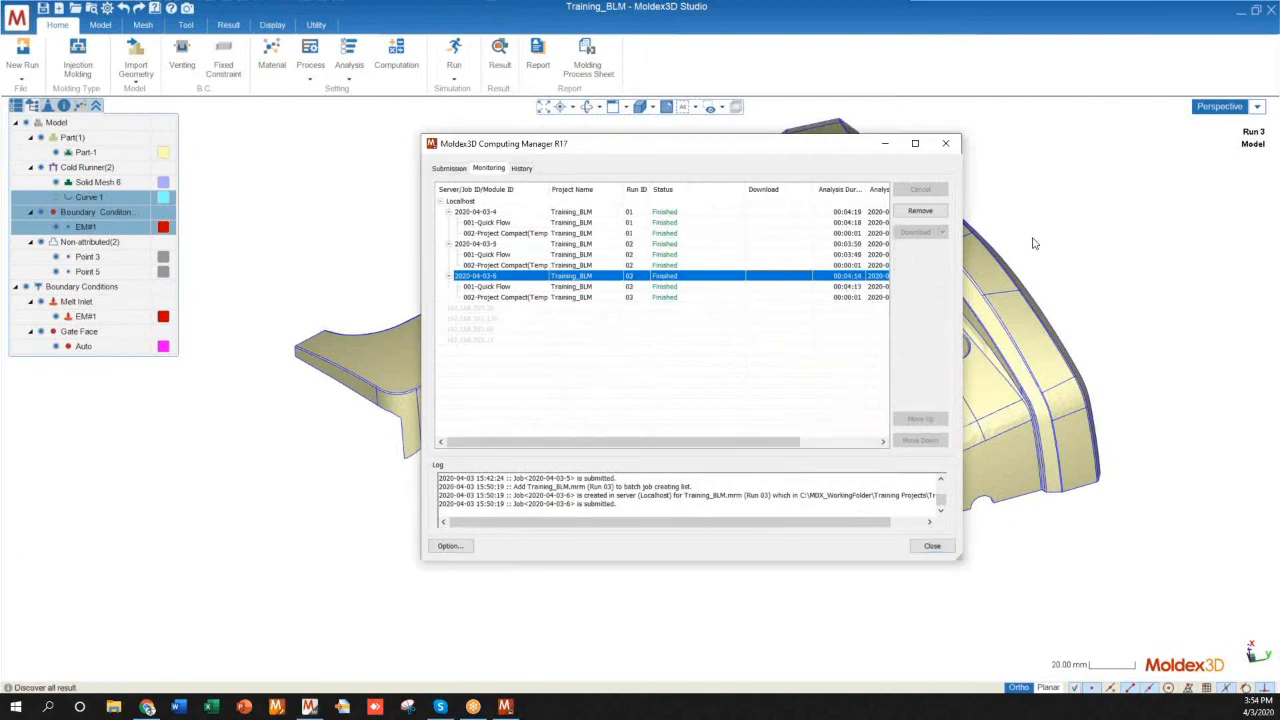
left_click(1034, 244)
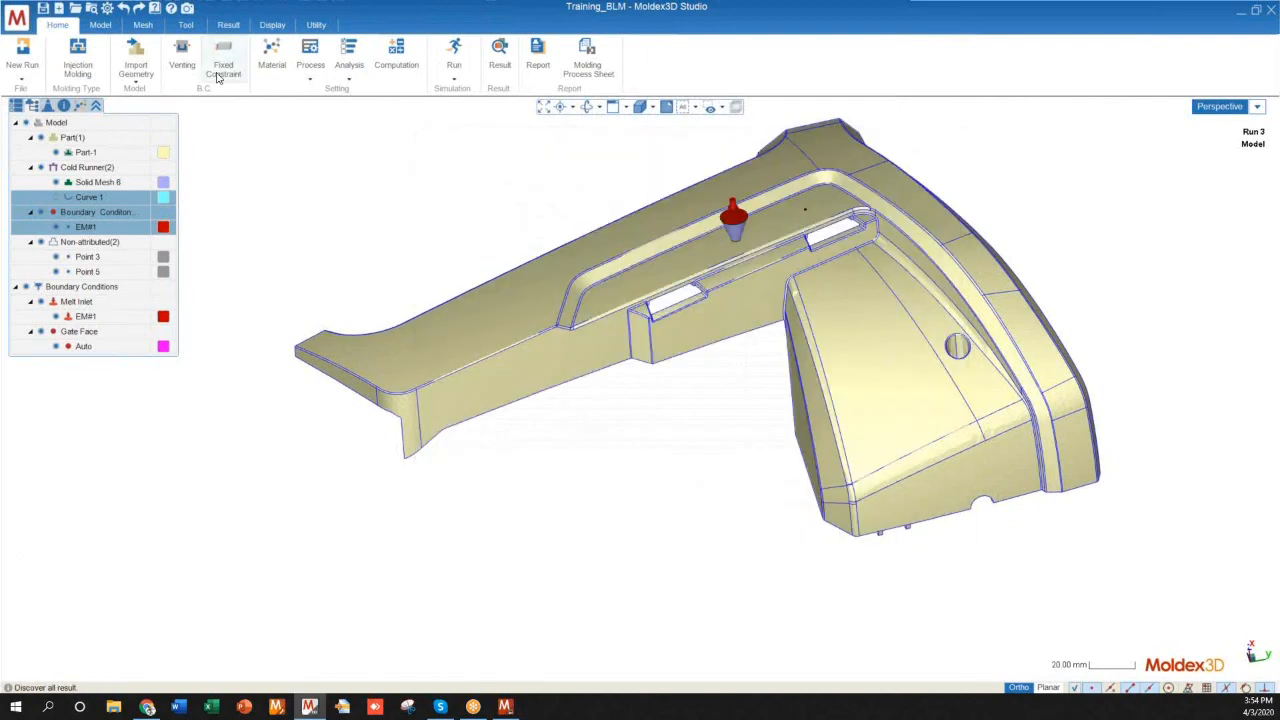
Step: Display Run 3's filling melt front time result and set its animation to 95 percent filled
left_click(17, 106)
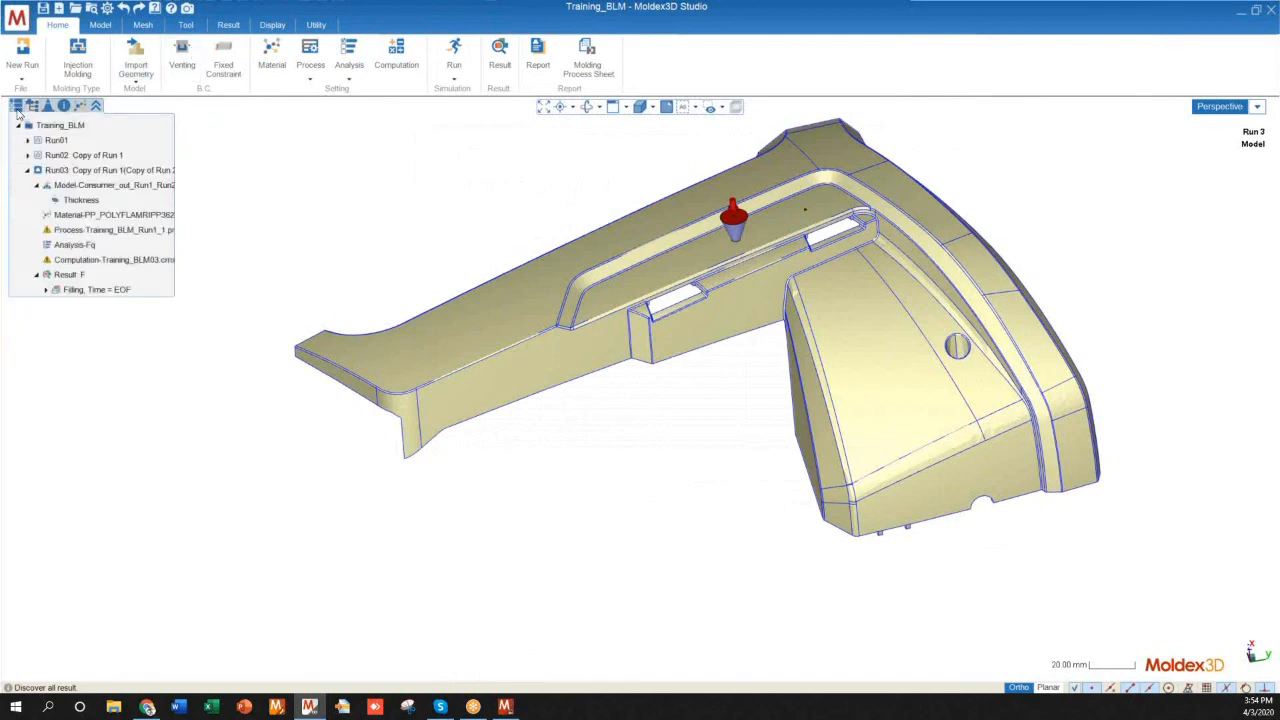
double_click(92, 289)
mouse_move(802, 298)
right_mouse_down()
mouse_move(894, 349)
mouse_move(798, 312)
right_mouse_up()
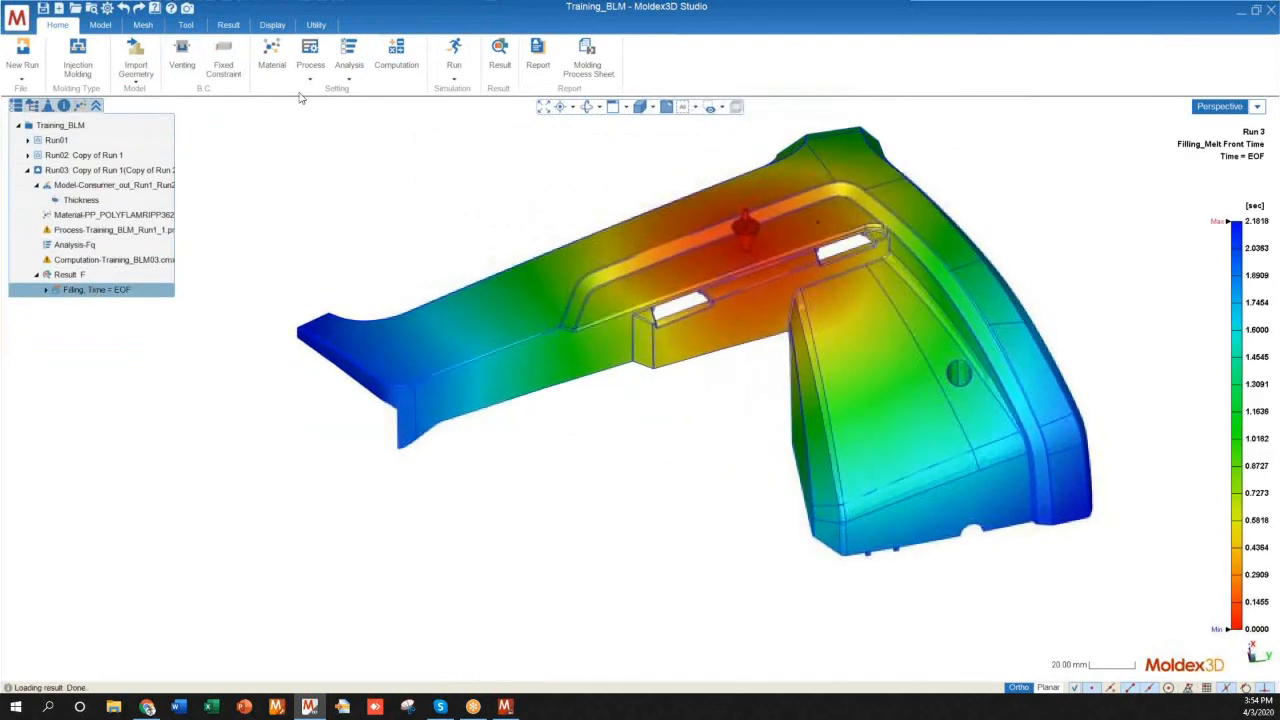
left_click(228, 24)
double_click(135, 50)
type("5")
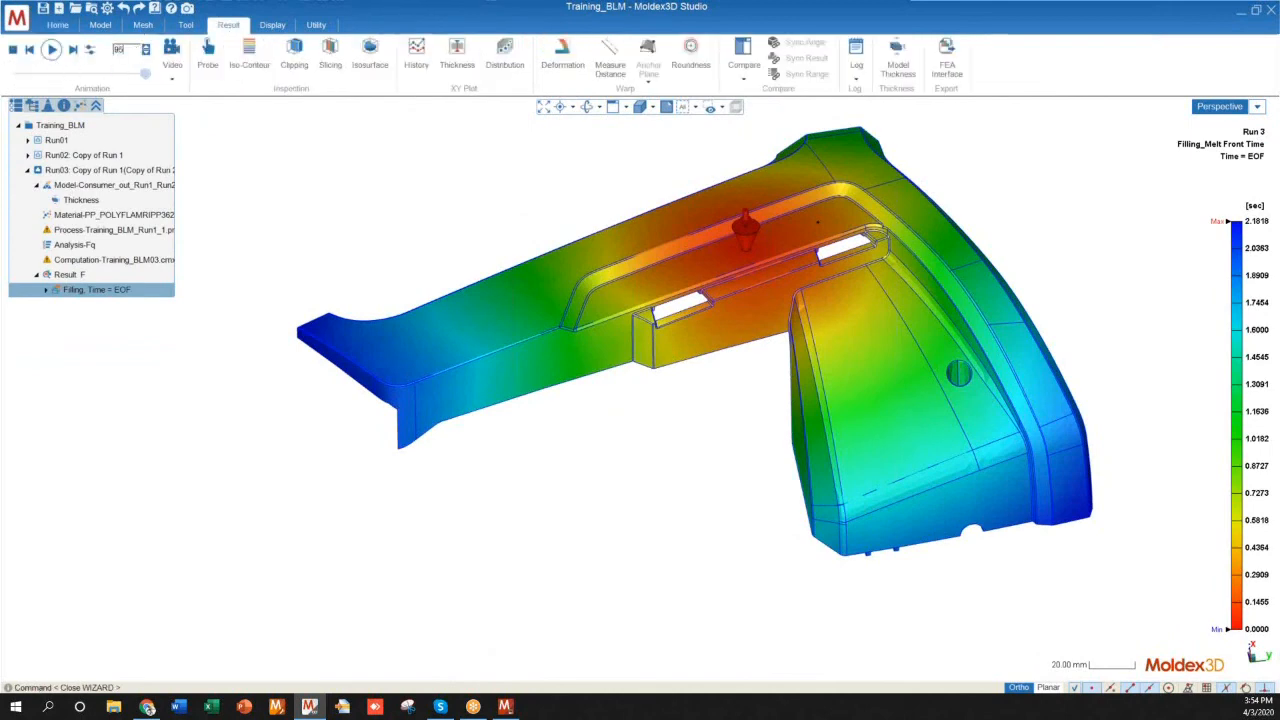
key("Return")
Step: Examine the areas still unfilled at the ends of both part arms in the Run 3 result
middle_click_drag(644, 357, 266, 323)
scroll(270, 325, "up", 6)
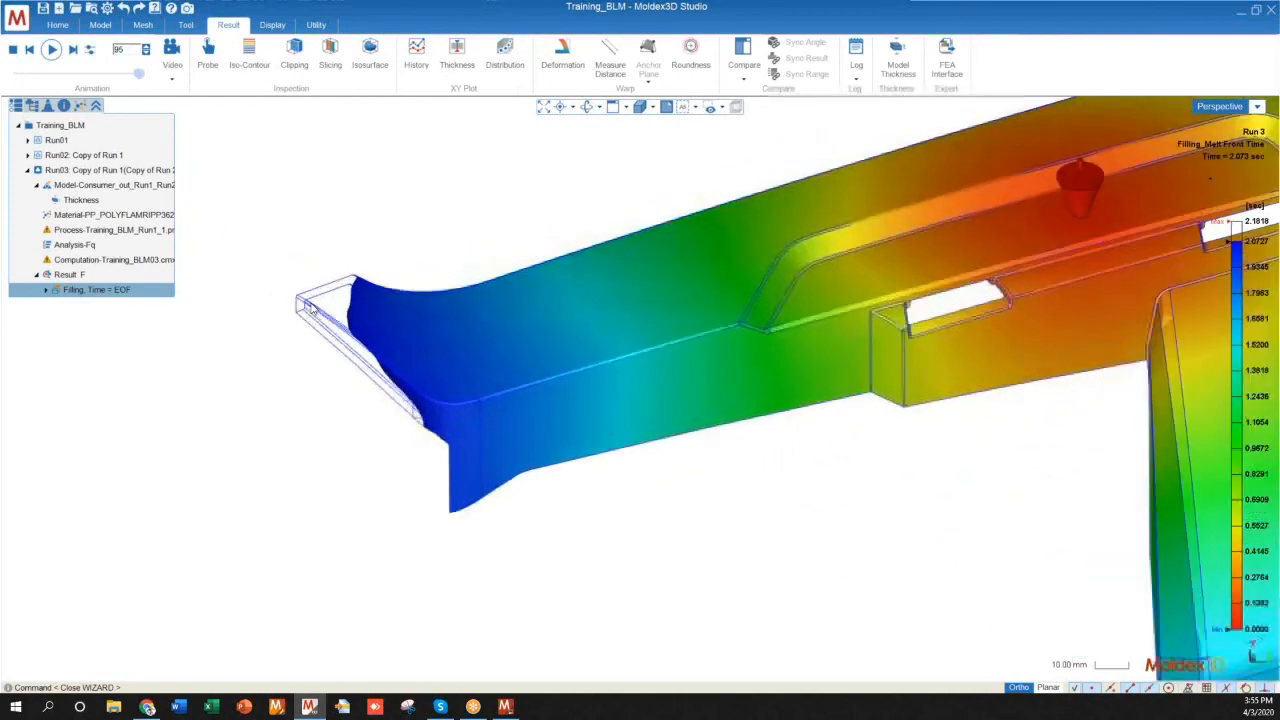
scroll(266, 280, "down", 7)
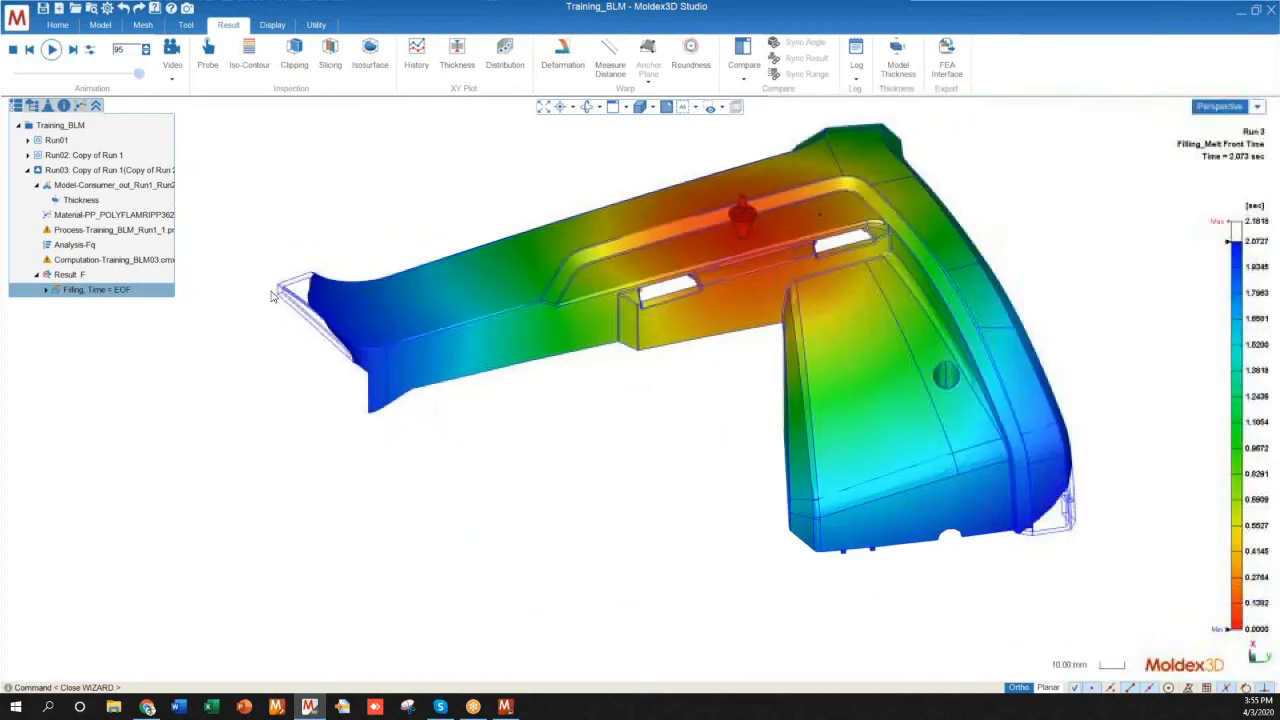
middle_click_drag(794, 420, 1060, 483)
scroll(632, 445, "up", 4)
scroll(632, 444, "up", 6)
scroll(1053, 468, "down", 7)
mouse_move(672, 322)
middle_mouse_down()
mouse_move(559, 397)
mouse_move(540, 432)
middle_mouse_up()
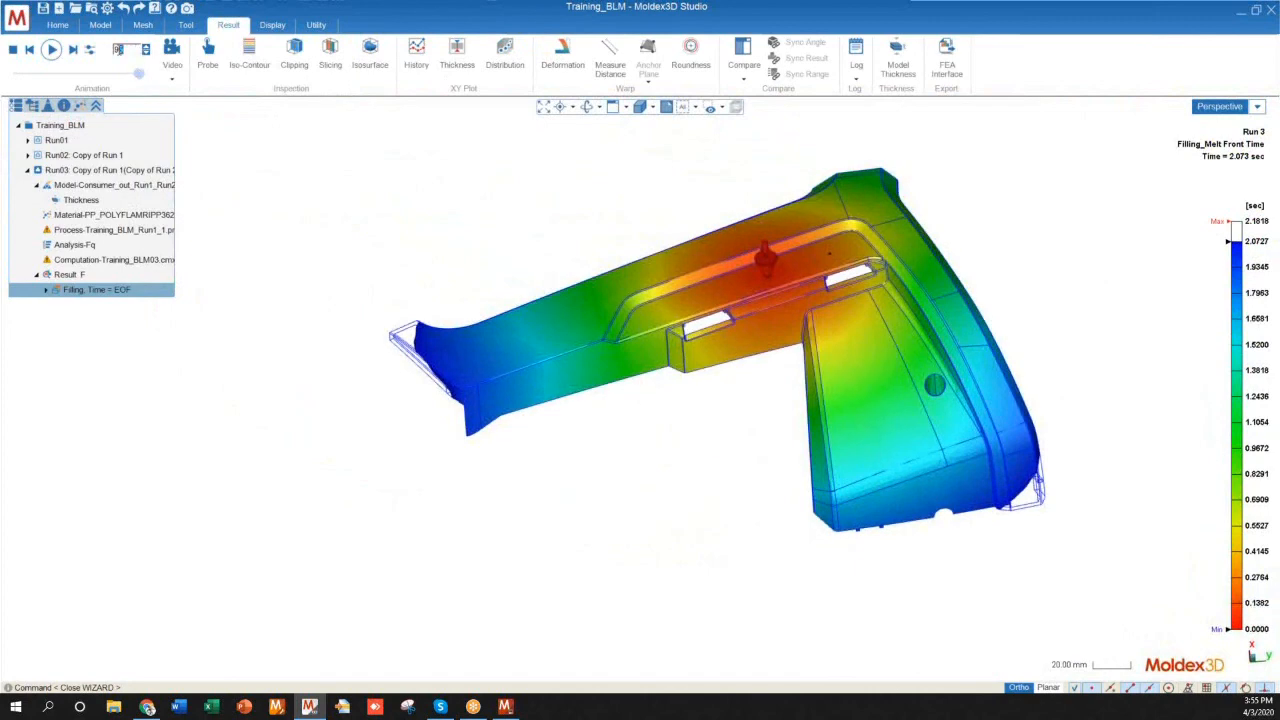
Step: Advance the Run 3 melt front animation to 97 percent and finally to 99 percent filled
left_click_drag(131, 49, 92, 53)
type("97")
key("Return")
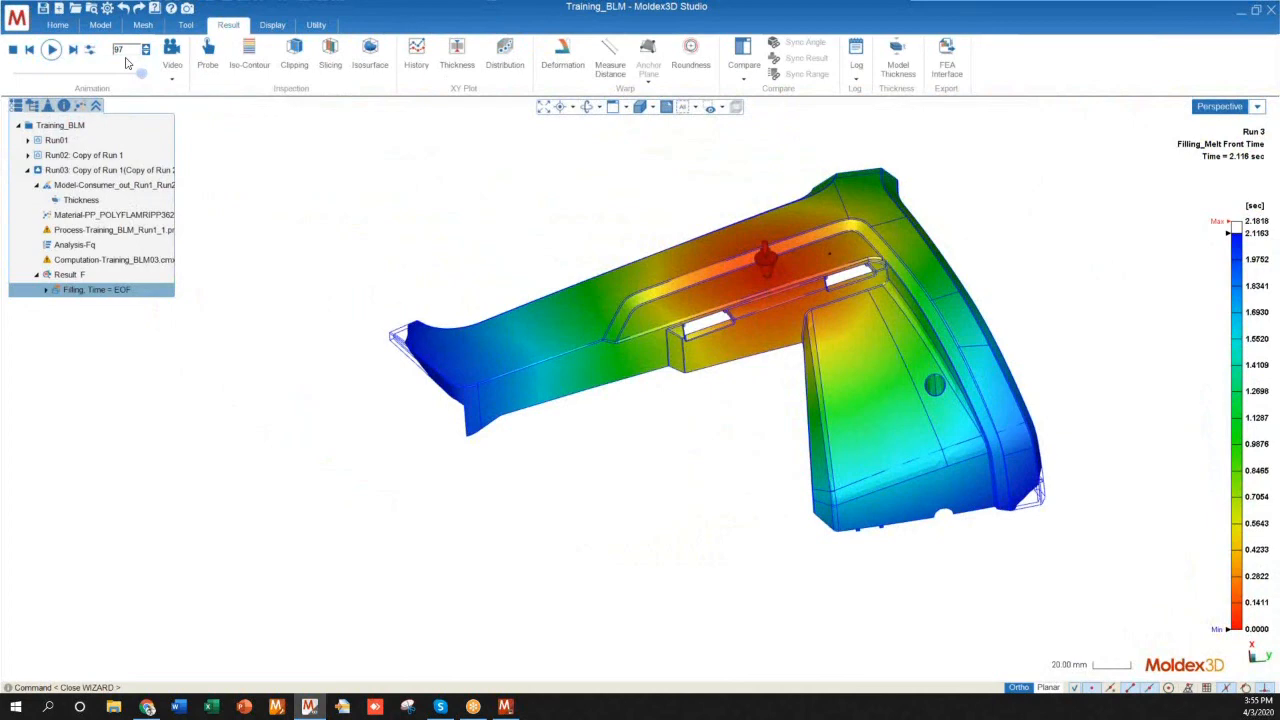
left_click_drag(117, 48, 93, 50)
type("8")
key("Return")
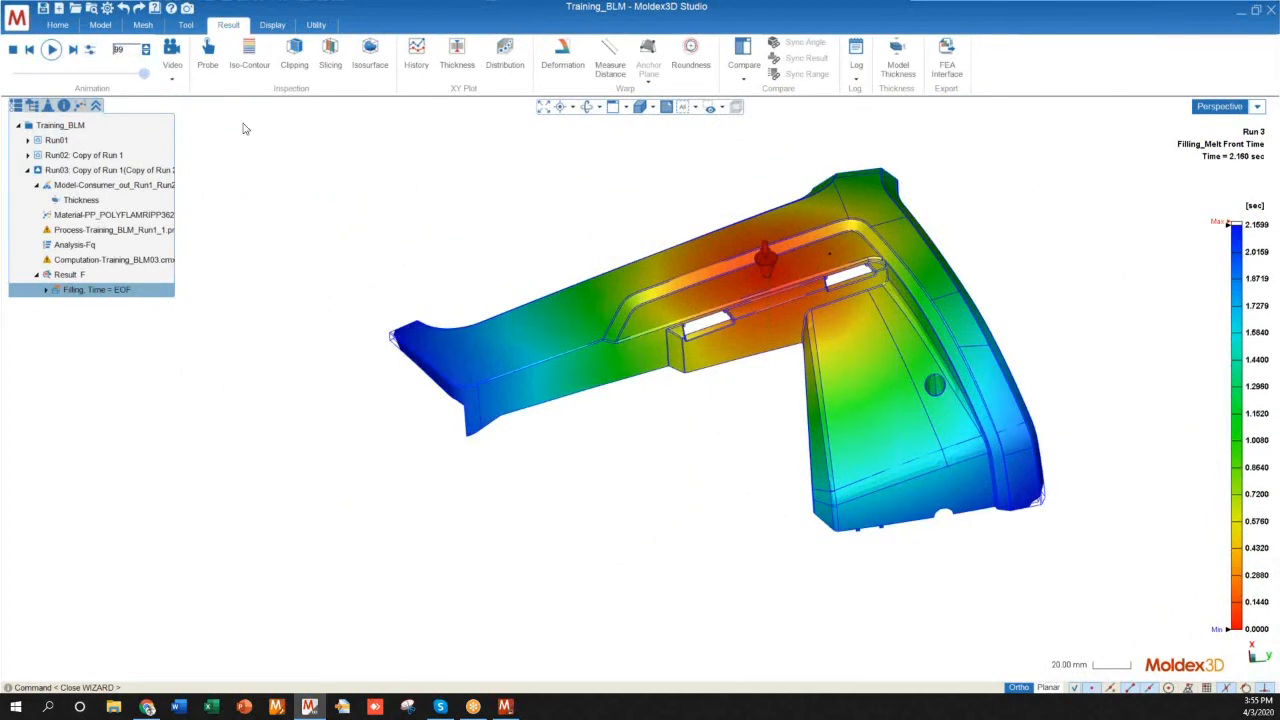
Step: Examine the last areas to fill at the arm ends and ribs from below, and the flow around the gate
middle_click_drag(1042, 452, 808, 226)
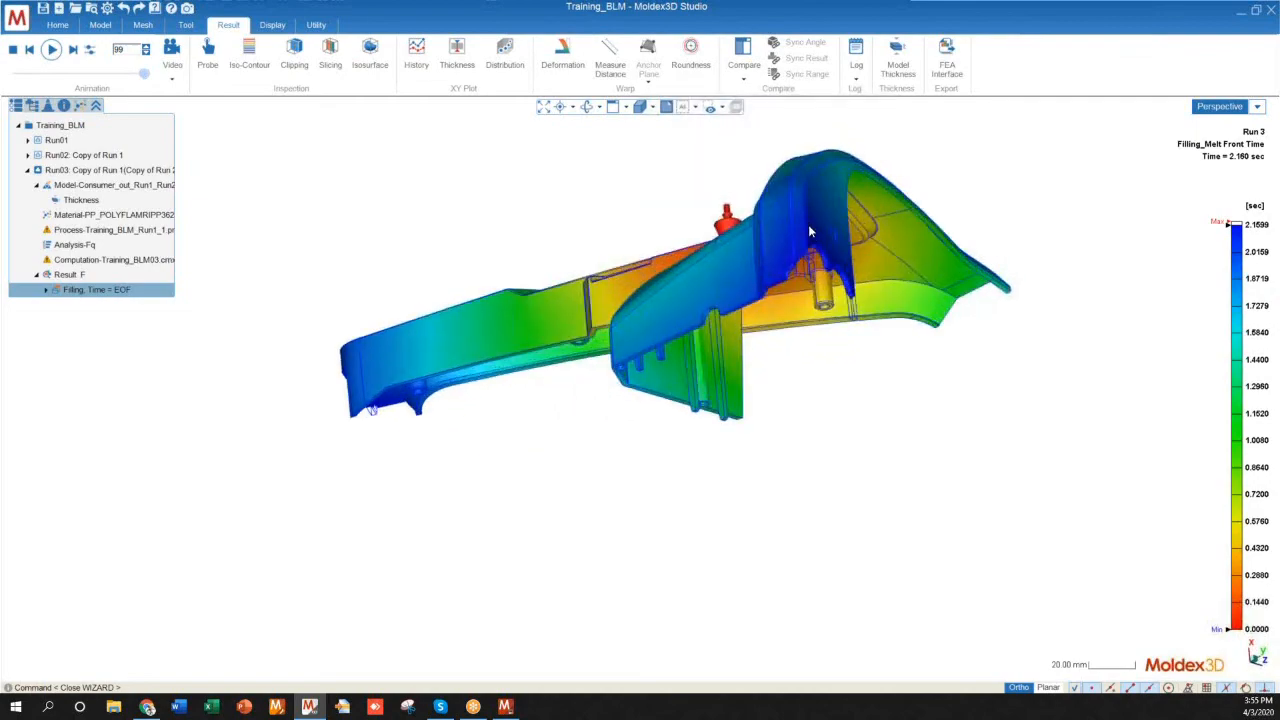
scroll(798, 236, "up", 6)
middle_click_drag(780, 283, 900, 372)
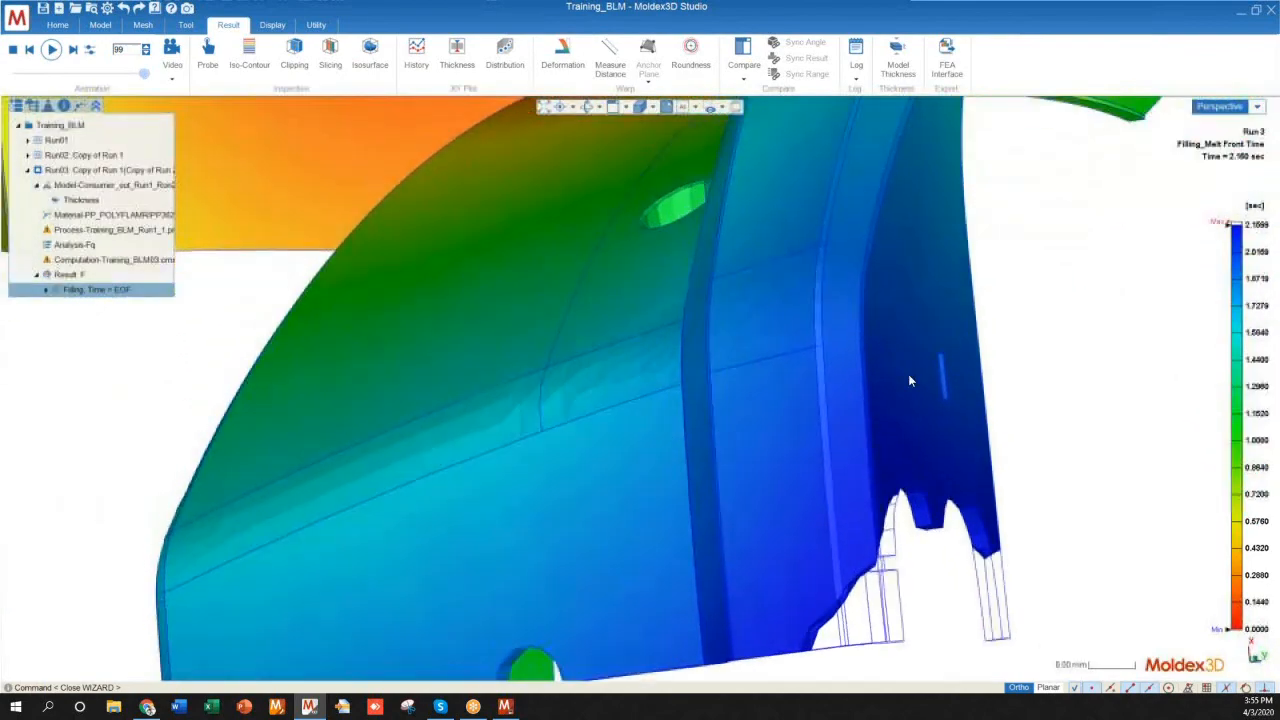
scroll(955, 420, "down", 8)
middle_click_drag(570, 434, 816, 507)
scroll(556, 466, "down", 5)
middle_click_drag(630, 500, 655, 528)
scroll(669, 381, "up", 10)
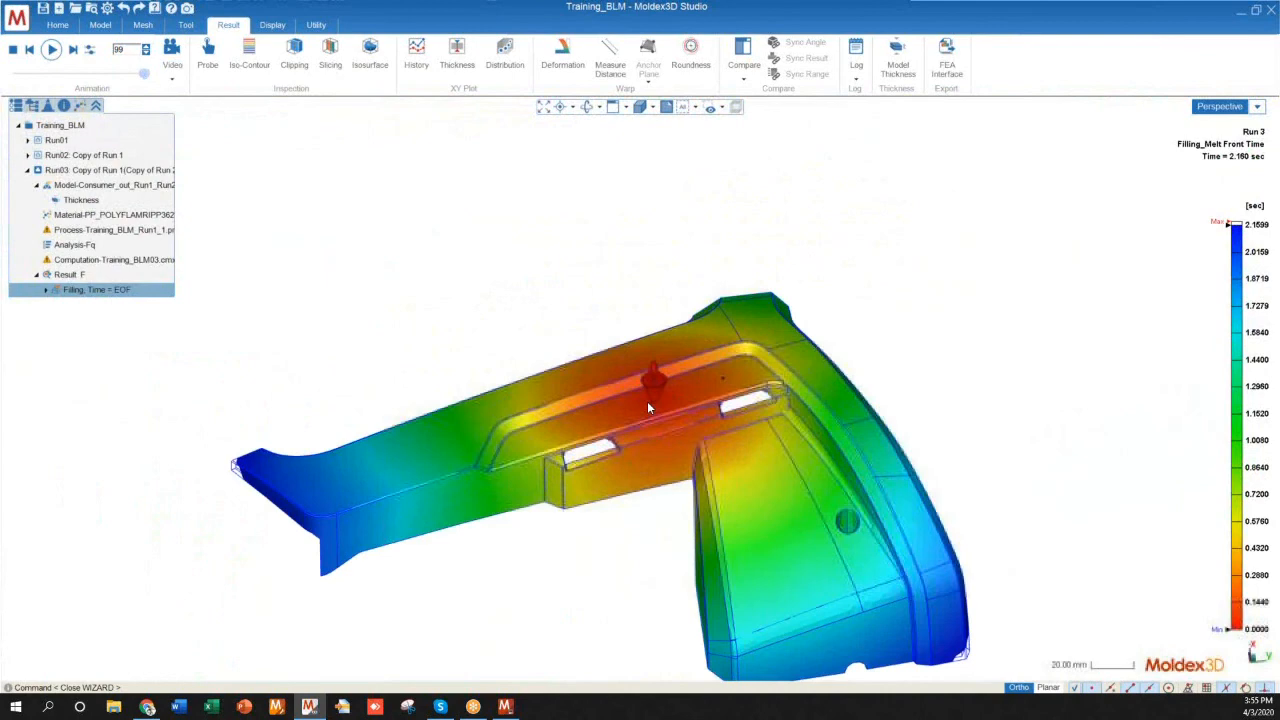
scroll(735, 370, "down", 2)
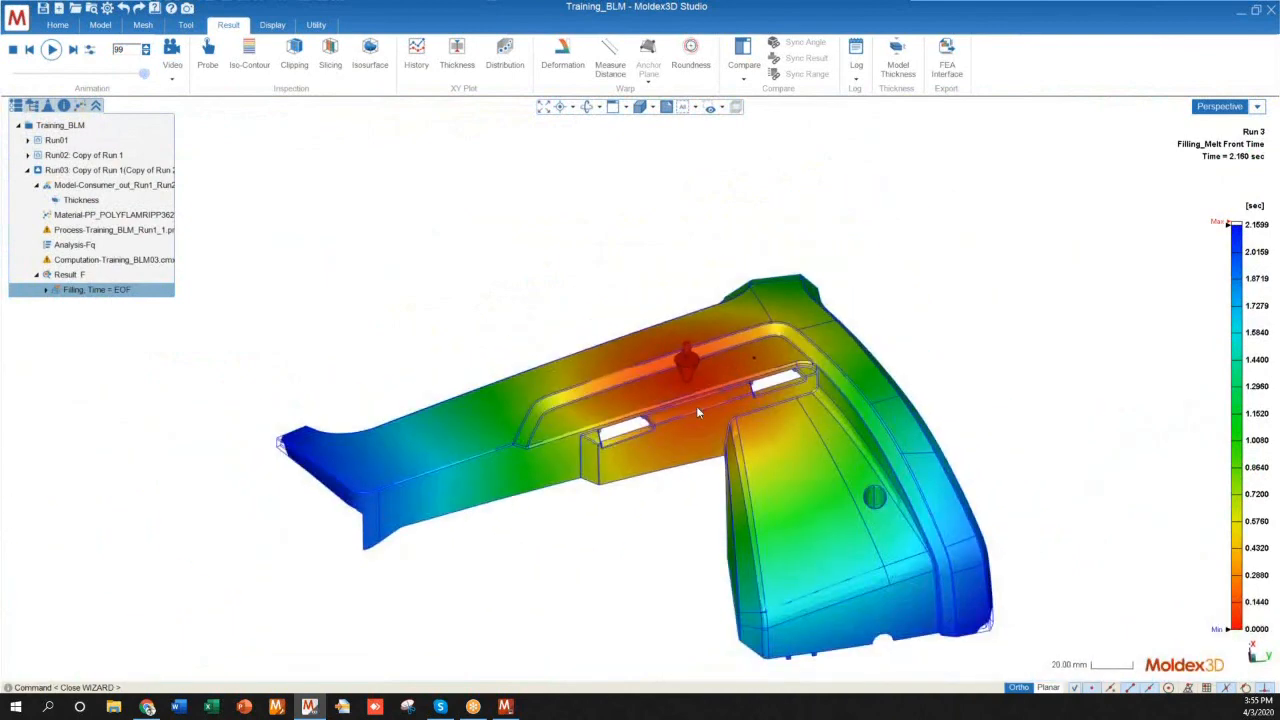